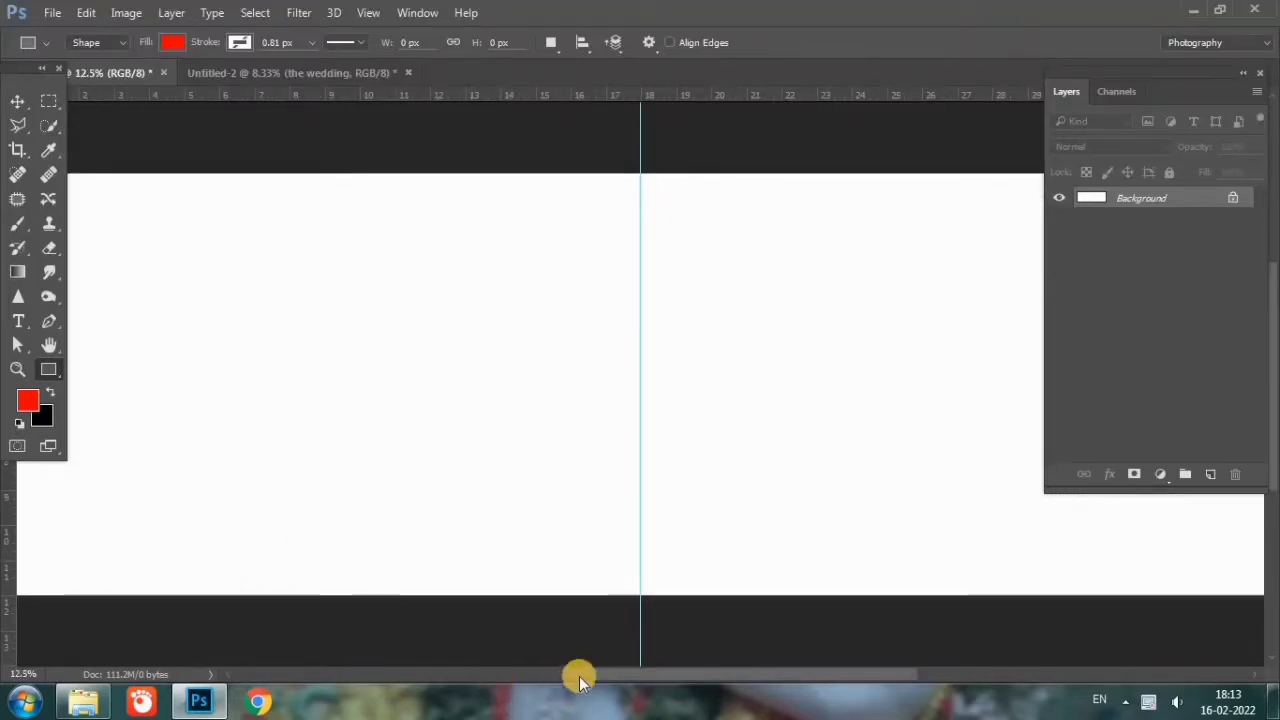
# Step: Draw a red Rectangle 1 shape (3872 × 3792 px) over the spread's right-hand page
pyautogui.moveTo(597, 678); pyautogui.dragTo(683, 678)
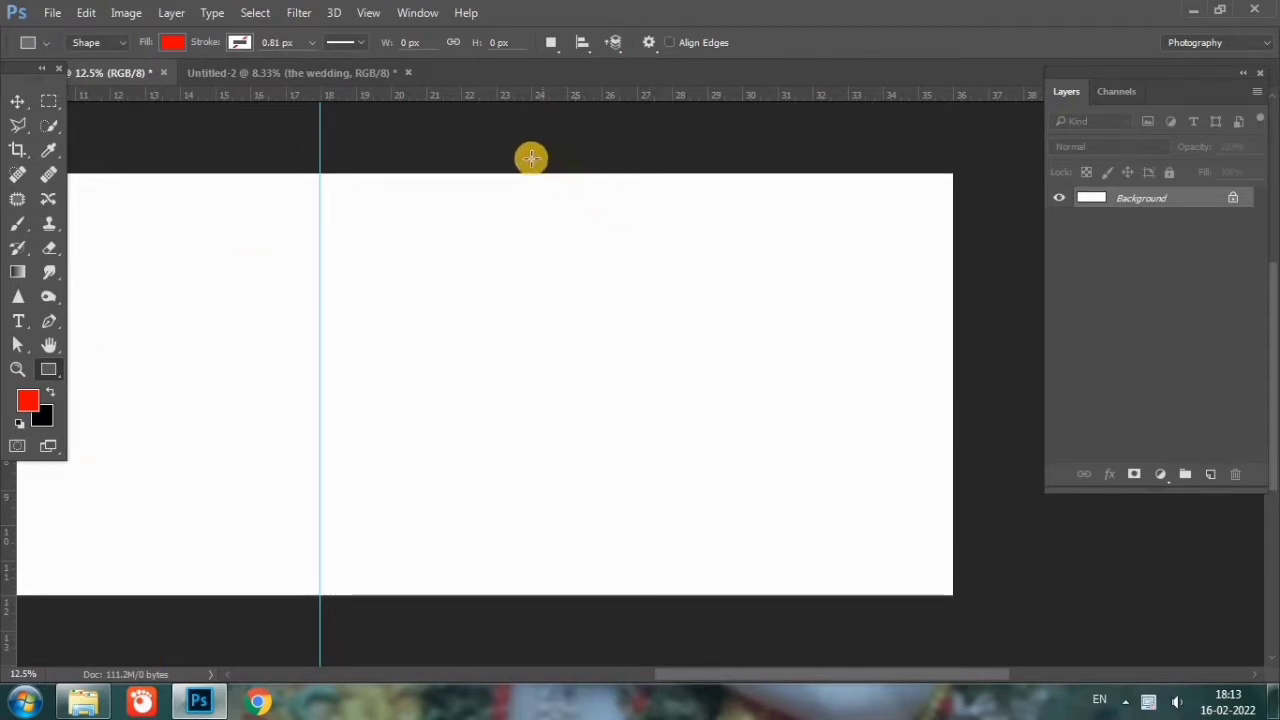
pyautogui.moveTo(528, 159); pyautogui.dragTo(977, 602)
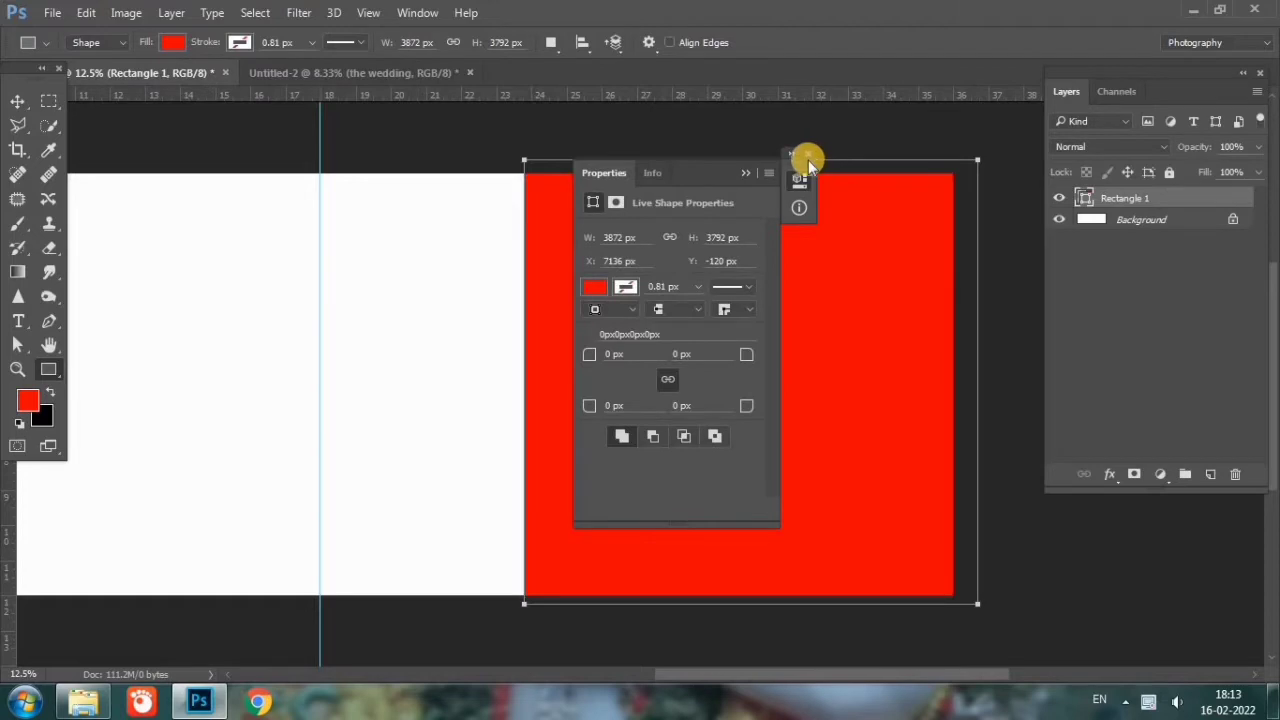
pyautogui.click(809, 149)
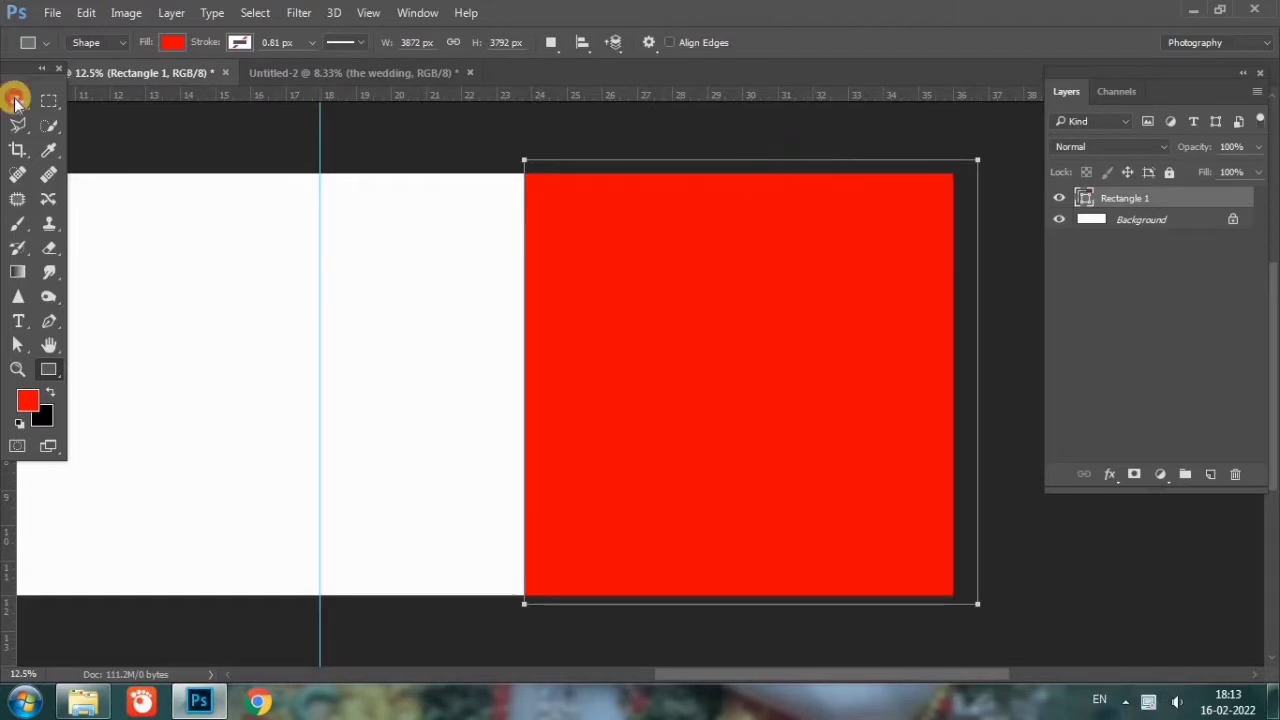
pyautogui.click(15, 100)
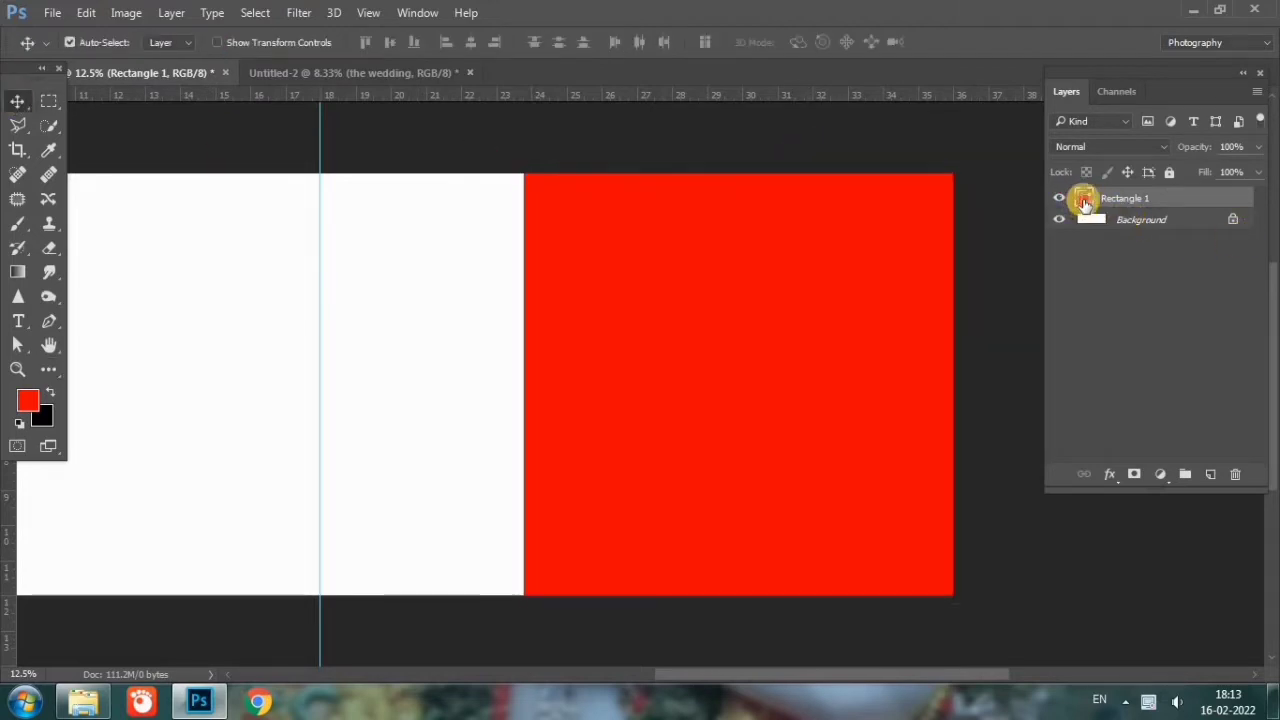
# Step: Fill Rectangle 1 with black and shift it slightly left
pyautogui.doubleClick(1085, 200)
pyautogui.moveTo(449, 574); pyautogui.dragTo(208, 634)
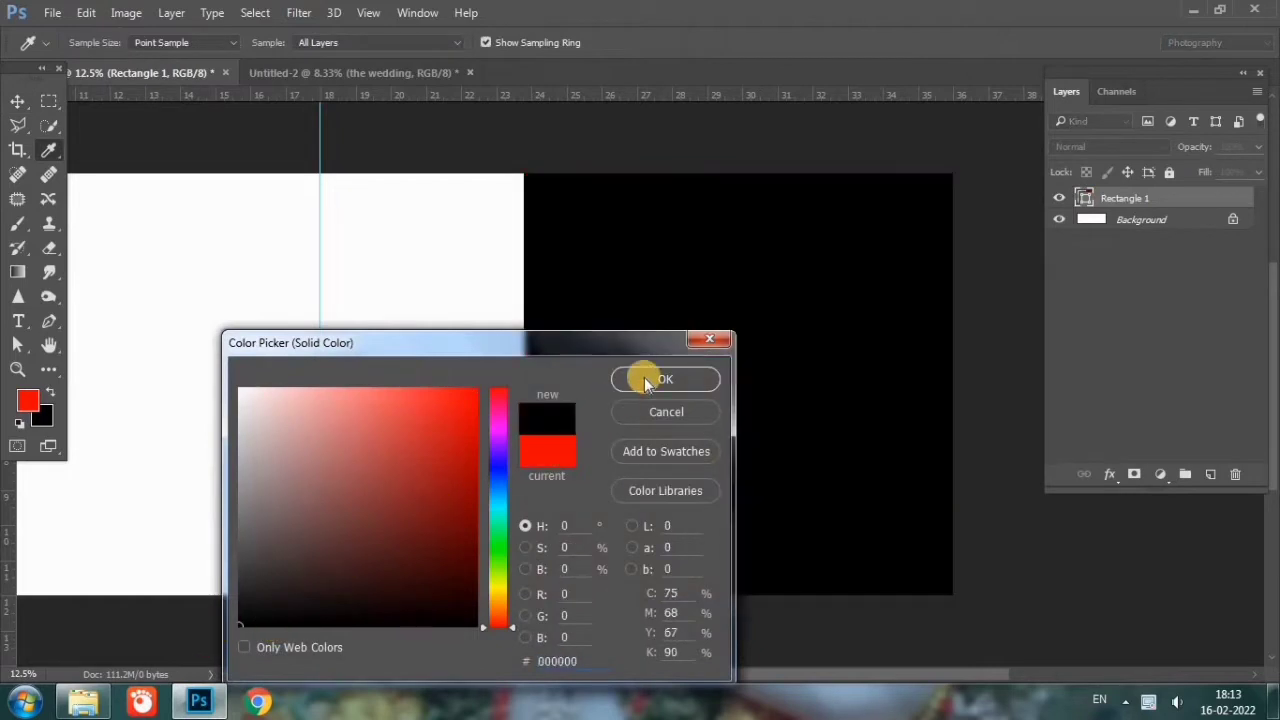
pyautogui.click(645, 383)
pyautogui.moveTo(788, 491); pyautogui.dragTo(753, 501)
pyautogui.hotkey('shift', 'Right')
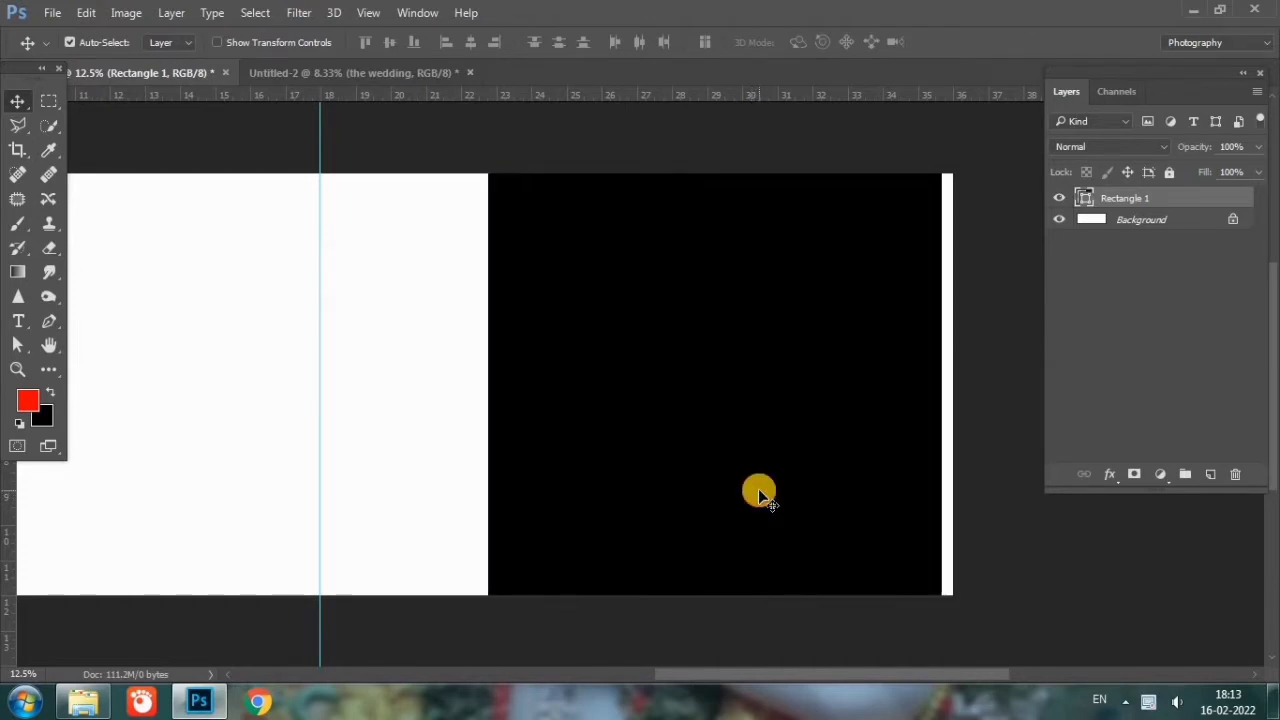
# Step: Set the foreground colour to black and switch to the Untitled-2 wedding document
pyautogui.click(28, 398)
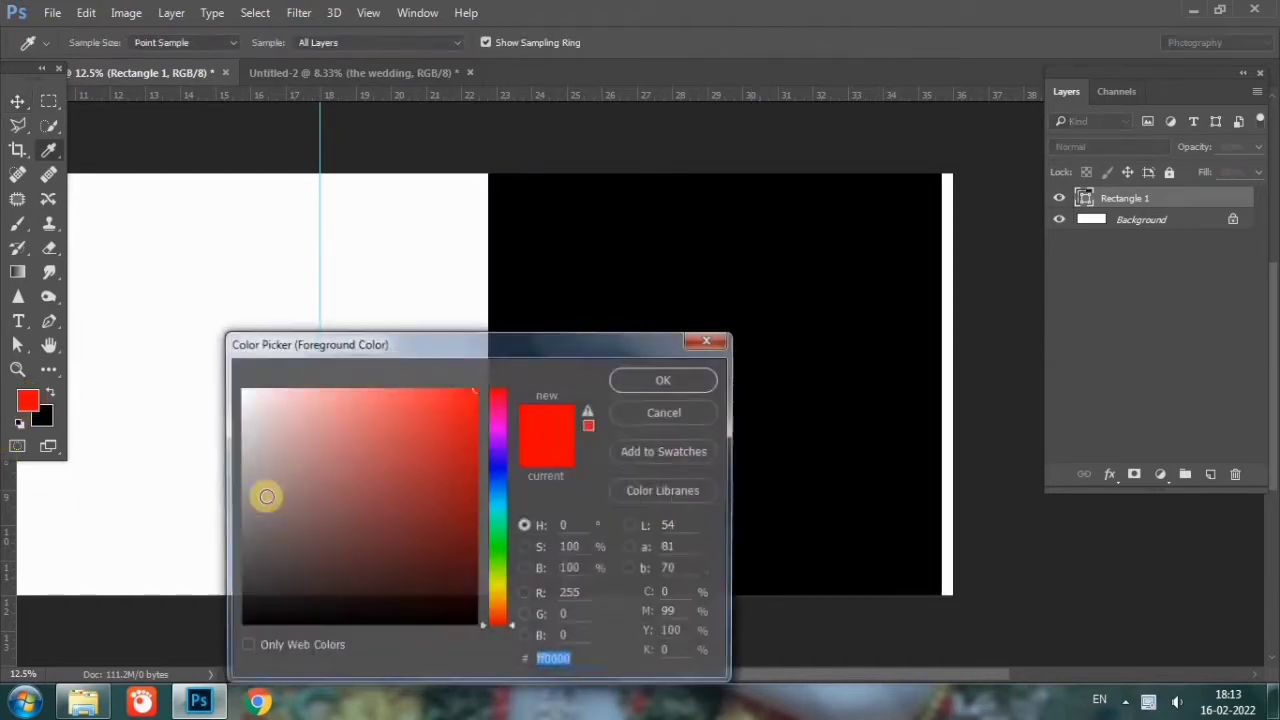
pyautogui.click(240, 627)
pyautogui.click(636, 380)
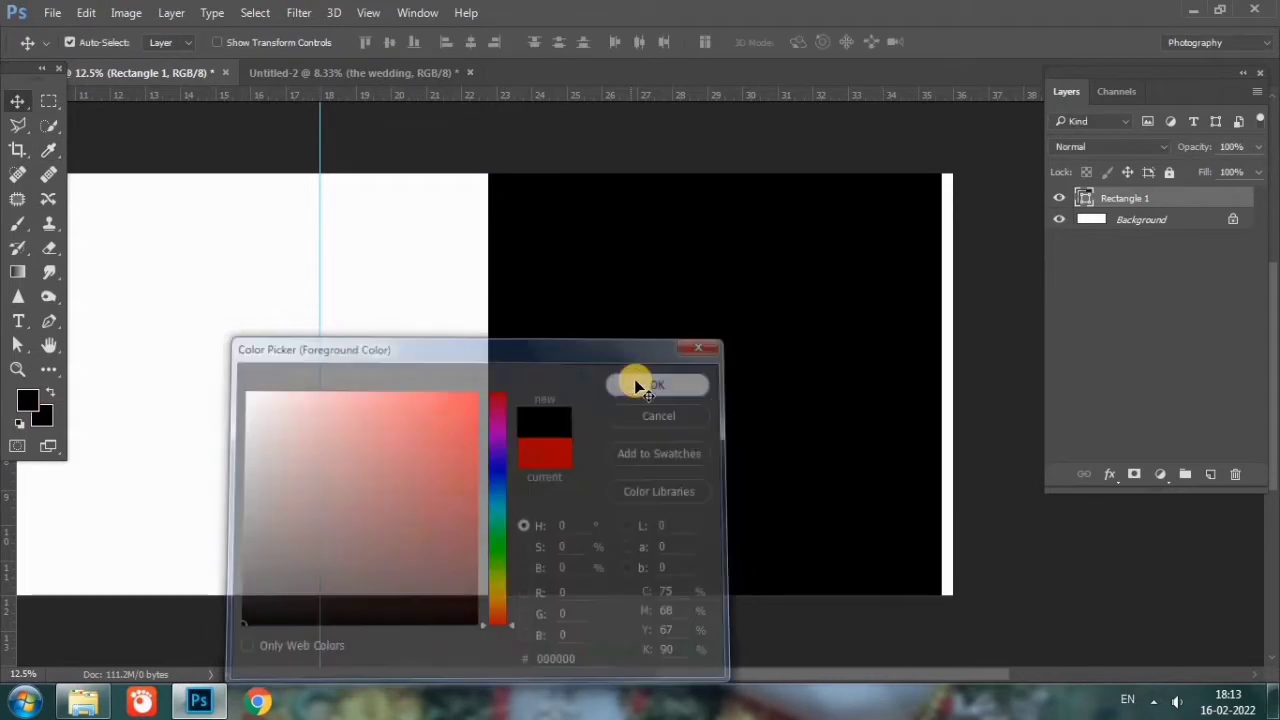
pyautogui.click(300, 72)
# Step: Bring the forest photo into the spread and enlarge it over the black panel
pyautogui.moveTo(450, 268); pyautogui.dragTo(698, 428)
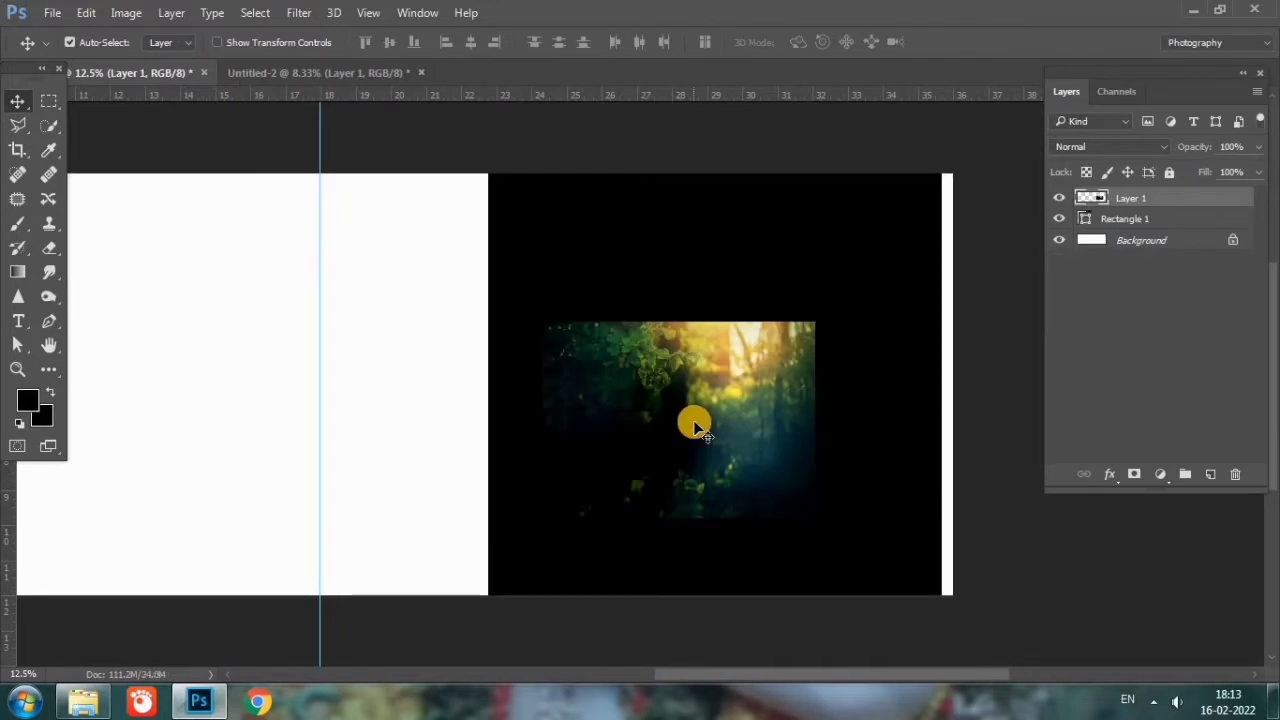
pyautogui.hotkey('ctrl', 't')
pyautogui.moveTo(810, 324); pyautogui.dragTo(988, 197)
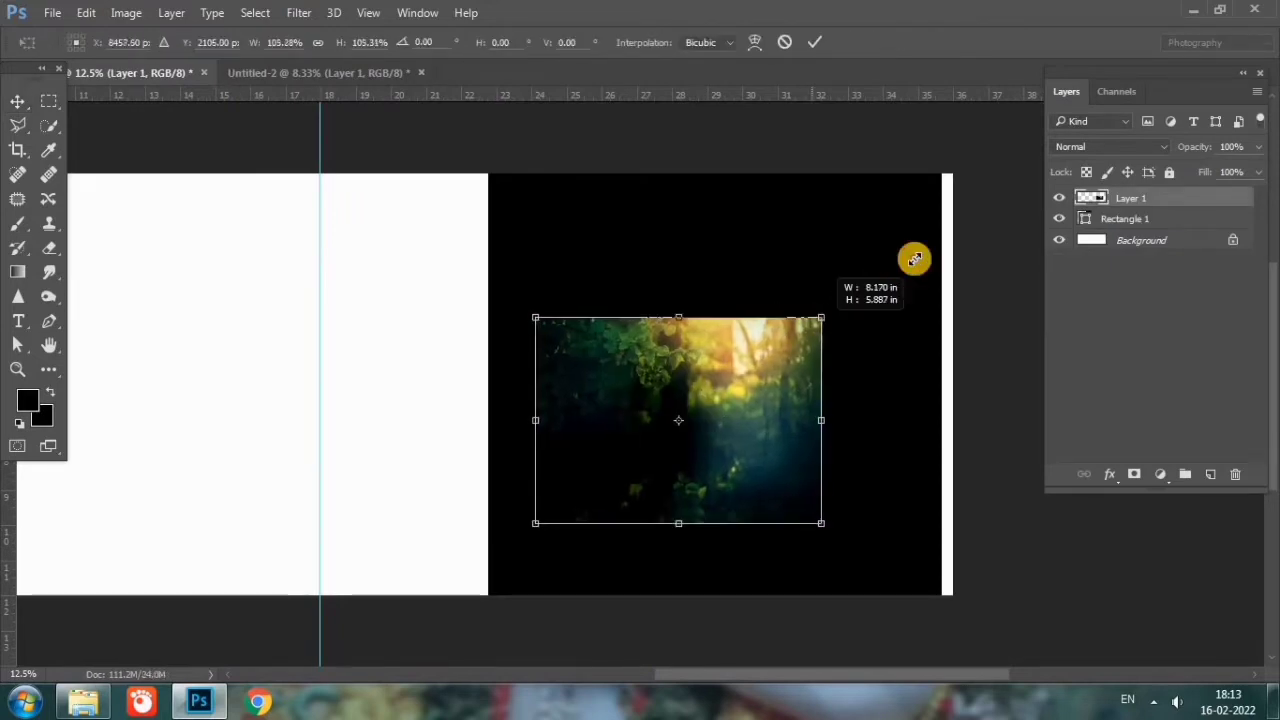
pyautogui.moveTo(750, 440); pyautogui.dragTo(766, 413)
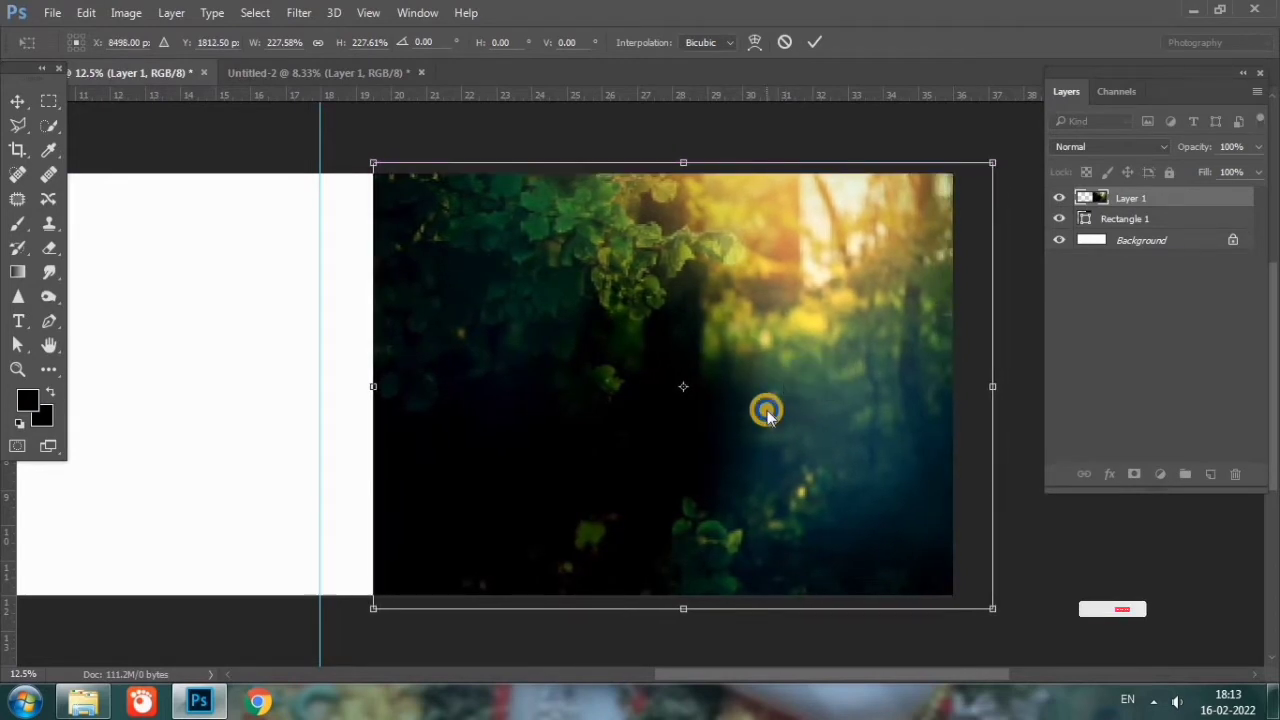
# Step: Flip the forest photo horizontally, fit it to the right-hand page, and apply the transform
pyautogui.rightClick(766, 410)
pyautogui.click(831, 375)
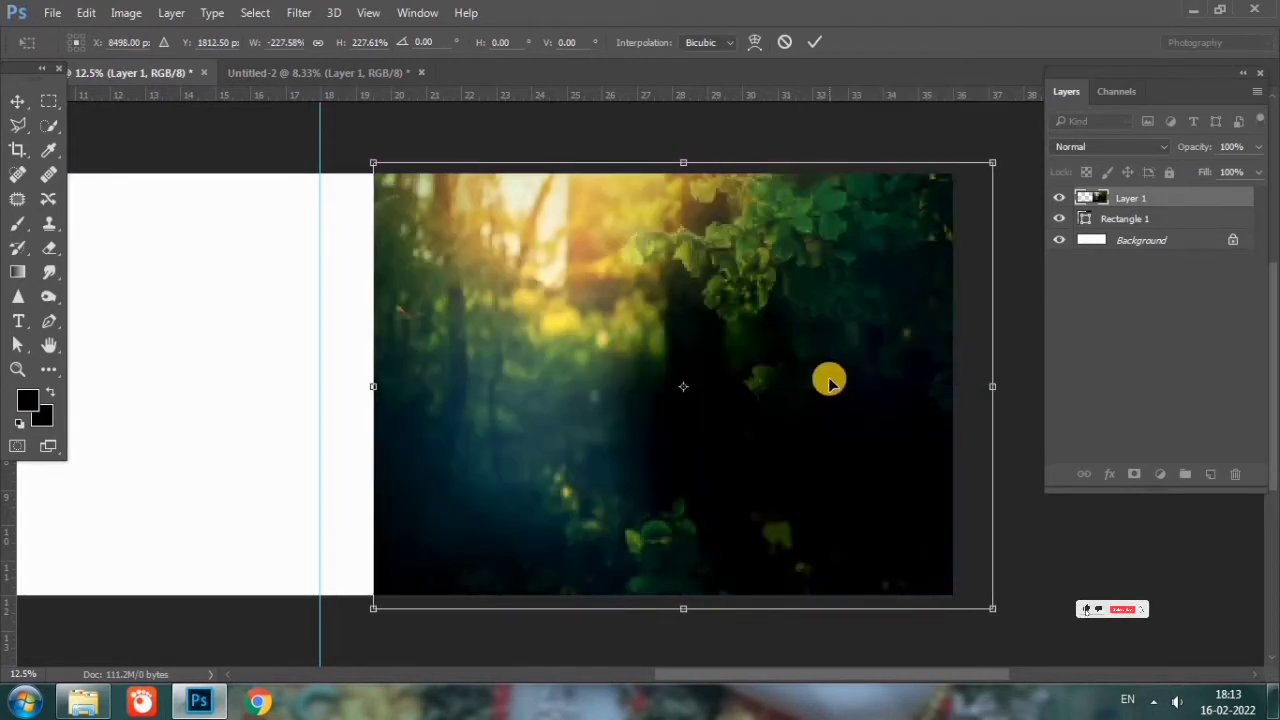
pyautogui.moveTo(992, 612); pyautogui.dragTo(969, 618)
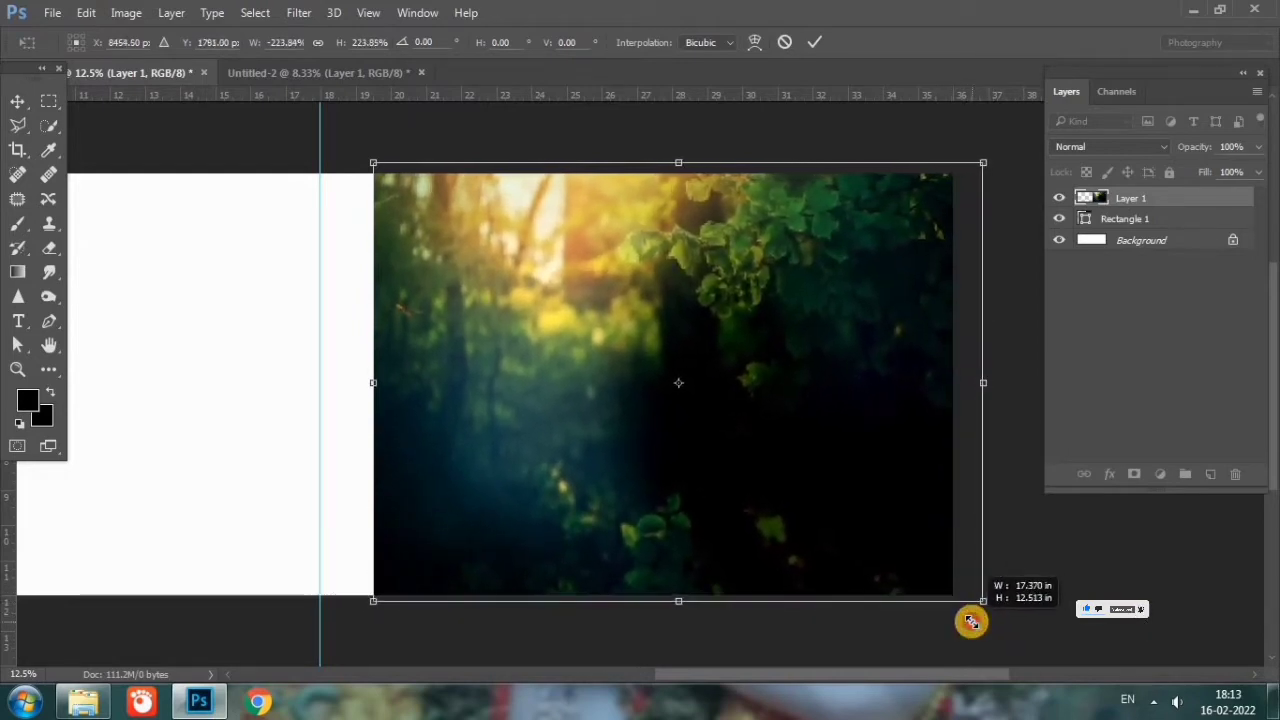
pyautogui.moveTo(372, 163); pyautogui.dragTo(388, 165)
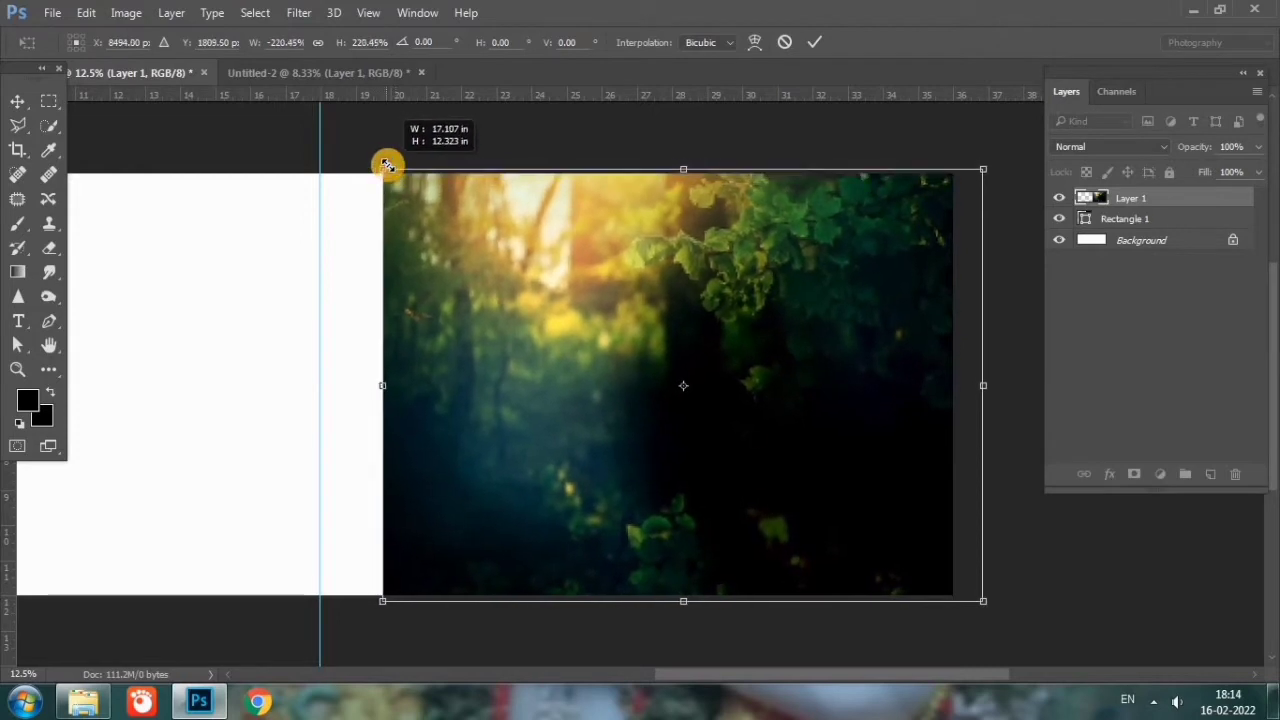
pyautogui.press('Return')
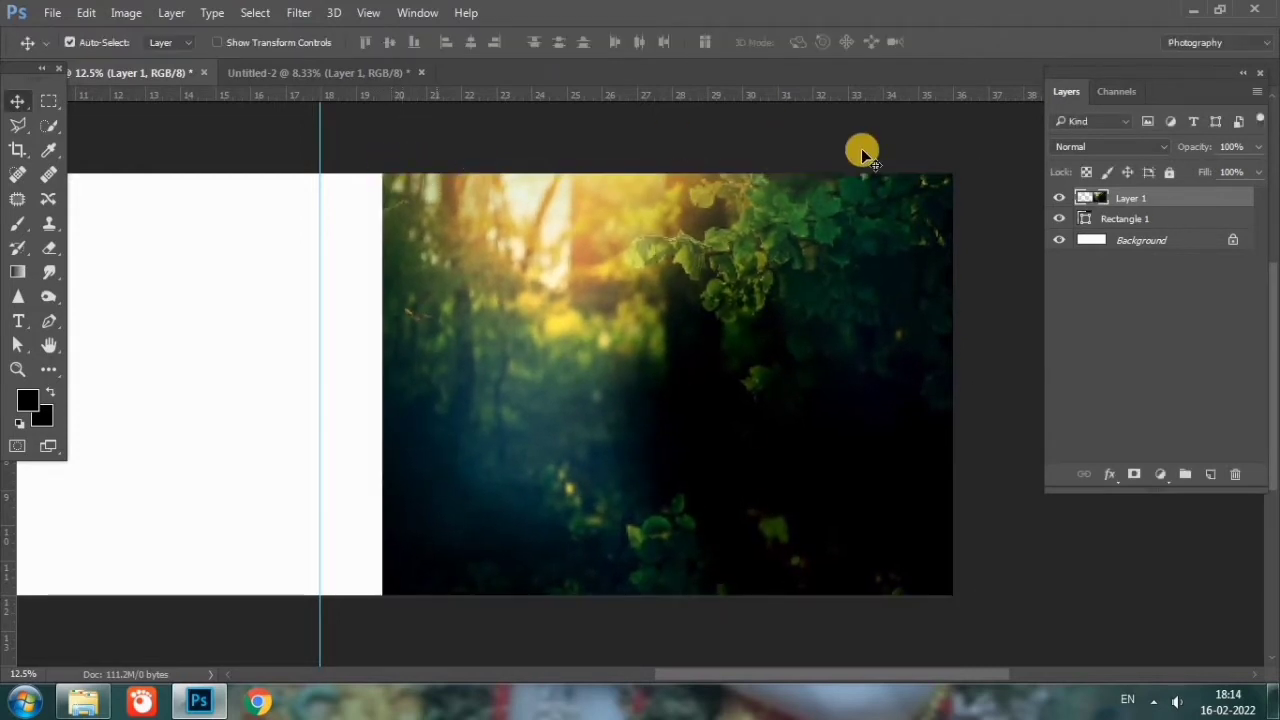
# Step: Clip the forest photo (Layer 1) to Rectangle 1 with a clipping mask
pyautogui.rightClick(1136, 200)
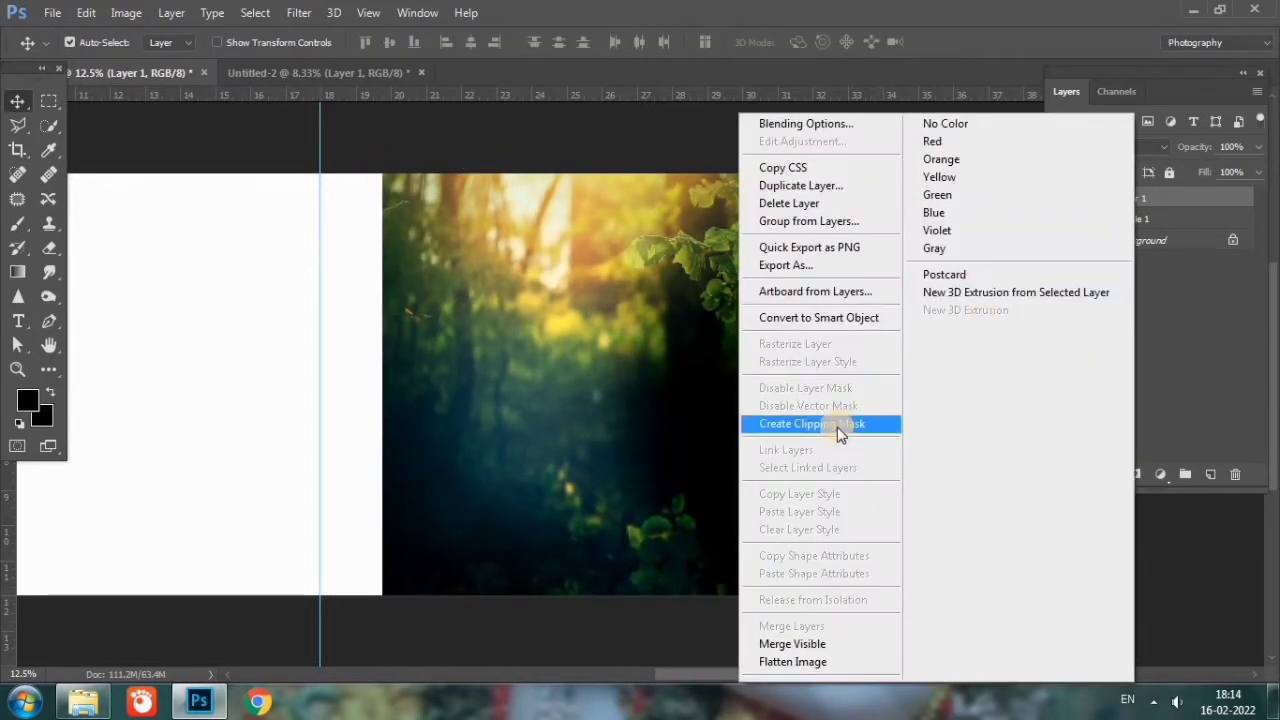
pyautogui.click(920, 428)
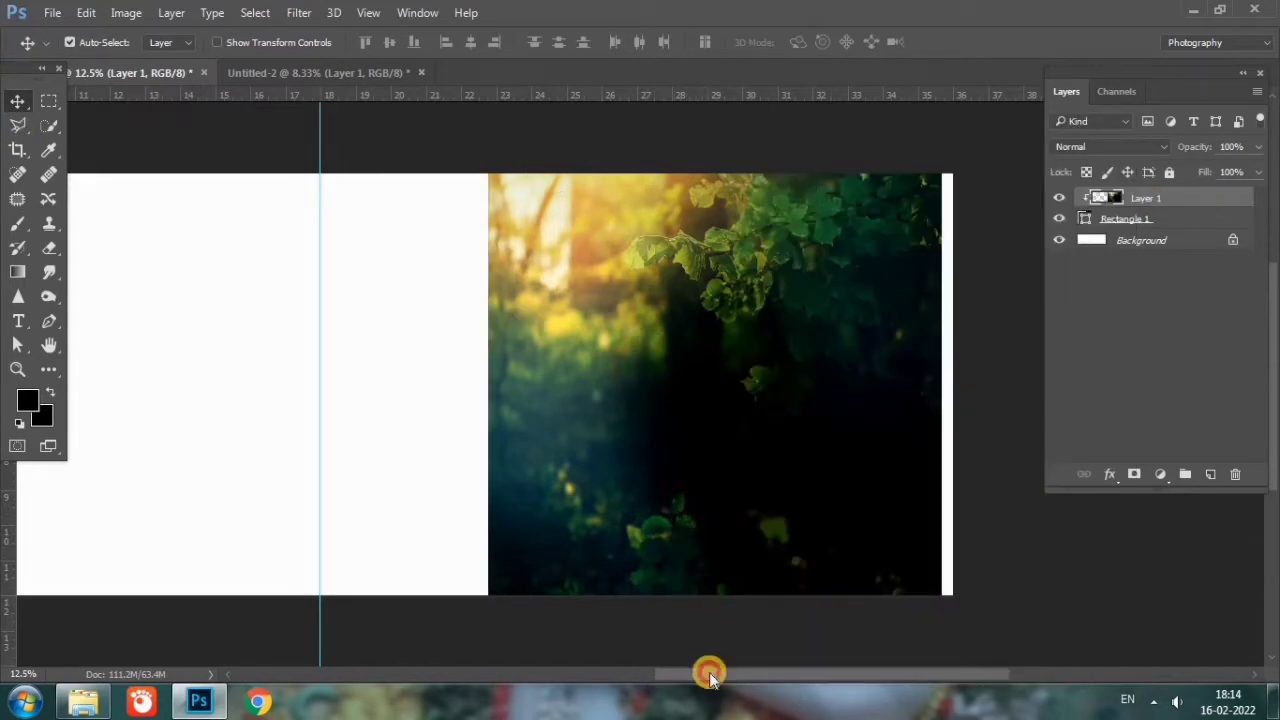
pyautogui.moveTo(697, 676); pyautogui.dragTo(666, 674)
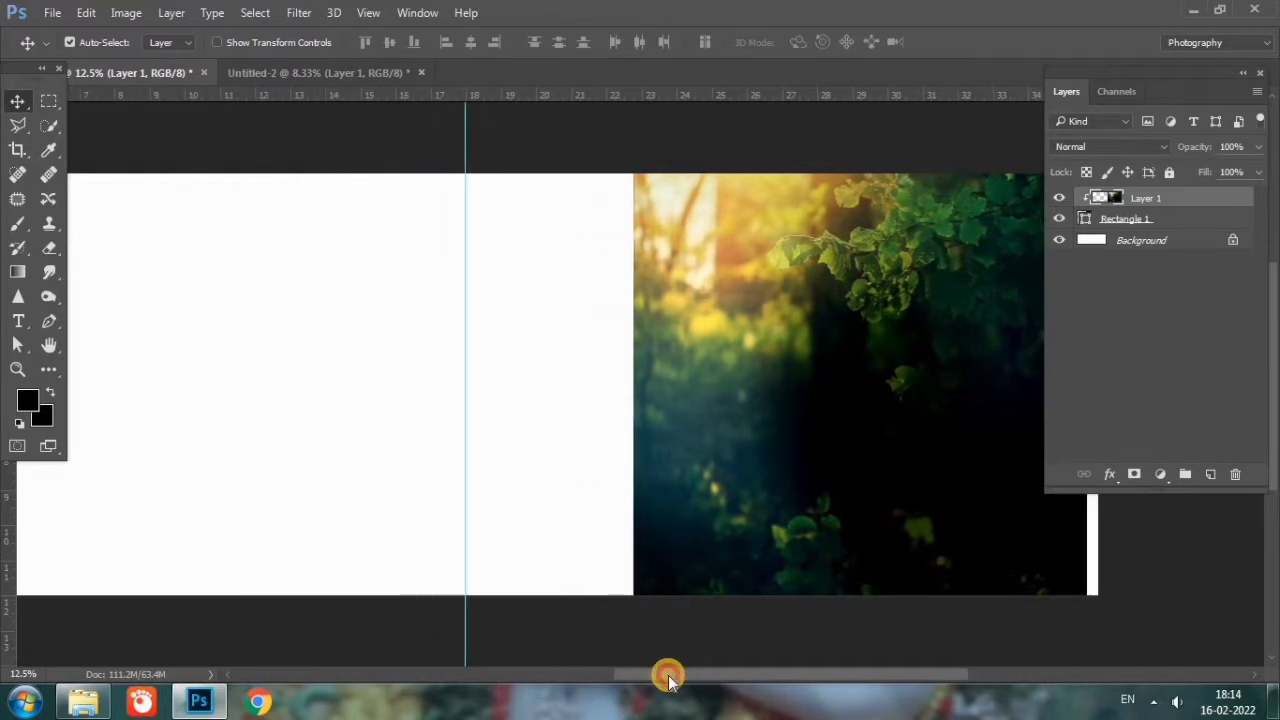
# Step: Draw a tall red Rectangle 2 (1344 × 2016 px) straddling the forest panel's left edge
pyautogui.click(50, 372)
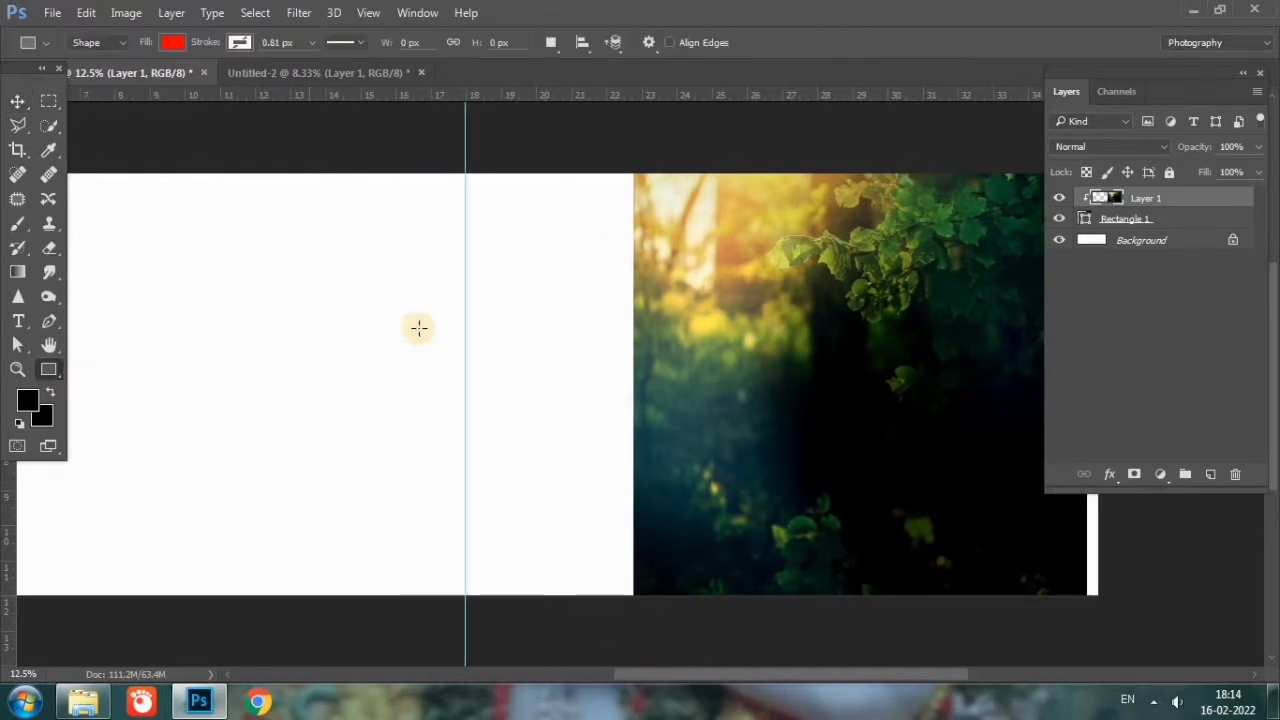
pyautogui.moveTo(540, 253)
pyautogui.mouseDown()
pyautogui.moveTo(708, 487)
pyautogui.moveTo(697, 488)
pyautogui.mouseUp()
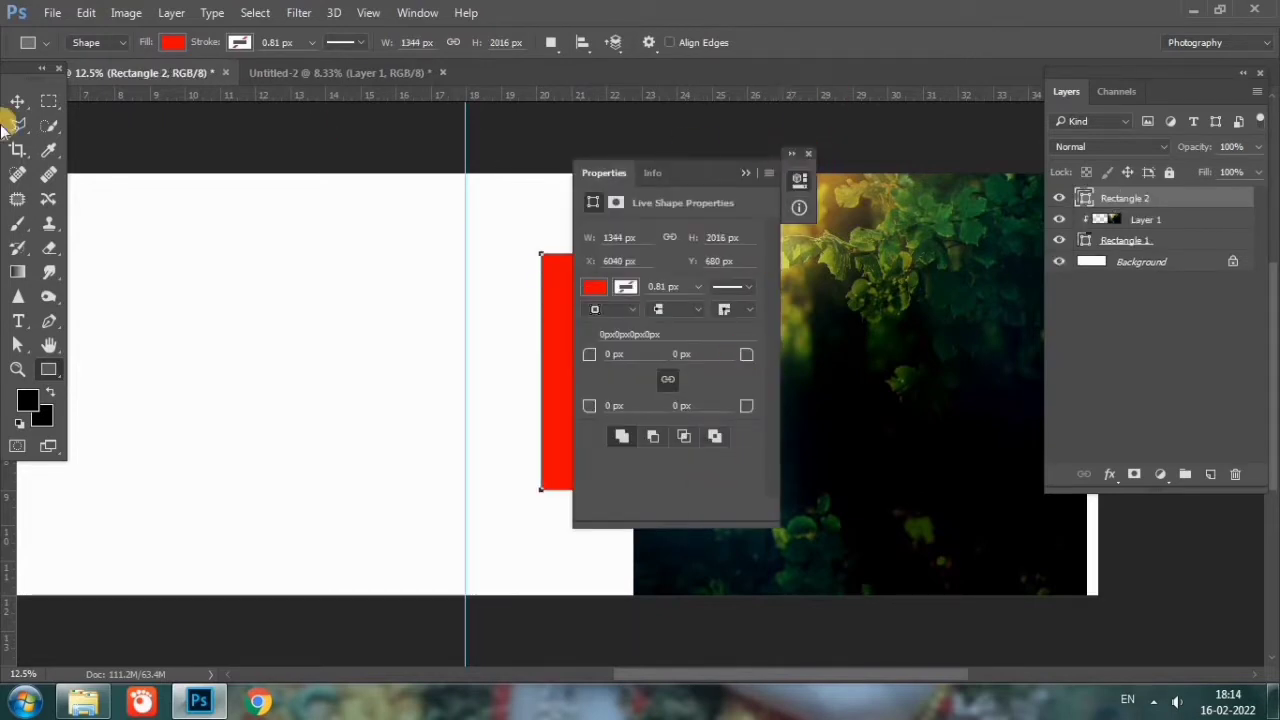
pyautogui.click(16, 100)
pyautogui.moveTo(646, 380); pyautogui.dragTo(615, 385)
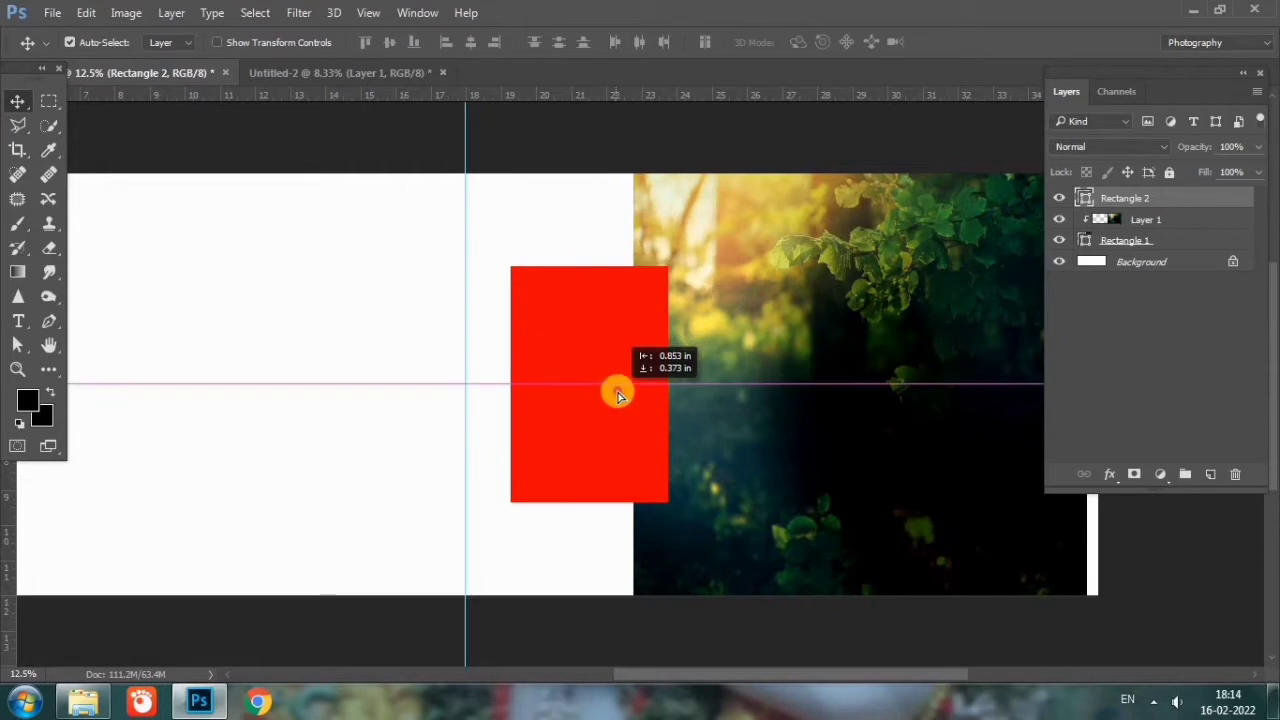
pyautogui.moveTo(615, 385); pyautogui.dragTo(617, 387)
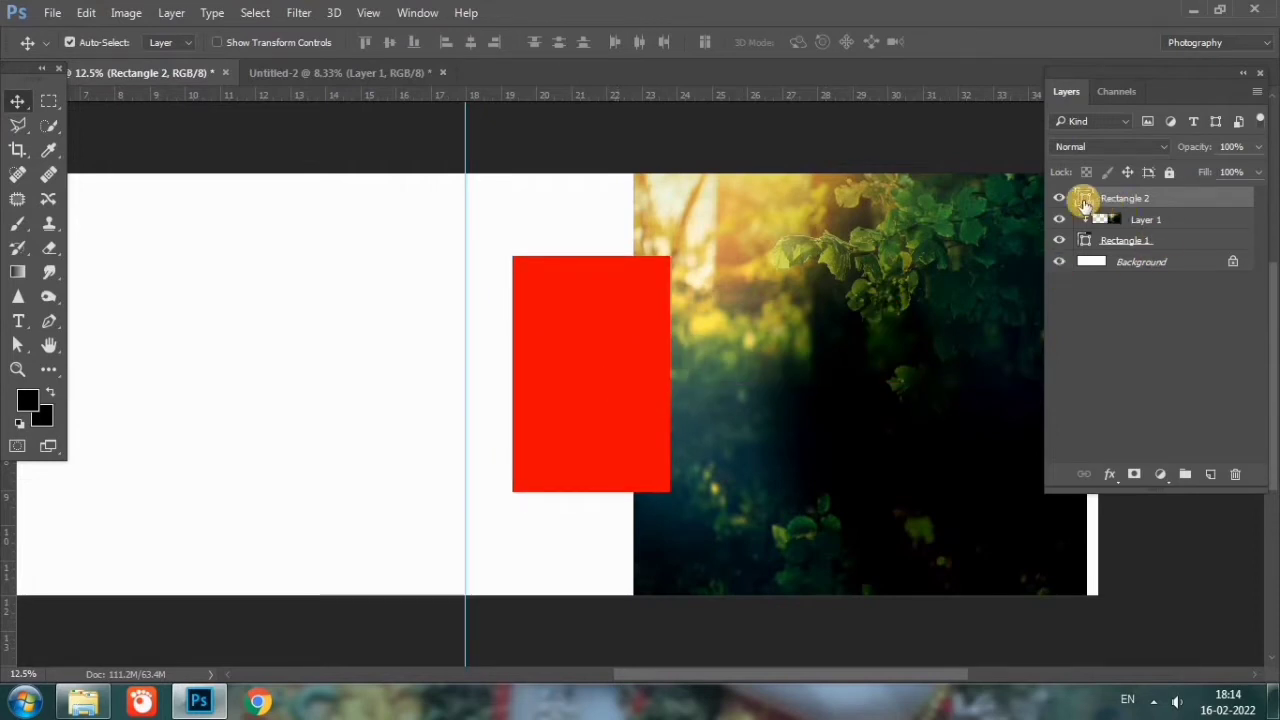
# Step: Change Rectangle 2's fill from red to a light grey
pyautogui.doubleClick(1085, 200)
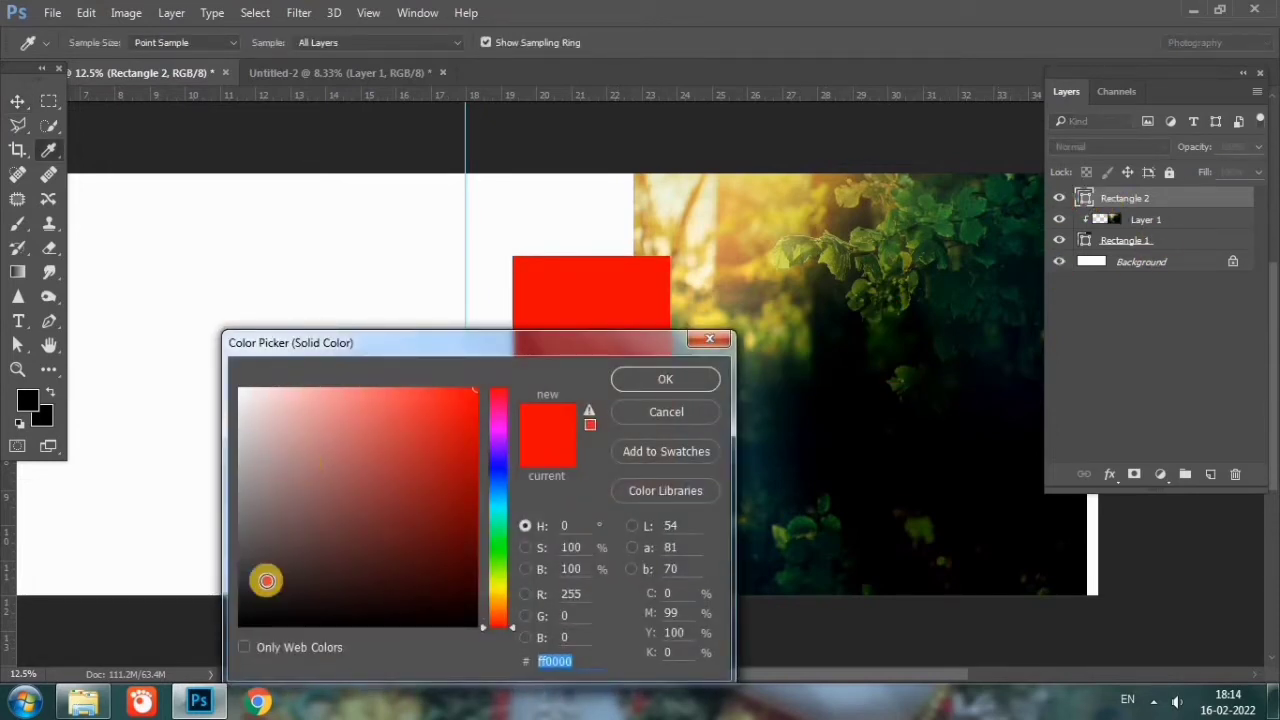
pyautogui.moveTo(266, 580); pyautogui.dragTo(235, 635)
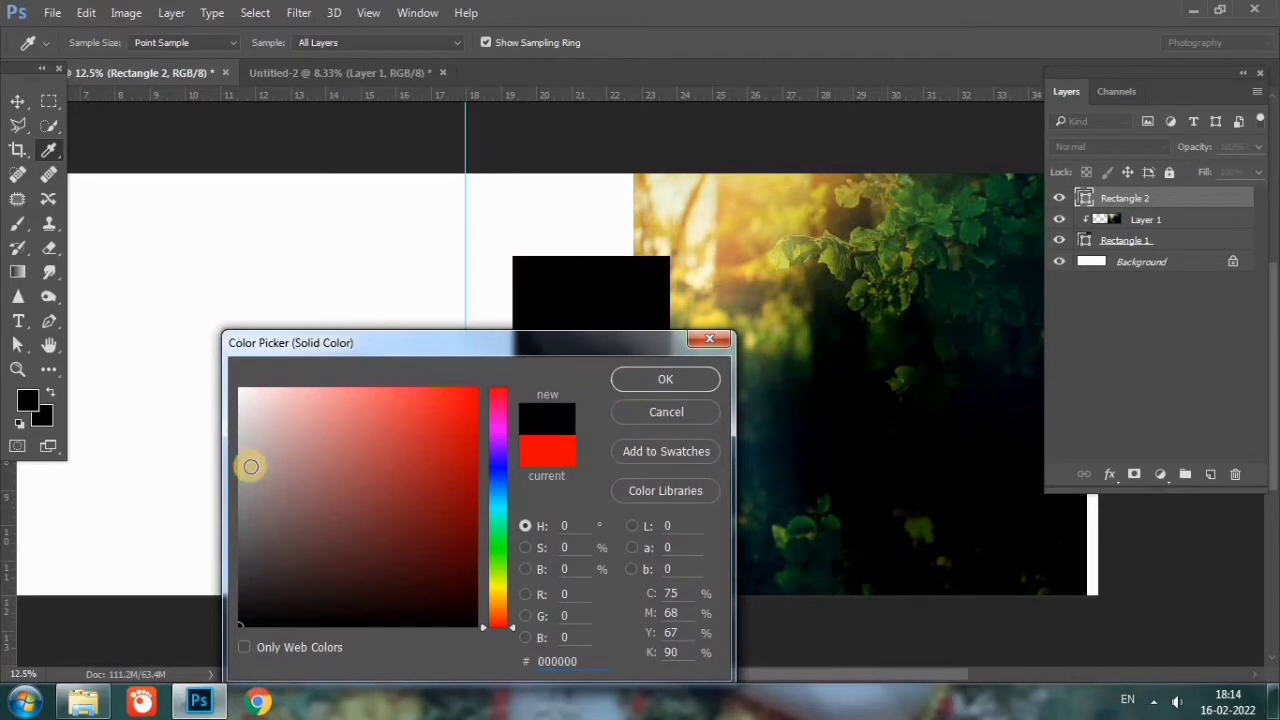
pyautogui.click(247, 468)
pyautogui.moveTo(247, 468); pyautogui.dragTo(241, 463)
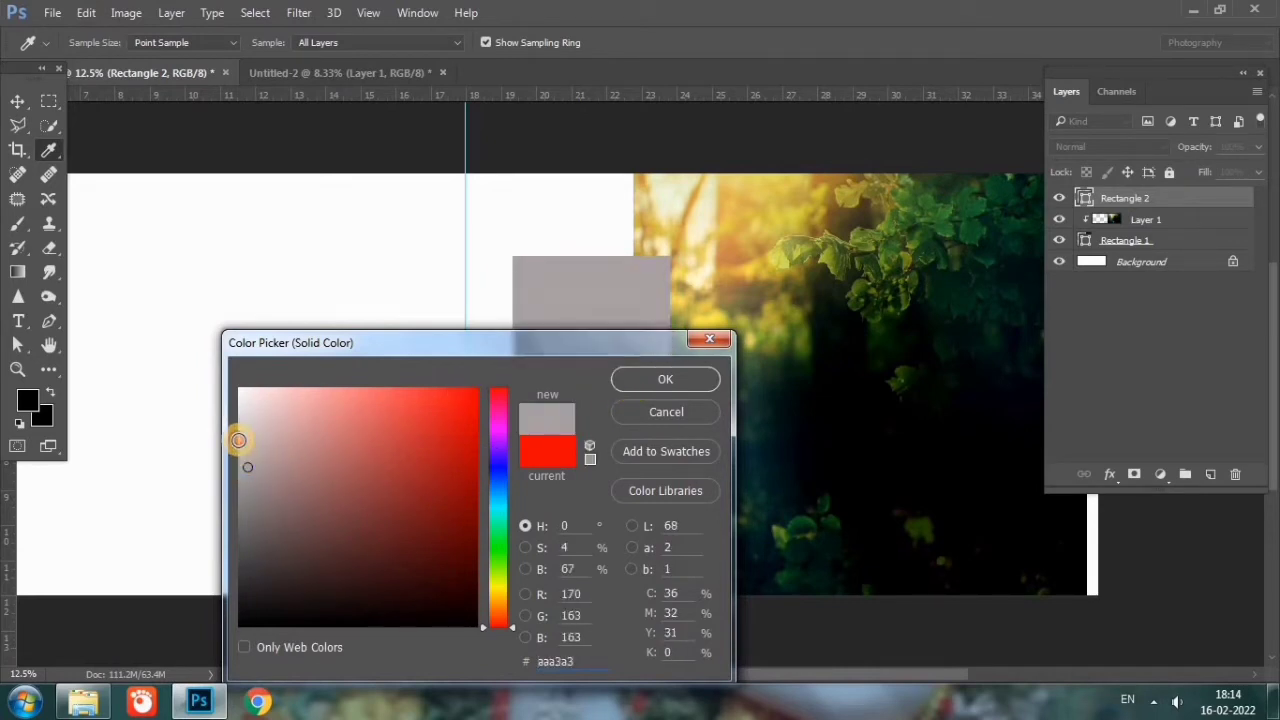
pyautogui.click(238, 440)
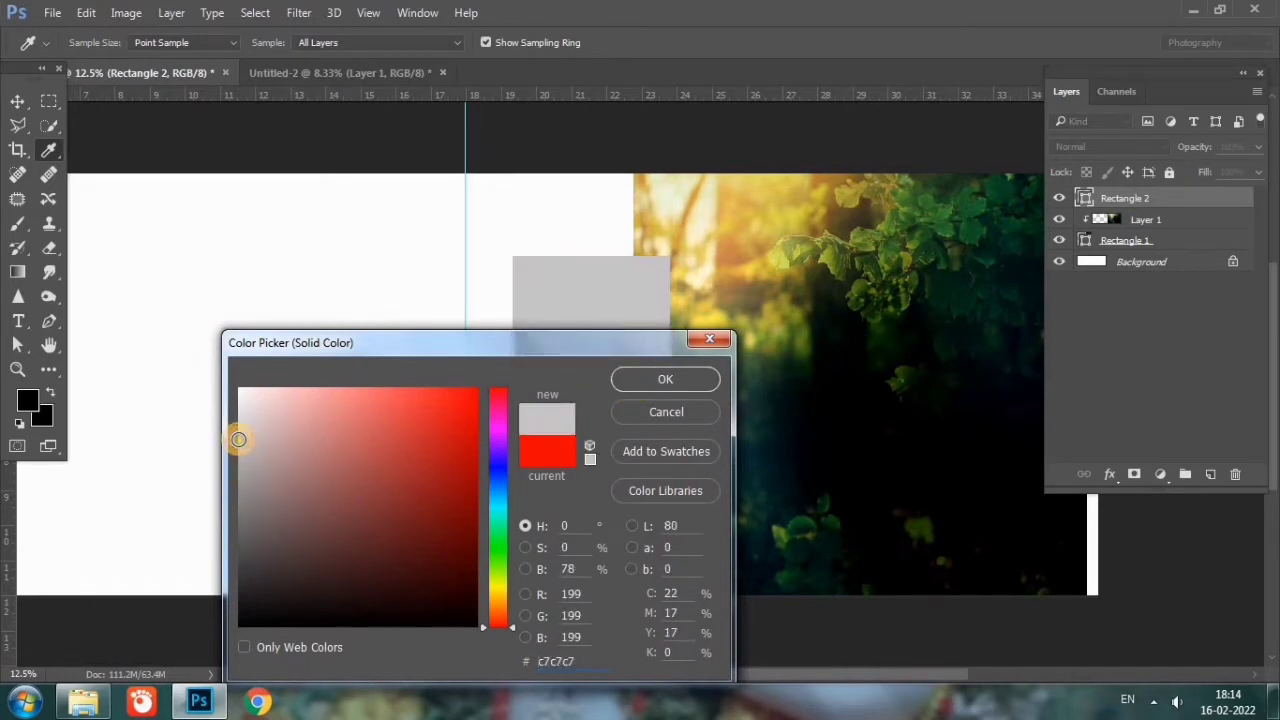
pyautogui.click(664, 378)
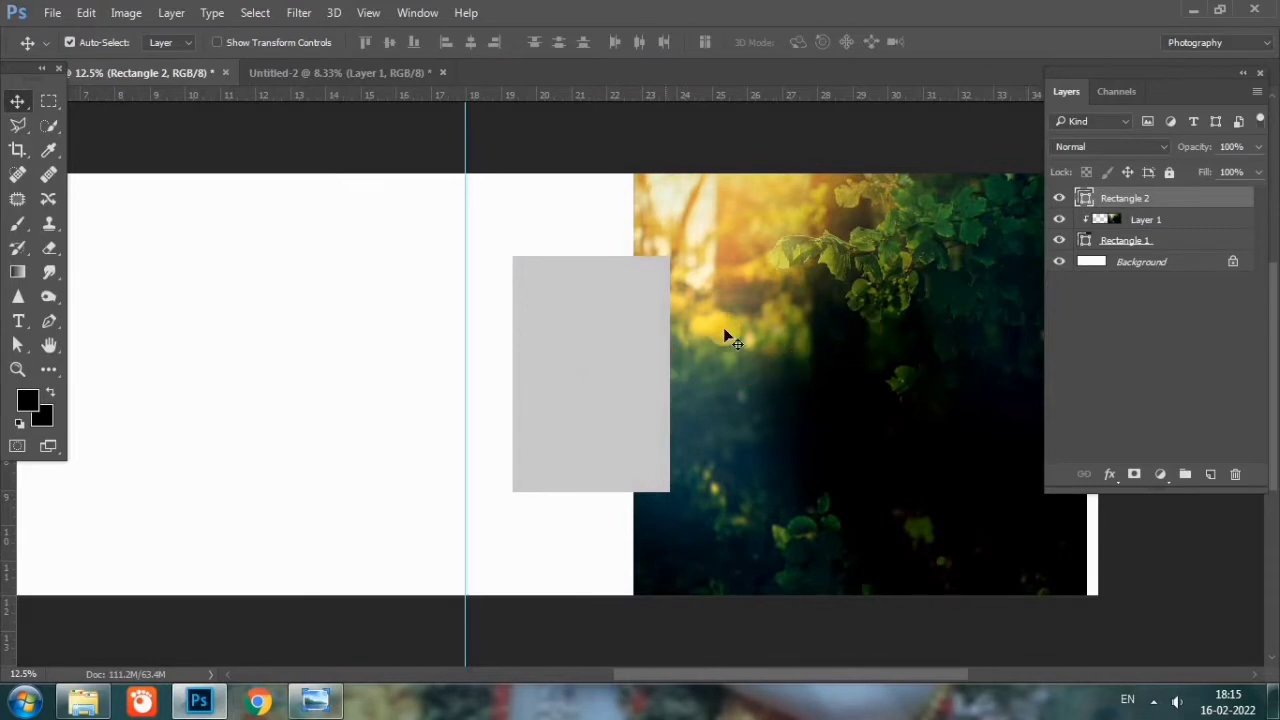
# Step: Darken Rectangle 2 to grey #a4a4a4 and shift it slightly left and down
pyautogui.doubleClick(1085, 200)
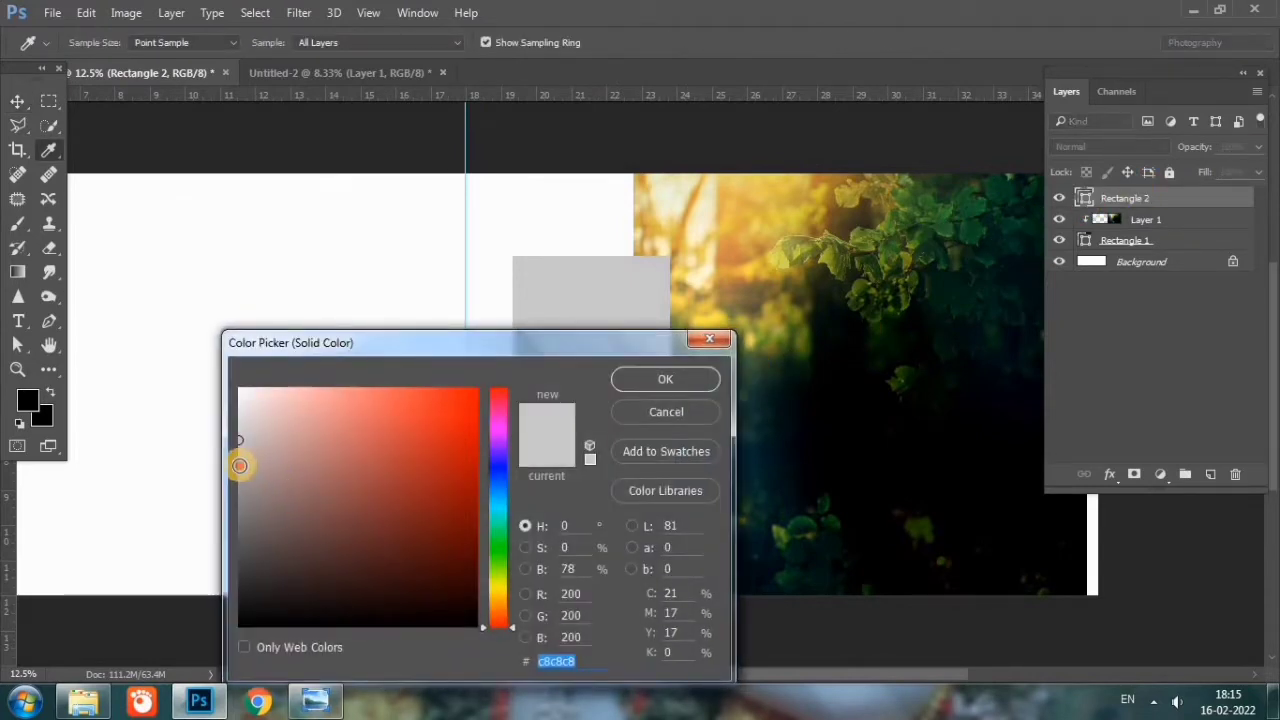
pyautogui.click(239, 465)
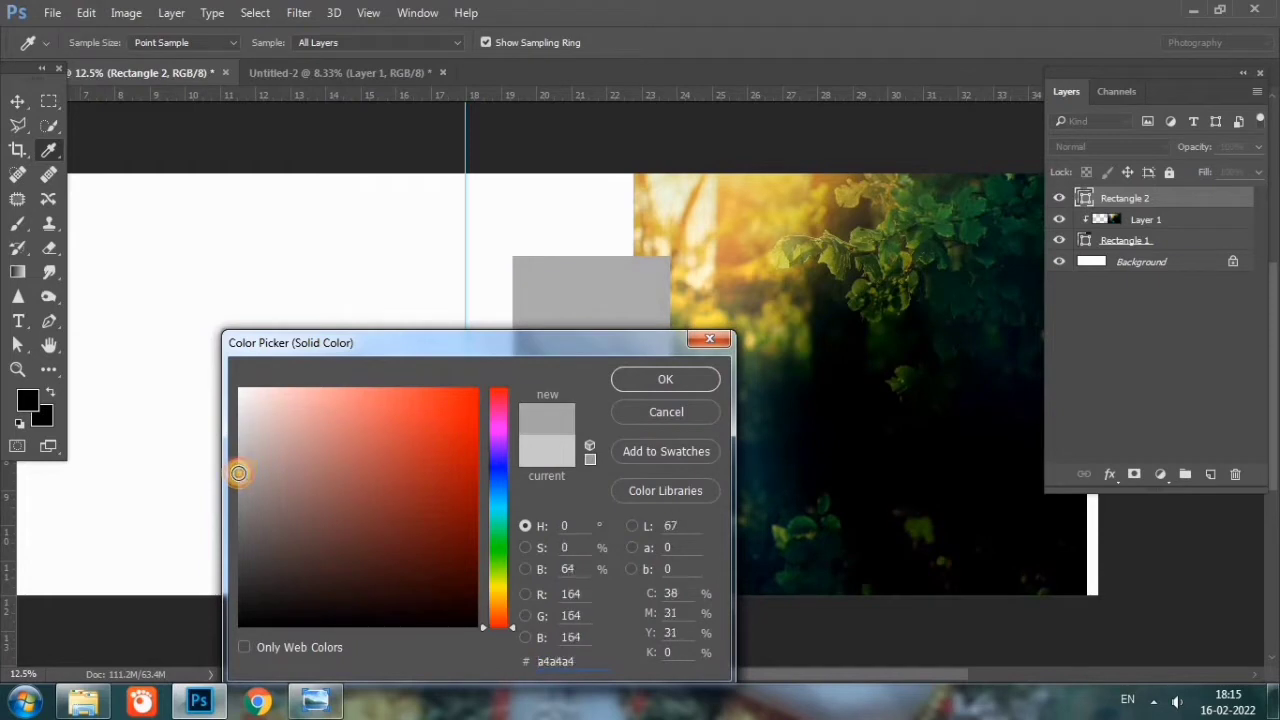
pyautogui.click(648, 381)
pyautogui.moveTo(600, 397); pyautogui.dragTo(586, 409)
pyautogui.moveTo(597, 477); pyautogui.dragTo(580, 467)
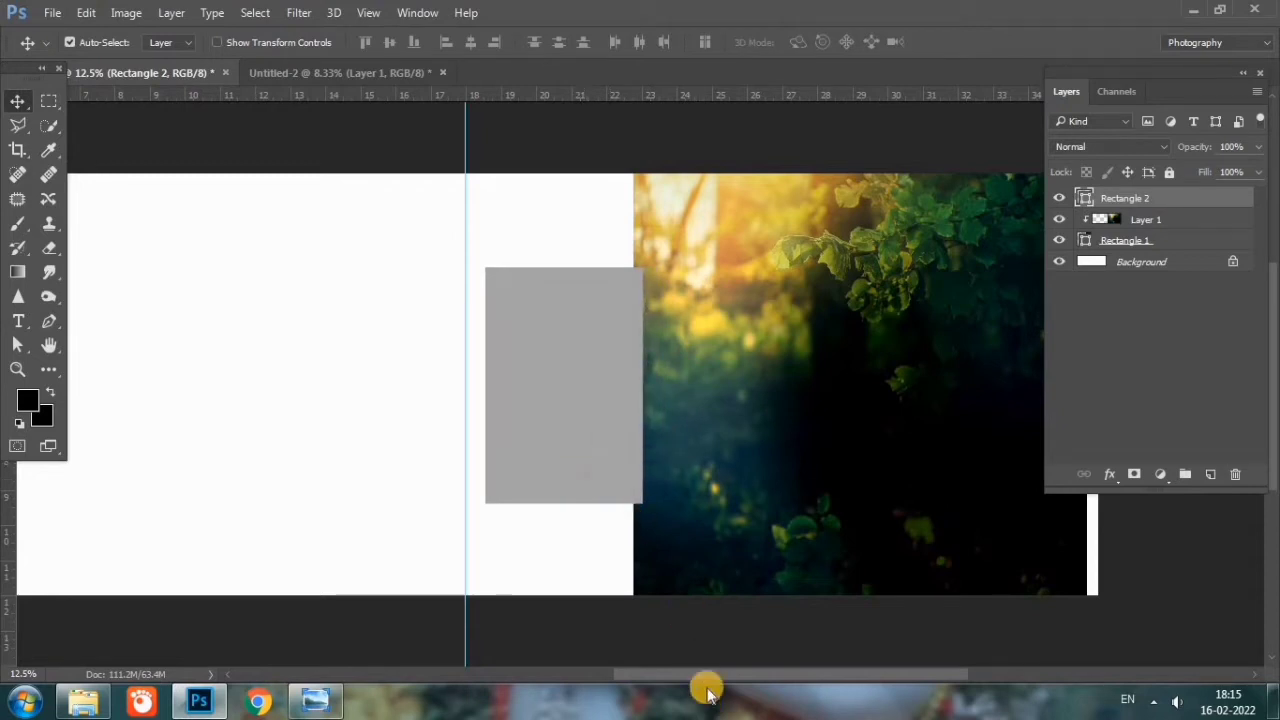
# Step: Widen Rectangle 1 leftward to 106.4% so its edge tucks behind grey Rectangle 2
pyautogui.moveTo(708, 678); pyautogui.dragTo(745, 672)
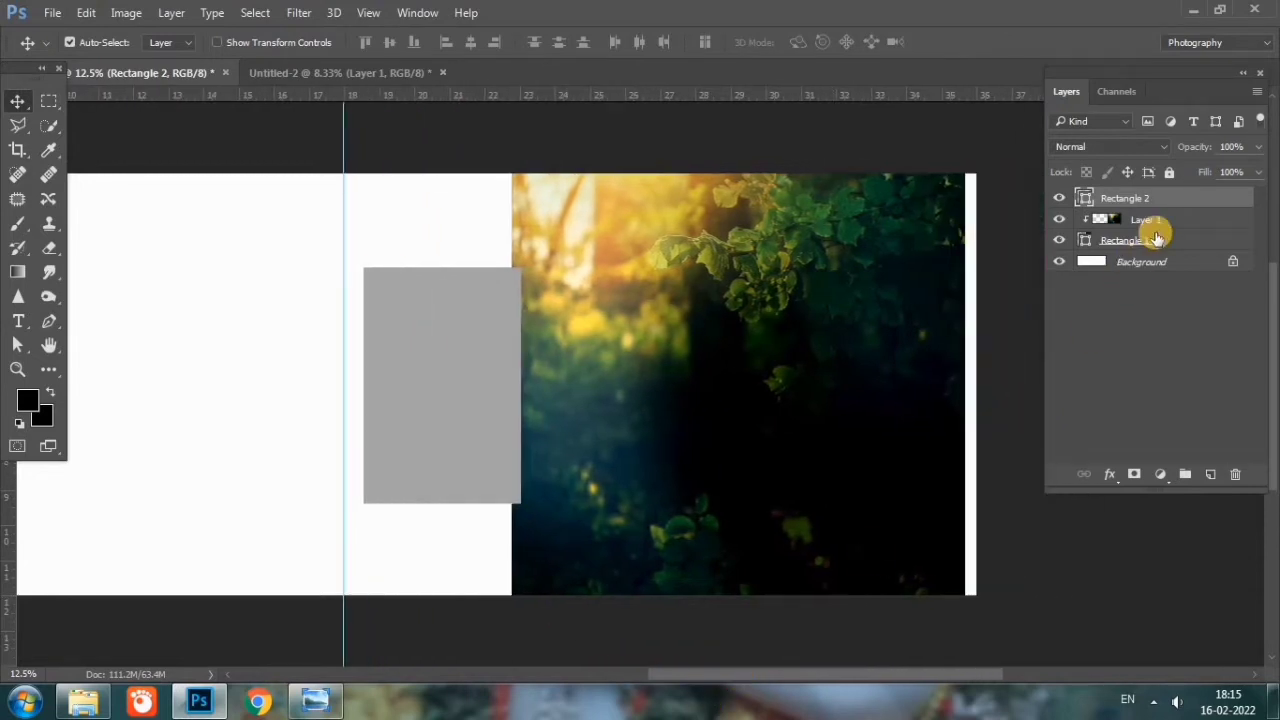
pyautogui.click(1155, 241)
pyautogui.hotkey('ctrl', 't')
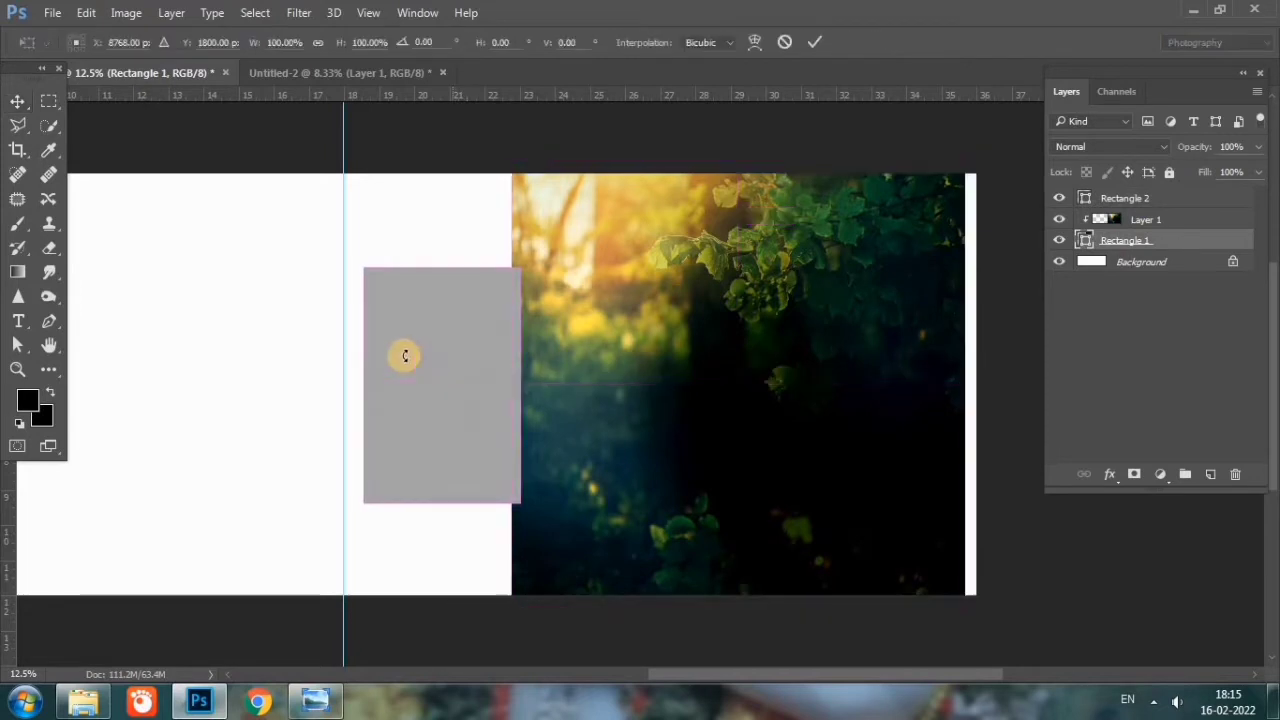
pyautogui.moveTo(517, 385)
pyautogui.mouseDown()
pyautogui.moveTo(477, 380)
pyautogui.moveTo(488, 381)
pyautogui.mouseUp()
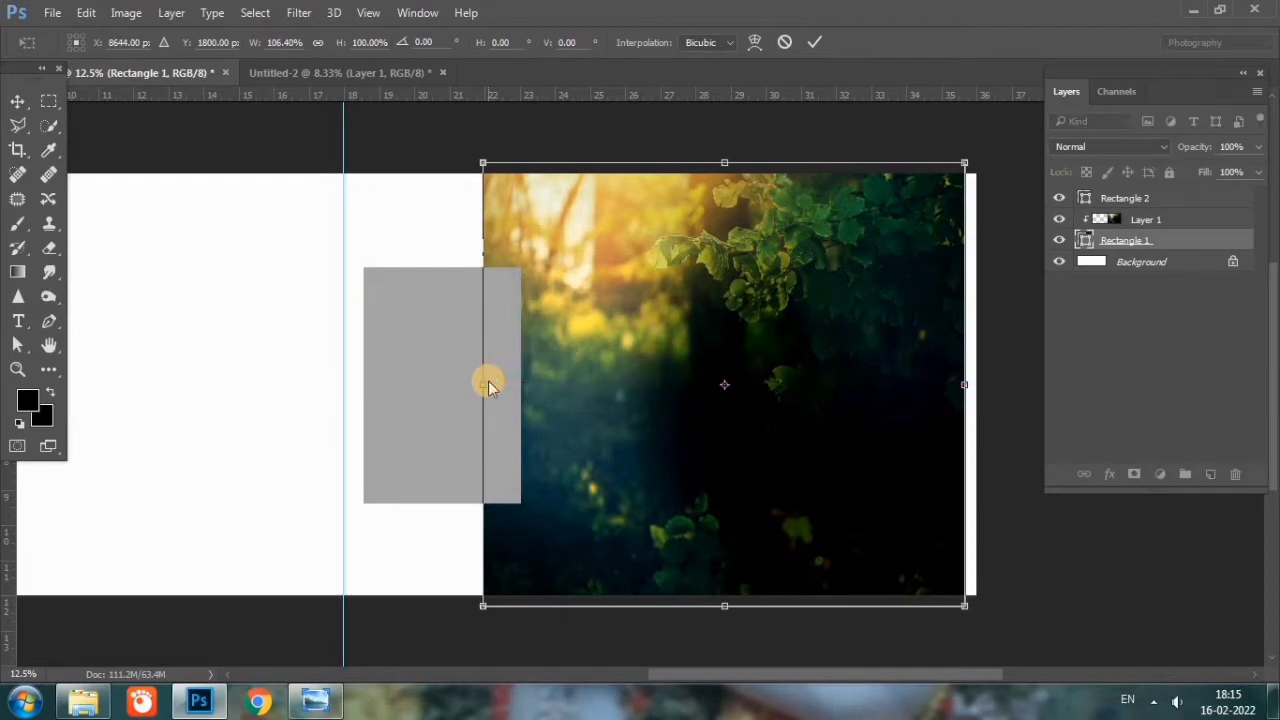
pyautogui.press('Return')
pyautogui.click(490, 385)
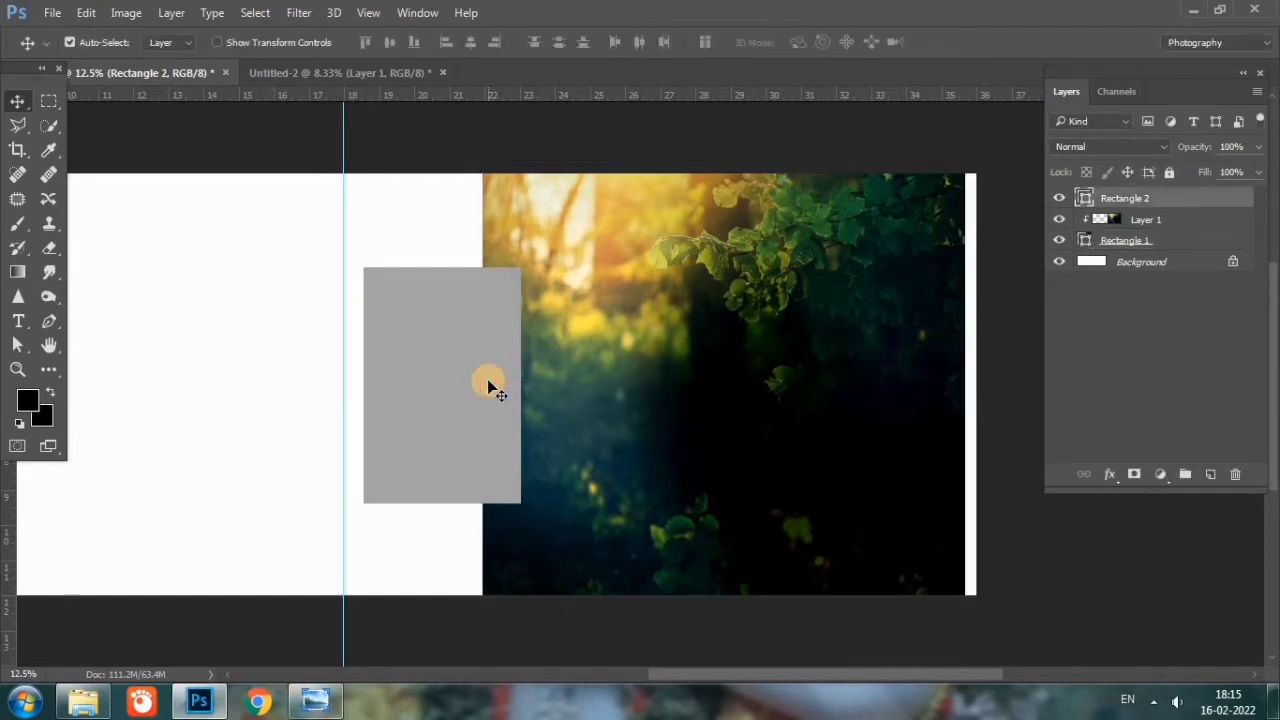
pyautogui.moveTo(722, 676); pyautogui.dragTo(680, 674)
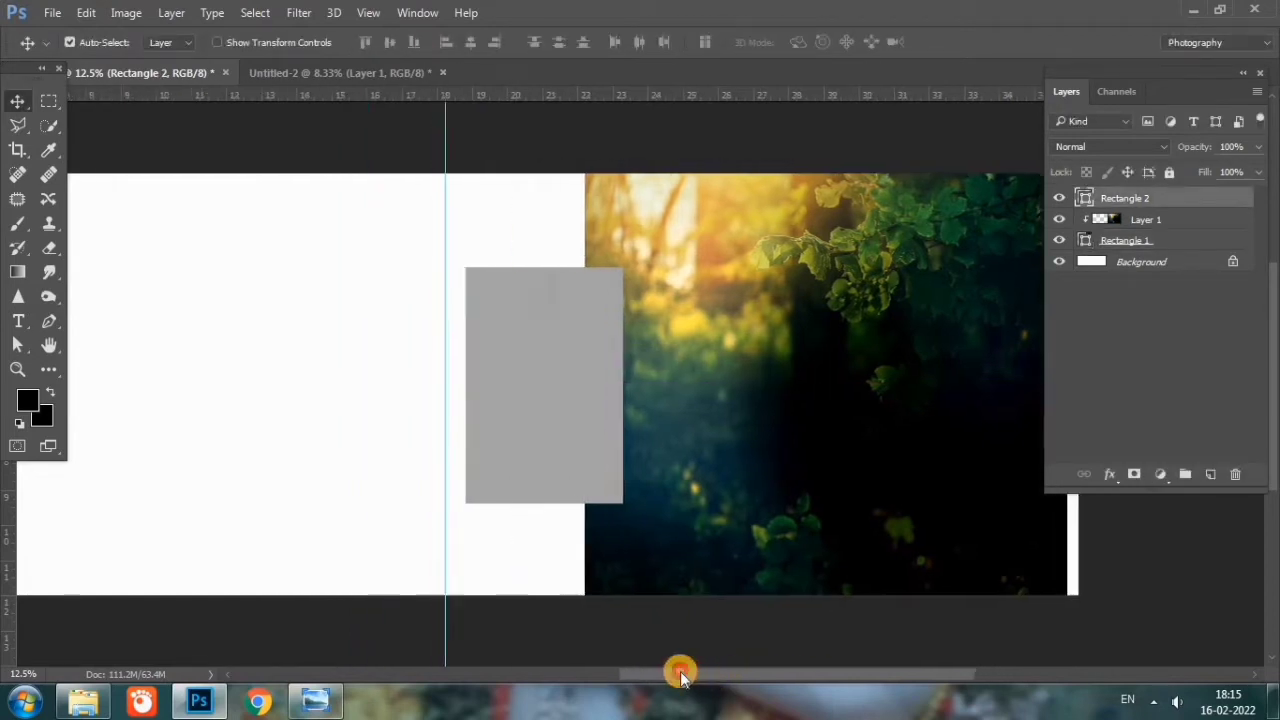
# Step: Draw a smaller Rectangle 3 (936 × 1224 px) inside the grey rectangle's lower part
pyautogui.click(47, 373)
pyautogui.click(160, 580)
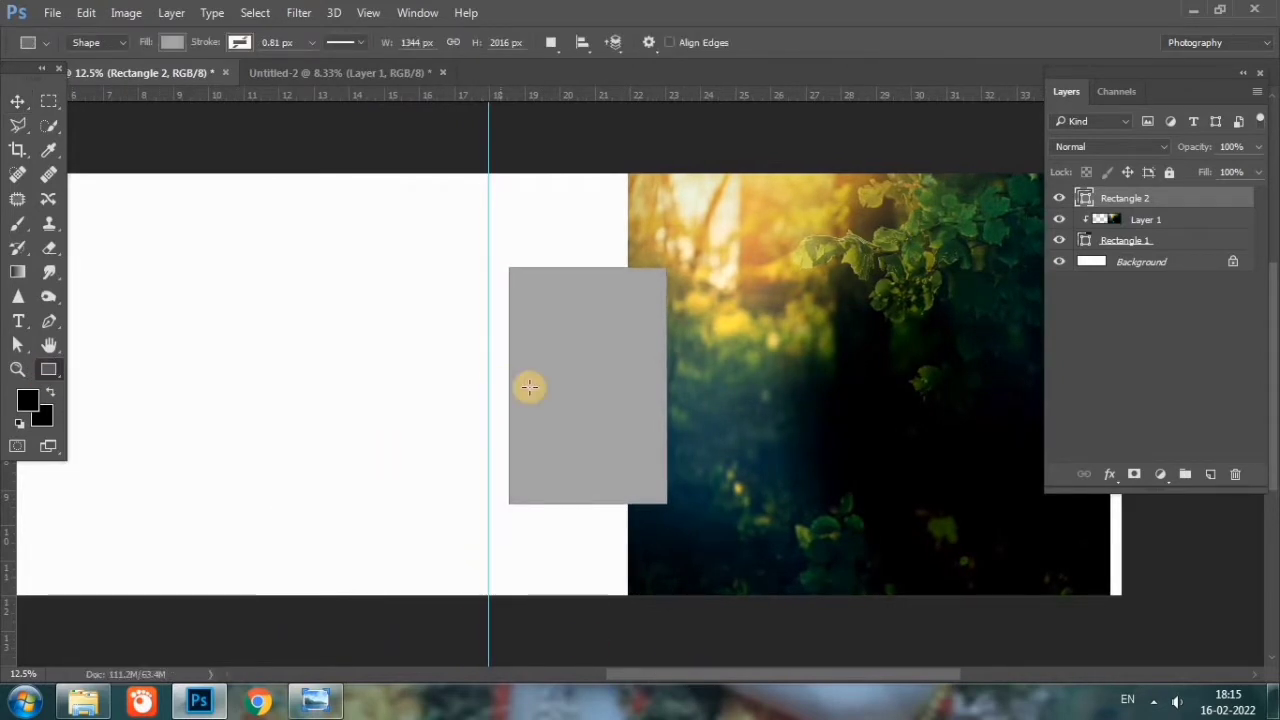
pyautogui.moveTo(517, 353); pyautogui.dragTo(625, 495)
pyautogui.click(812, 150)
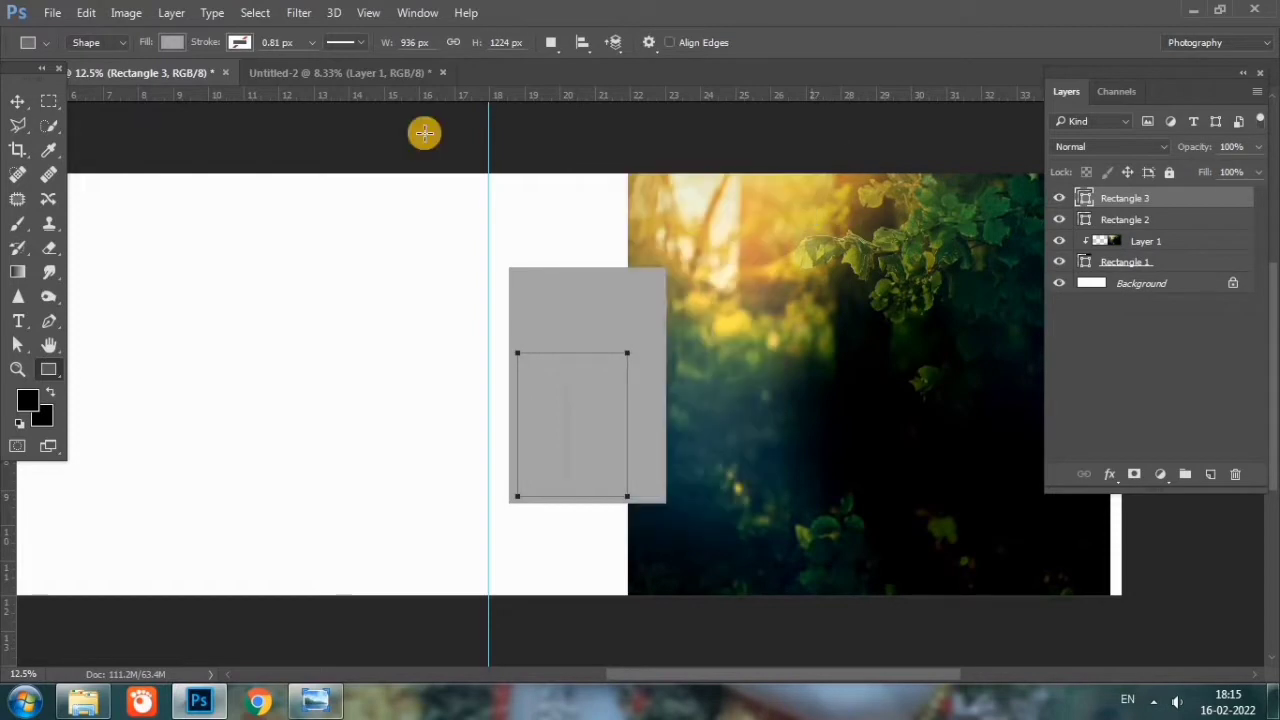
pyautogui.click(17, 101)
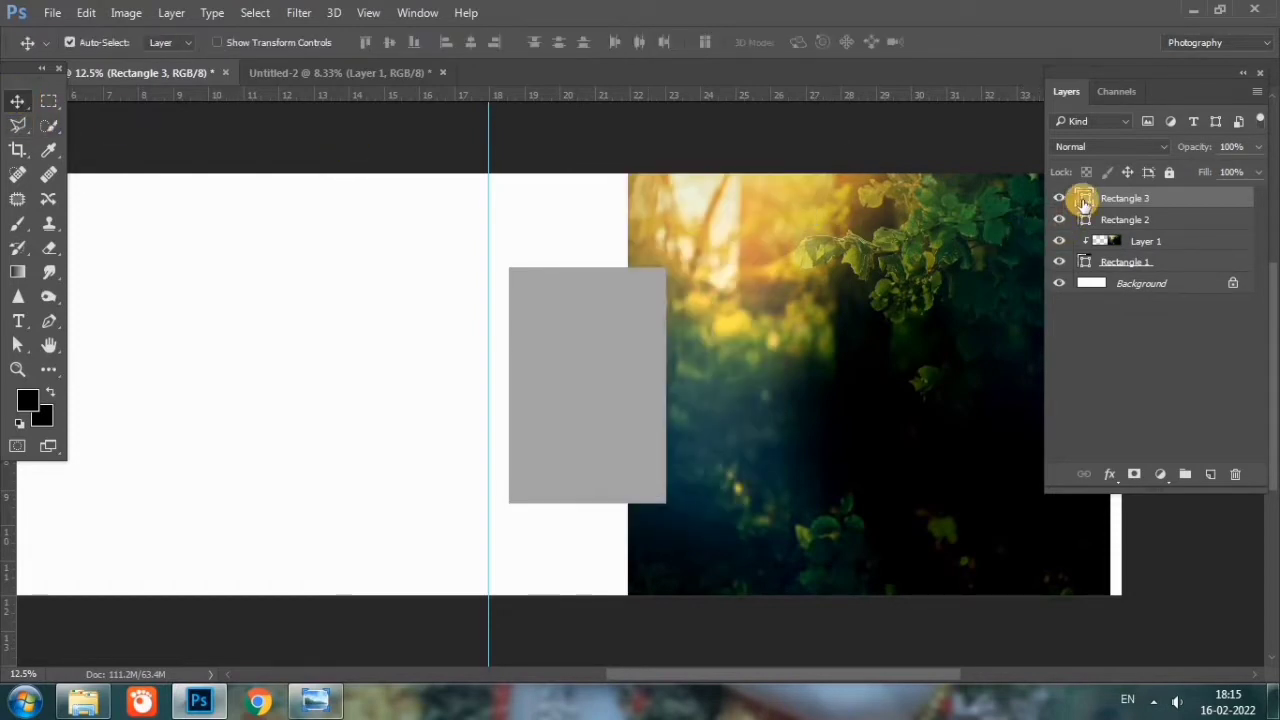
# Step: Fill Rectangle 3 with white sampled from the page and nudge it slightly right
pyautogui.doubleClick(1083, 199)
pyautogui.moveTo(523, 354); pyautogui.dragTo(931, 291)
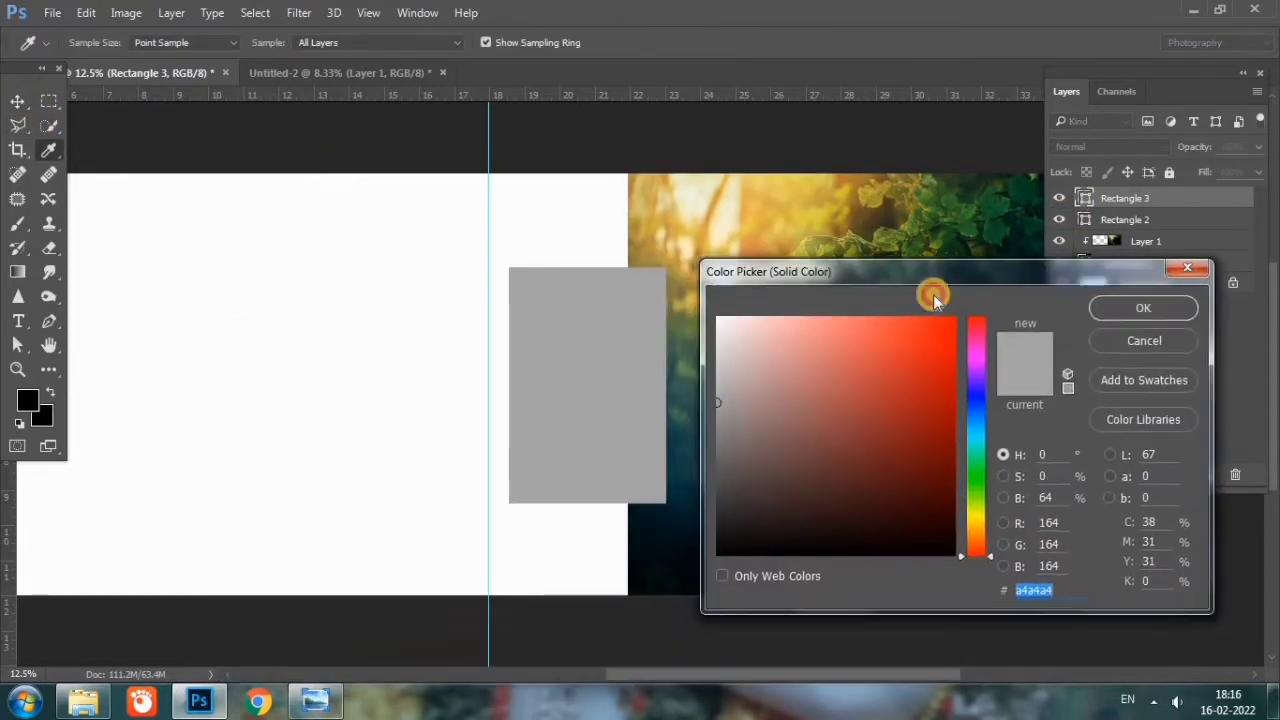
pyautogui.click(587, 548)
pyautogui.click(1131, 300)
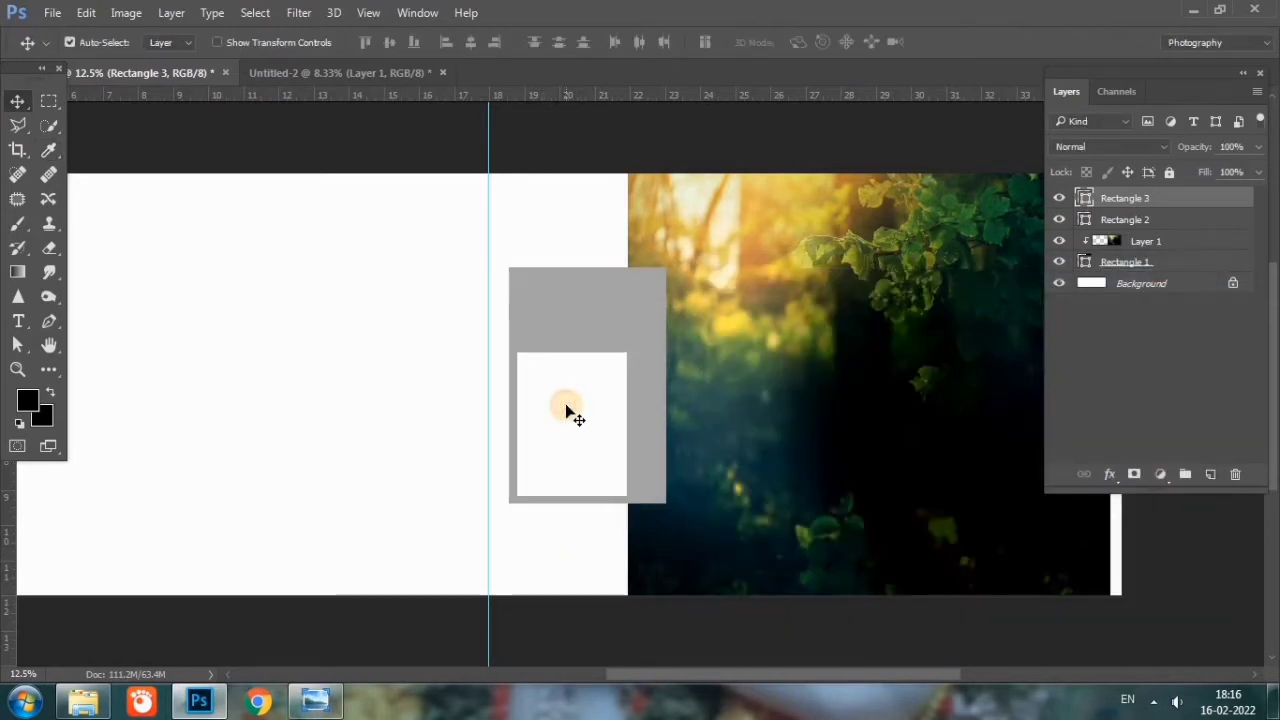
pyautogui.hotkey('shift', 'Right')
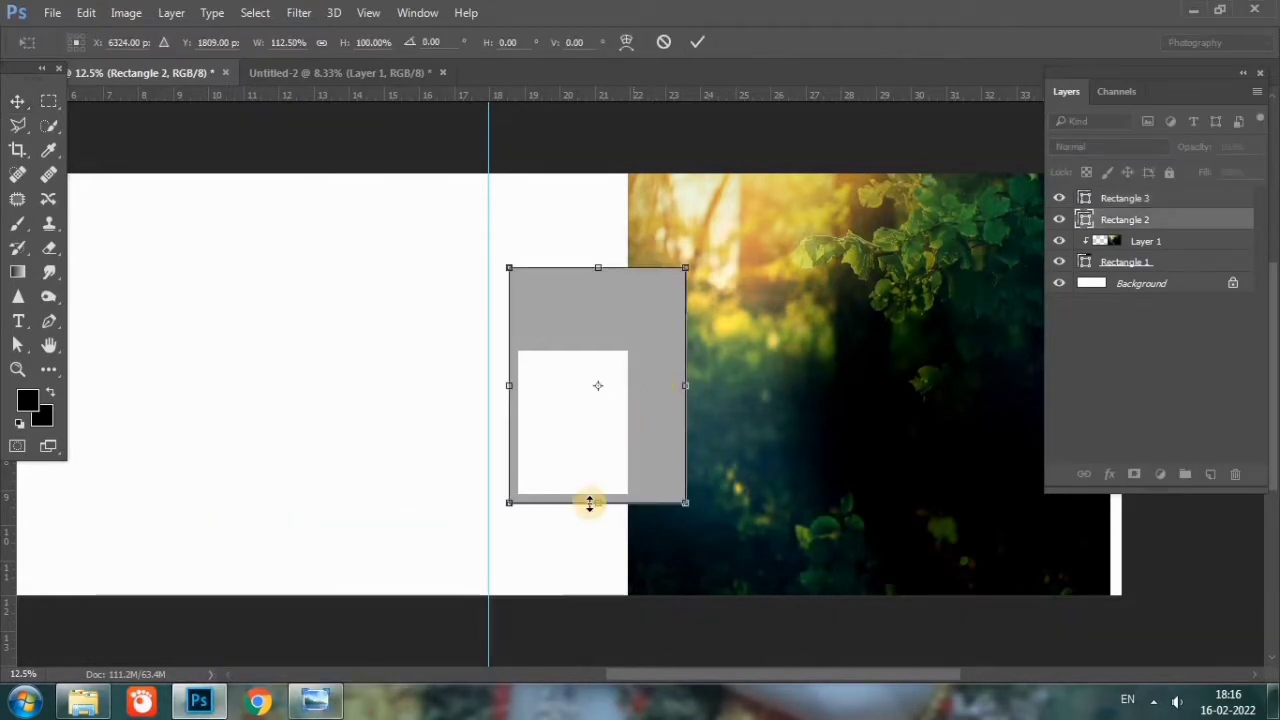
# Step: Stretch grey Rectangle 2 to 112.5% × 104.76% and nudge both rectangles down
pyautogui.moveTo(598, 268); pyautogui.dragTo(598, 257)
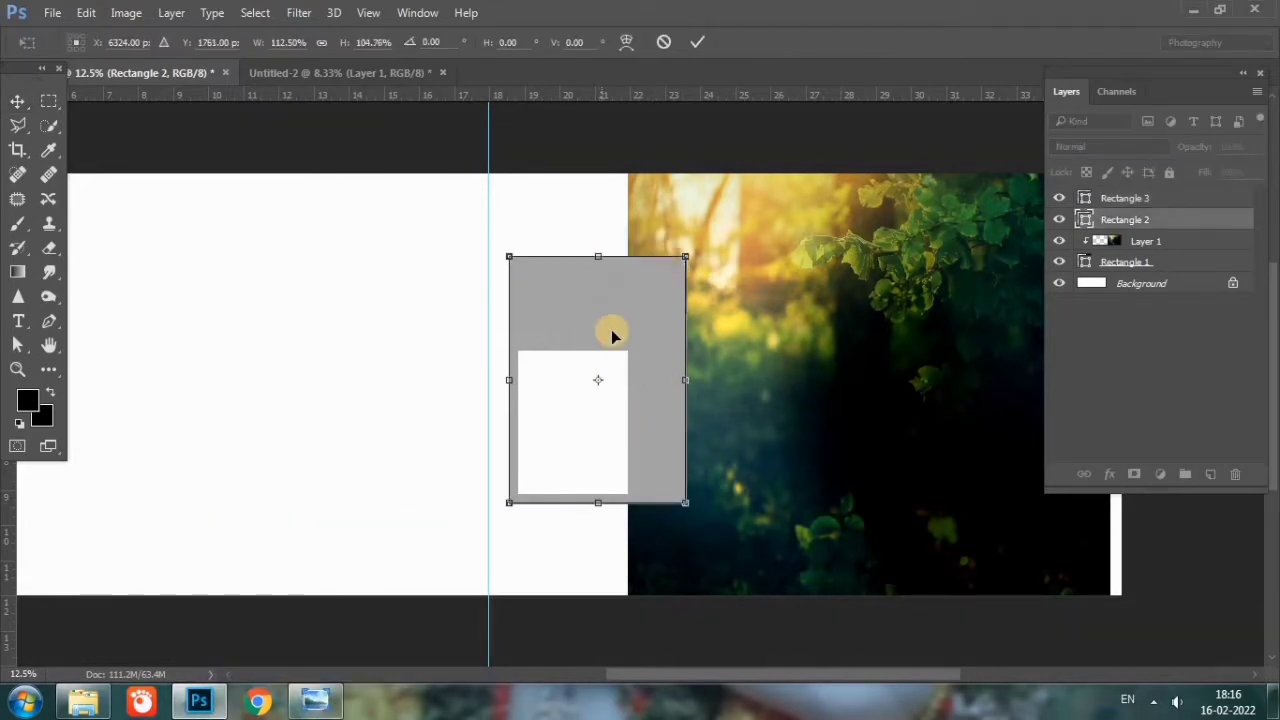
pyautogui.press('Return')
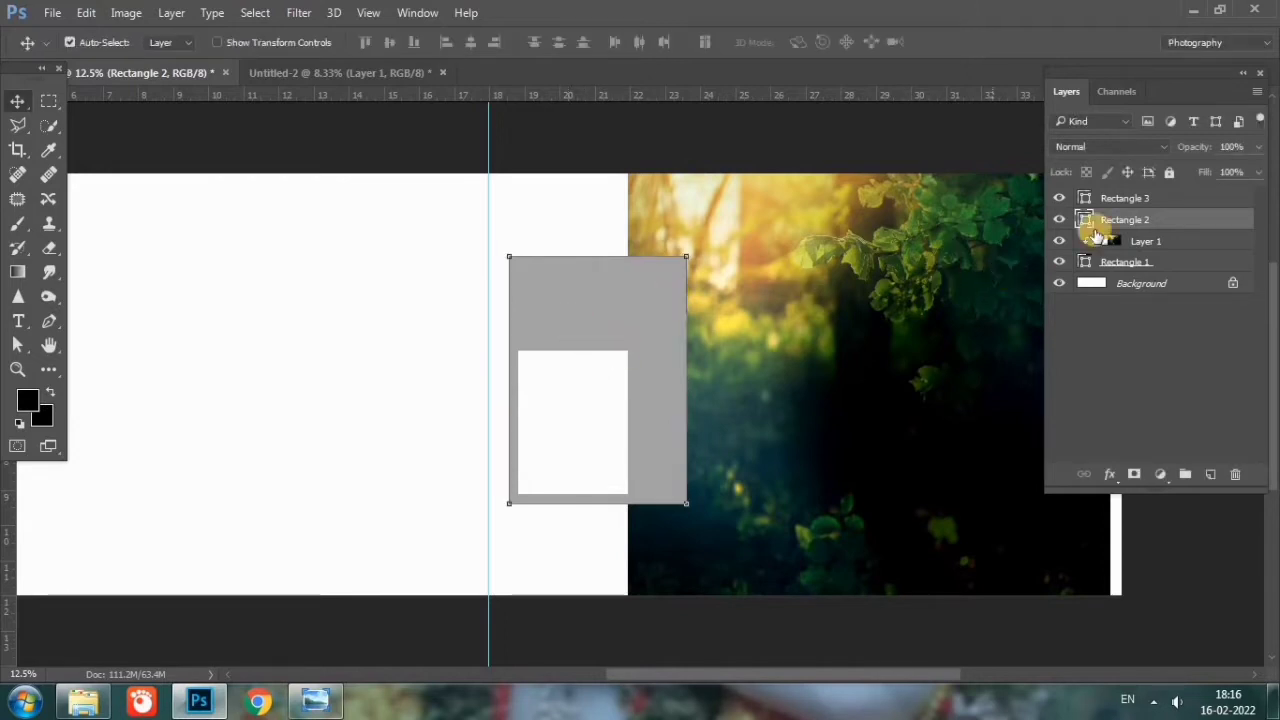
pyautogui.click(1103, 196)
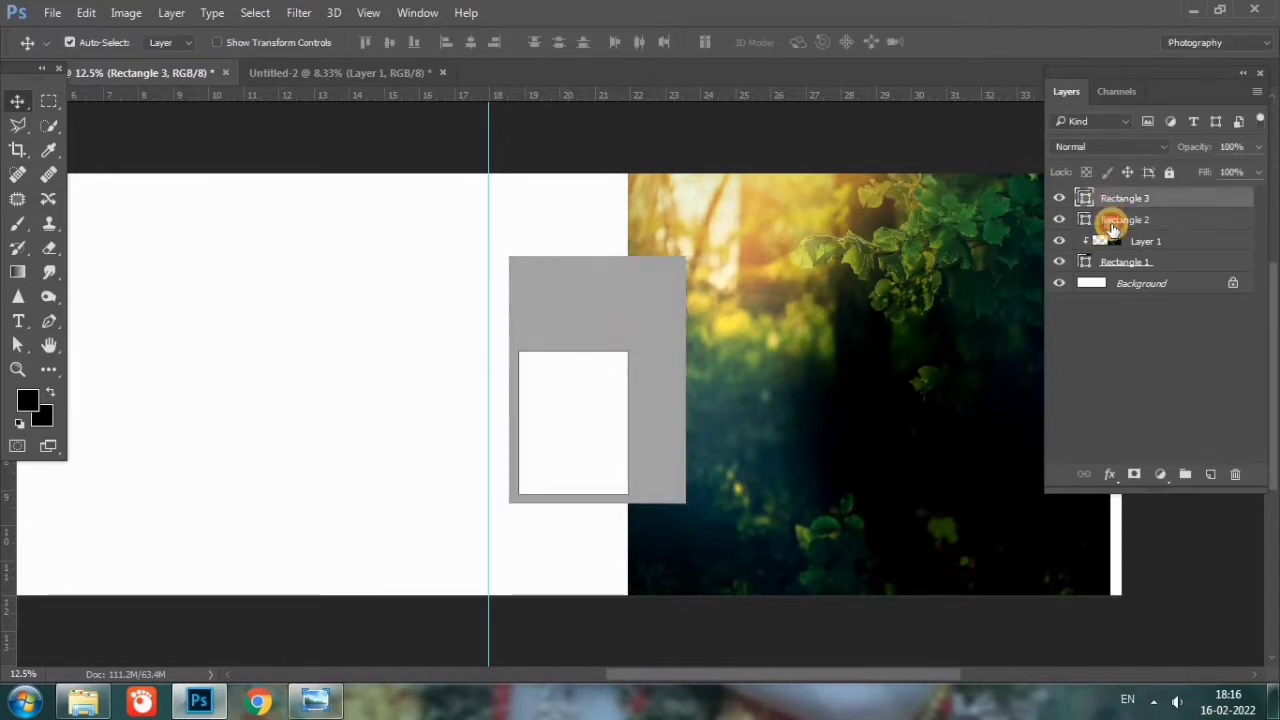
pyautogui.keyDown('shift'); pyautogui.click(1112, 227); pyautogui.keyUp('shift')
pyautogui.hotkey('shift', 'Down')
pyautogui.hotkey('shift', 'Down')
pyautogui.hotkey('shift', 'Down')
pyautogui.hotkey('shift', 'Down')
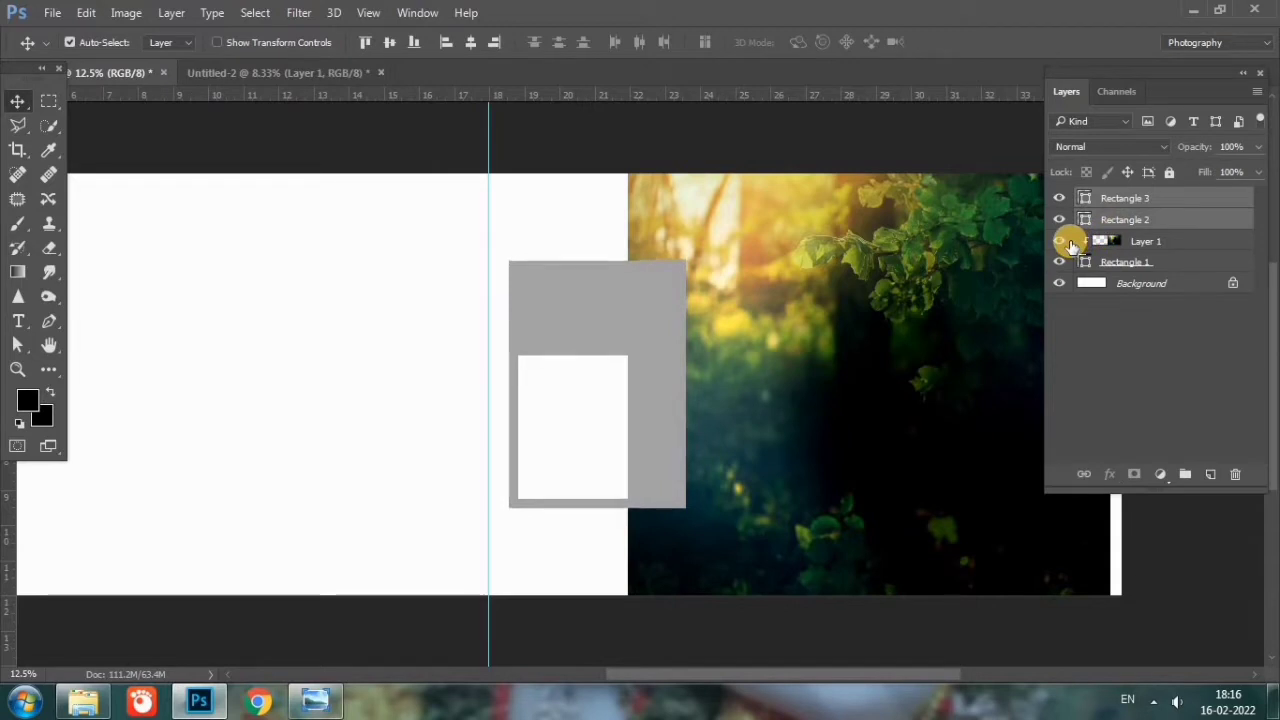
pyautogui.click(1128, 202)
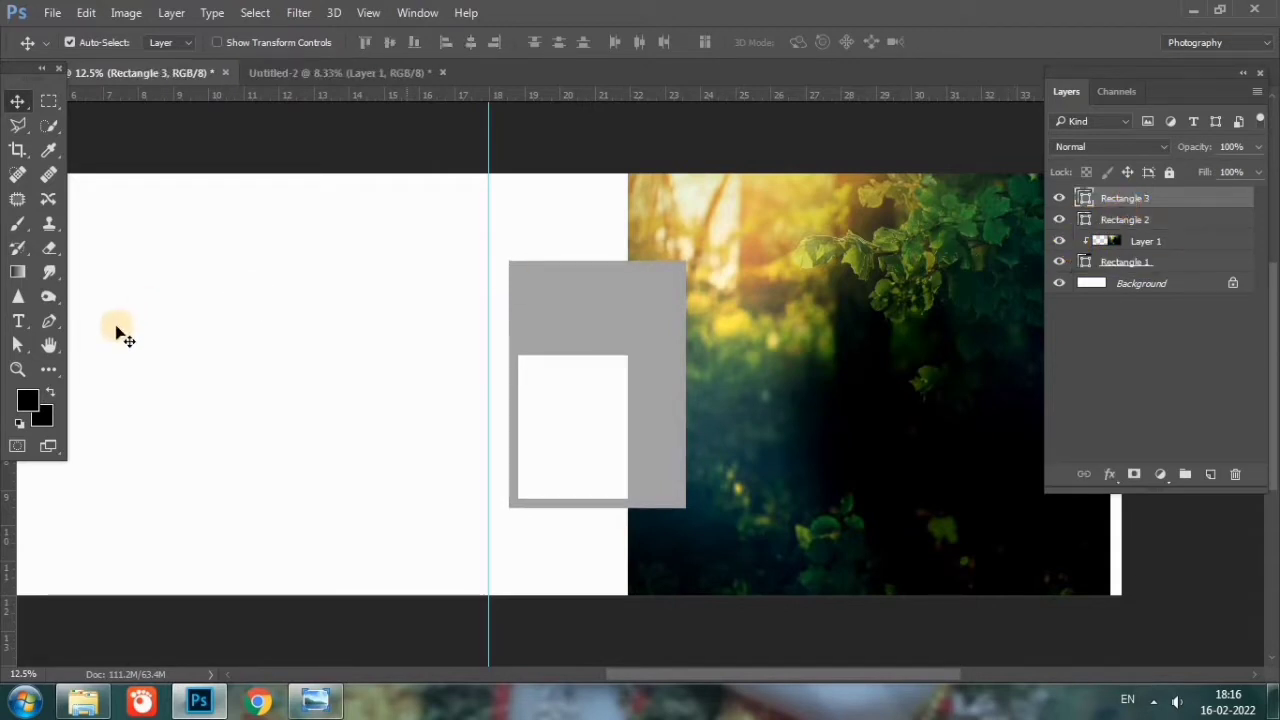
# Step: Draw white Rectangle 4 (1112 × 368 px) across the grey frame's top at 44% opacity
pyautogui.click(48, 369)
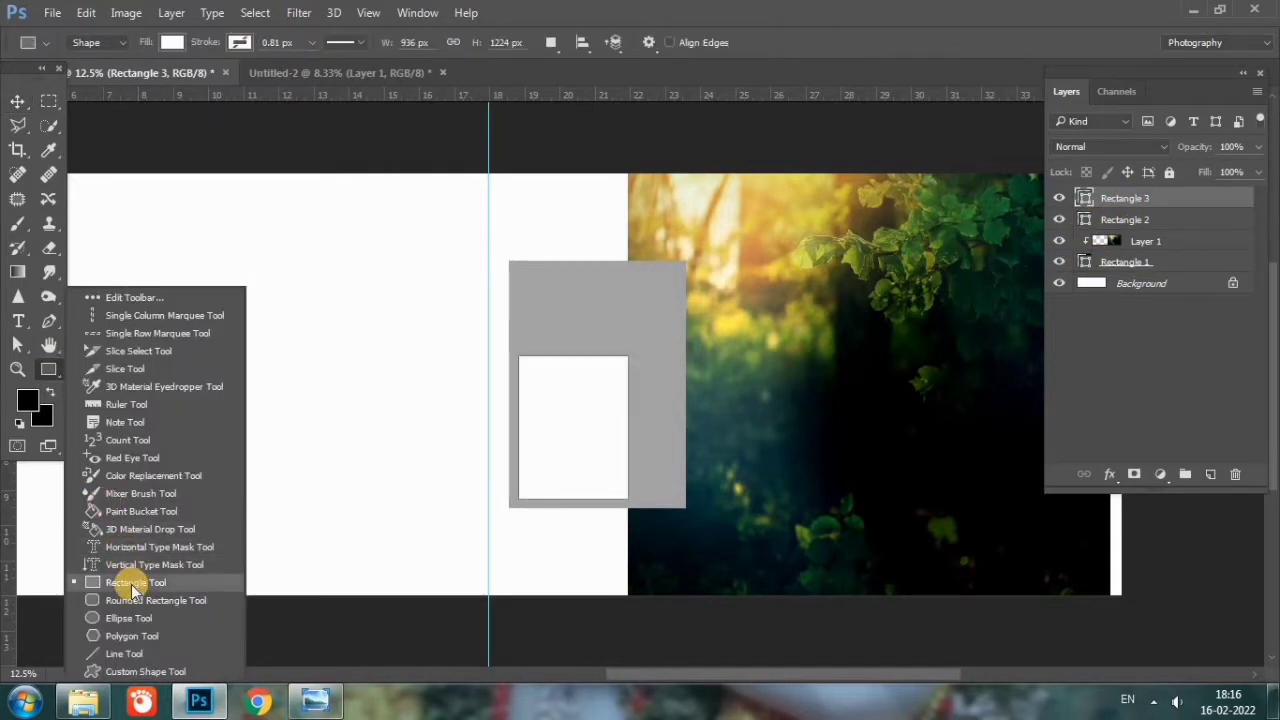
pyautogui.click(133, 586)
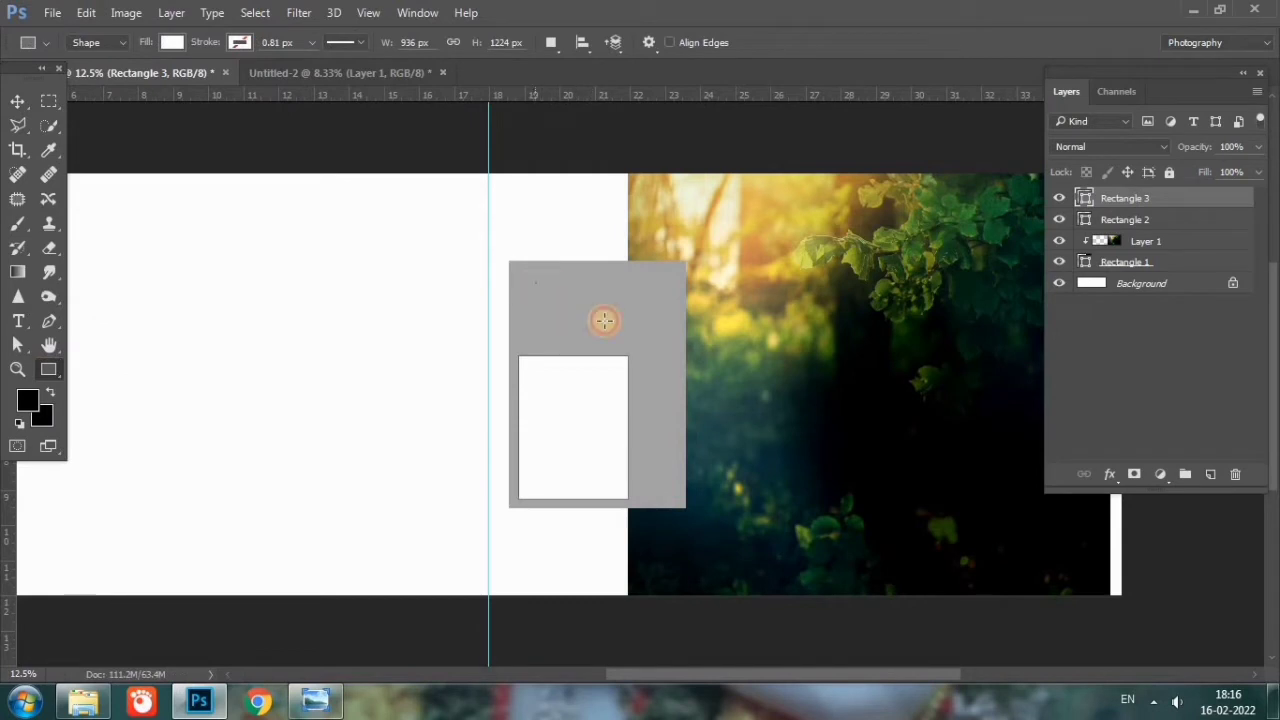
pyautogui.moveTo(535, 283); pyautogui.dragTo(664, 324)
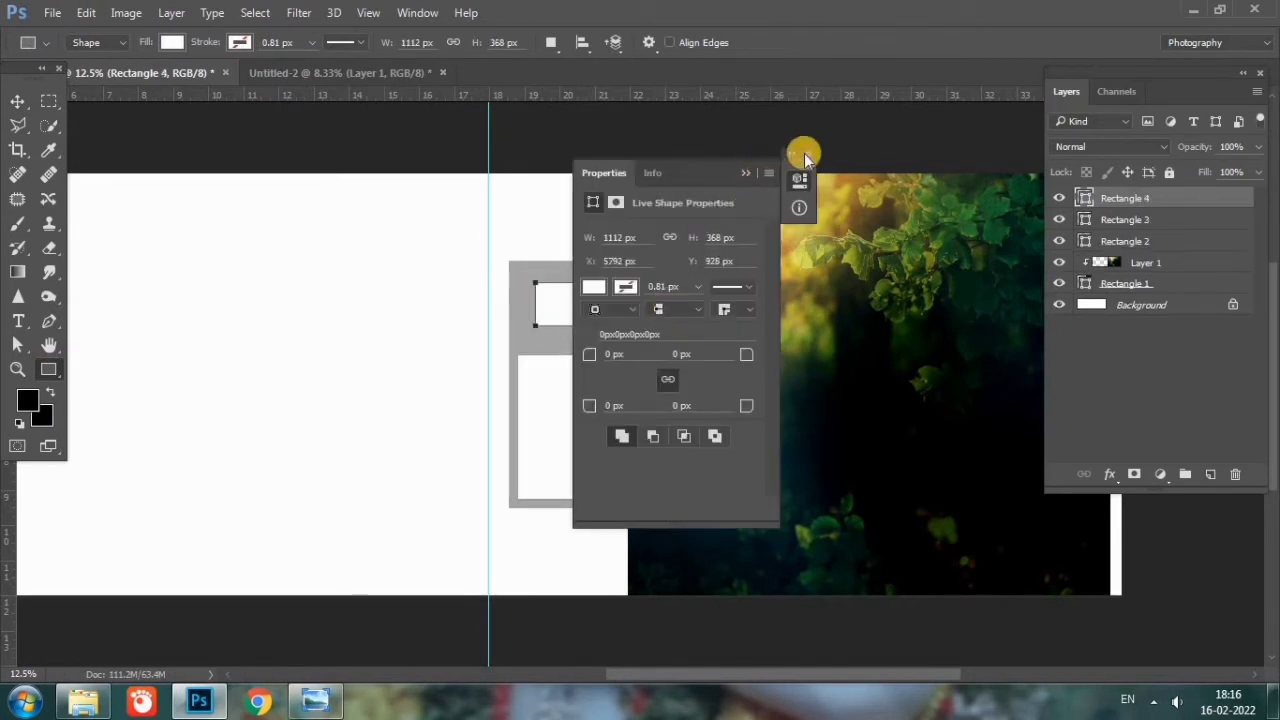
pyautogui.click(702, 147)
pyautogui.click(17, 100)
pyautogui.click(577, 314)
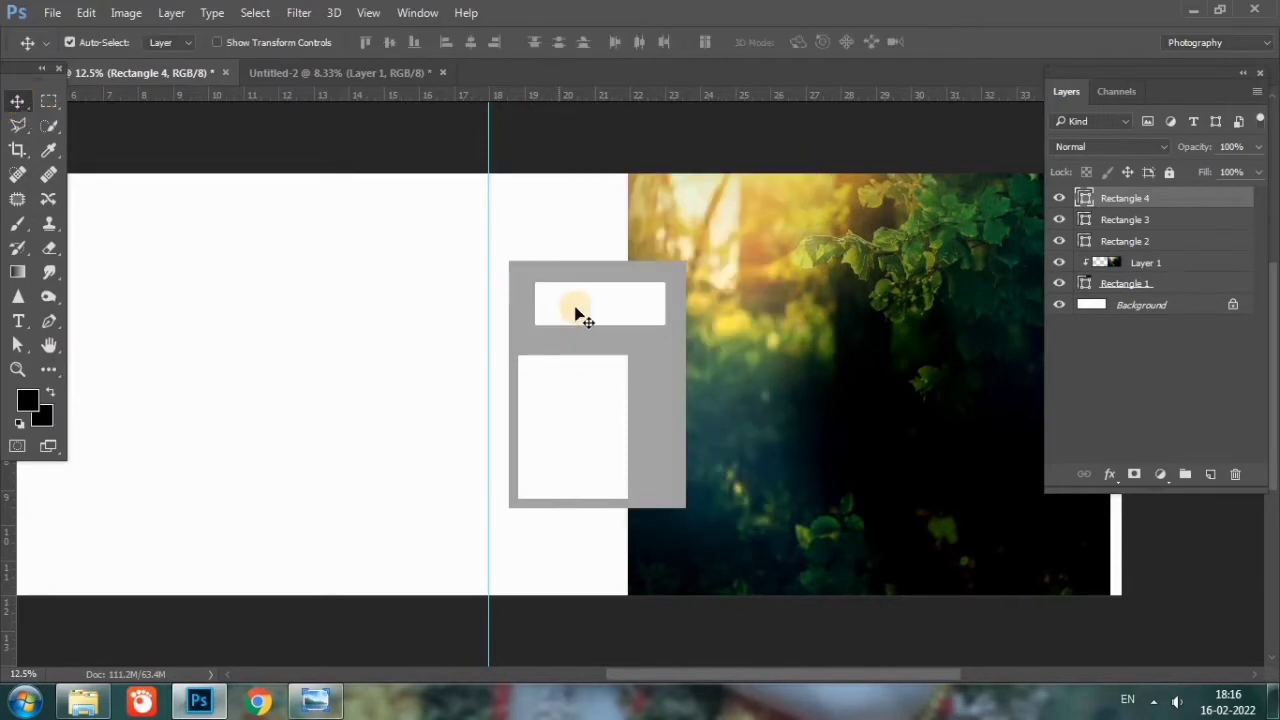
pyautogui.moveTo(576, 306); pyautogui.dragTo(576, 306)
pyautogui.moveTo(1198, 149); pyautogui.dragTo(1160, 148)
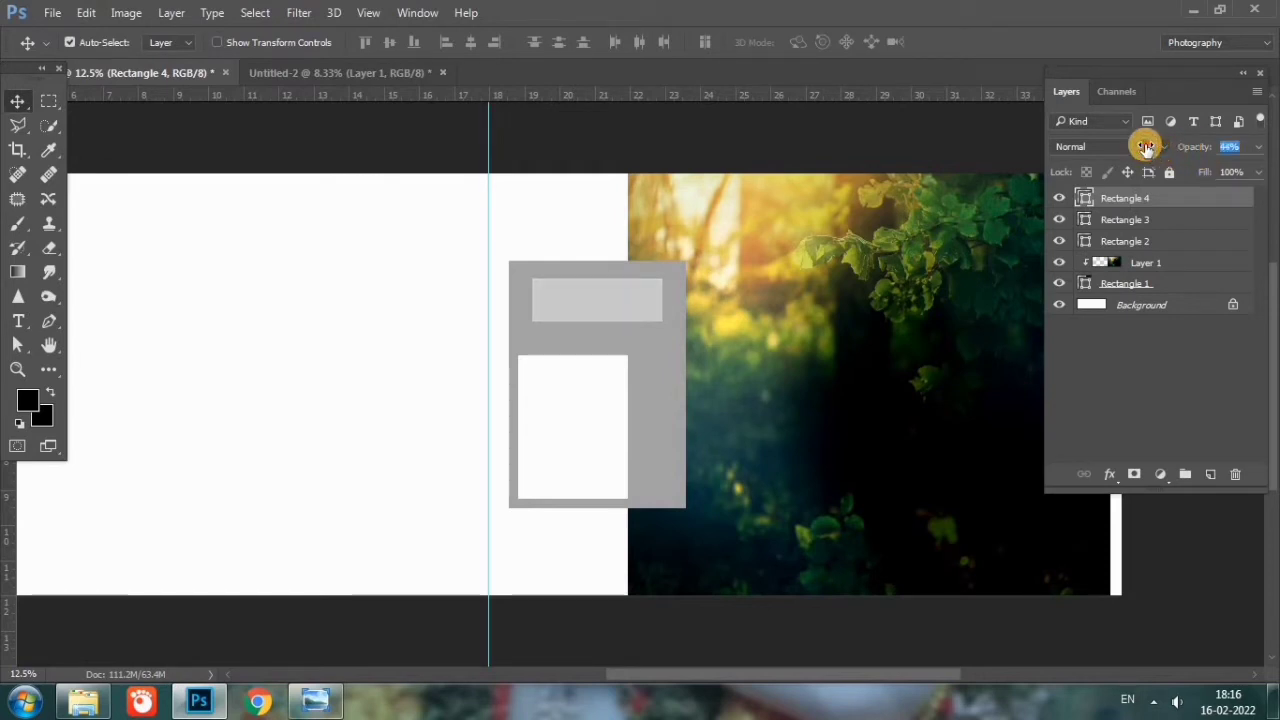
# Step: Bring the WEDDING CEREMONY logo from Untitled-2 onto the grey frame's top strip as Layer 2
pyautogui.click(314, 72)
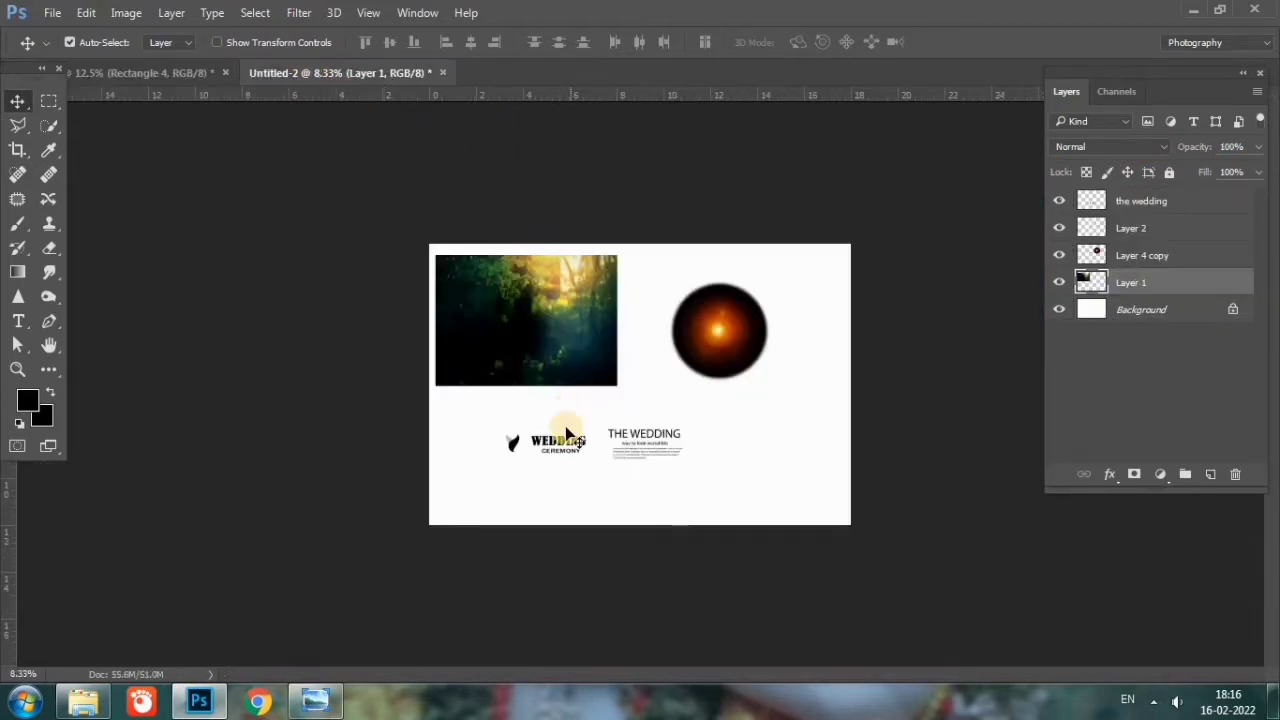
pyautogui.keyDown('shift'); pyautogui.click(515, 463); pyautogui.keyUp('shift')
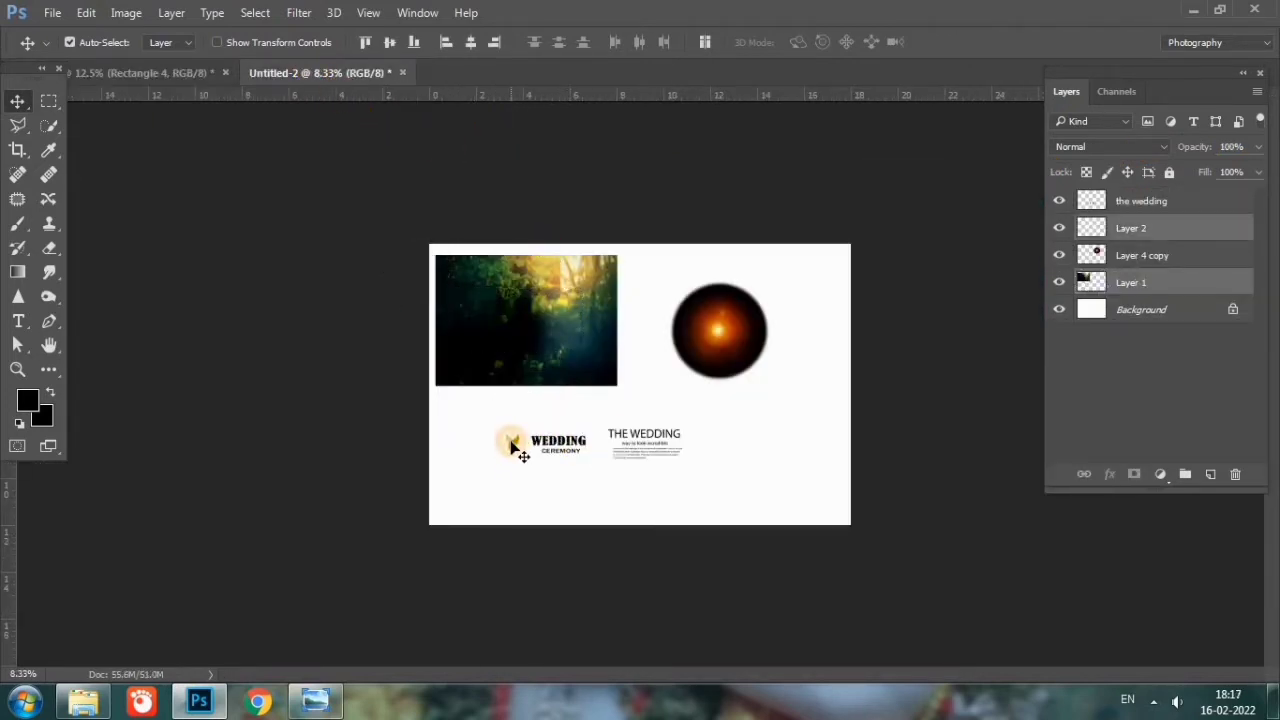
pyautogui.moveTo(512, 447)
pyautogui.mouseDown()
pyautogui.moveTo(480, 437)
pyautogui.moveTo(188, 74)
pyautogui.moveTo(624, 350)
pyautogui.mouseUp()
pyautogui.click(698, 325)
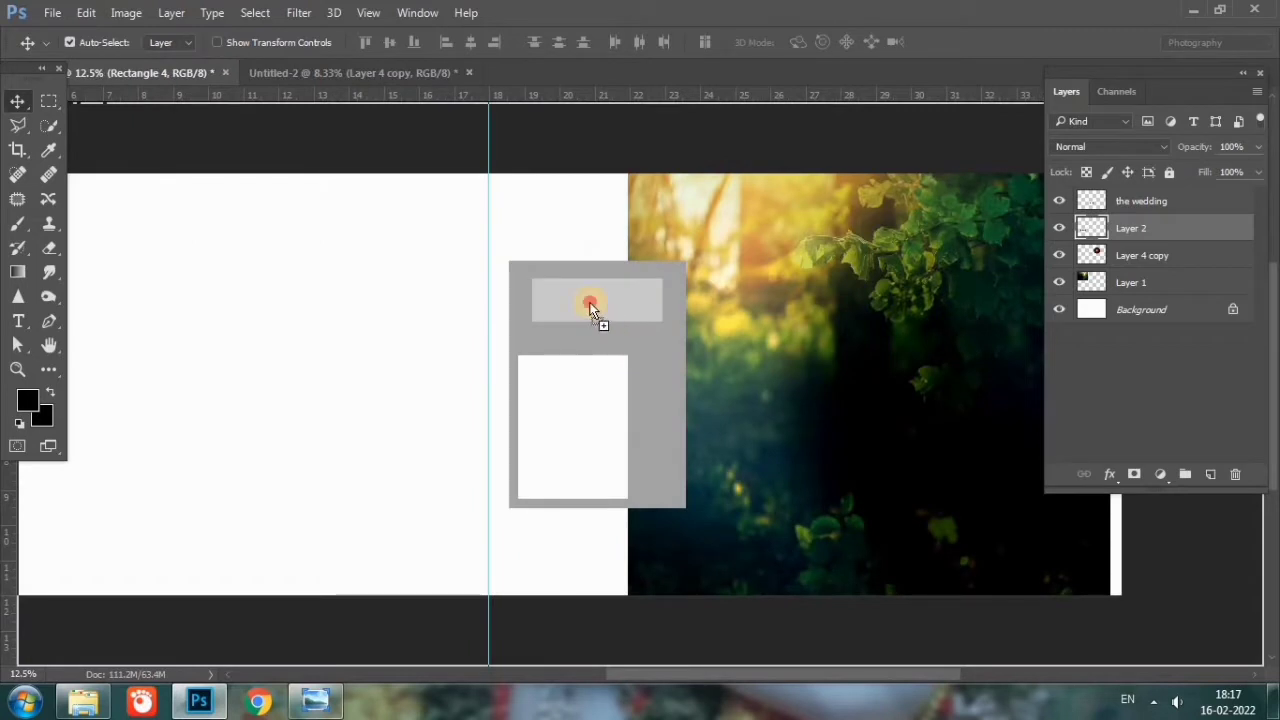
pyautogui.moveTo(590, 310); pyautogui.dragTo(548, 310)
pyautogui.click(818, 485)
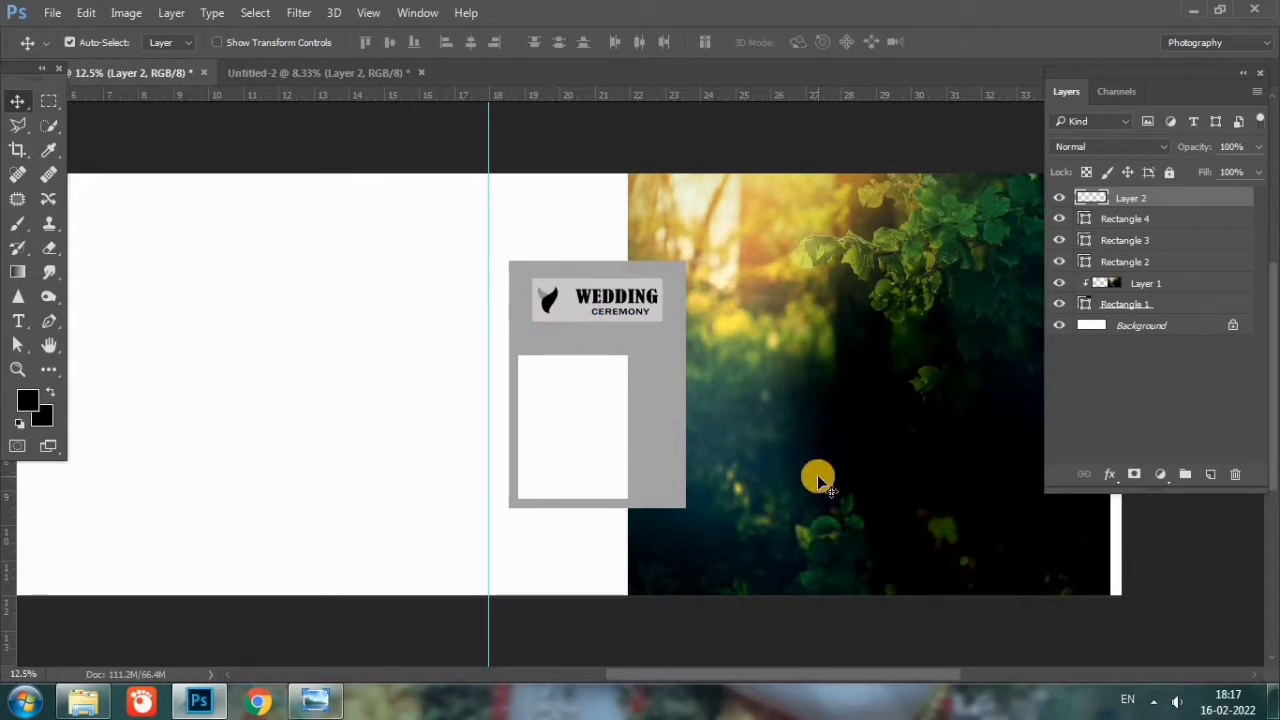
# Step: Nudge the logo and strip into alignment with arrow keys, then select only the logo layer
pyautogui.keyDown('shift'); pyautogui.click(1129, 219); pyautogui.keyUp('shift')
pyautogui.hotkey('shift', 'Right')
pyautogui.hotkey('shift', 'Right')
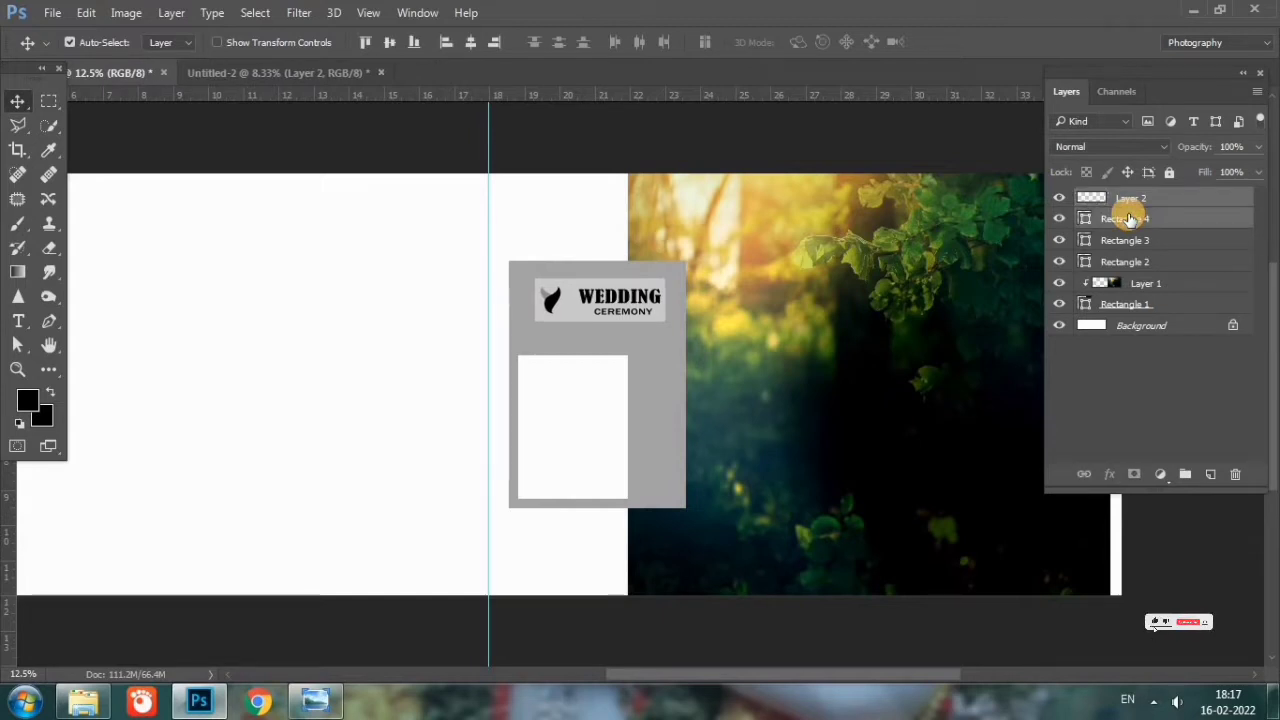
pyautogui.hotkey('shift', 'Left')
pyautogui.hotkey('shift', 'Left')
pyautogui.hotkey('shift', 'Left')
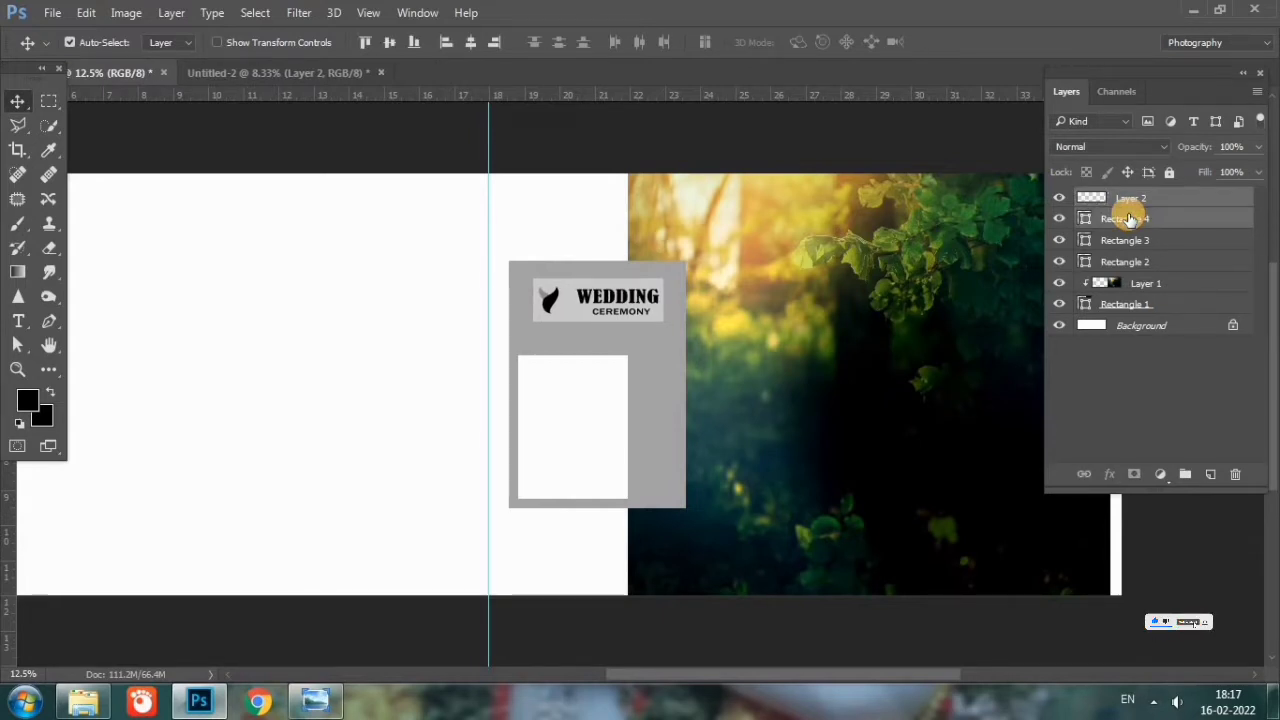
pyautogui.hotkey('shift', 'Left')
pyautogui.hotkey('shift', 'Right')
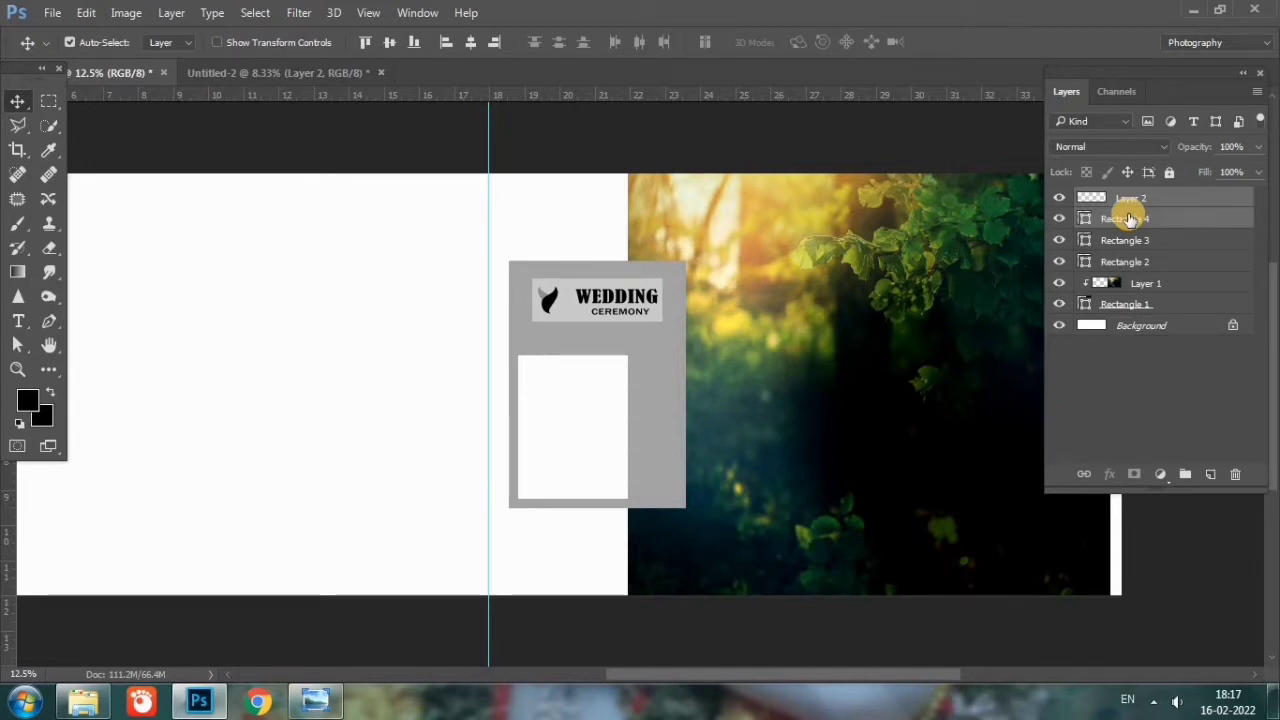
pyautogui.press('Right')
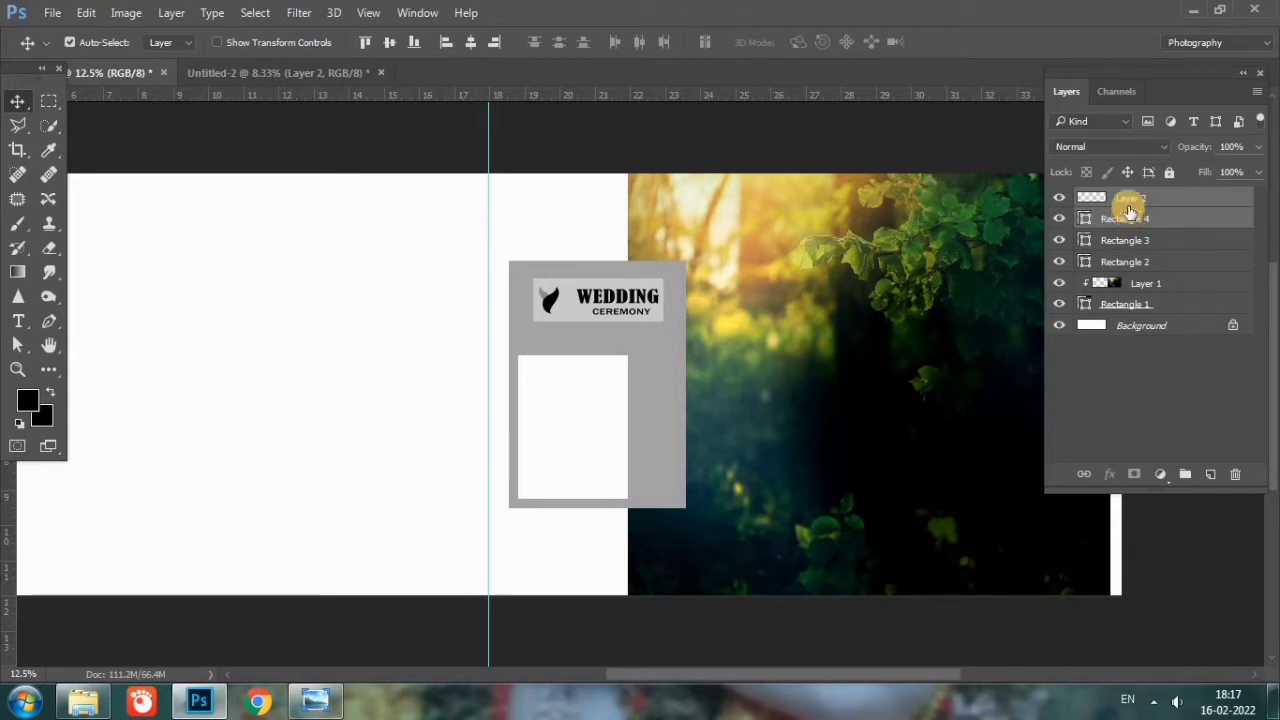
pyautogui.click(1133, 197)
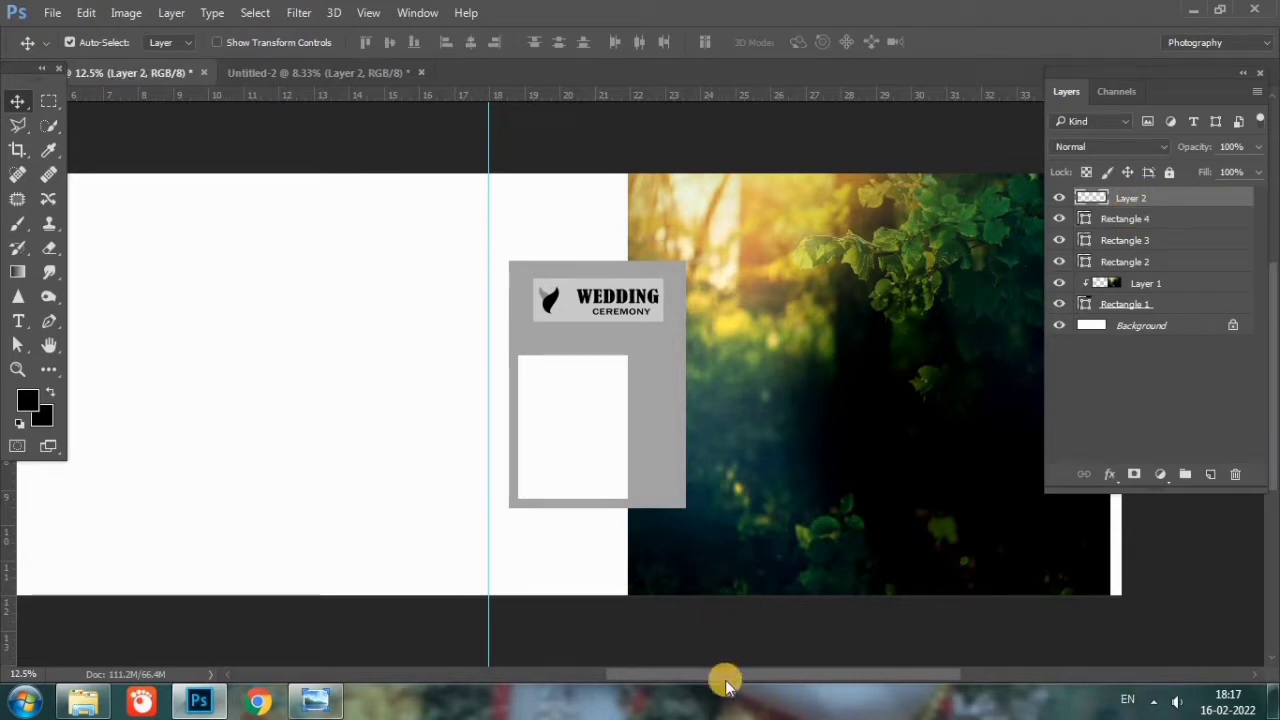
pyautogui.moveTo(742, 677)
pyautogui.mouseDown()
pyautogui.moveTo(808, 672)
pyautogui.moveTo(600, 672)
pyautogui.mouseUp()
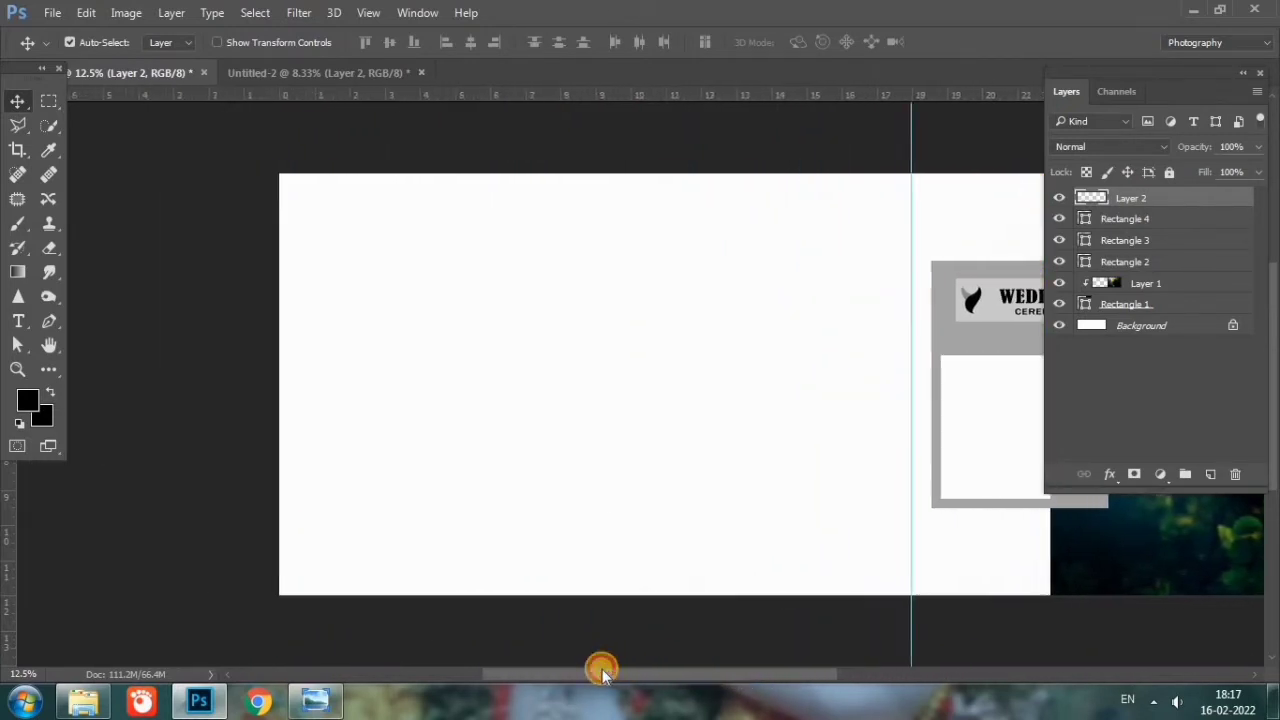
pyautogui.click(38, 368)
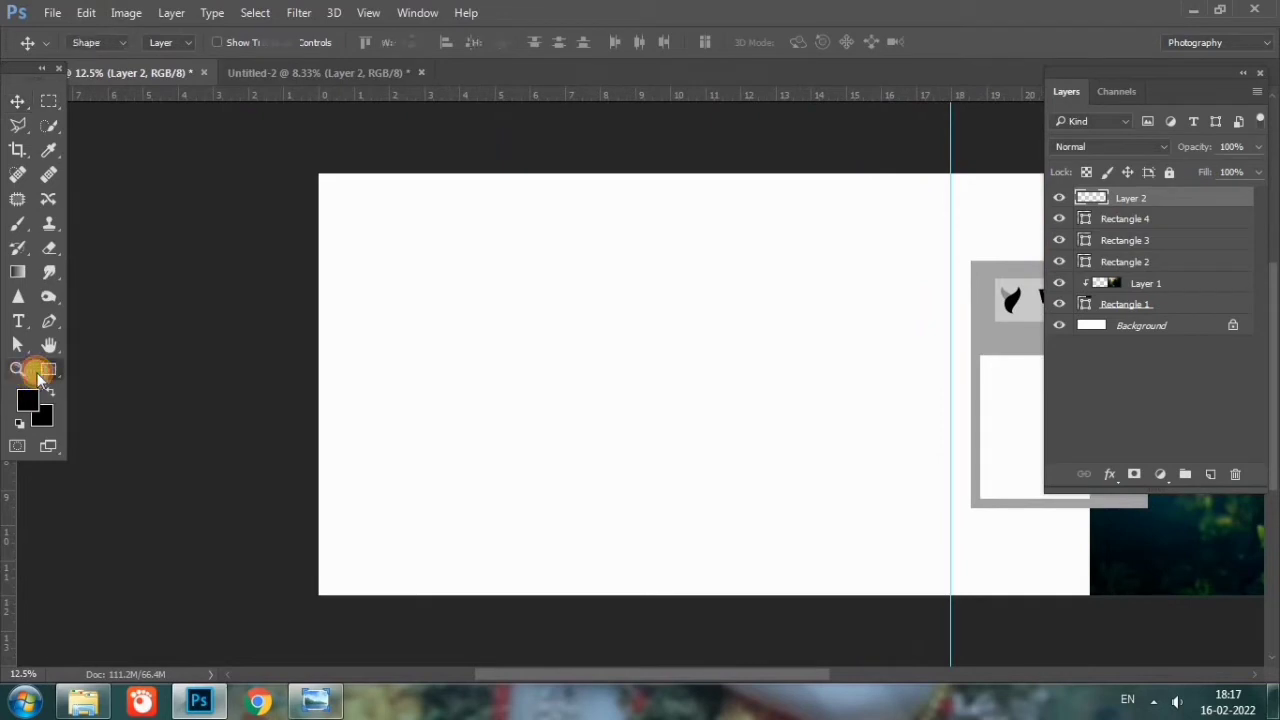
pyautogui.click(17, 92)
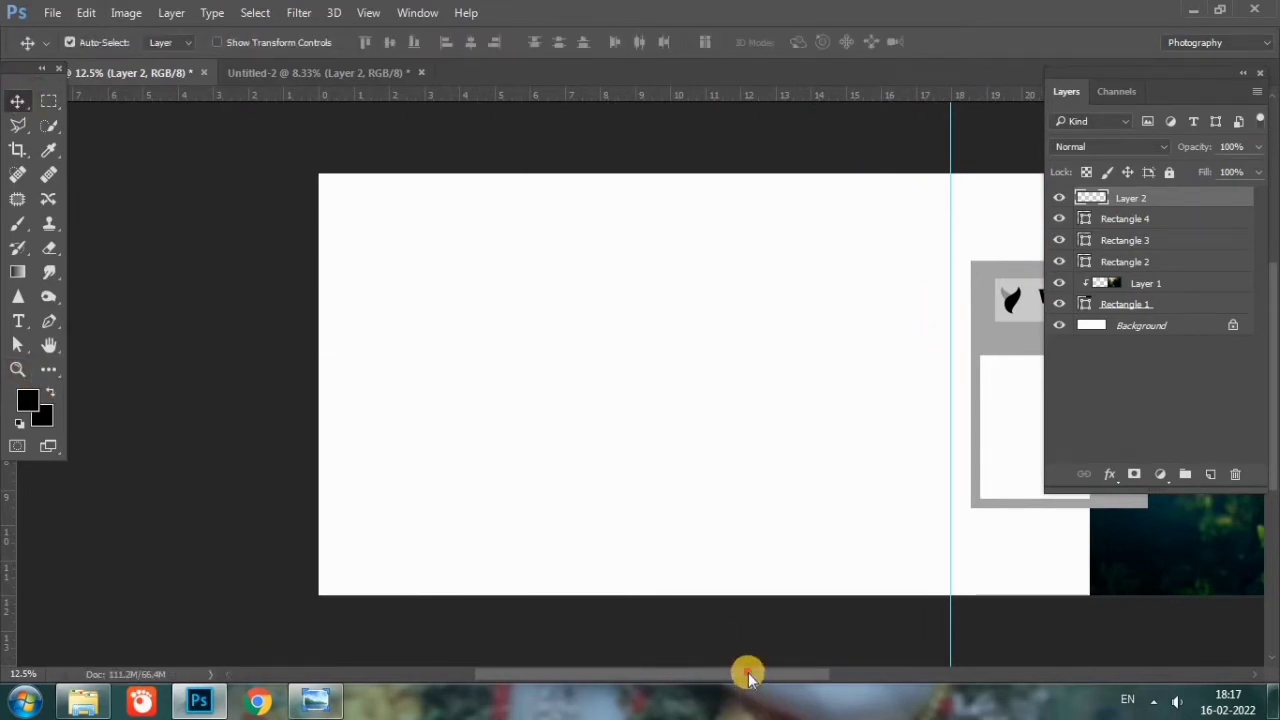
pyautogui.moveTo(743, 672); pyautogui.dragTo(990, 674)
pyautogui.click(791, 429)
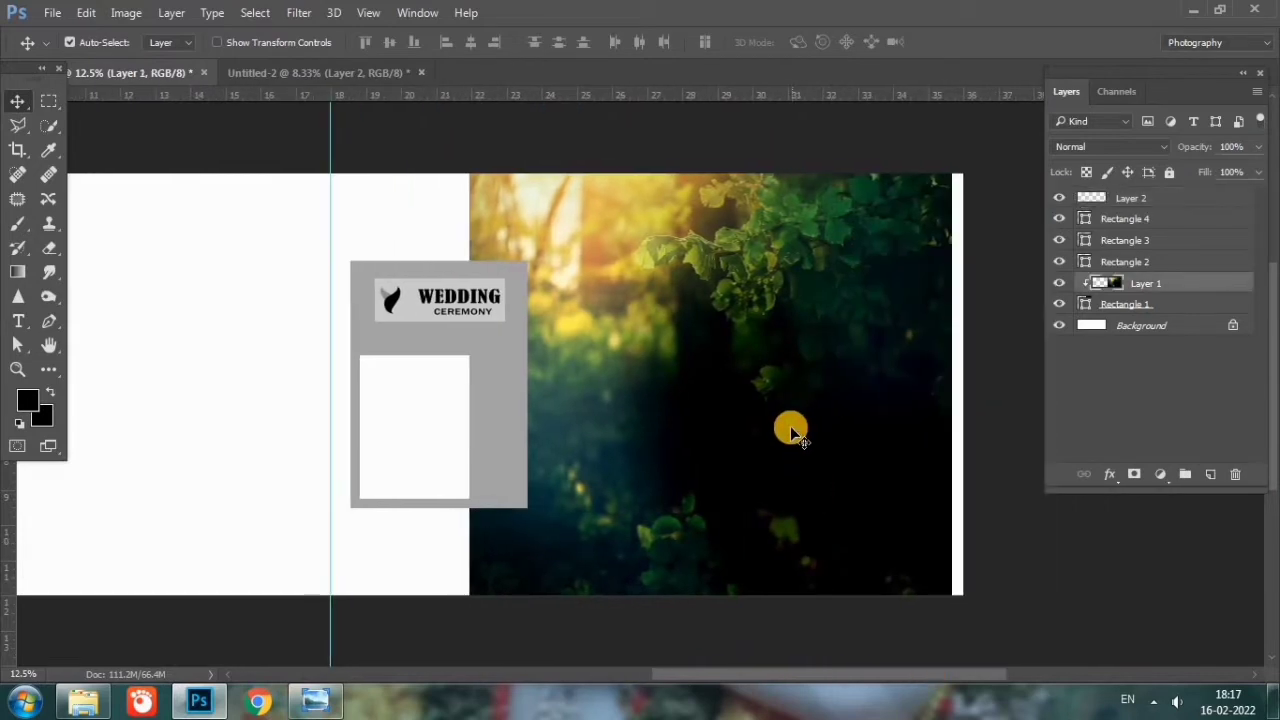
pyautogui.click(88, 703)
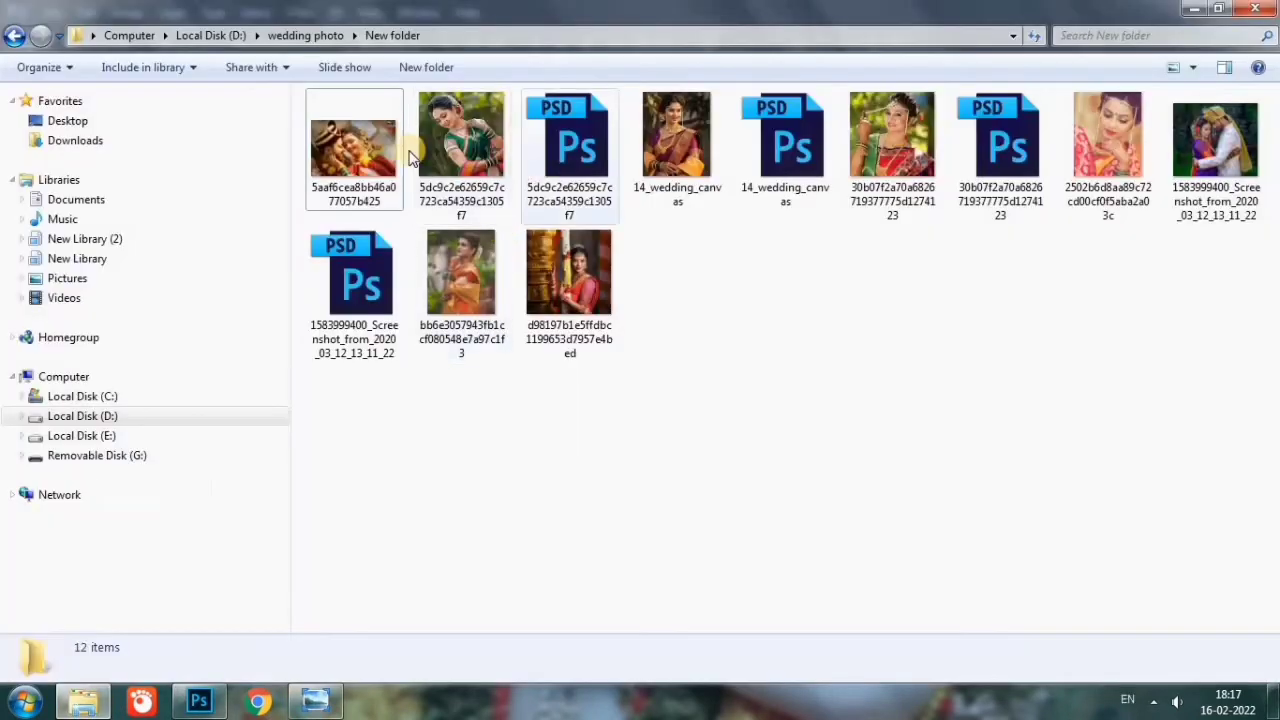
pyautogui.click(358, 285)
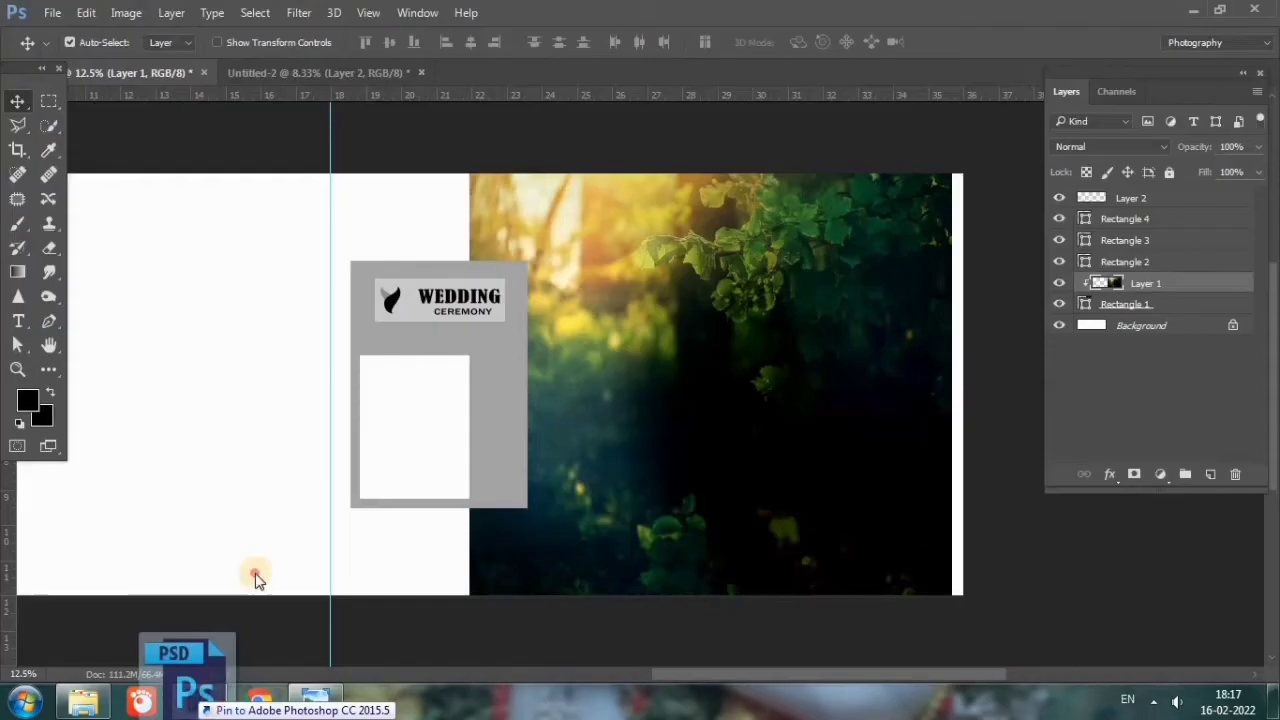
pyautogui.moveTo(286, 543); pyautogui.dragTo(478, 126)
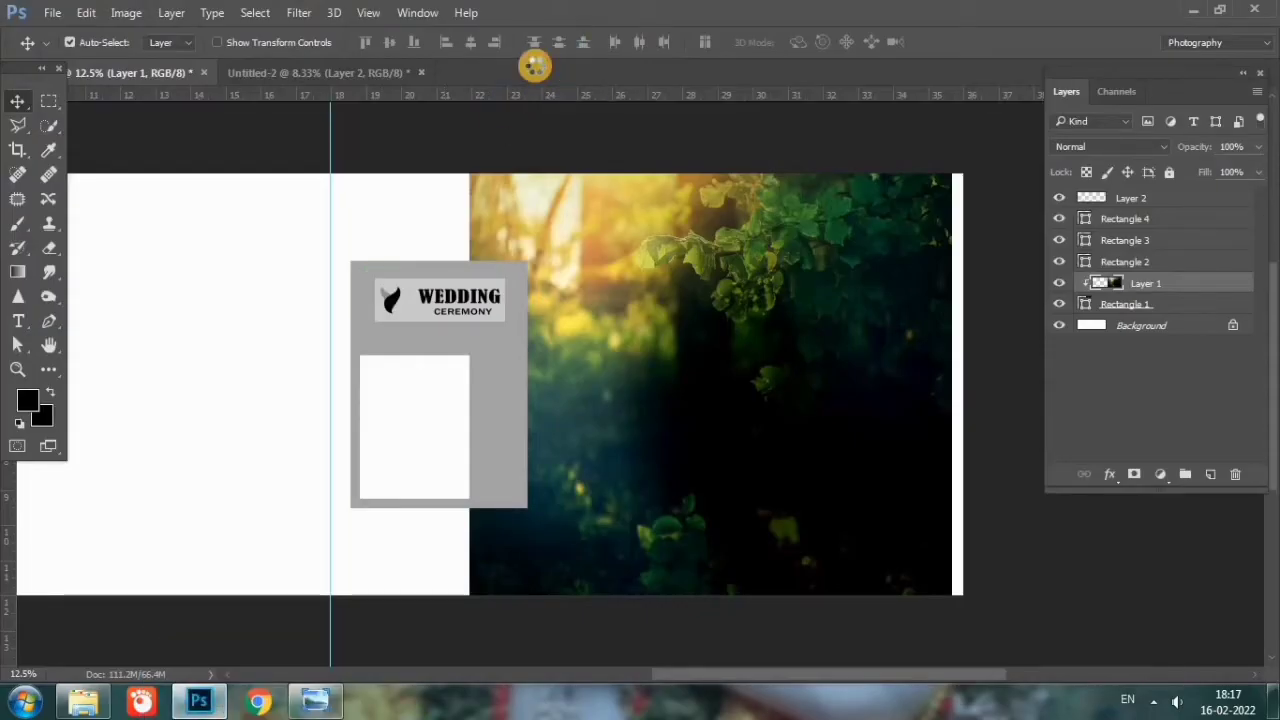
# Step: Add the couple photo as Layer 3, scaled to about 120% over the forest panel's lower right
pyautogui.moveTo(535, 70); pyautogui.dragTo(537, 73)
pyautogui.moveTo(660, 244)
pyautogui.mouseDown()
pyautogui.moveTo(202, 80)
pyautogui.moveTo(606, 341)
pyautogui.mouseUp()
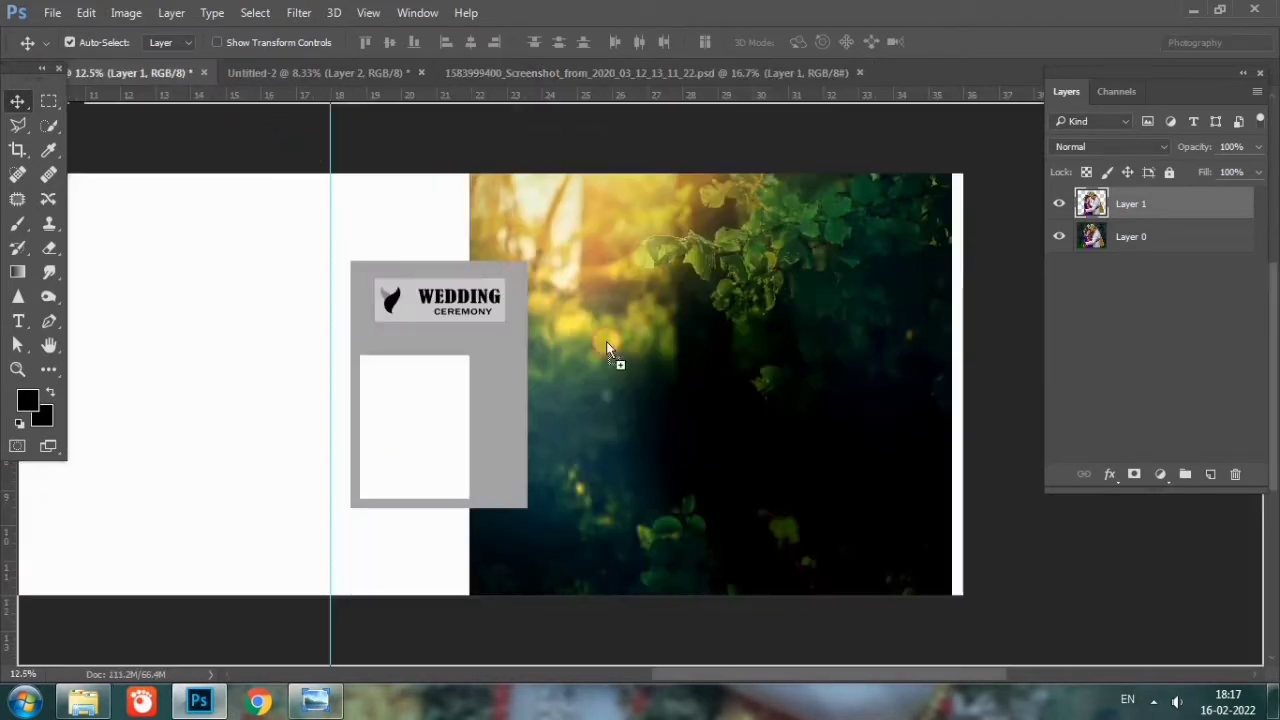
pyautogui.moveTo(766, 442); pyautogui.dragTo(765, 440)
pyautogui.moveTo(812, 556); pyautogui.dragTo(790, 462)
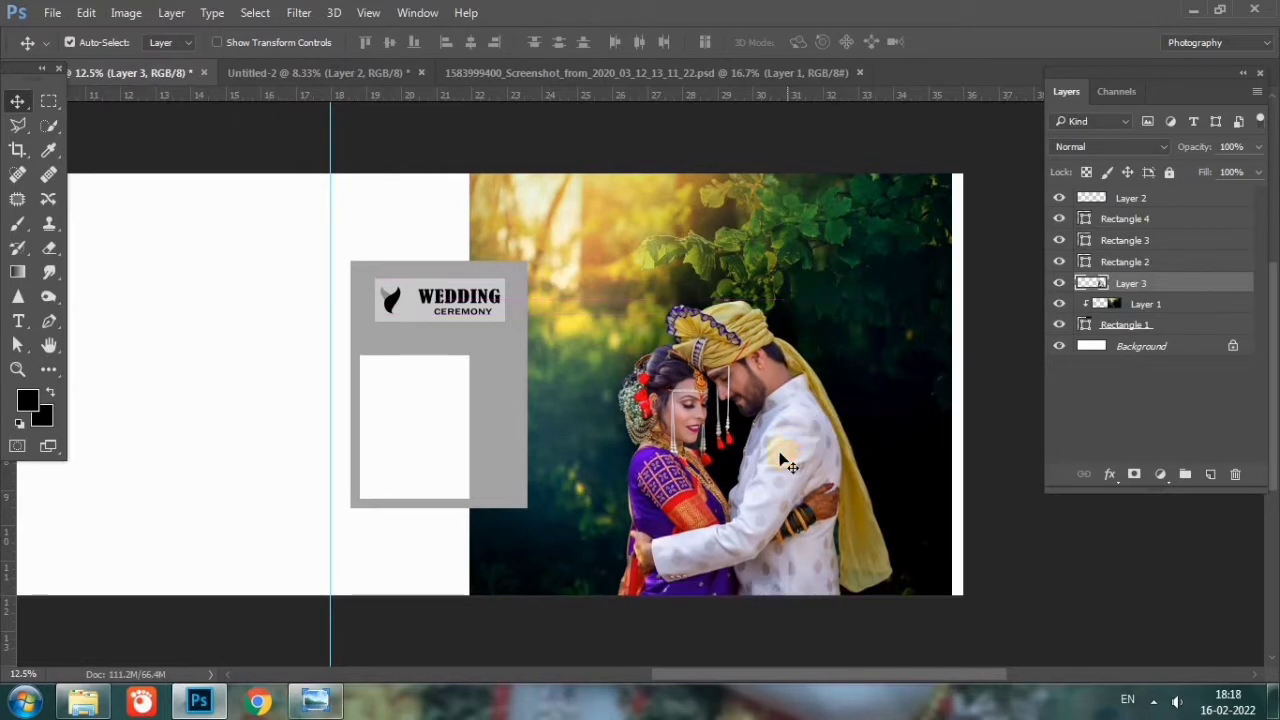
pyautogui.hotkey('ctrl', 't')
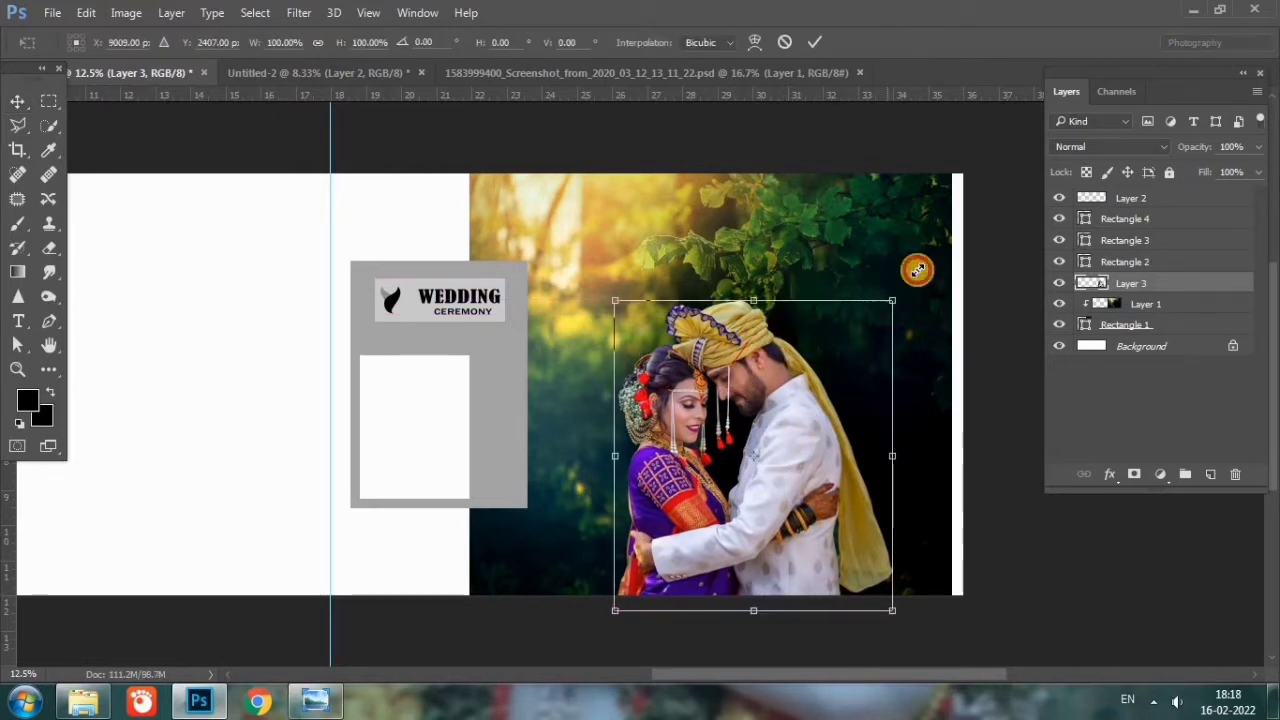
pyautogui.moveTo(889, 298); pyautogui.dragTo(948, 240)
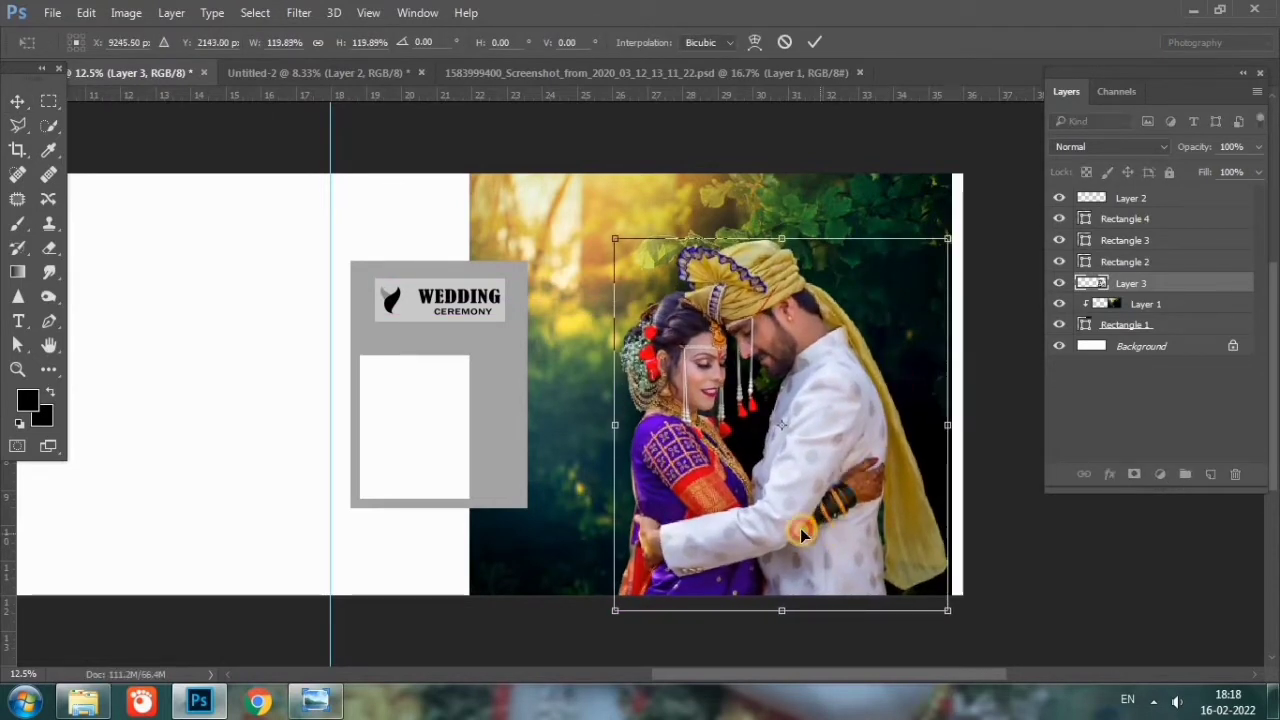
pyautogui.moveTo(801, 533); pyautogui.dragTo(799, 535)
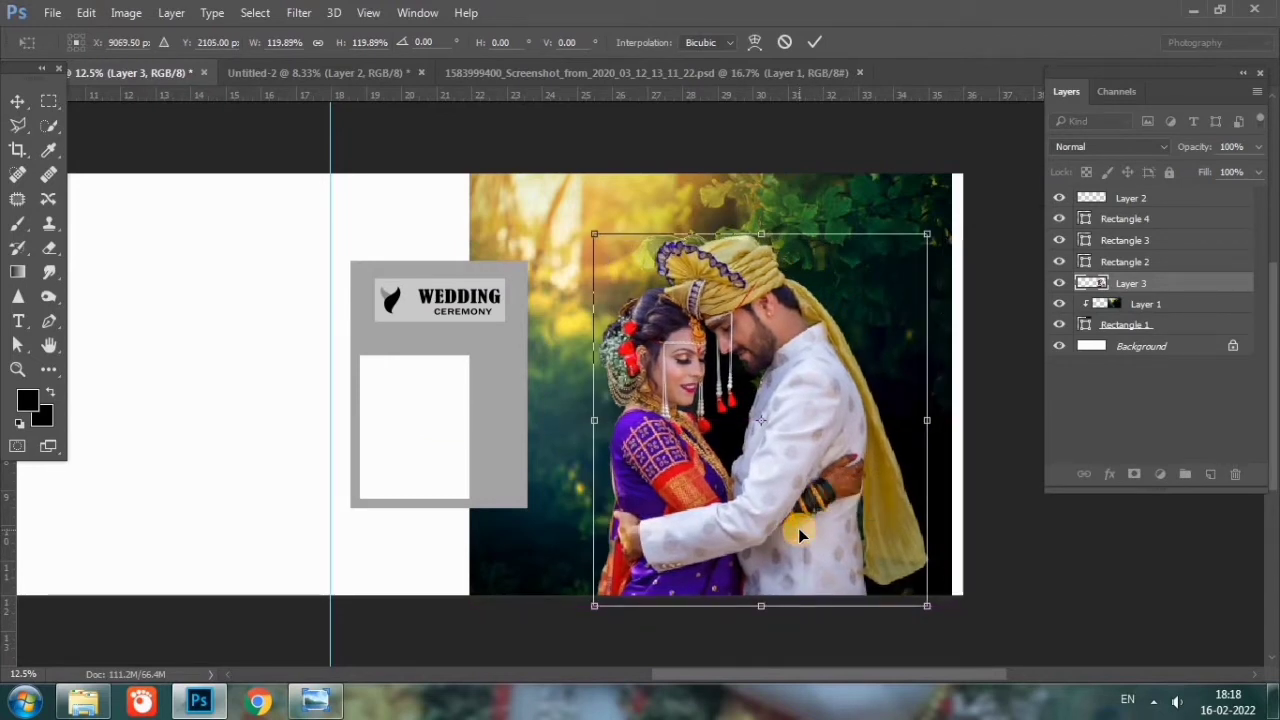
pyautogui.press('Return')
pyautogui.moveTo(801, 537); pyautogui.dragTo(805, 536)
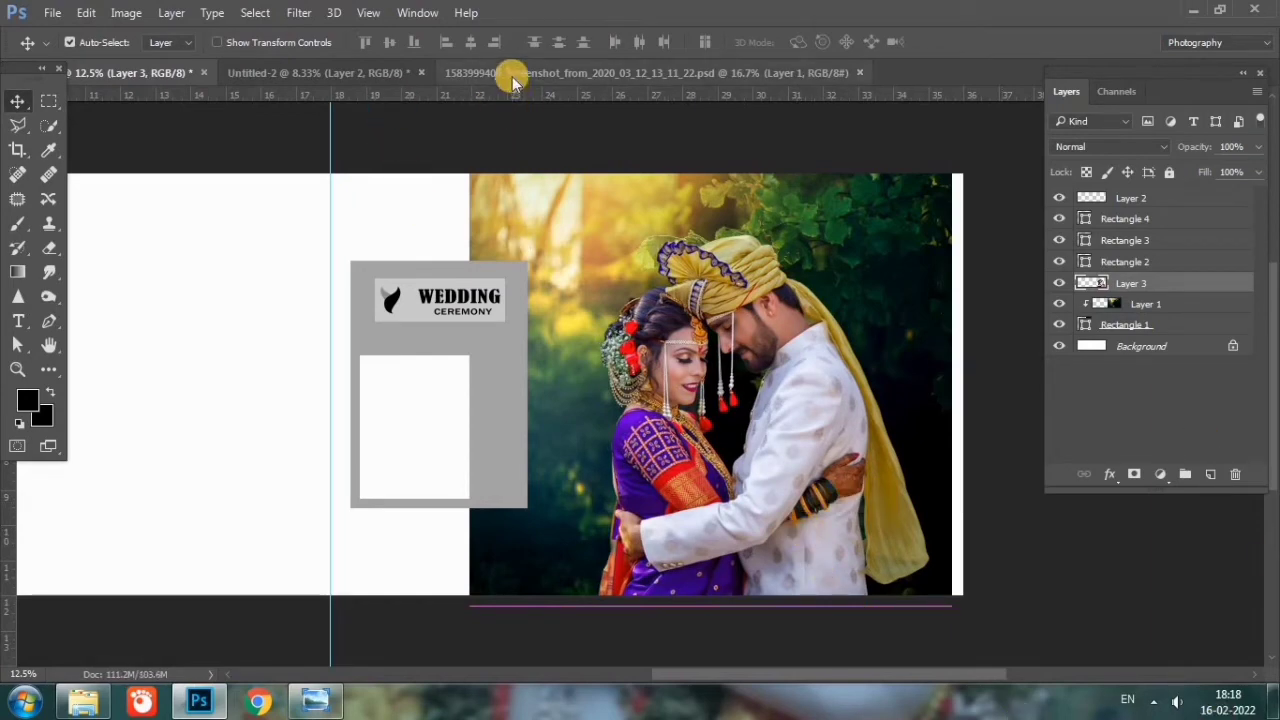
# Step: Close the couple photo file and bring the orange glow into the spread in Screen mode
pyautogui.click(604, 78)
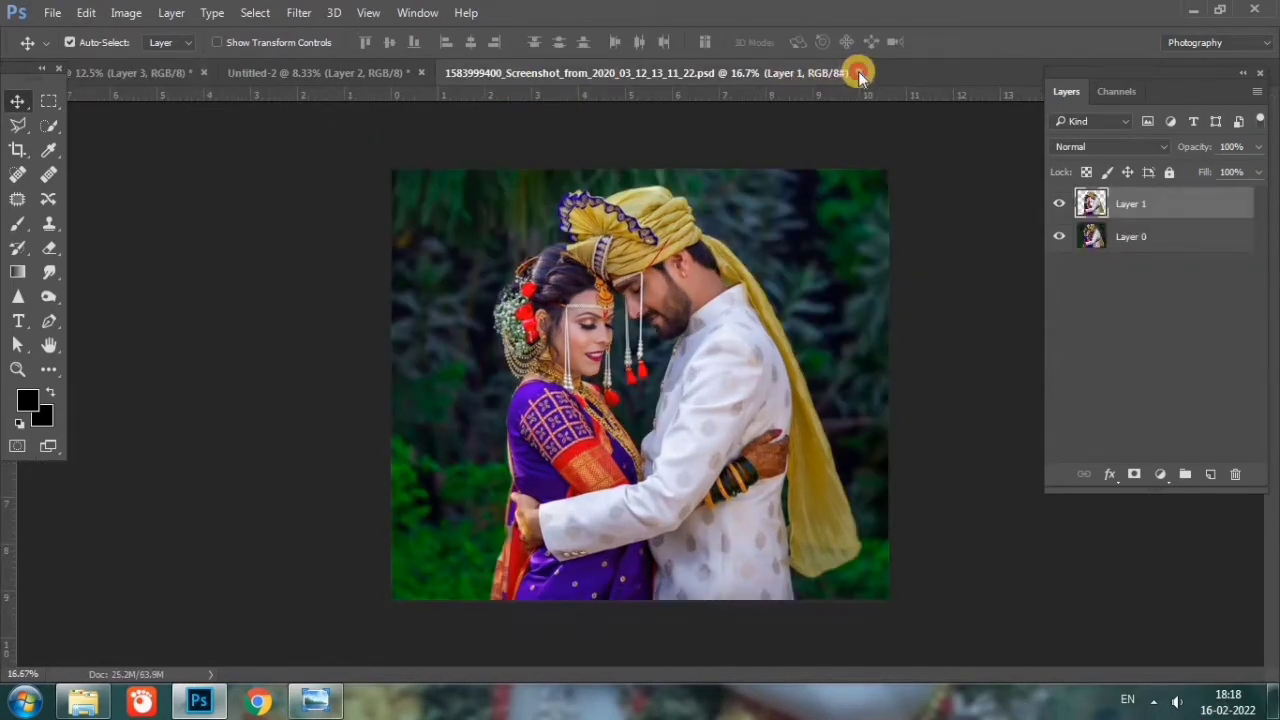
pyautogui.click(858, 74)
pyautogui.click(346, 74)
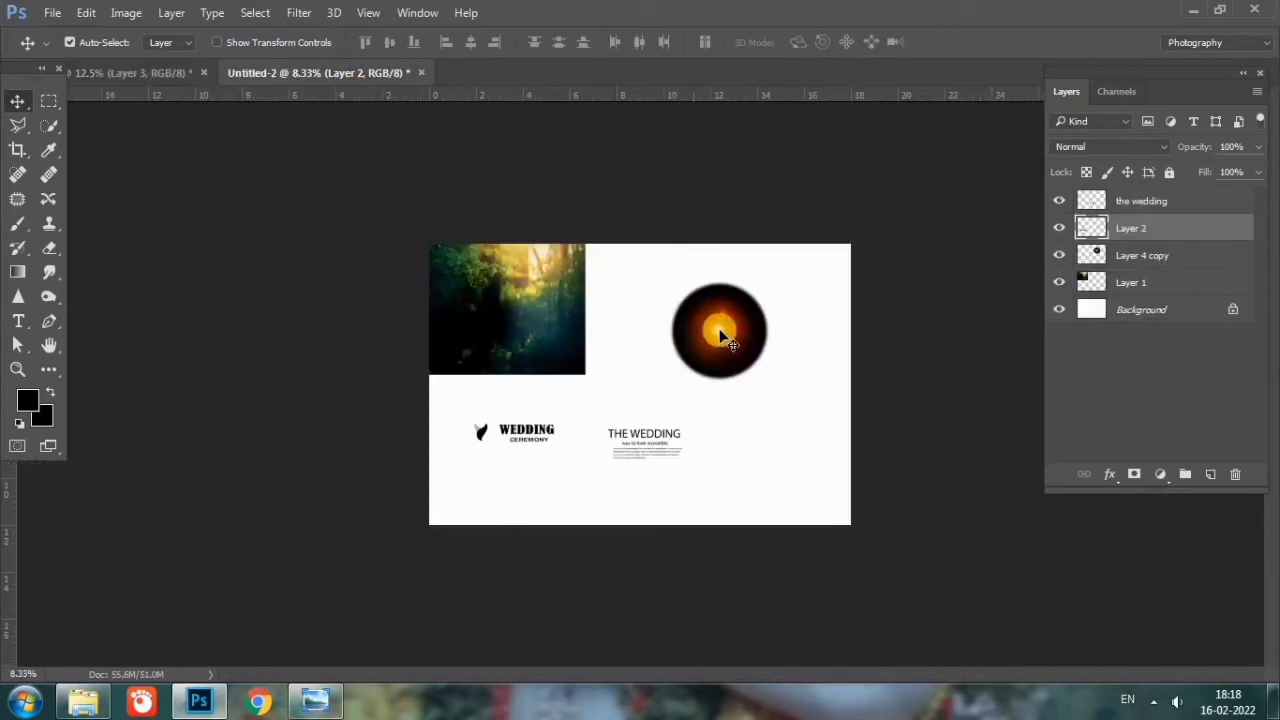
pyautogui.moveTo(727, 340)
pyautogui.mouseDown()
pyautogui.moveTo(197, 84)
pyautogui.moveTo(603, 282)
pyautogui.moveTo(566, 236)
pyautogui.mouseUp()
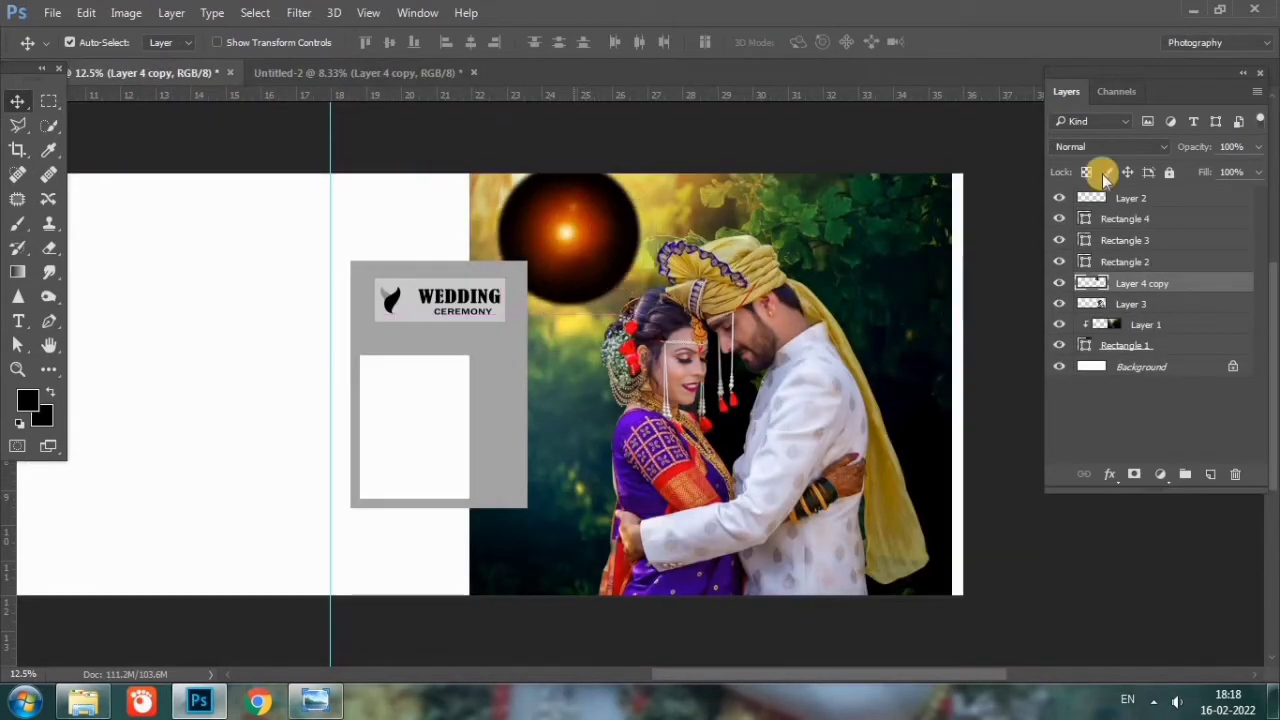
pyautogui.click(1082, 146)
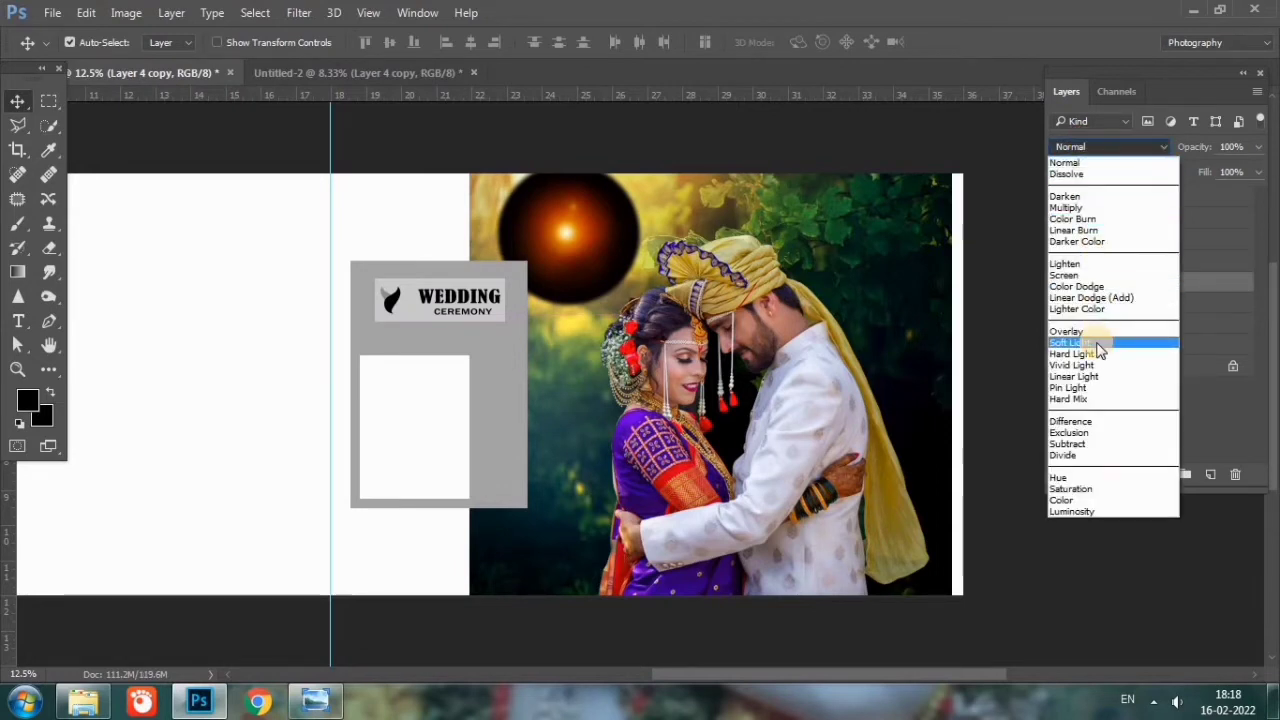
pyautogui.click(1066, 275)
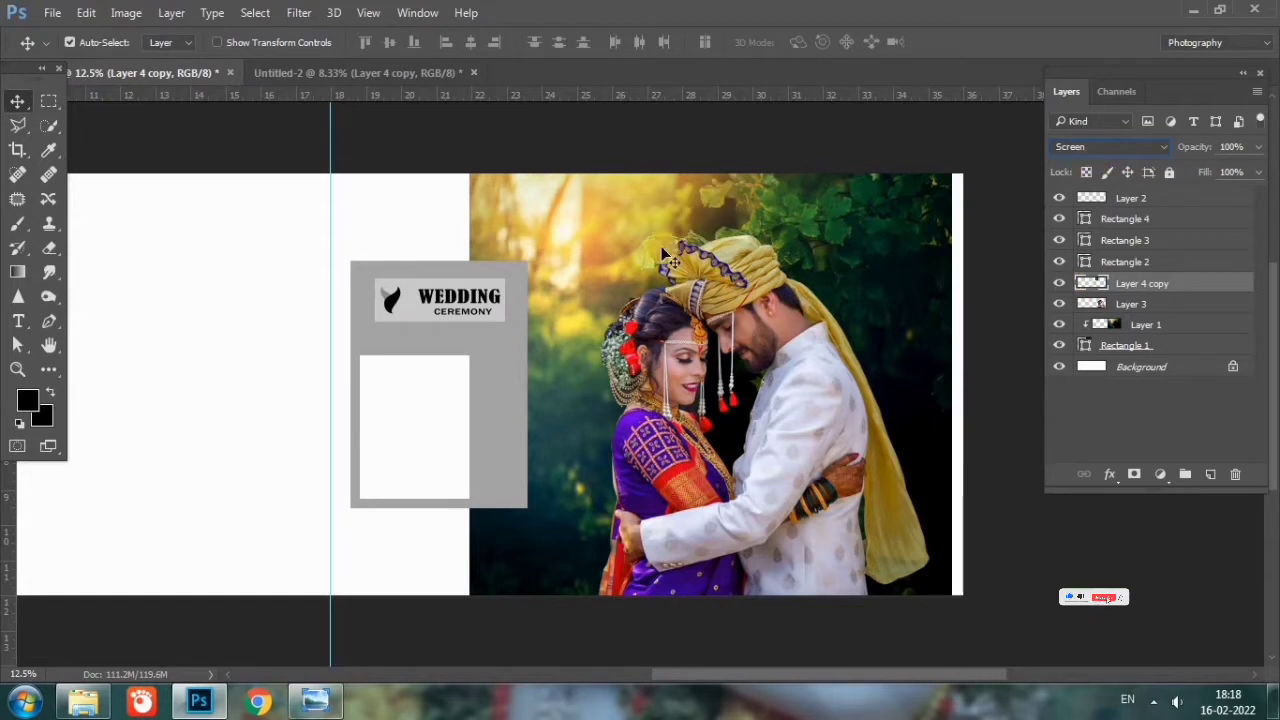
# Step: Enlarge and position the glow over the couple photo's upper left
pyautogui.hotkey('ctrl', 't')
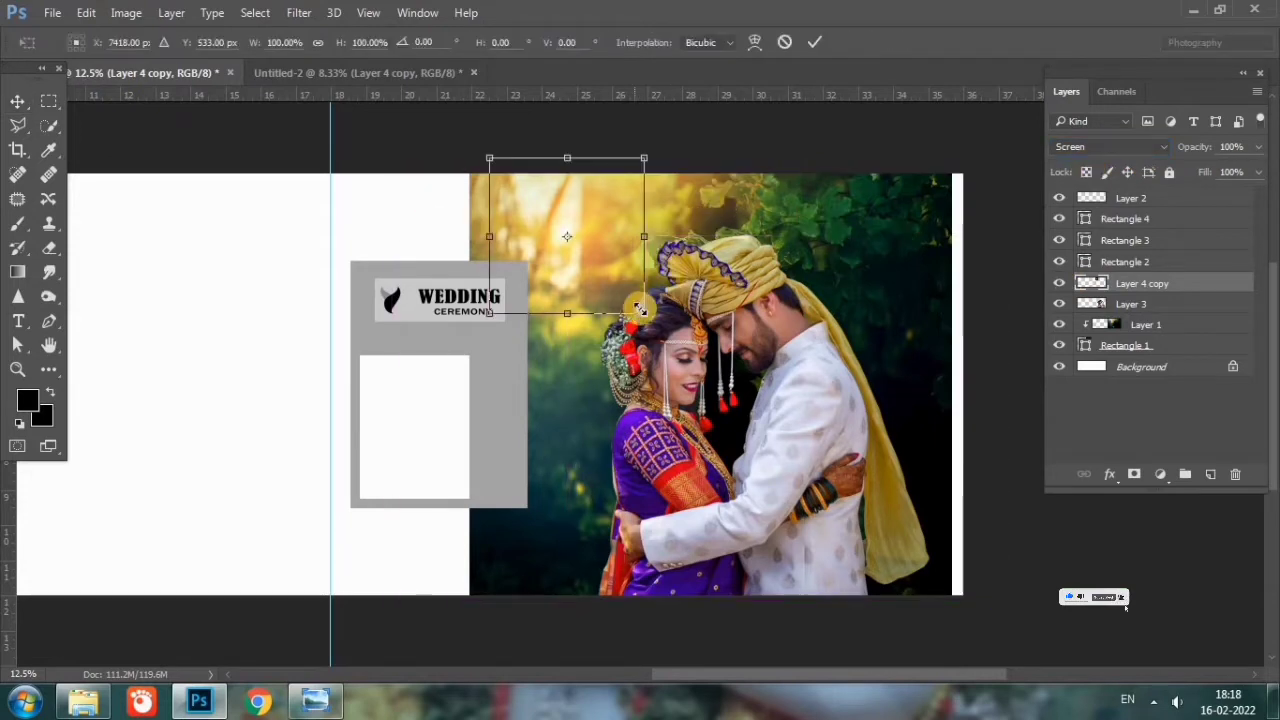
pyautogui.moveTo(667, 325)
pyautogui.mouseDown()
pyautogui.moveTo(818, 443)
pyautogui.moveTo(742, 375)
pyautogui.mouseUp()
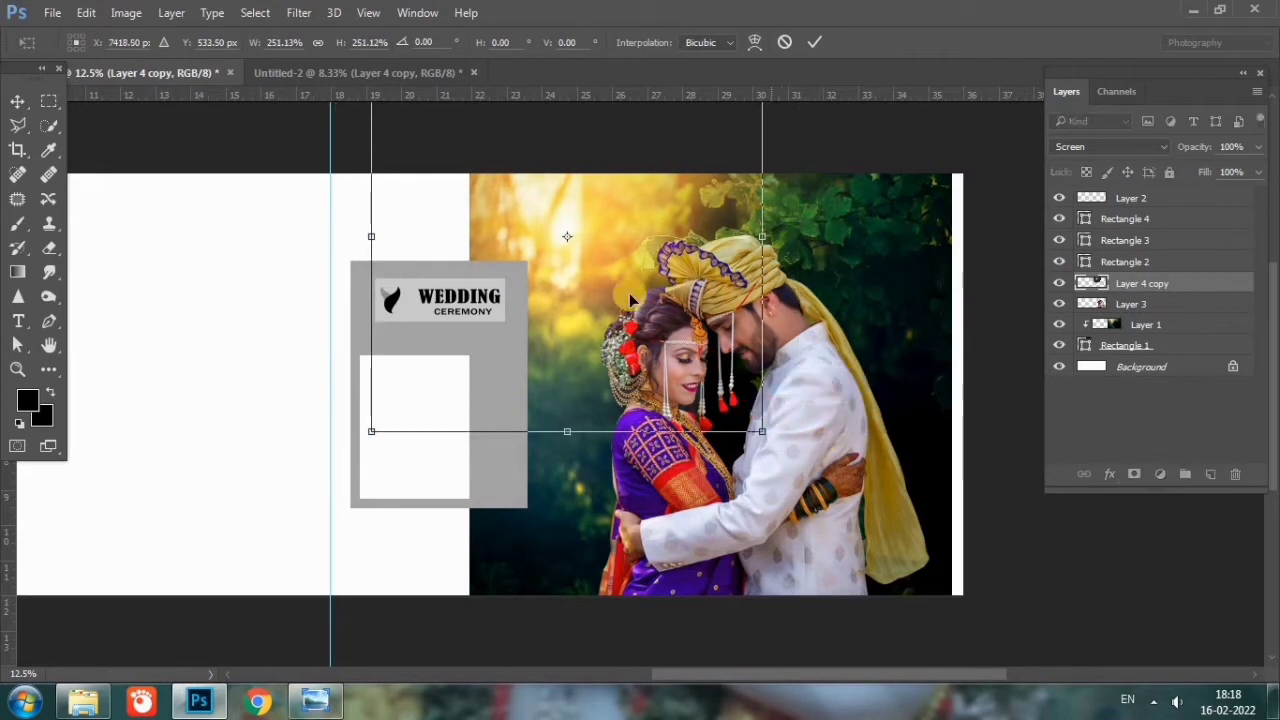
pyautogui.moveTo(568, 254); pyautogui.dragTo(548, 204)
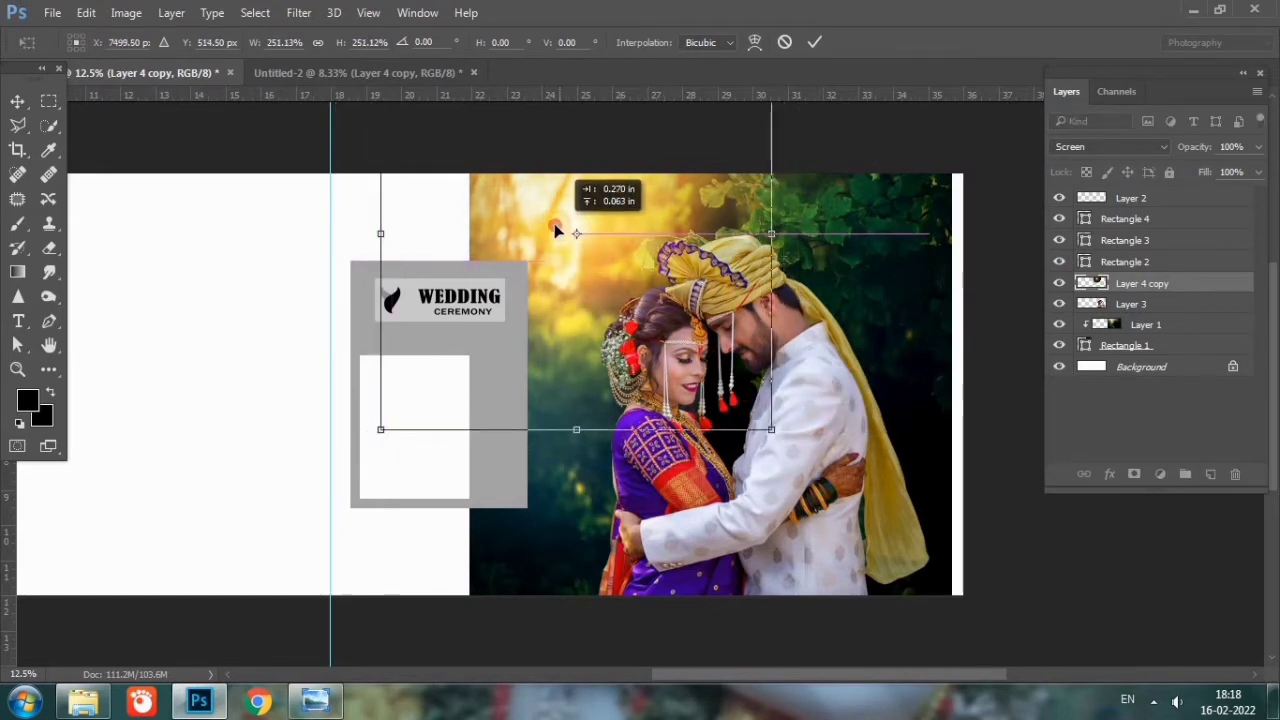
pyautogui.moveTo(840, 494); pyautogui.dragTo(697, 377)
pyautogui.press('Return')
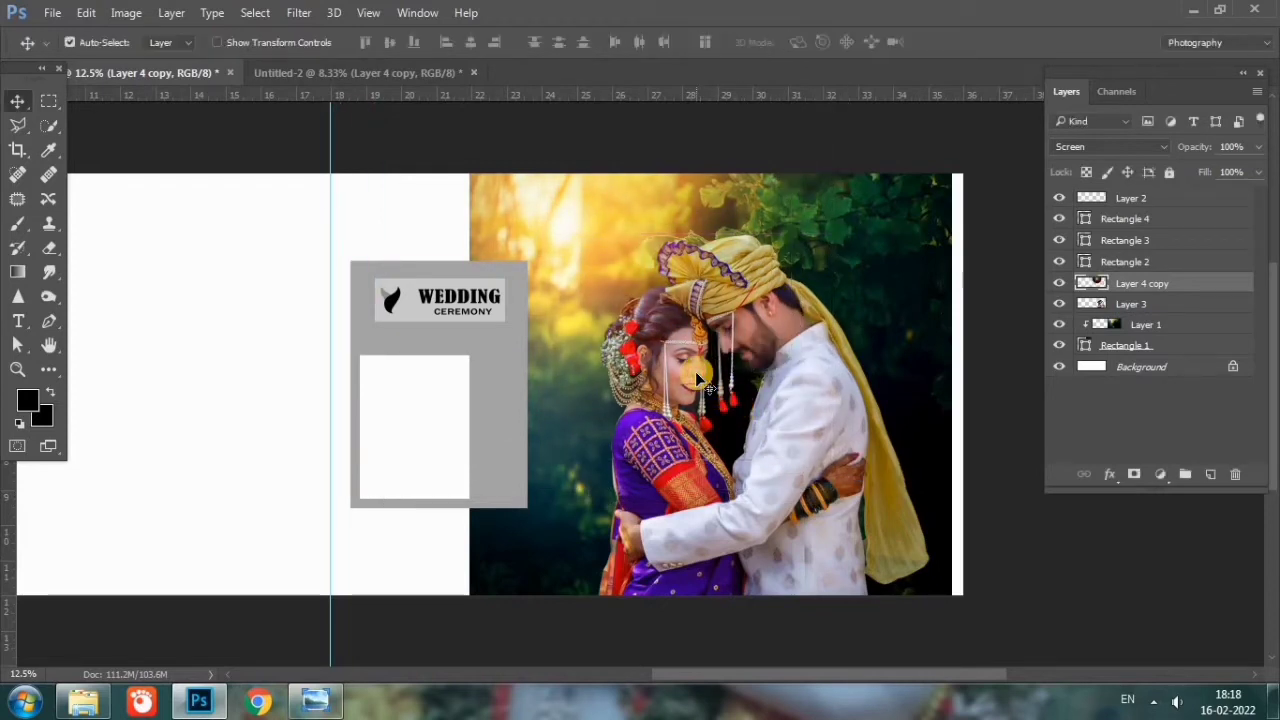
pyautogui.click(1058, 284)
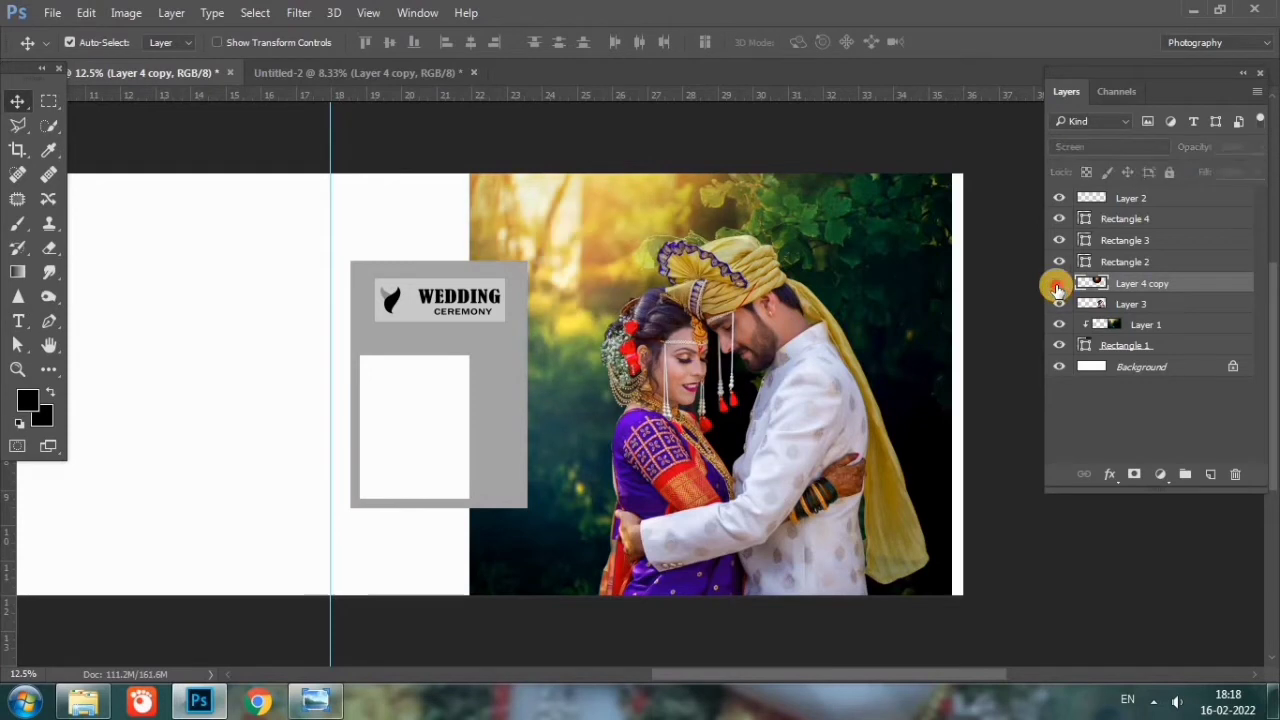
pyautogui.click(1058, 284)
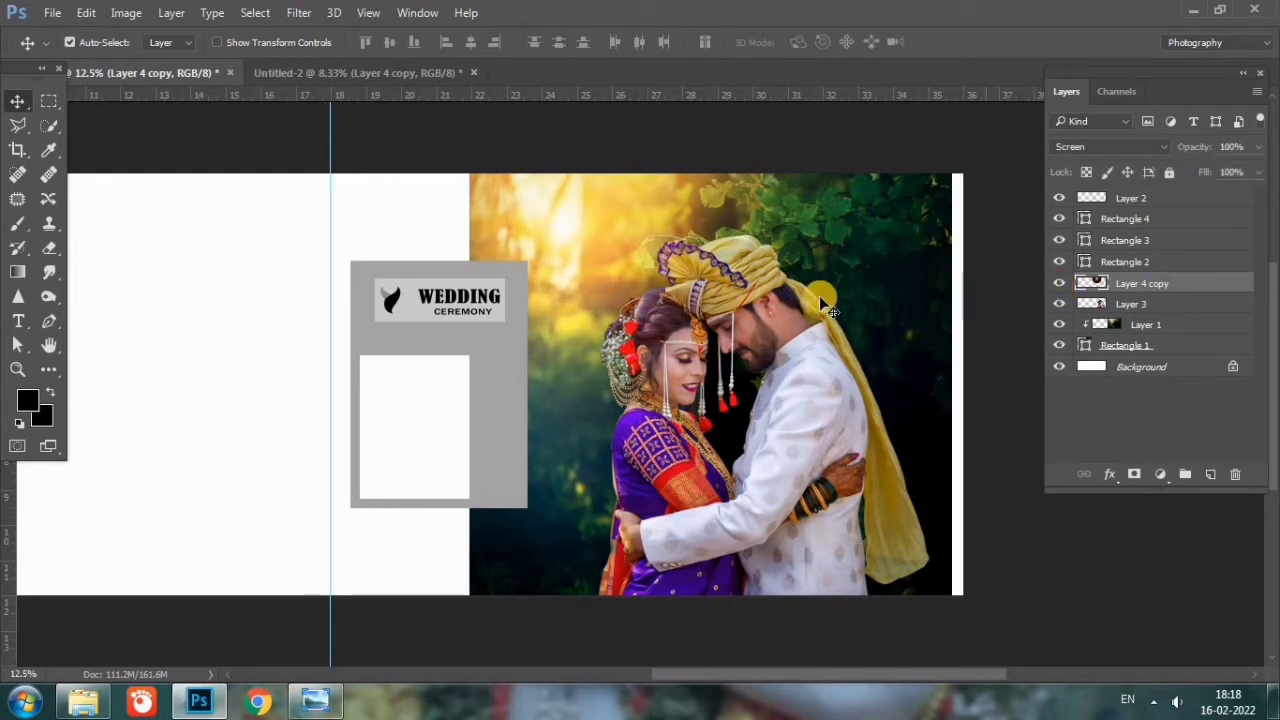
# Step: Scale the glow to about 123% and lower its opacity to 82%
pyautogui.hotkey('ctrl', 't')
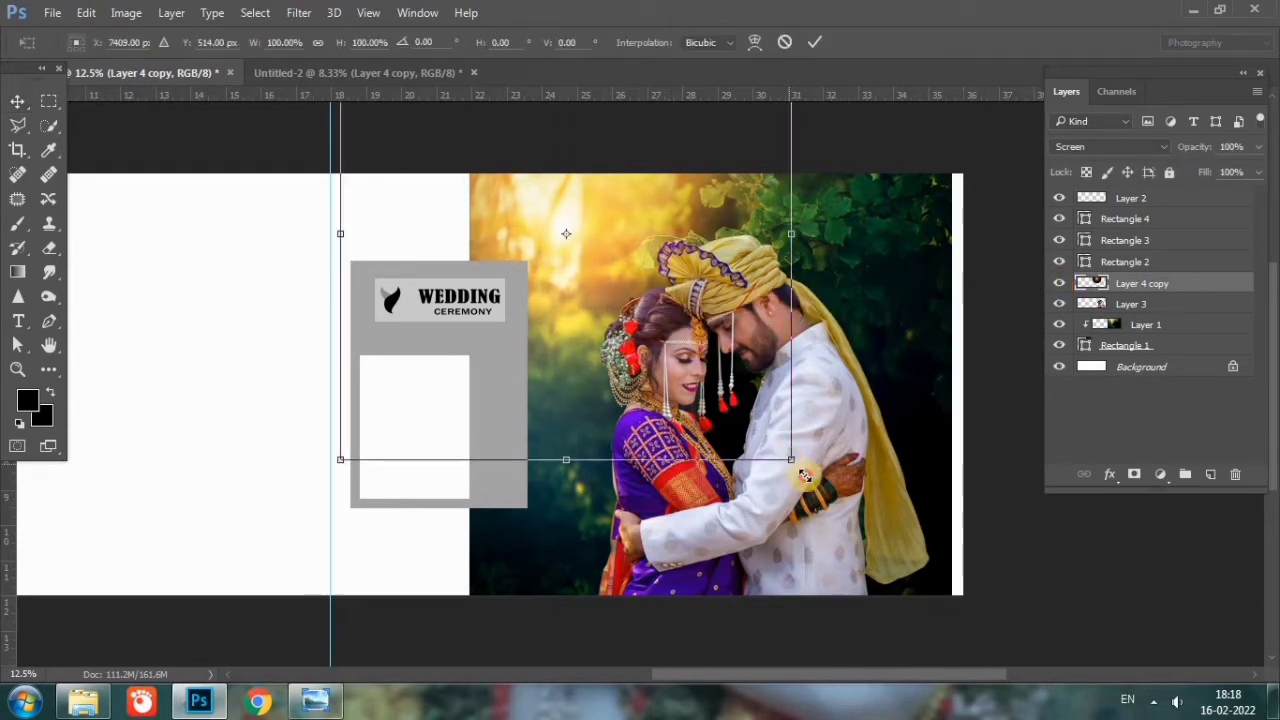
pyautogui.moveTo(805, 476); pyautogui.dragTo(857, 528)
pyautogui.moveTo(712, 403)
pyautogui.mouseDown()
pyautogui.moveTo(743, 403)
pyautogui.moveTo(752, 384)
pyautogui.moveTo(735, 384)
pyautogui.mouseUp()
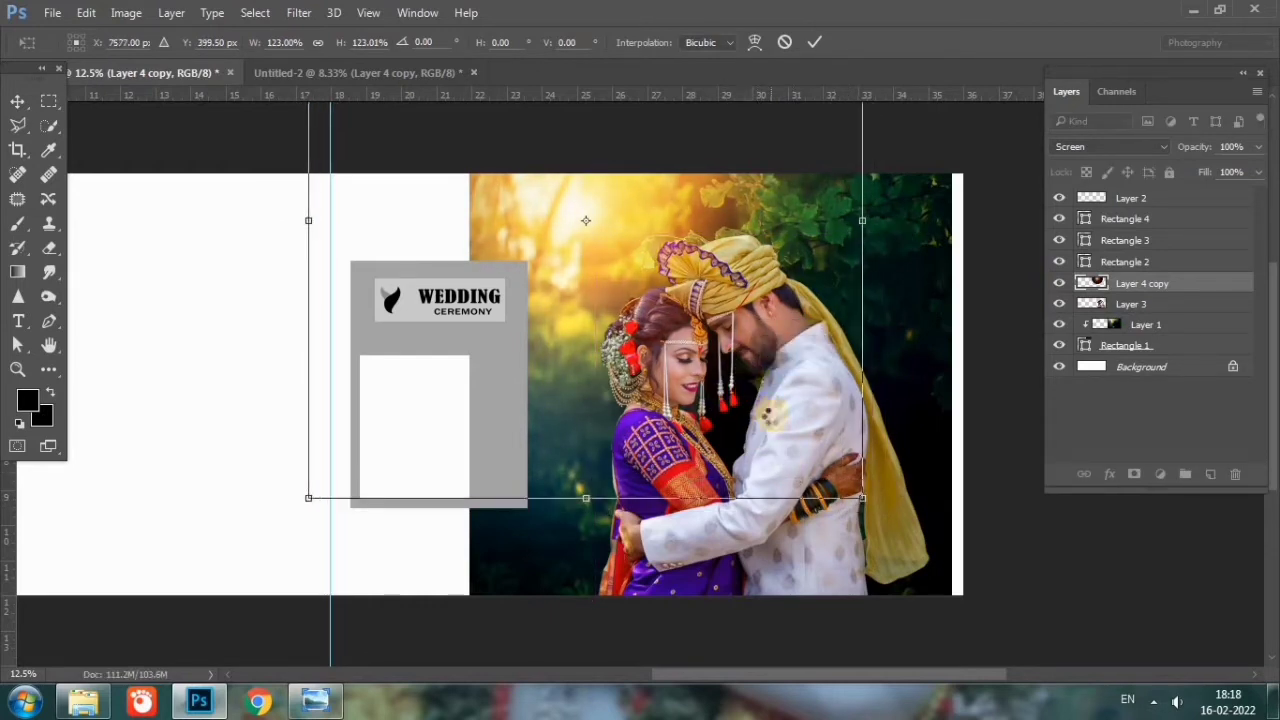
pyautogui.press('Return')
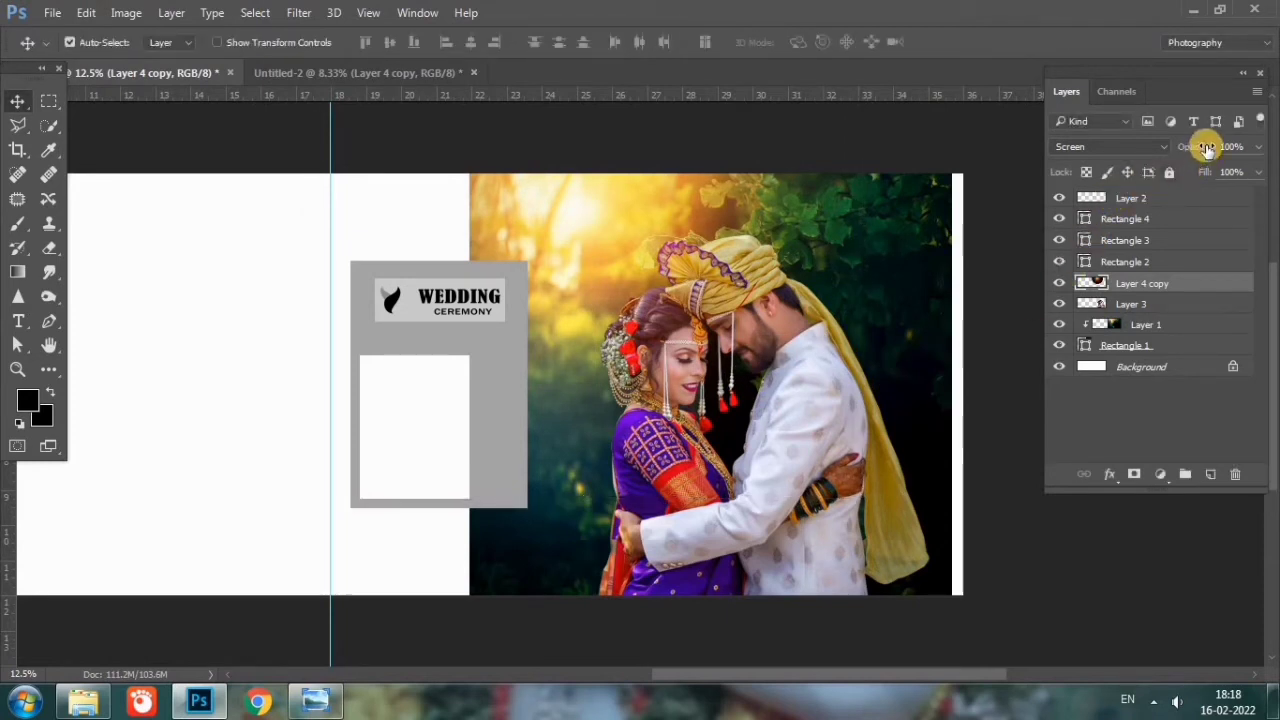
pyautogui.moveTo(1183, 147); pyautogui.dragTo(1182, 147)
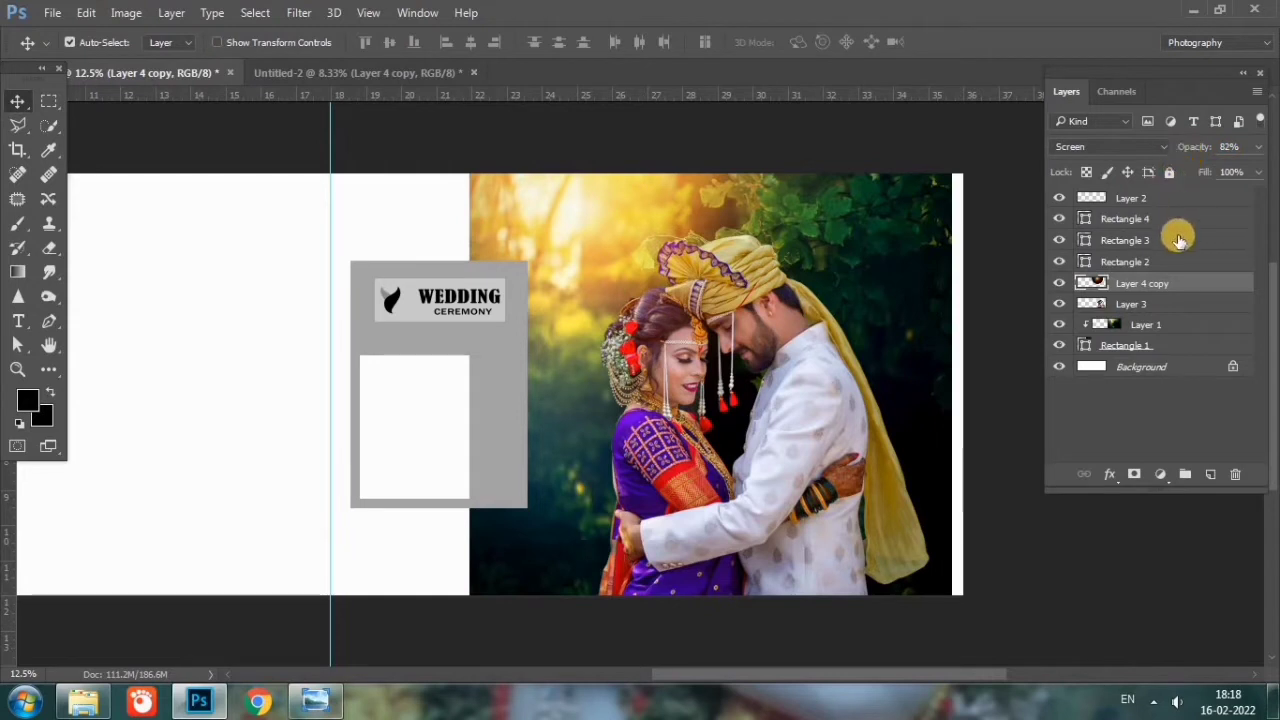
pyautogui.click(784, 554)
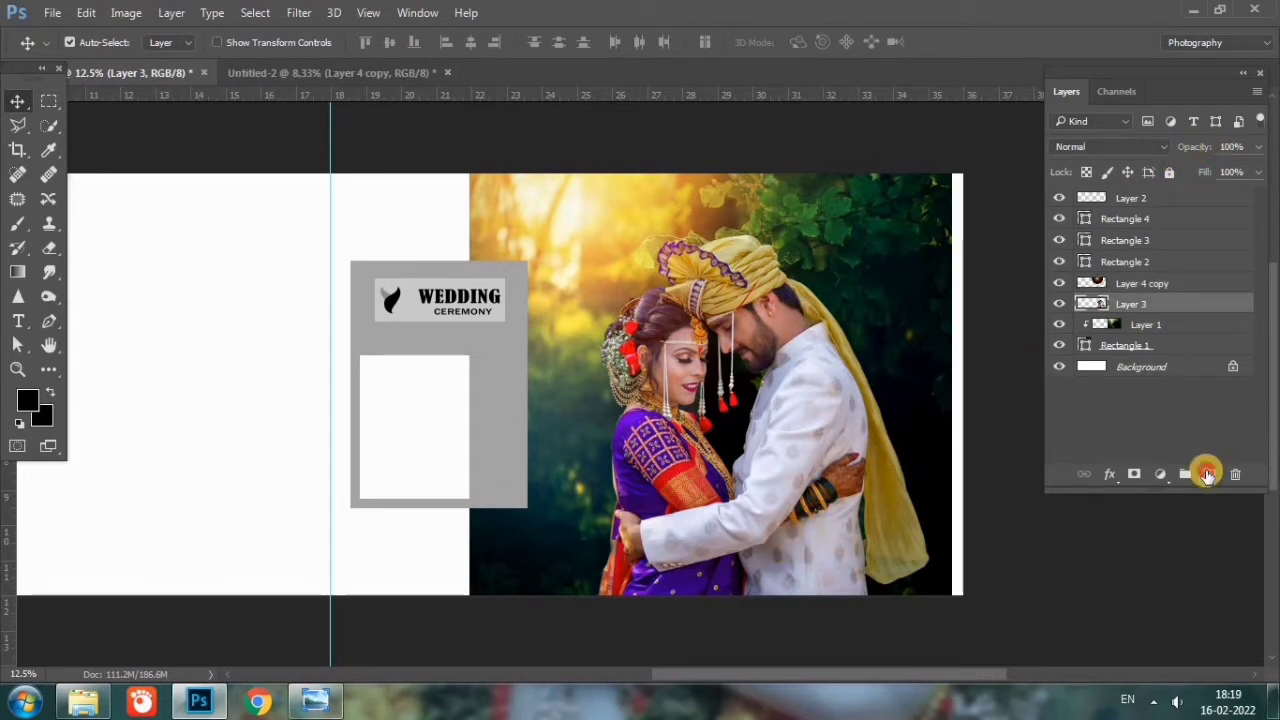
# Step: On a new layer, paint soft light along the photo's bottom with a 1104 px brush at 16%
pyautogui.click(1207, 474)
pyautogui.click(17, 228)
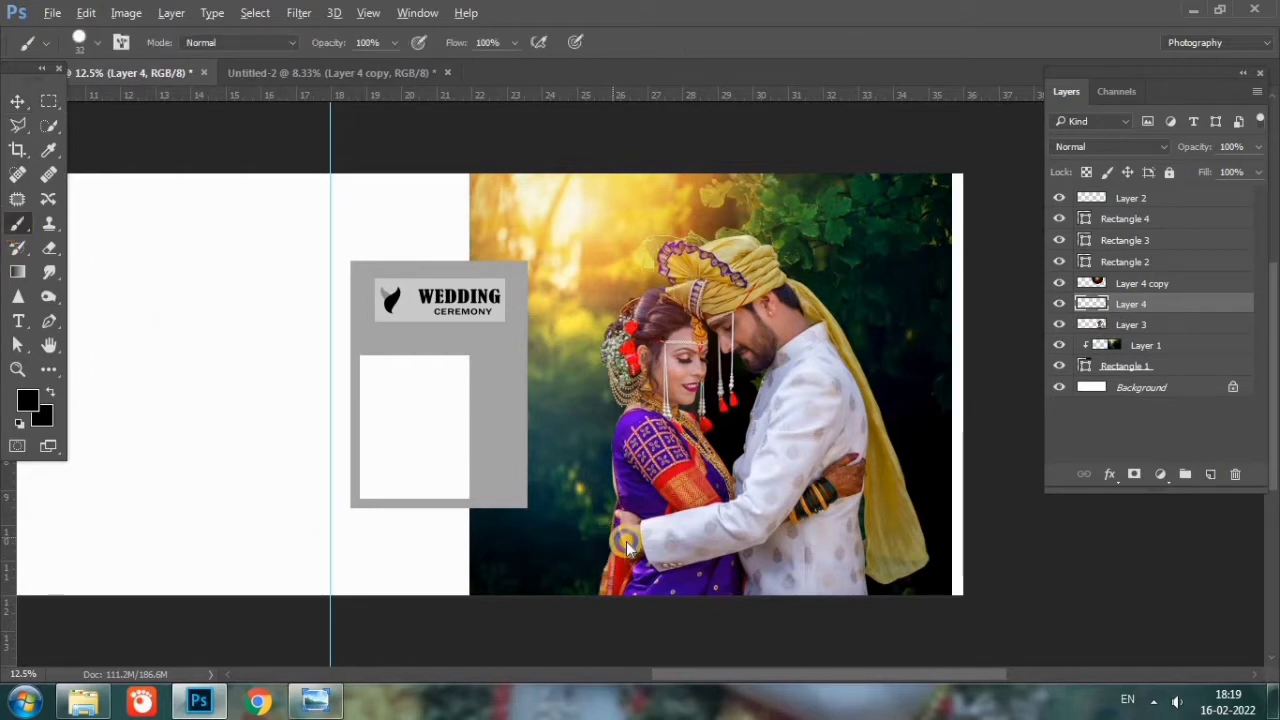
pyautogui.moveTo(625, 541); pyautogui.dragTo(651, 586)
pyautogui.scroll(-1, 690, 530)
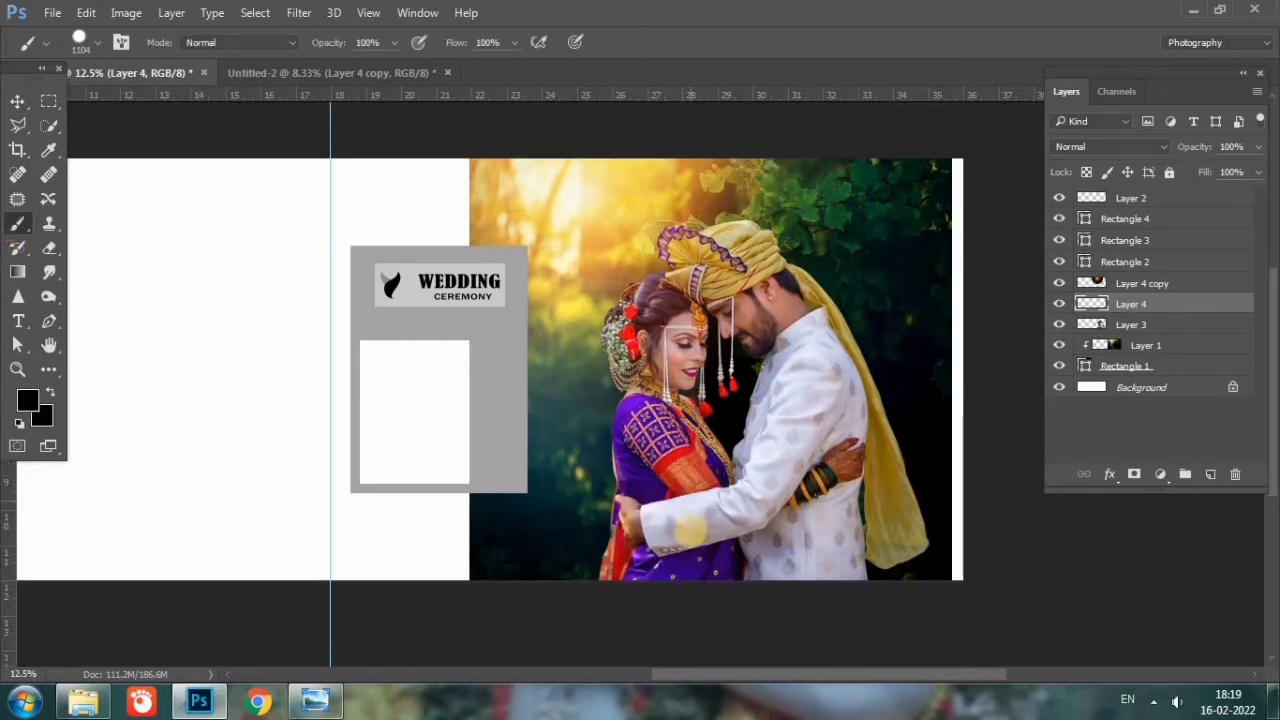
pyautogui.scroll(-3, 690, 530)
pyautogui.click(331, 42)
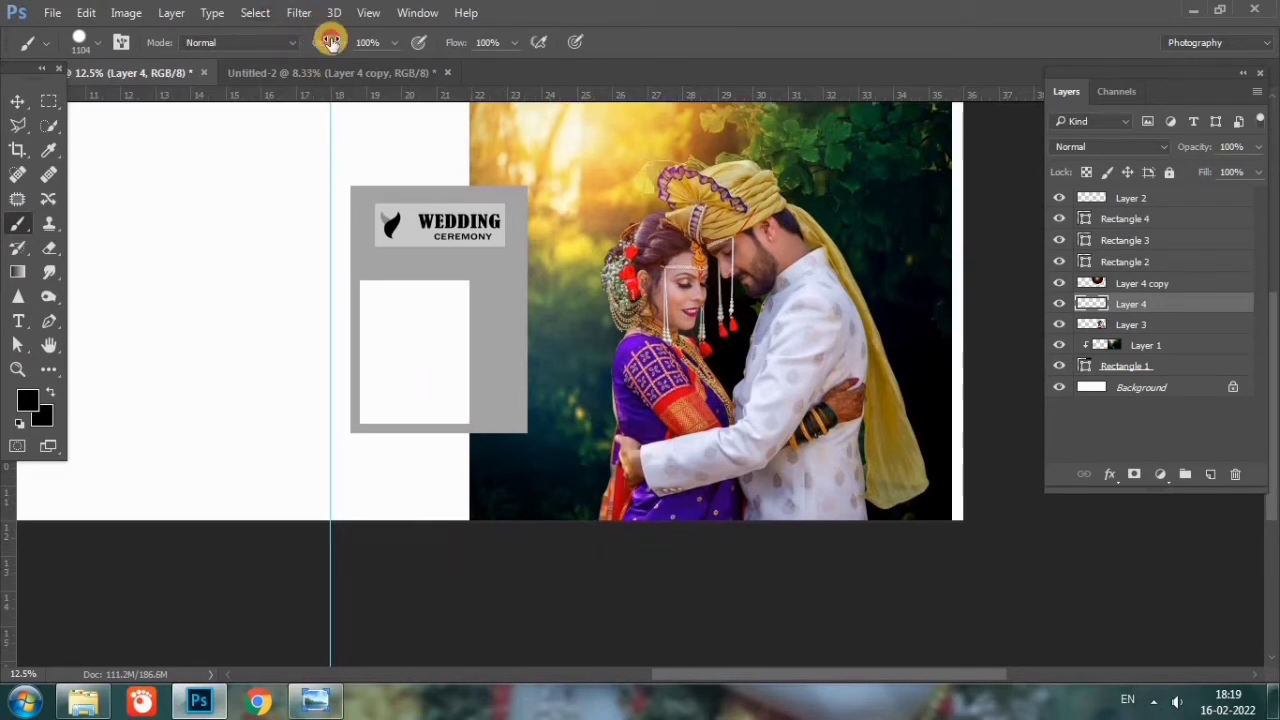
pyautogui.moveTo(334, 45); pyautogui.dragTo(245, 45)
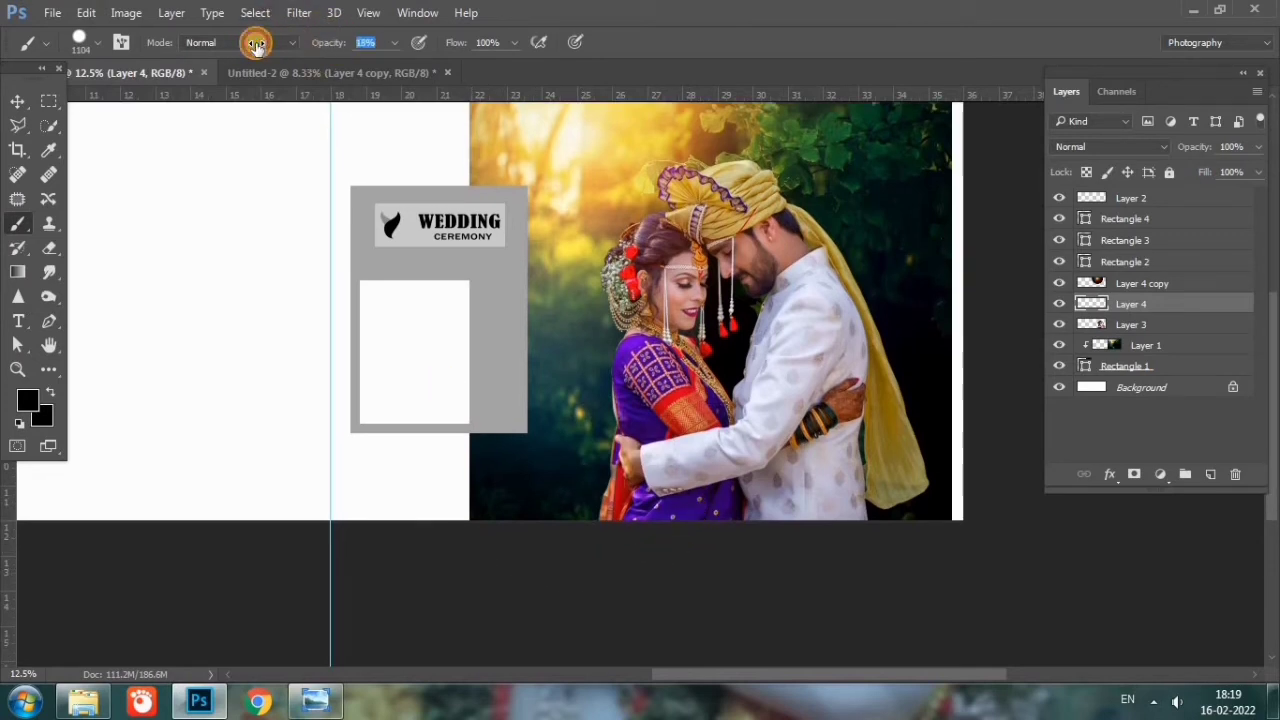
pyautogui.moveTo(664, 562)
pyautogui.mouseDown()
pyautogui.moveTo(946, 560)
pyautogui.moveTo(506, 575)
pyautogui.mouseUp()
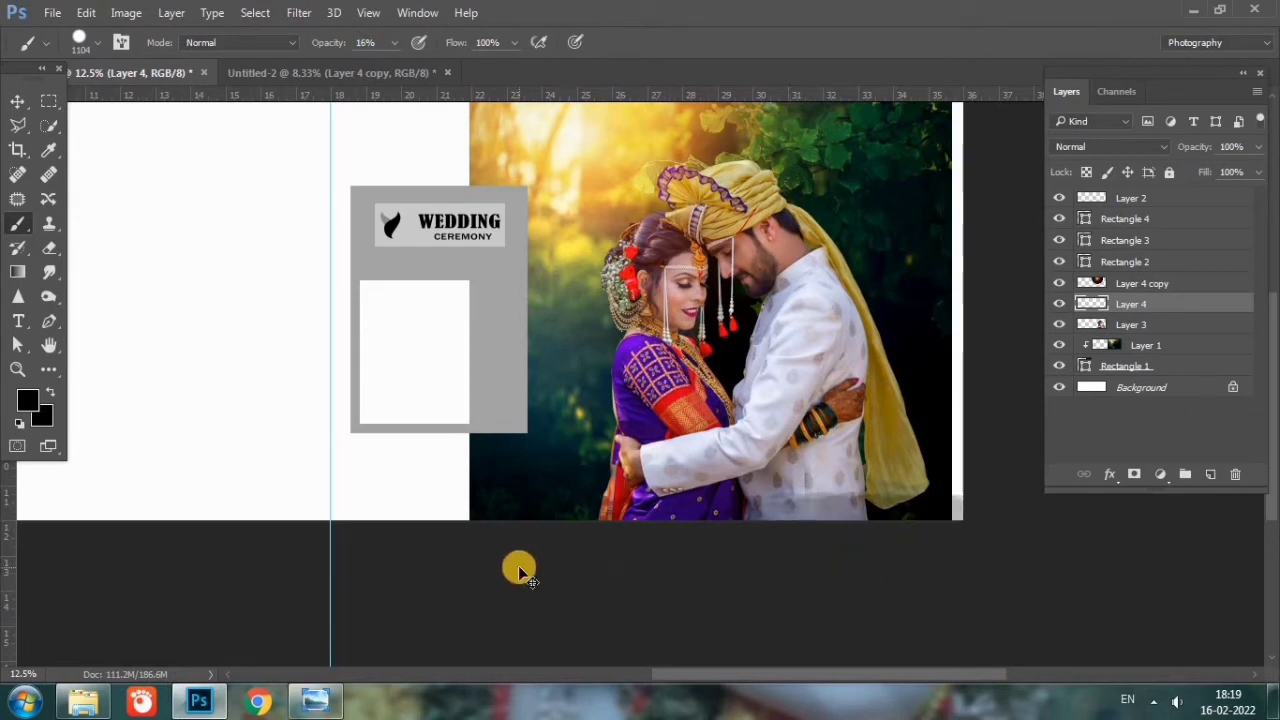
pyautogui.moveTo(519, 572); pyautogui.dragTo(608, 460)
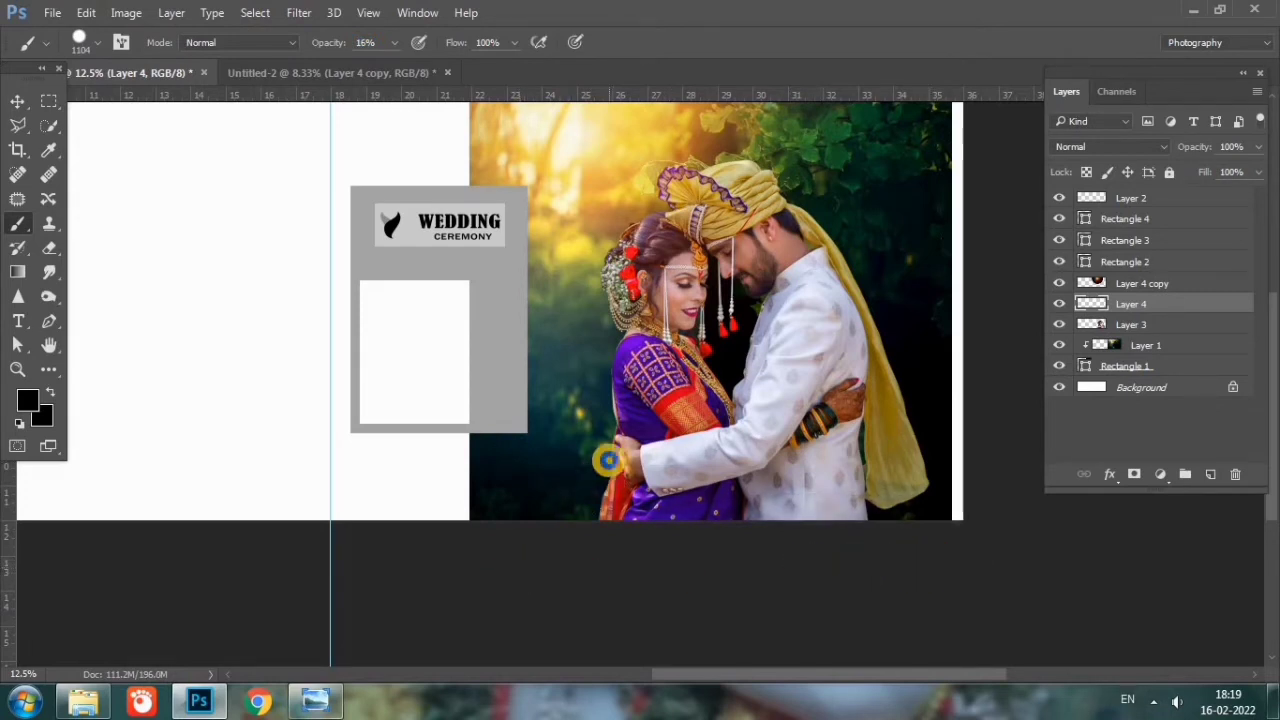
# Step: Switch to a soft round brush and paint a dark shadow along the photo's bottom and beside it
pyautogui.rightClick(626, 482)
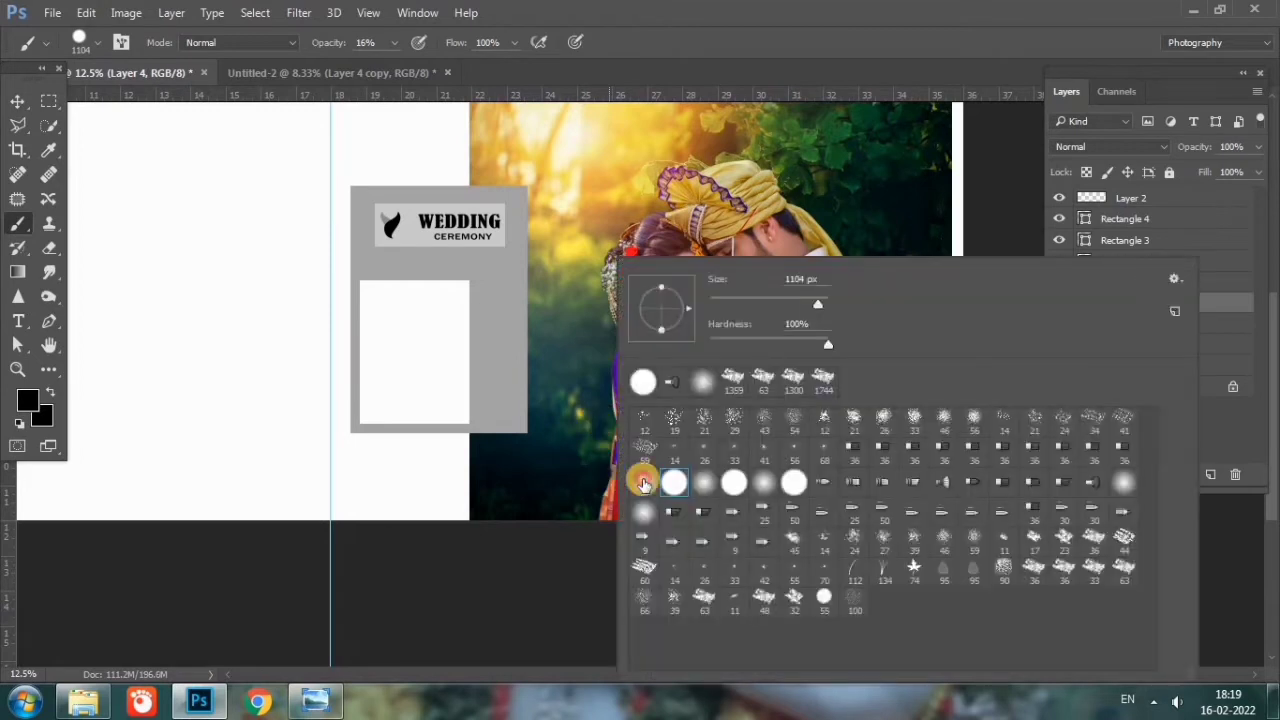
pyautogui.click(643, 482)
pyautogui.click(721, 567)
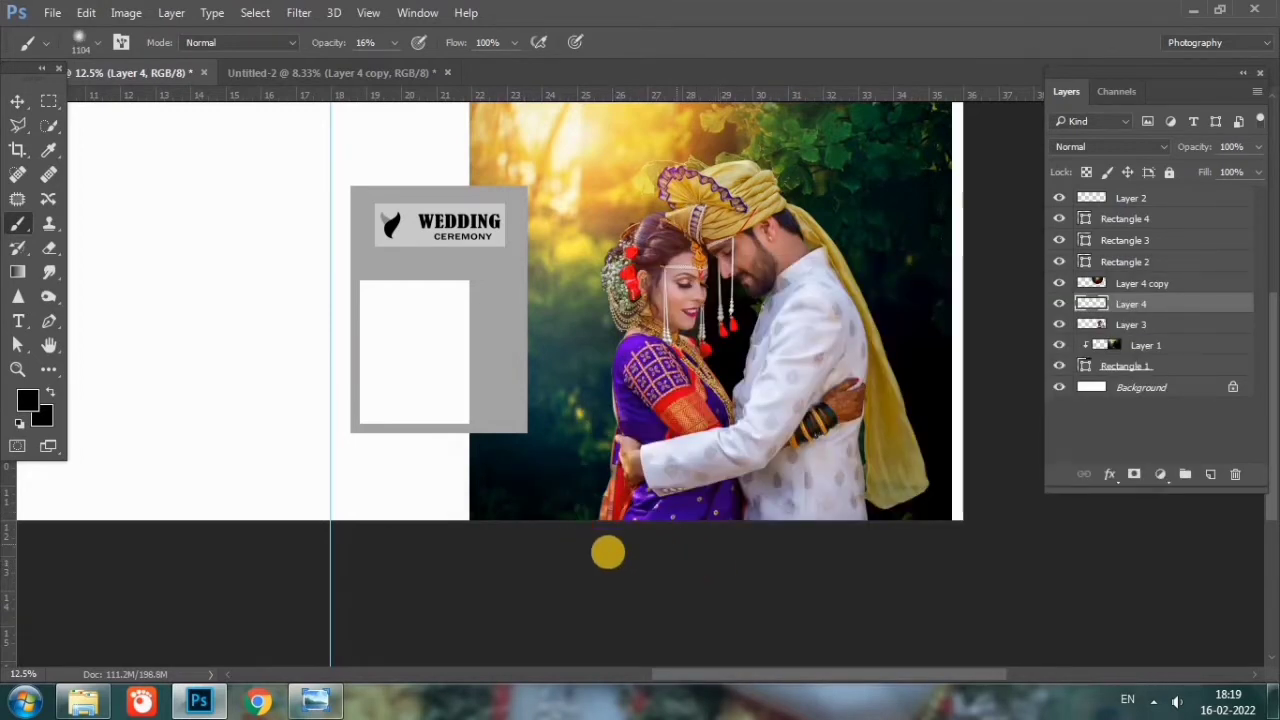
pyautogui.moveTo(526, 543)
pyautogui.mouseDown()
pyautogui.moveTo(980, 537)
pyautogui.moveTo(423, 571)
pyautogui.moveTo(920, 526)
pyautogui.moveTo(411, 571)
pyautogui.moveTo(8, 260)
pyautogui.mouseUp()
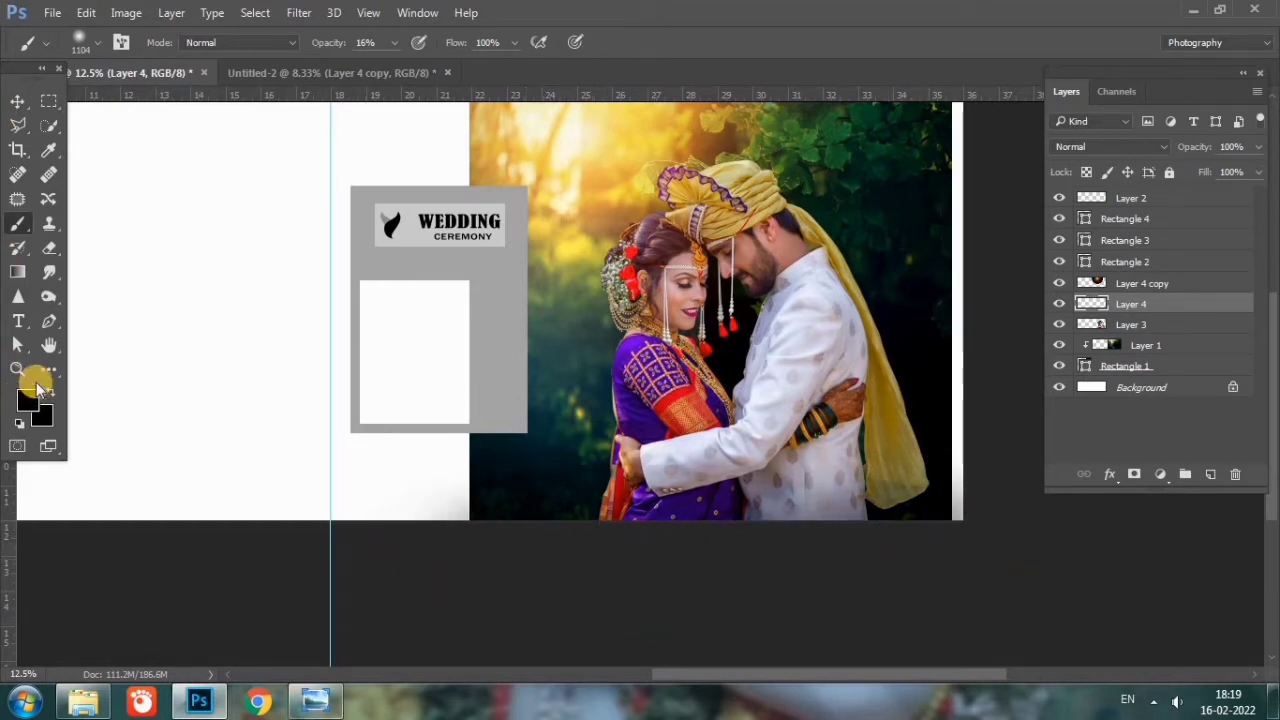
pyautogui.moveTo(37, 388); pyautogui.dragTo(28, 237)
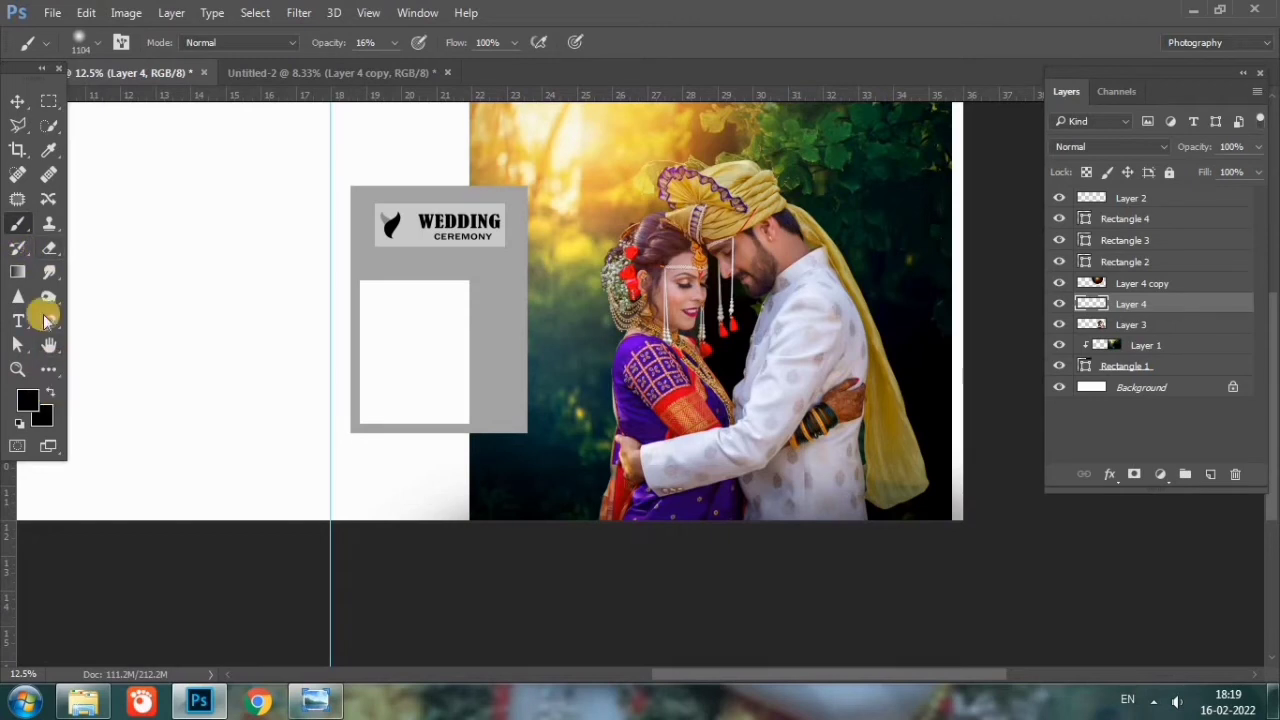
# Step: Tidy the shadow with a soft 317 px eraser, then select the white box in the grey panel
pyautogui.click(49, 249)
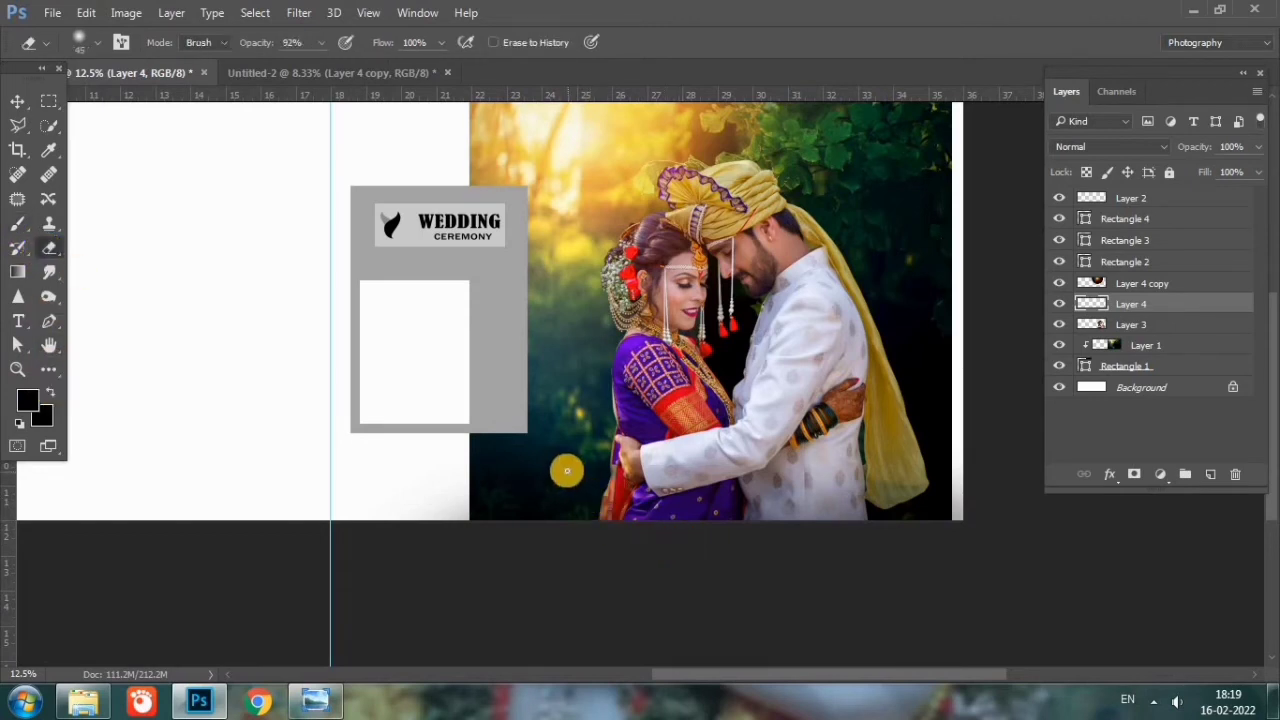
pyautogui.moveTo(566, 466)
pyautogui.mouseDown()
pyautogui.moveTo(608, 509)
pyautogui.moveTo(670, 530)
pyautogui.mouseUp()
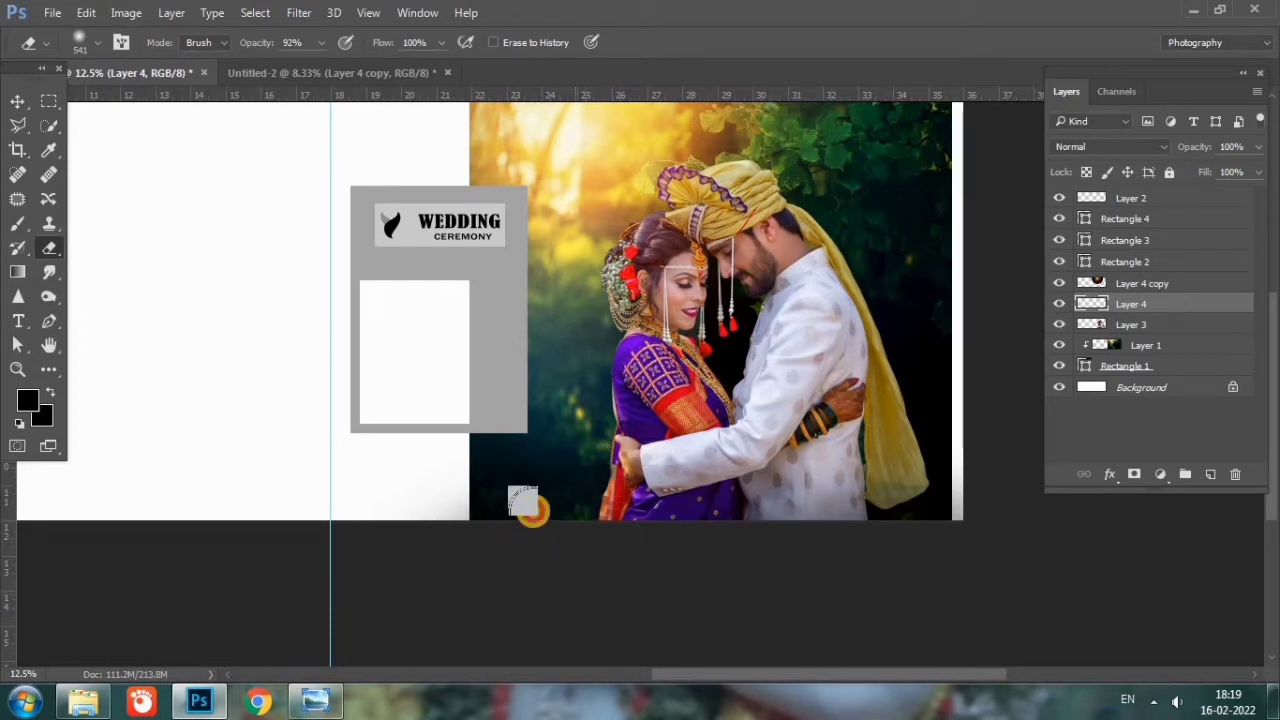
pyautogui.click(17, 101)
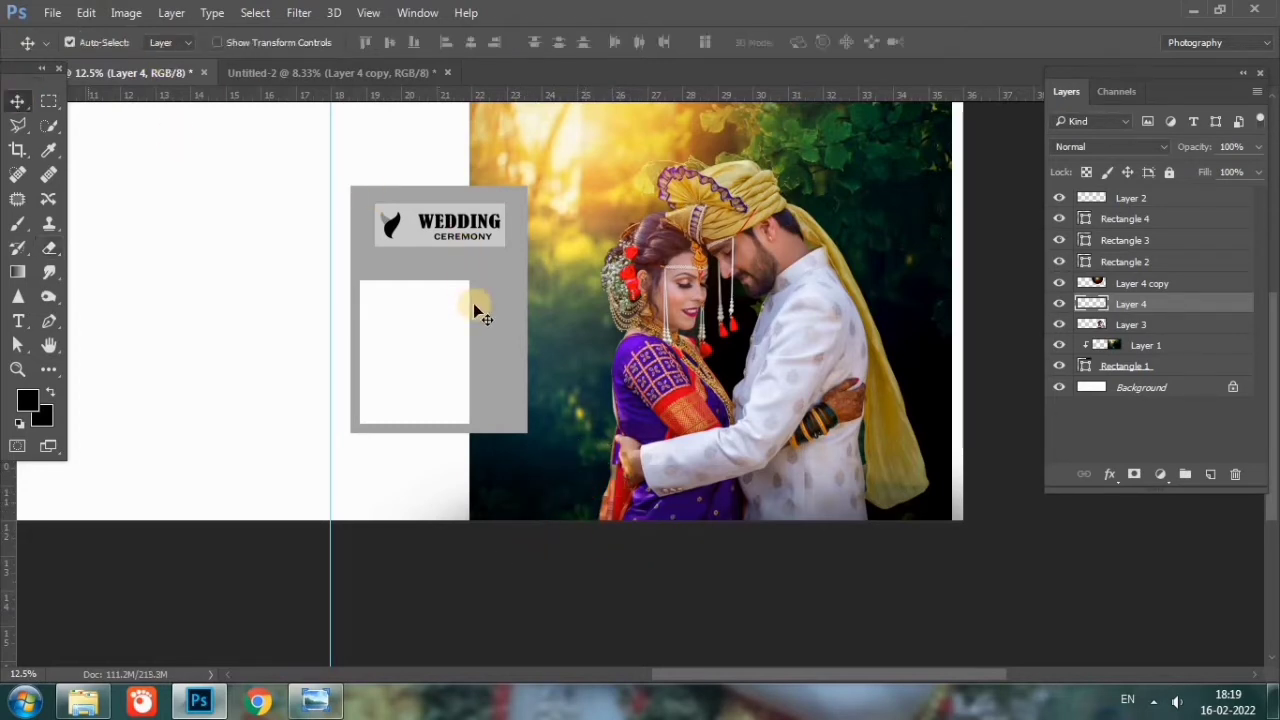
pyautogui.scroll(2, 492, 336)
pyautogui.click(1150, 199)
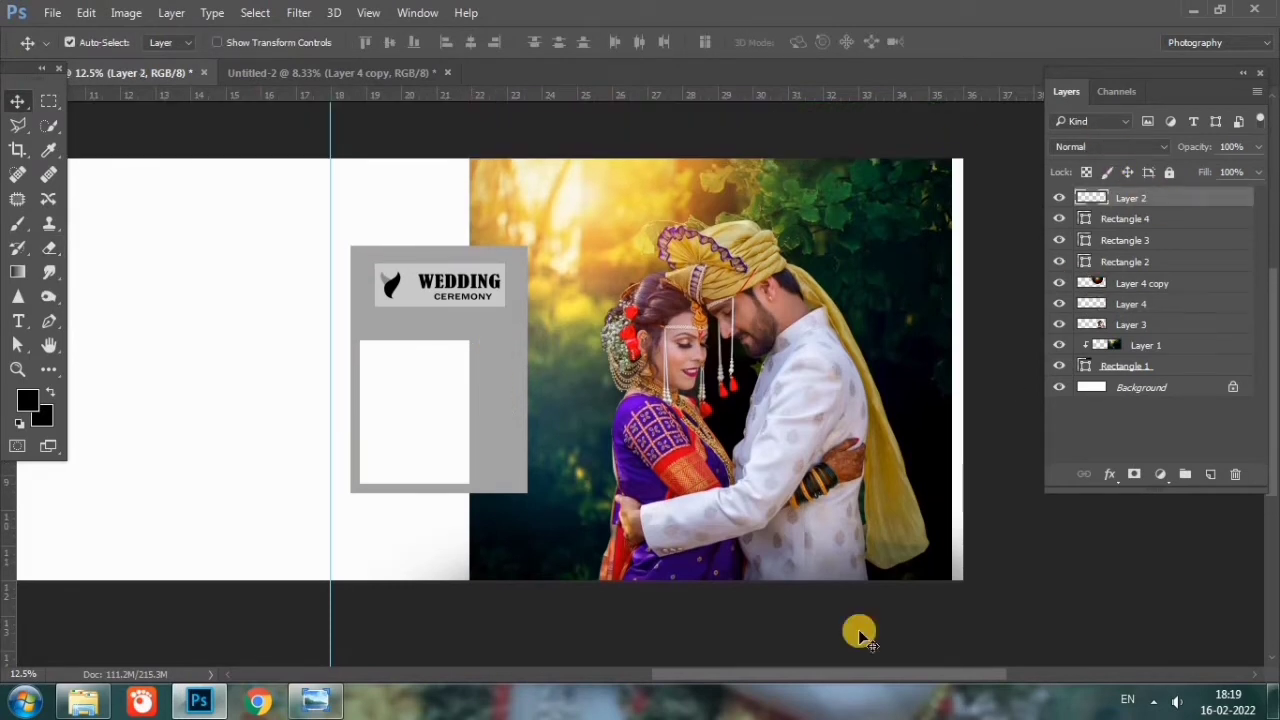
pyautogui.moveTo(856, 667); pyautogui.dragTo(808, 677)
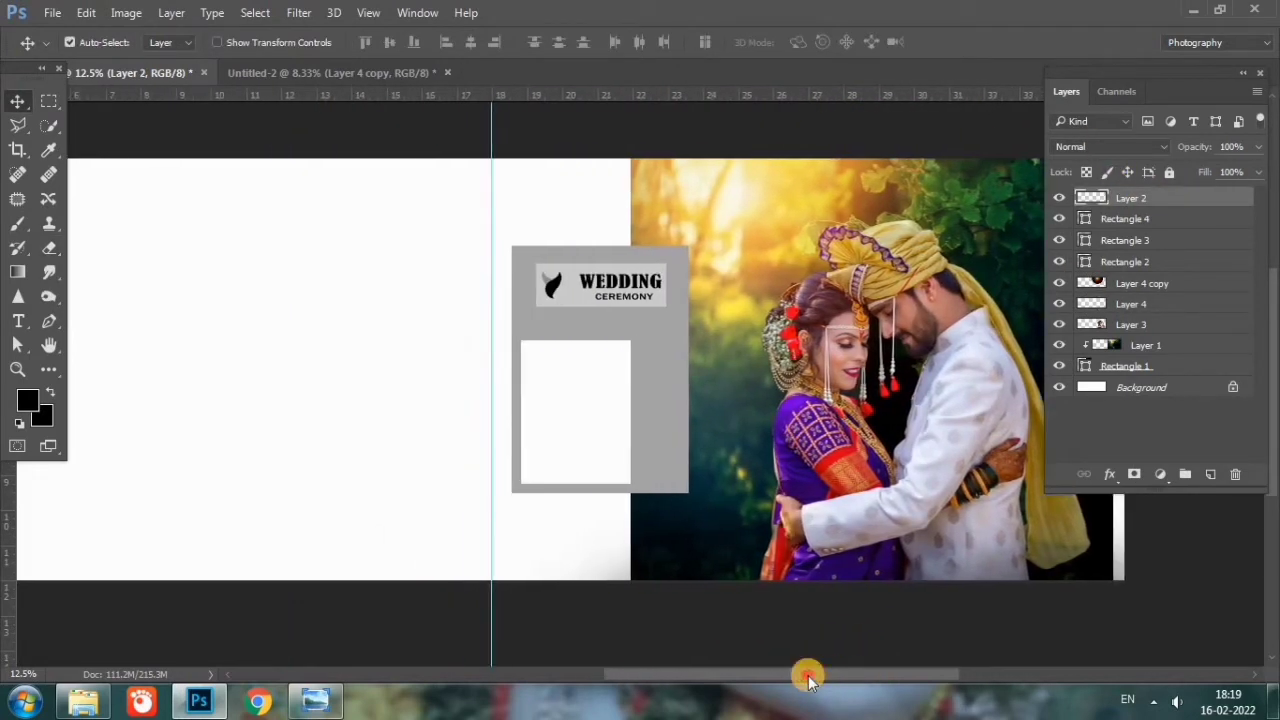
pyautogui.click(576, 417)
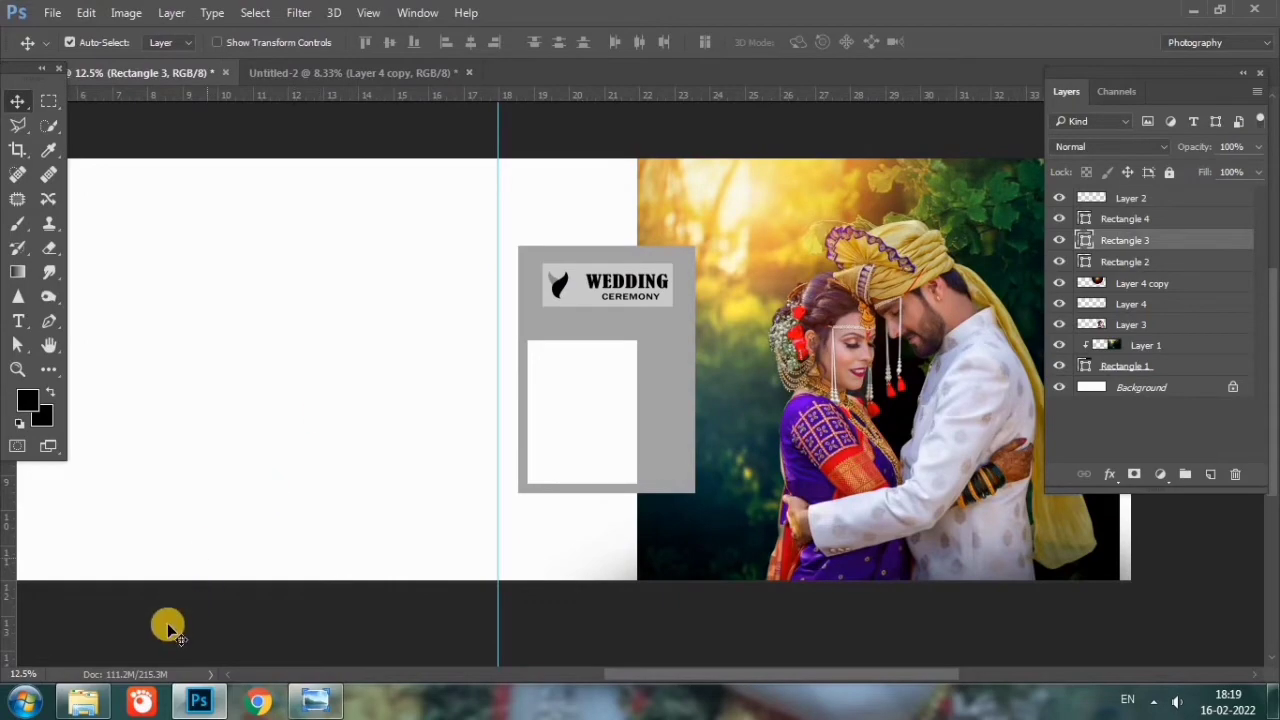
# Step: Open the wedding photo folder in Explorer and select the bb6e bride portrait JPEG
pyautogui.click(83, 700)
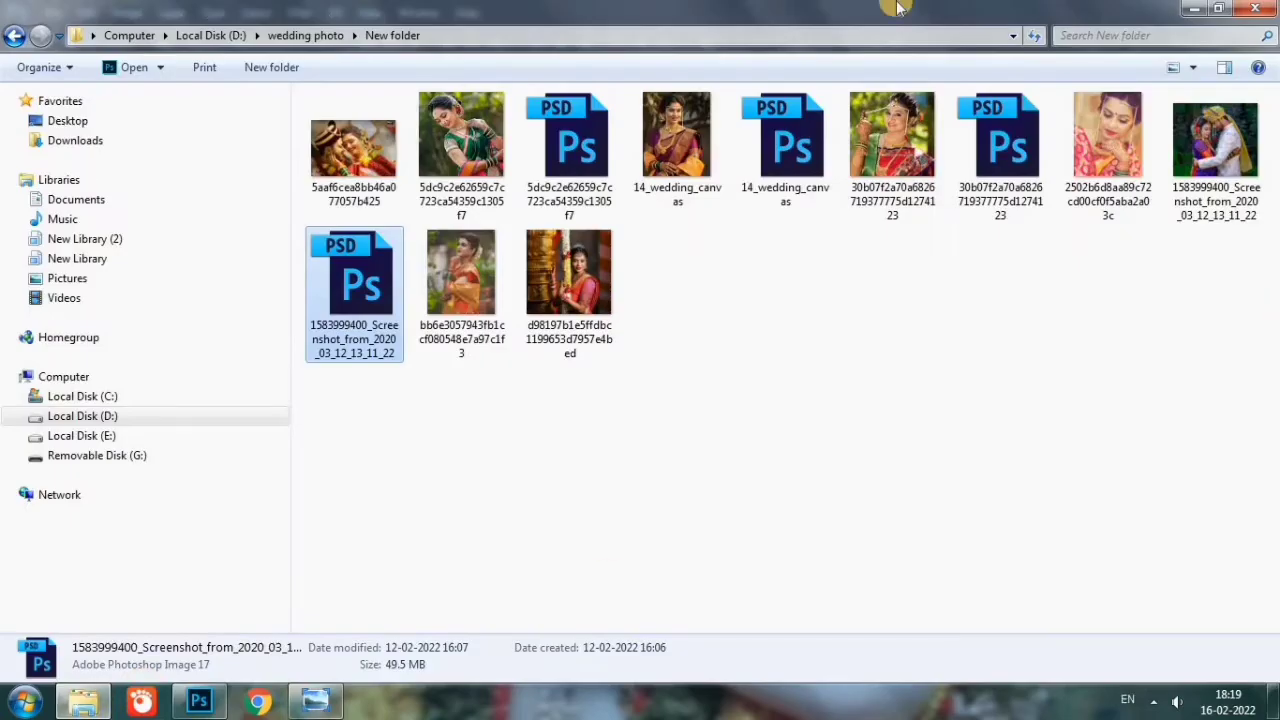
pyautogui.click(459, 312)
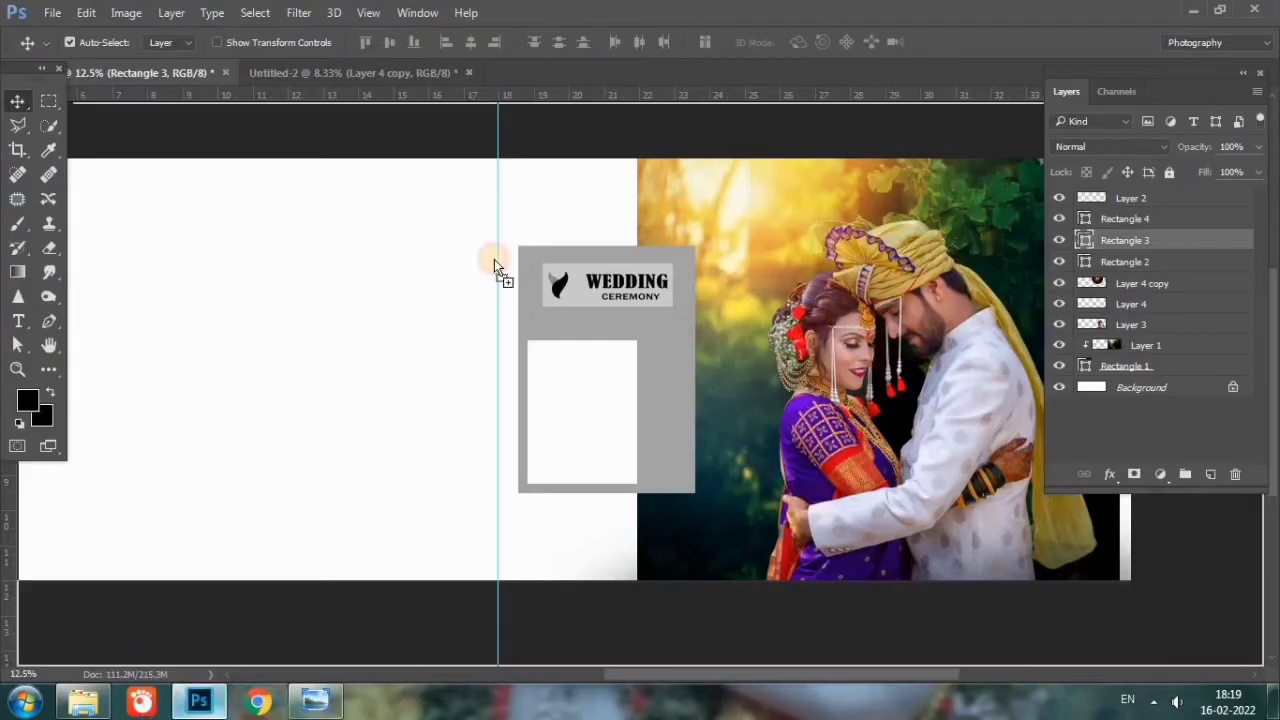
# Step: Bring the bride portrait into the album as Layer 5 and clip it to the white box
pyautogui.moveTo(183, 697)
pyautogui.mouseDown()
pyautogui.moveTo(620, 68)
pyautogui.moveTo(612, 78)
pyautogui.mouseUp()
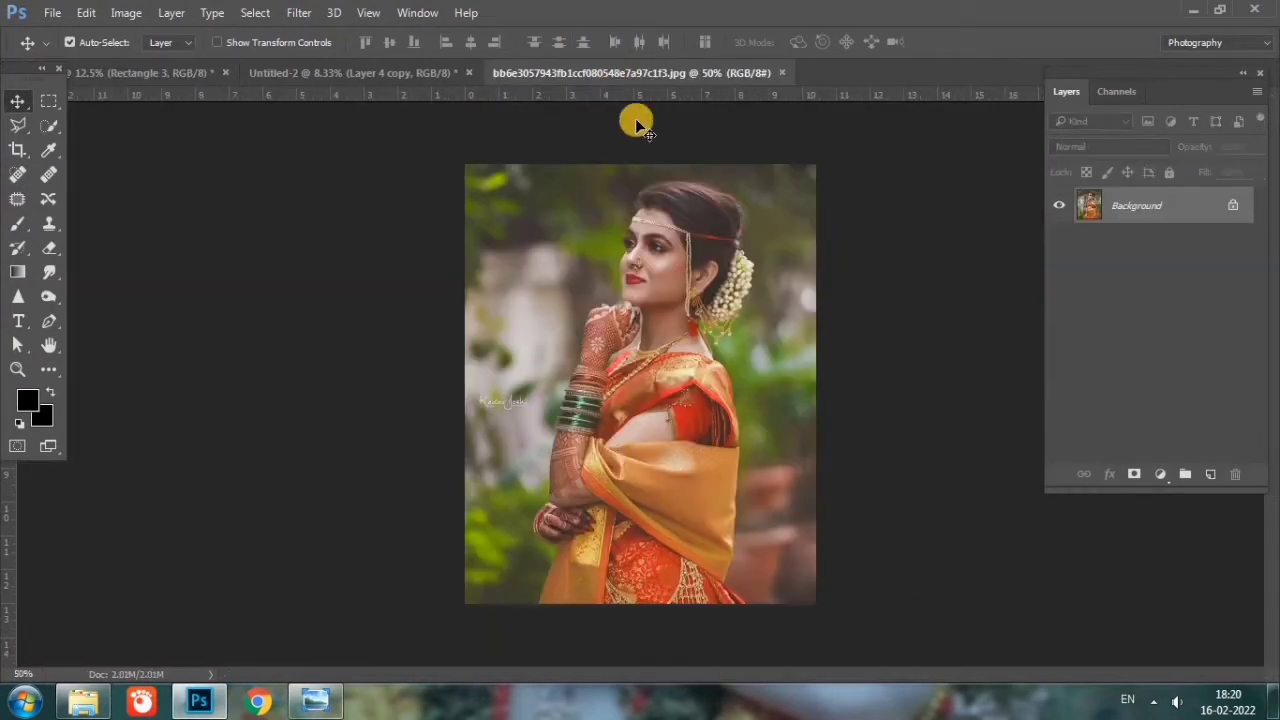
pyautogui.moveTo(651, 221)
pyautogui.mouseDown()
pyautogui.moveTo(170, 85)
pyautogui.moveTo(597, 445)
pyautogui.moveTo(582, 398)
pyautogui.mouseUp()
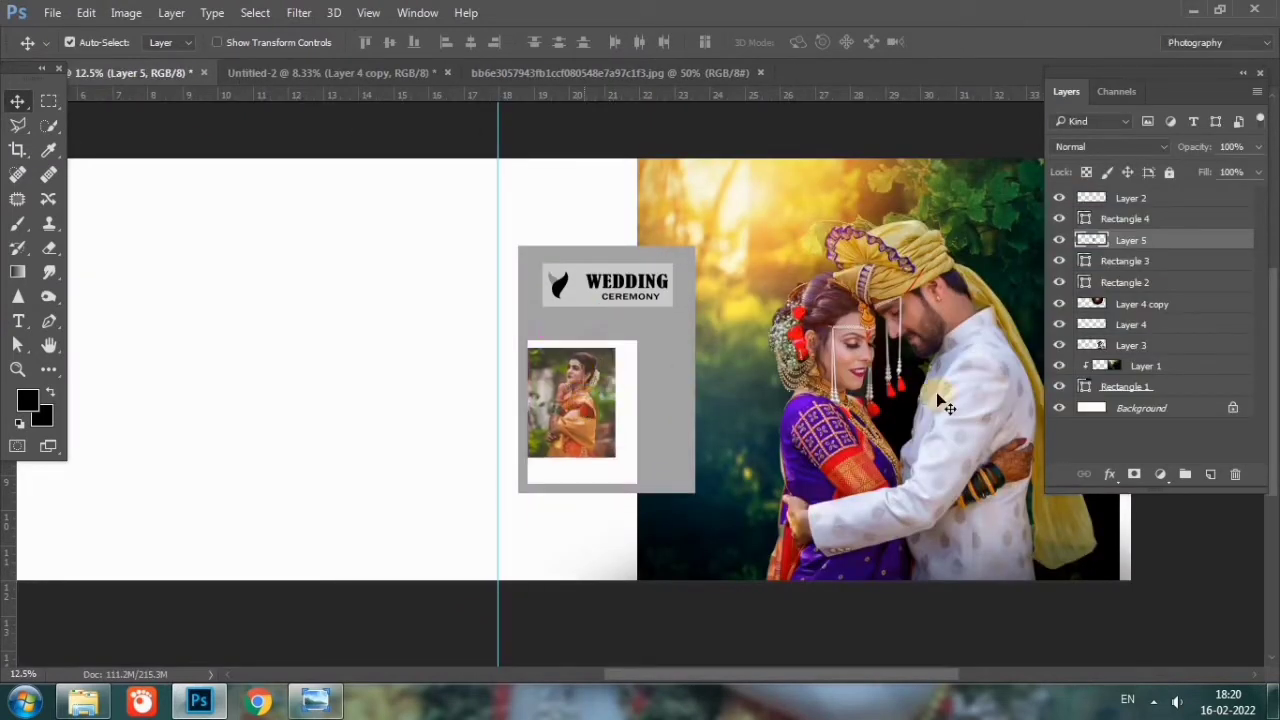
pyautogui.rightClick(1130, 240)
pyautogui.click(849, 414)
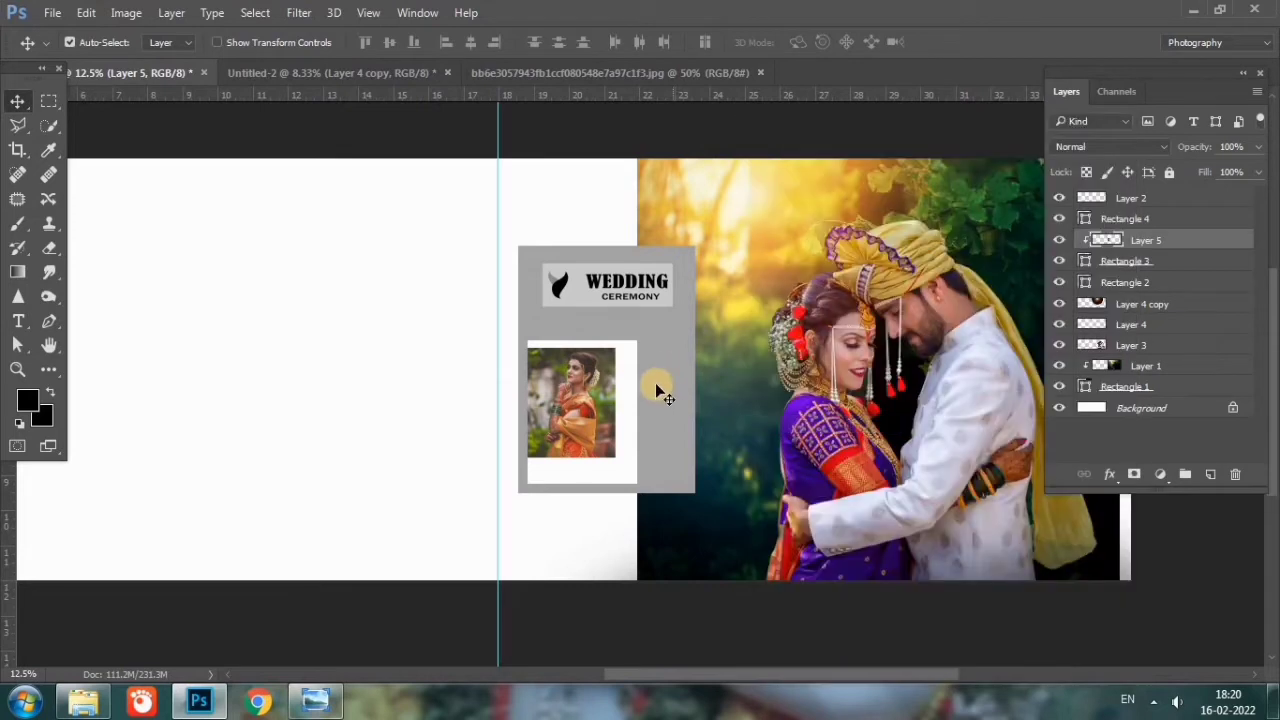
# Step: Resize and position the bride portrait to fill the box, finishing at about 89%
pyautogui.hotkey('ctrl', 't')
pyautogui.moveTo(611, 453); pyautogui.dragTo(650, 500)
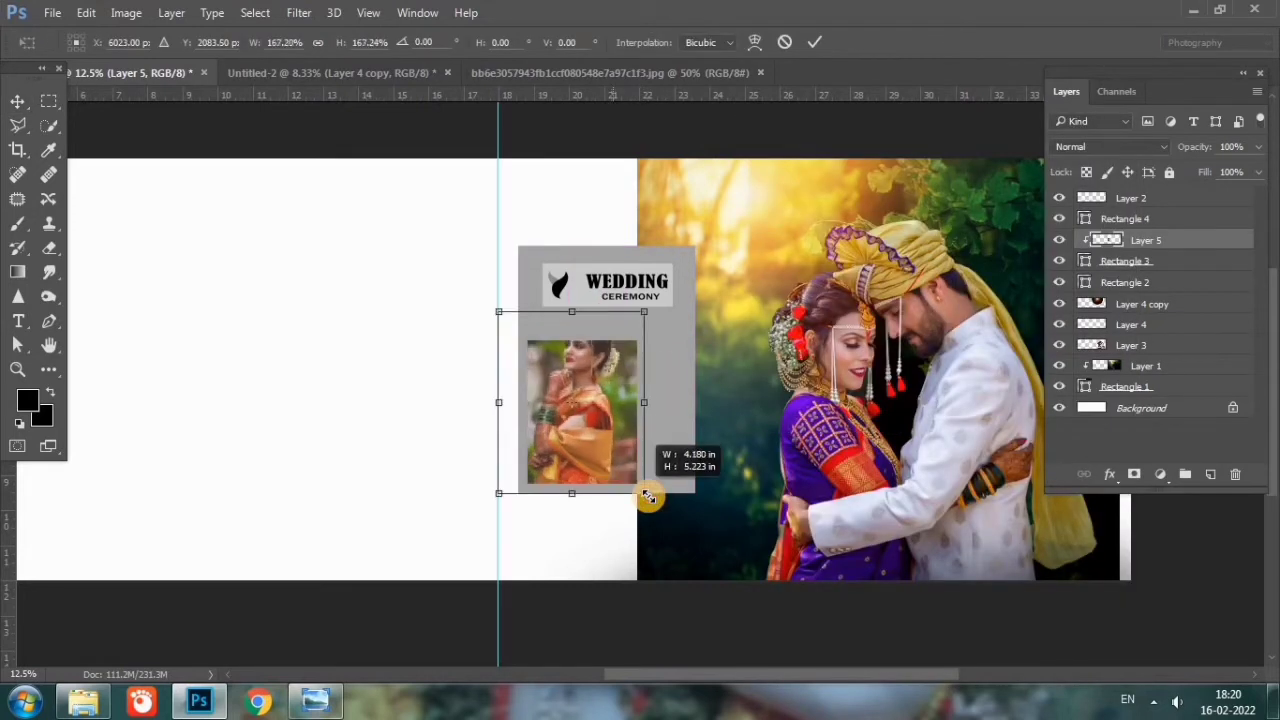
pyautogui.moveTo(592, 411); pyautogui.dragTo(597, 446)
pyautogui.moveTo(655, 535); pyautogui.dragTo(640, 517)
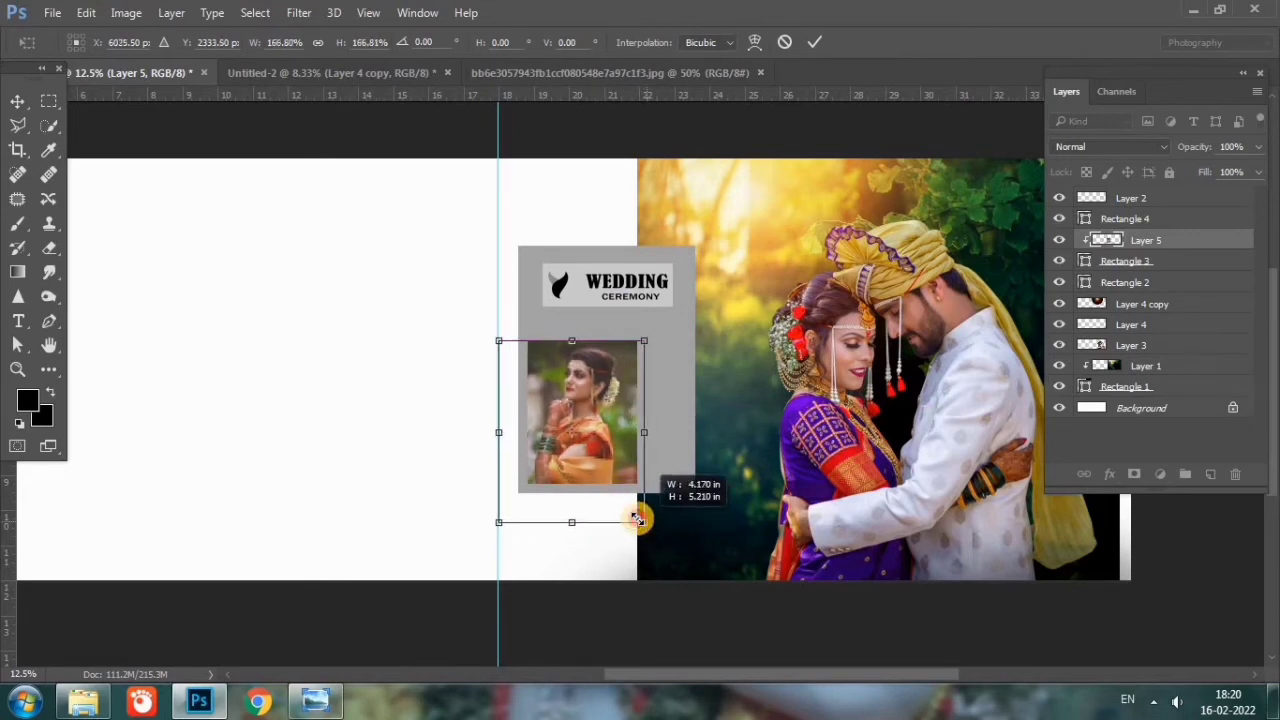
pyautogui.moveTo(502, 519); pyautogui.dragTo(516, 495)
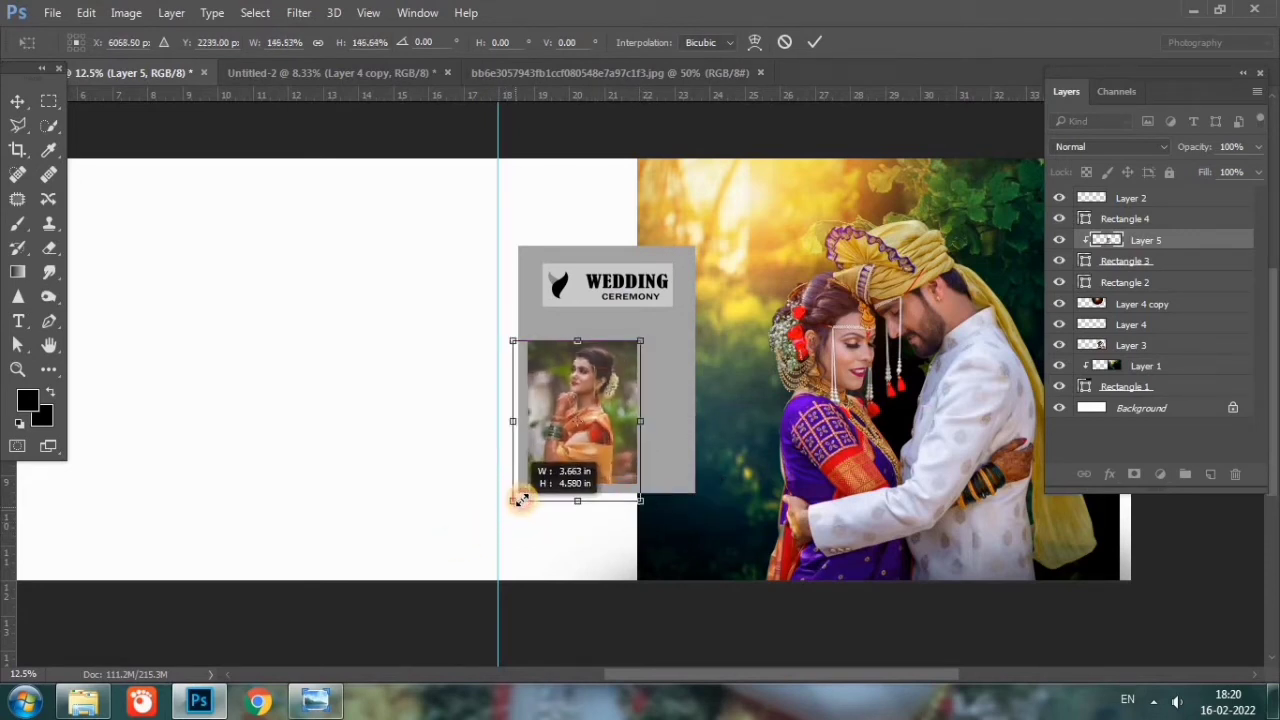
pyautogui.press('Return')
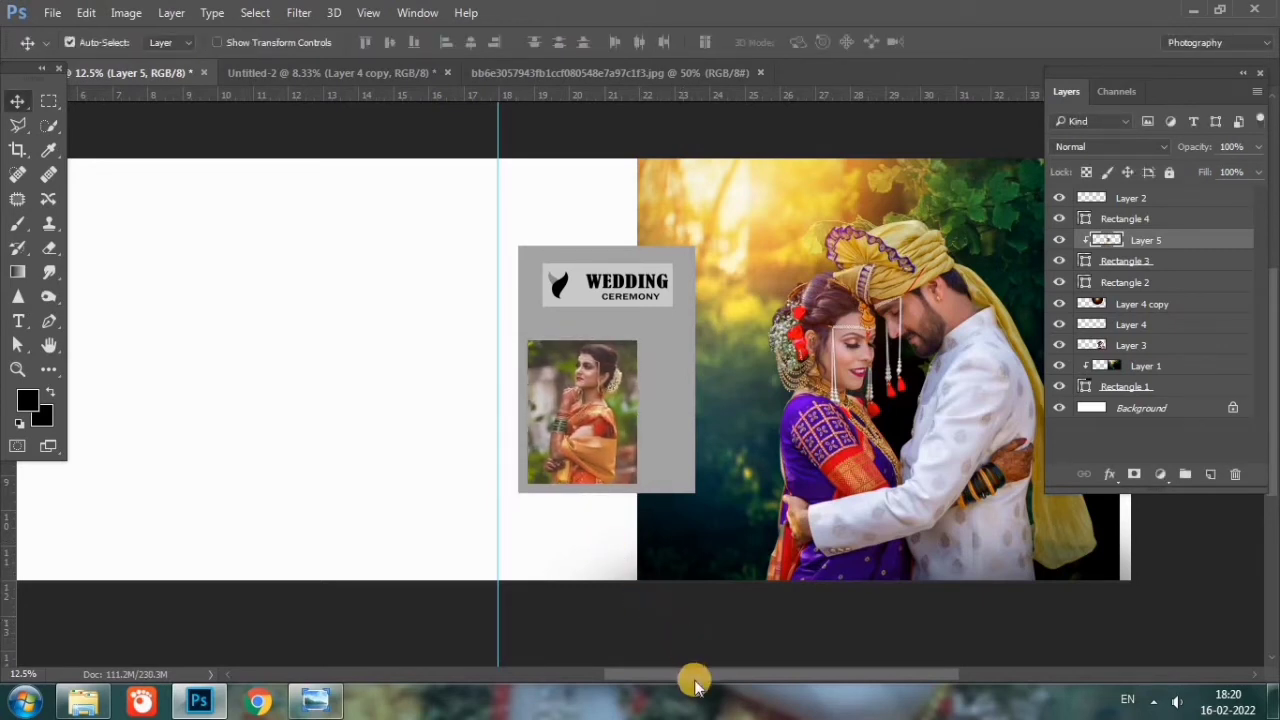
pyautogui.moveTo(697, 680); pyautogui.dragTo(696, 680)
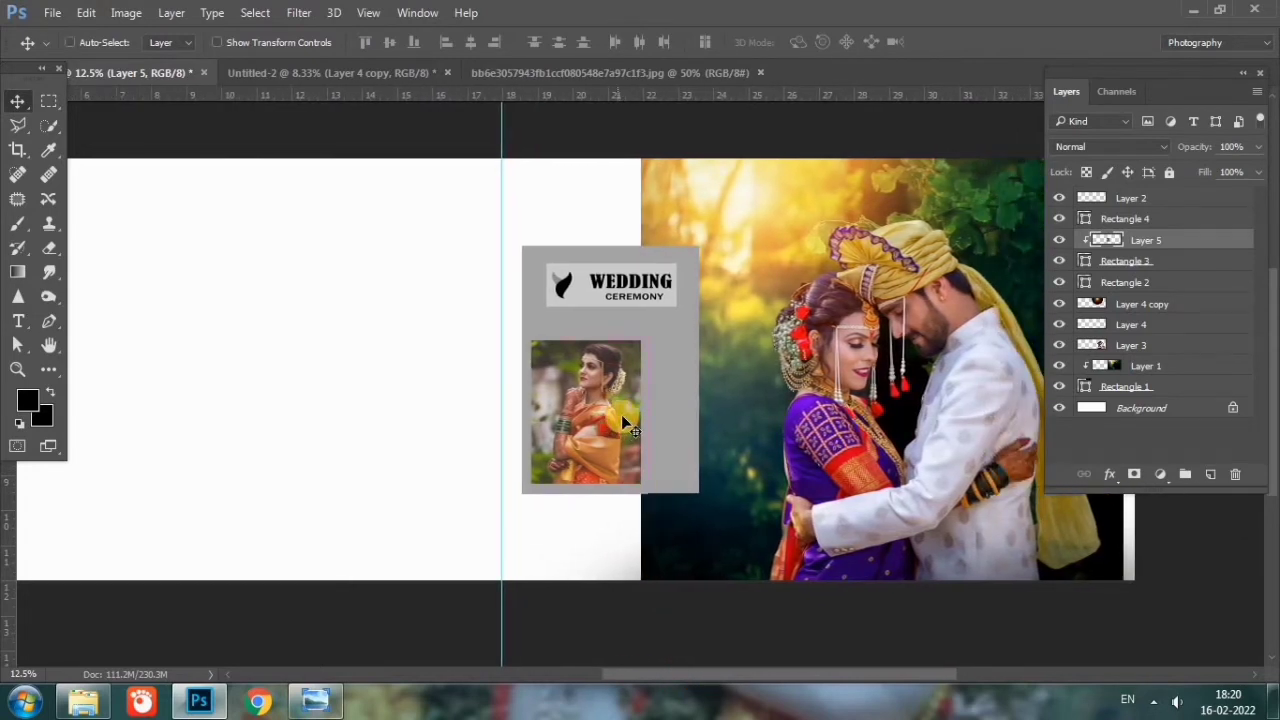
pyautogui.hotkey('ctrl', 't')
pyautogui.moveTo(641, 340); pyautogui.dragTo(651, 336)
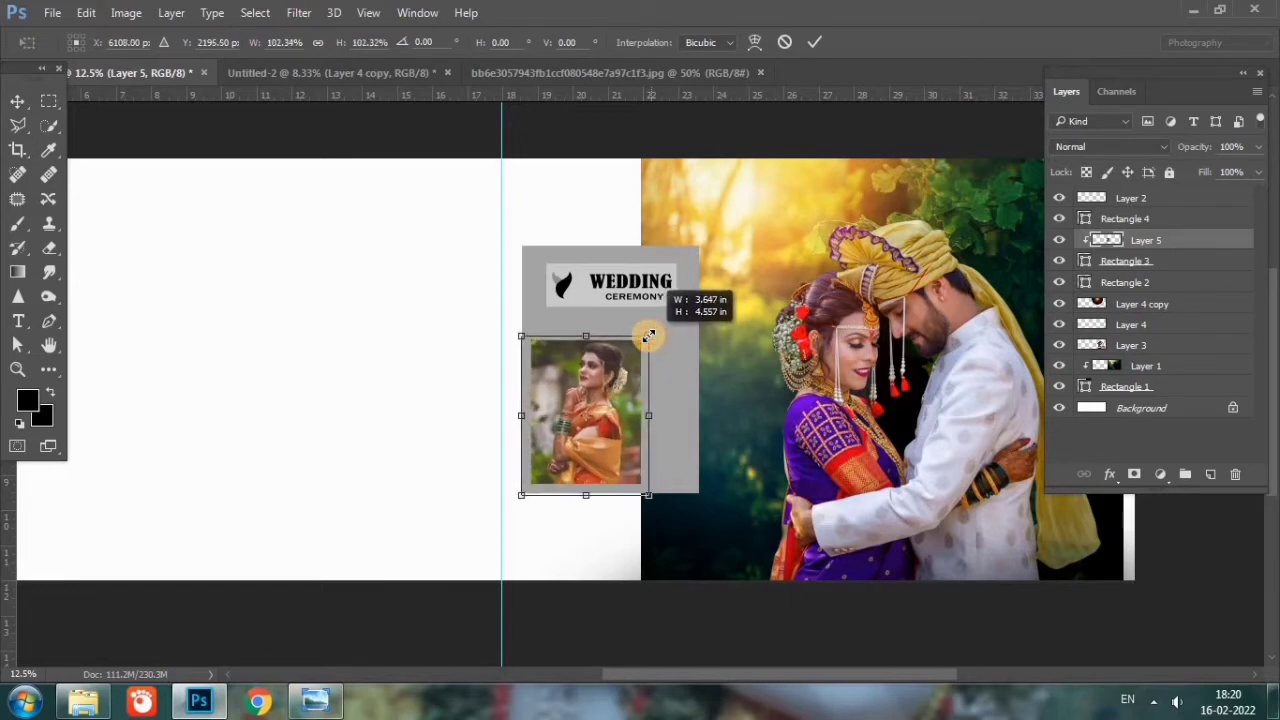
pyautogui.press('Return')
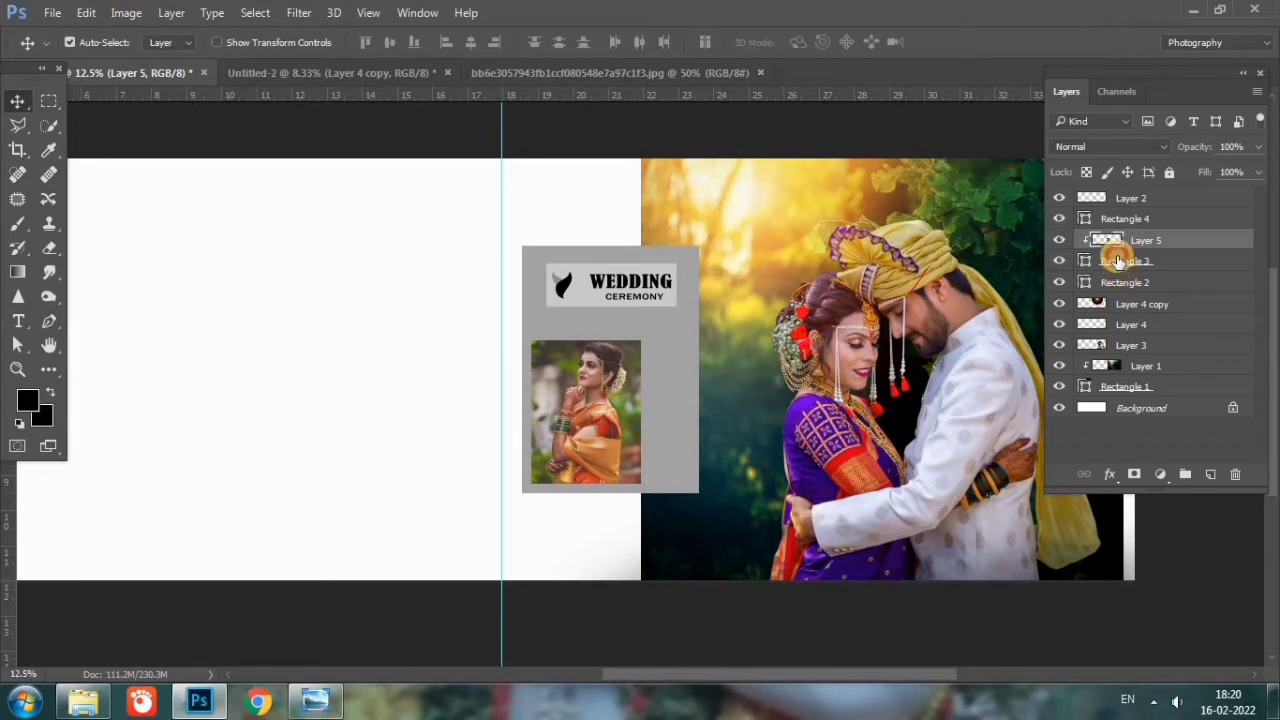
# Step: Duplicate Rectangle 3 and slightly enlarge the original white box around the photo
pyautogui.click(1119, 261)
pyautogui.hotkey('ctrl', 'j')
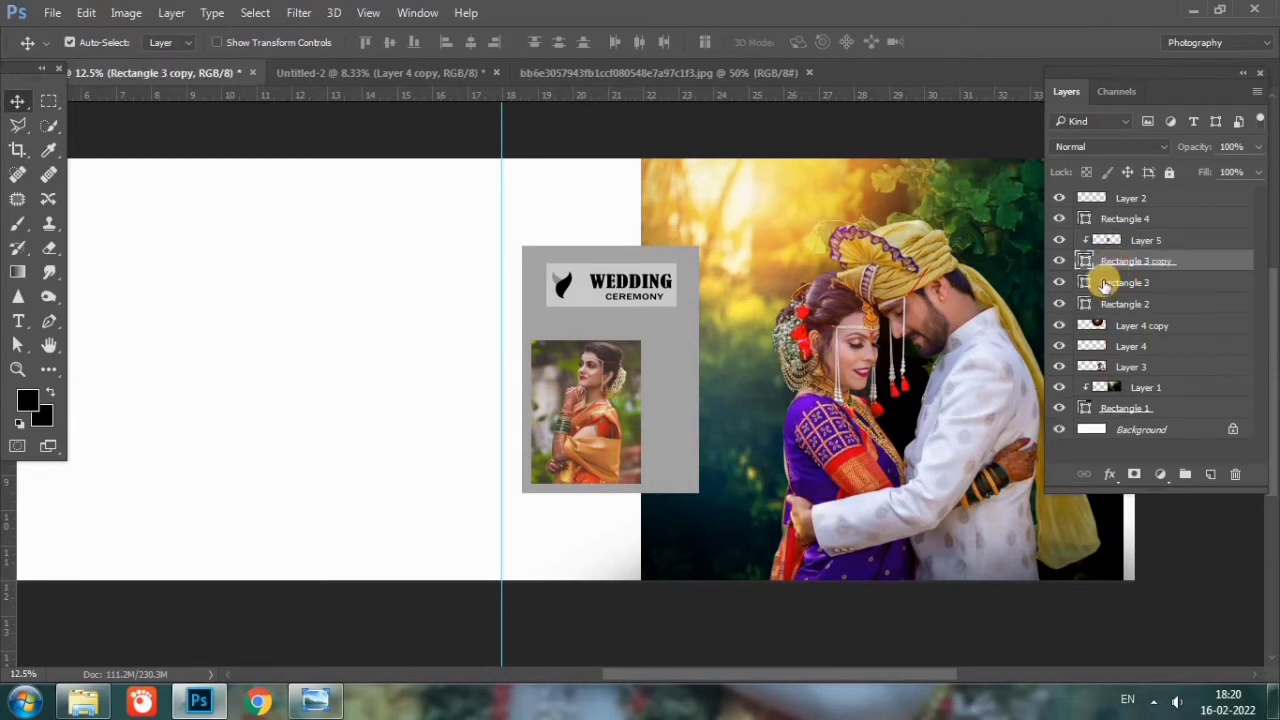
pyautogui.click(1100, 284)
pyautogui.hotkey('ctrl', 't')
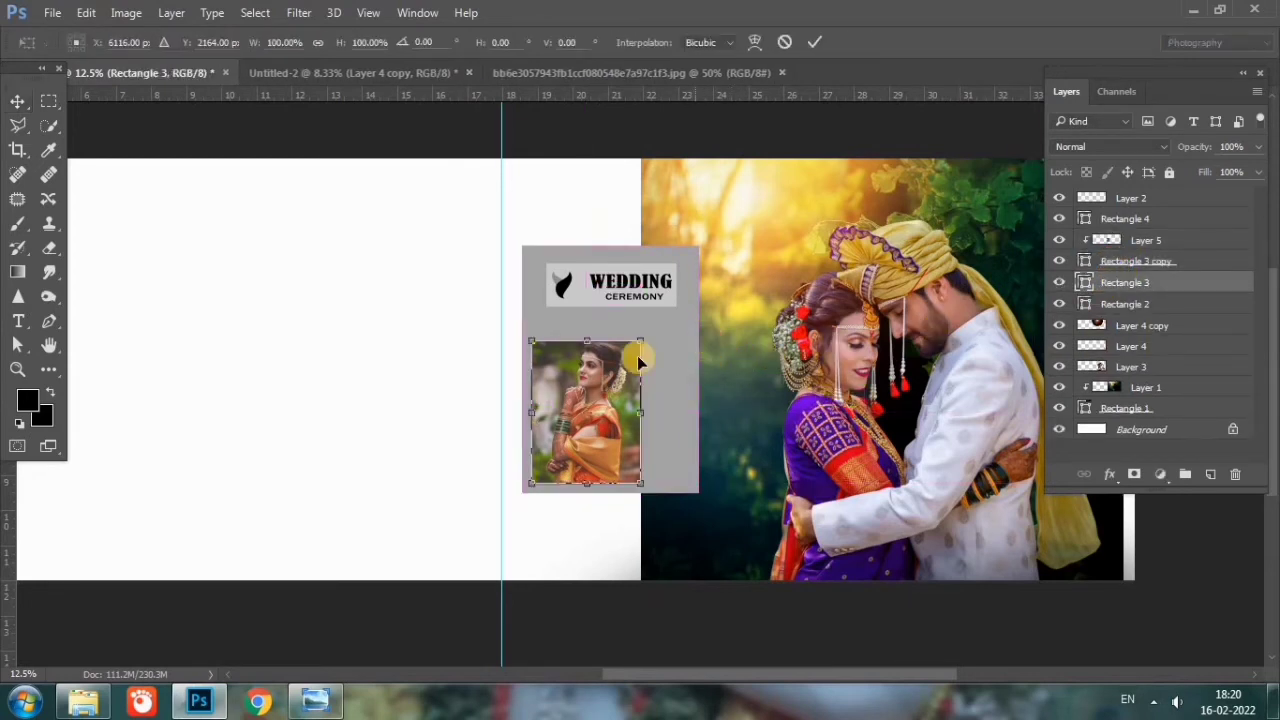
pyautogui.moveTo(643, 340); pyautogui.dragTo(651, 334)
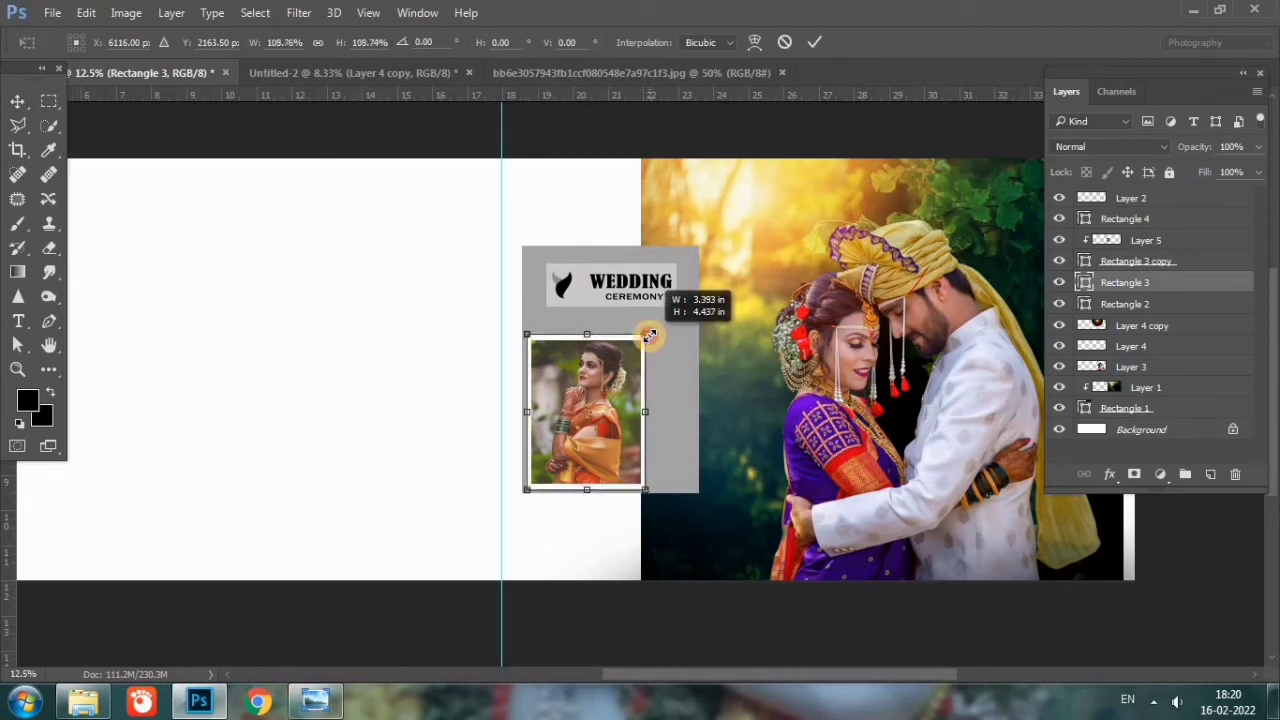
pyautogui.moveTo(649, 335); pyautogui.dragTo(645, 335)
pyautogui.moveTo(651, 410); pyautogui.dragTo(652, 410)
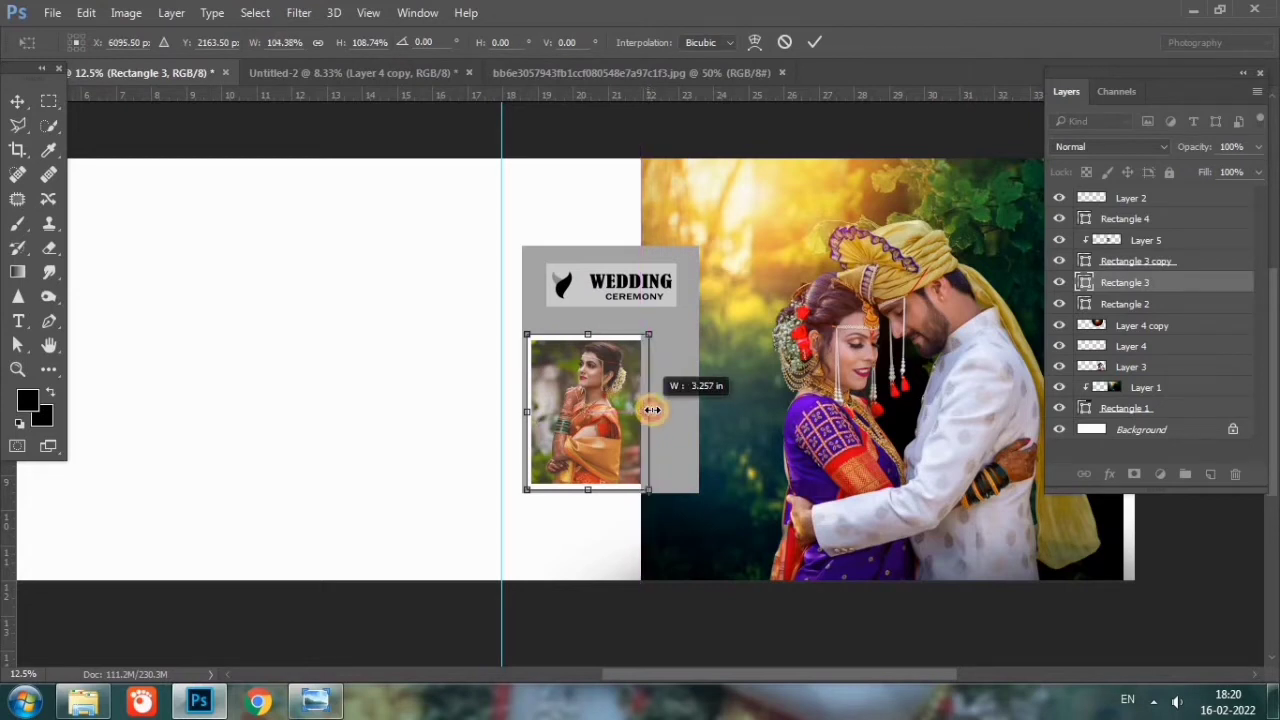
pyautogui.hotkey('ctrl', 'z')
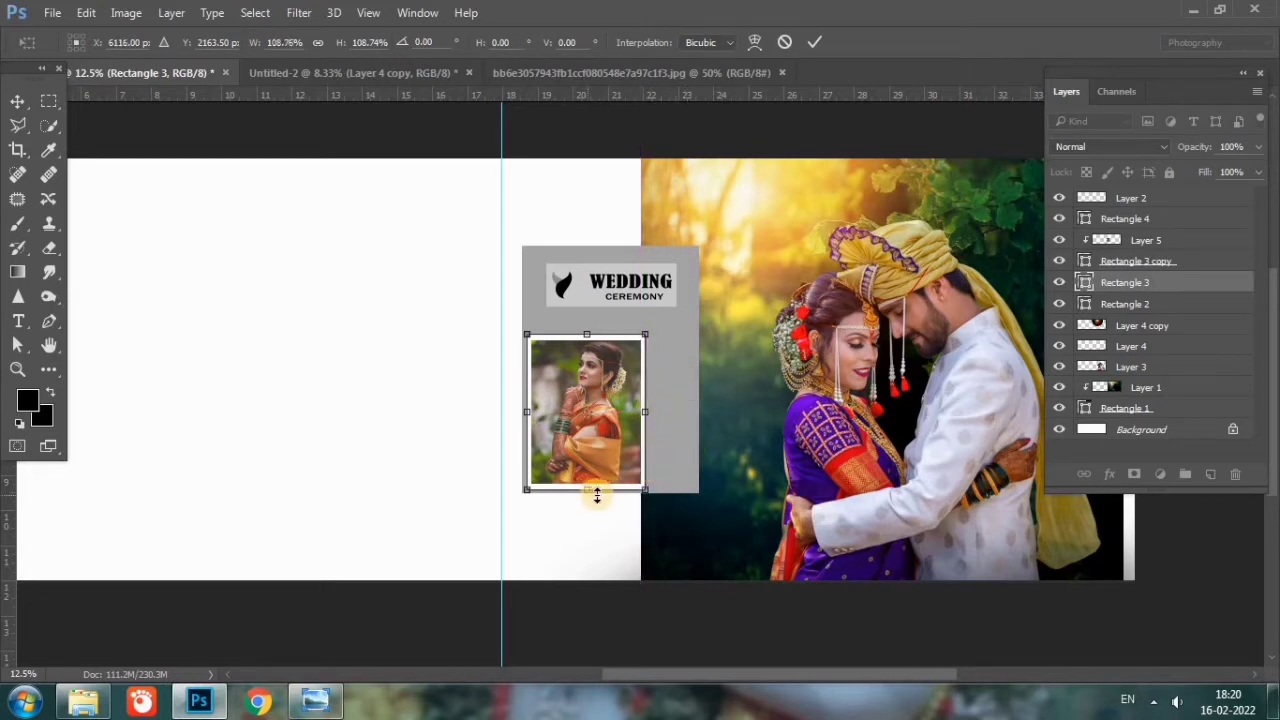
pyautogui.press('Return')
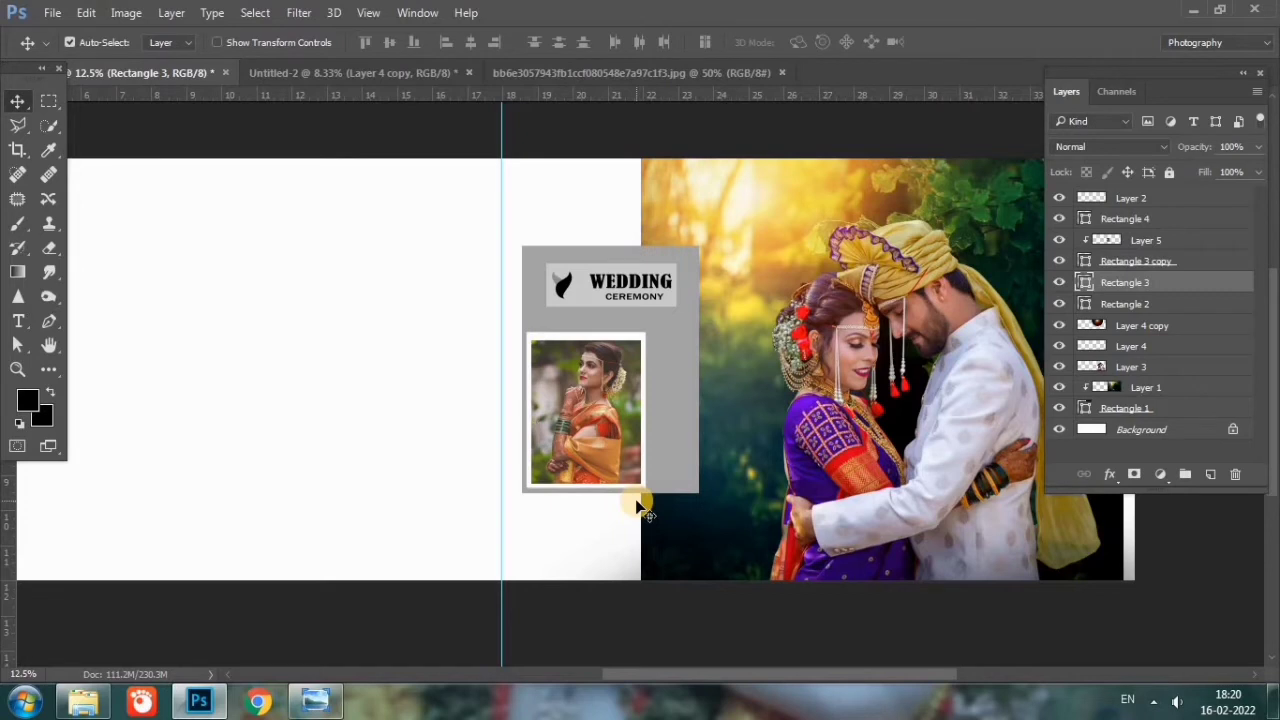
# Step: Shrink Layer 5 with Rectangle 3 copy slightly and nudge them up into place
pyautogui.click(632, 404)
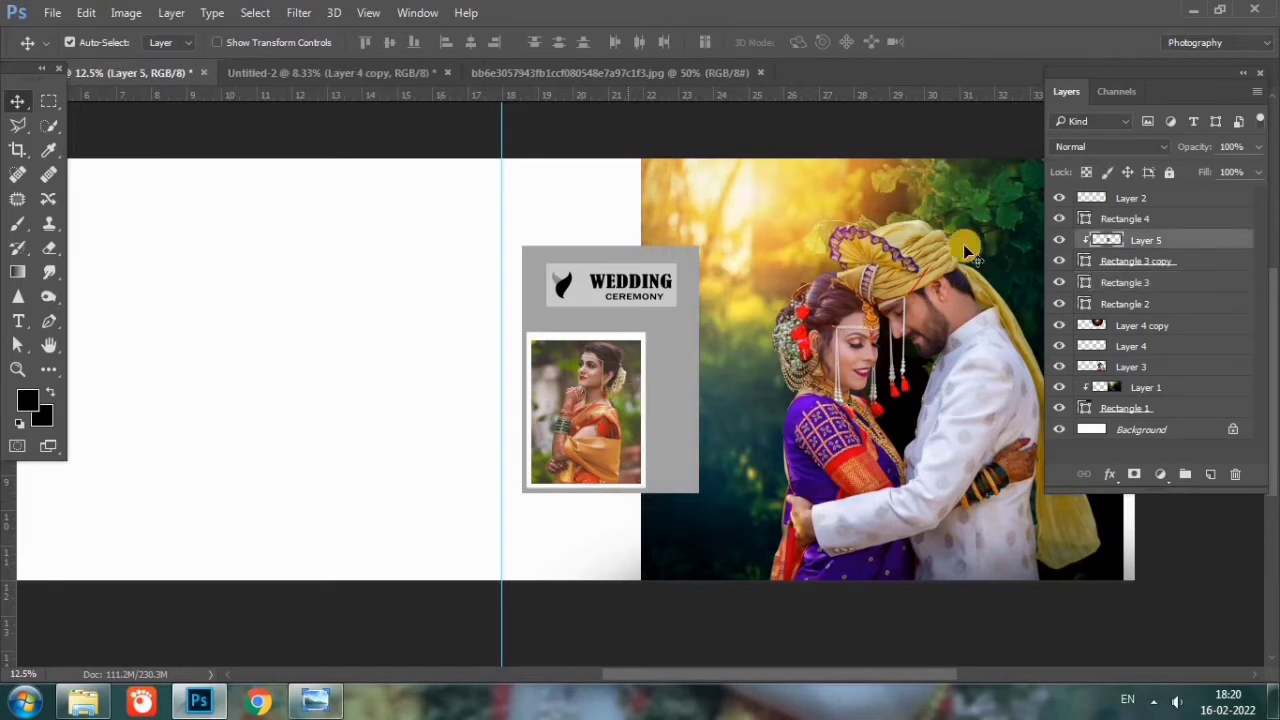
pyautogui.keyDown('shift'); pyautogui.click(1095, 262); pyautogui.keyUp('shift')
pyautogui.hotkey('ctrl', 't')
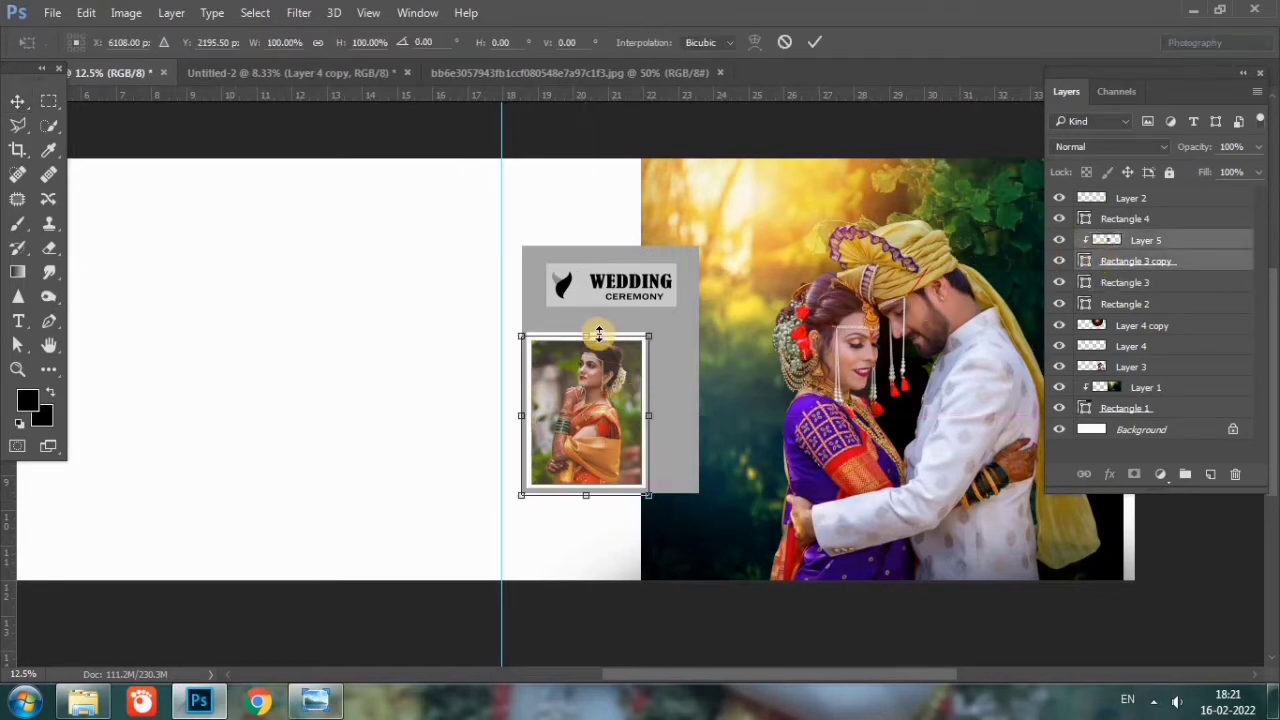
pyautogui.moveTo(646, 337); pyautogui.dragTo(642, 342)
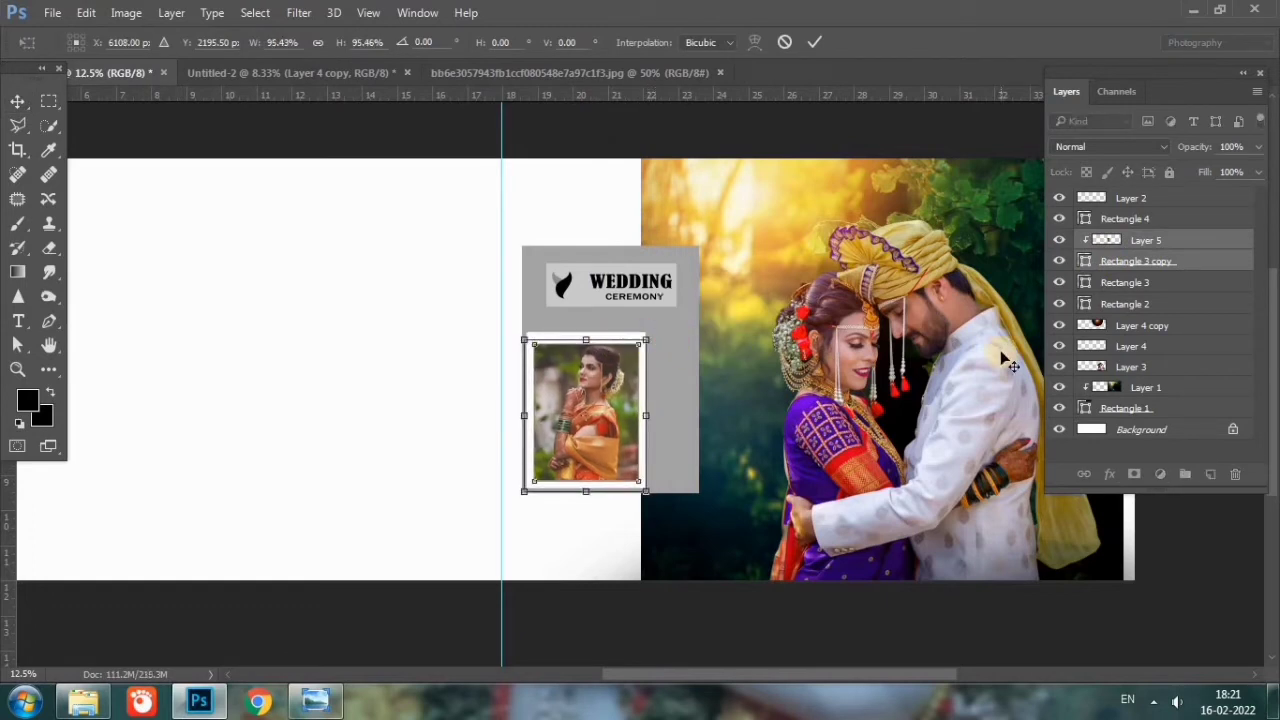
pyautogui.press('Return')
pyautogui.press('Up')
pyautogui.press('Up')
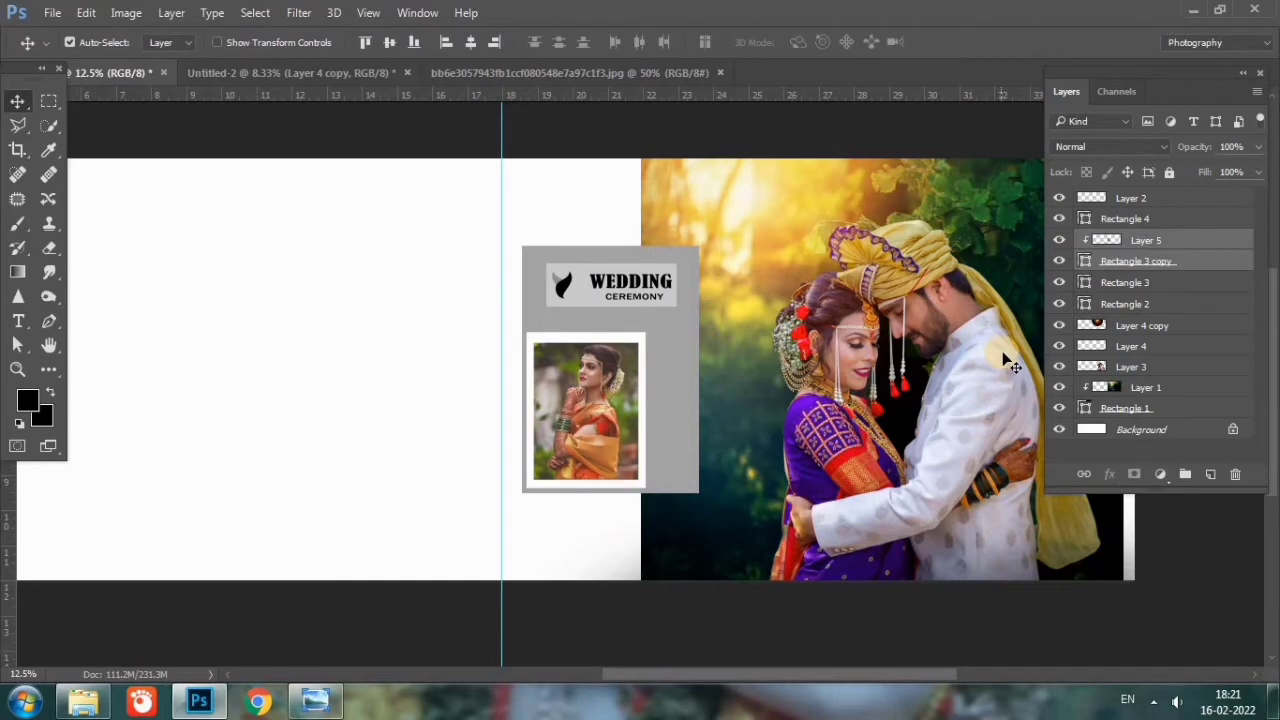
pyautogui.press('Up')
pyautogui.press('Up')
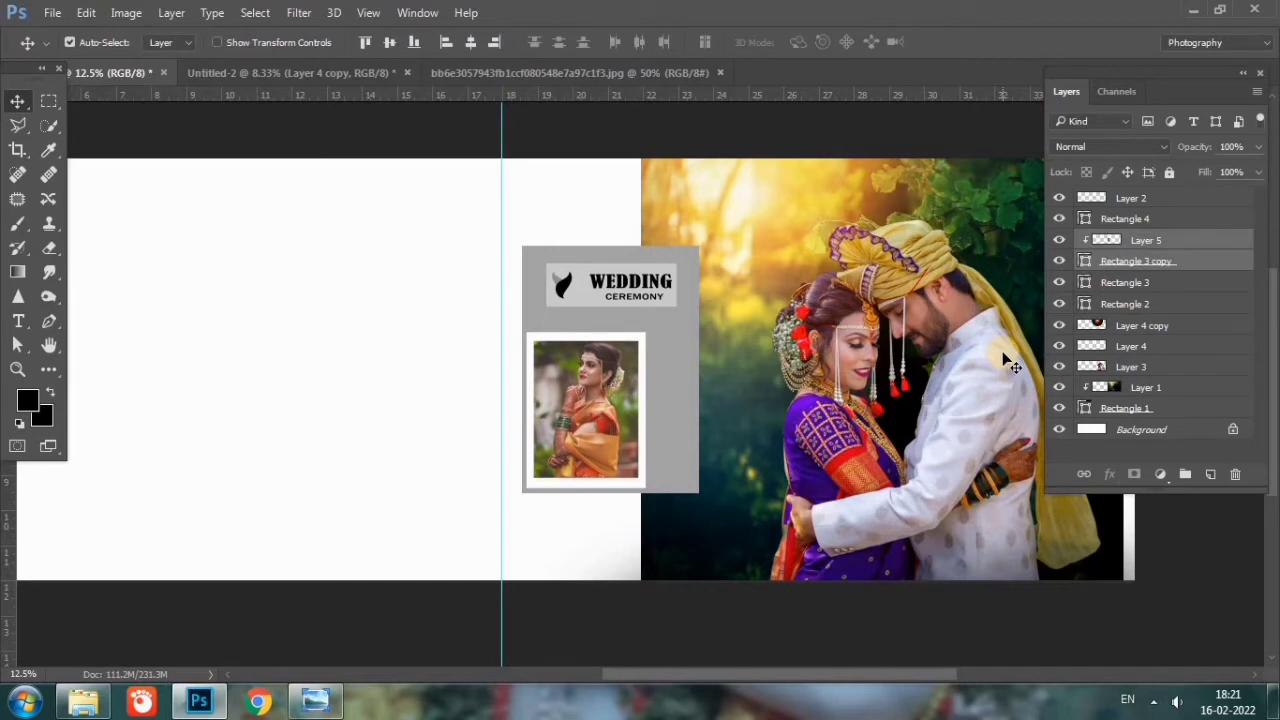
pyautogui.press('Down')
pyautogui.press('Down')
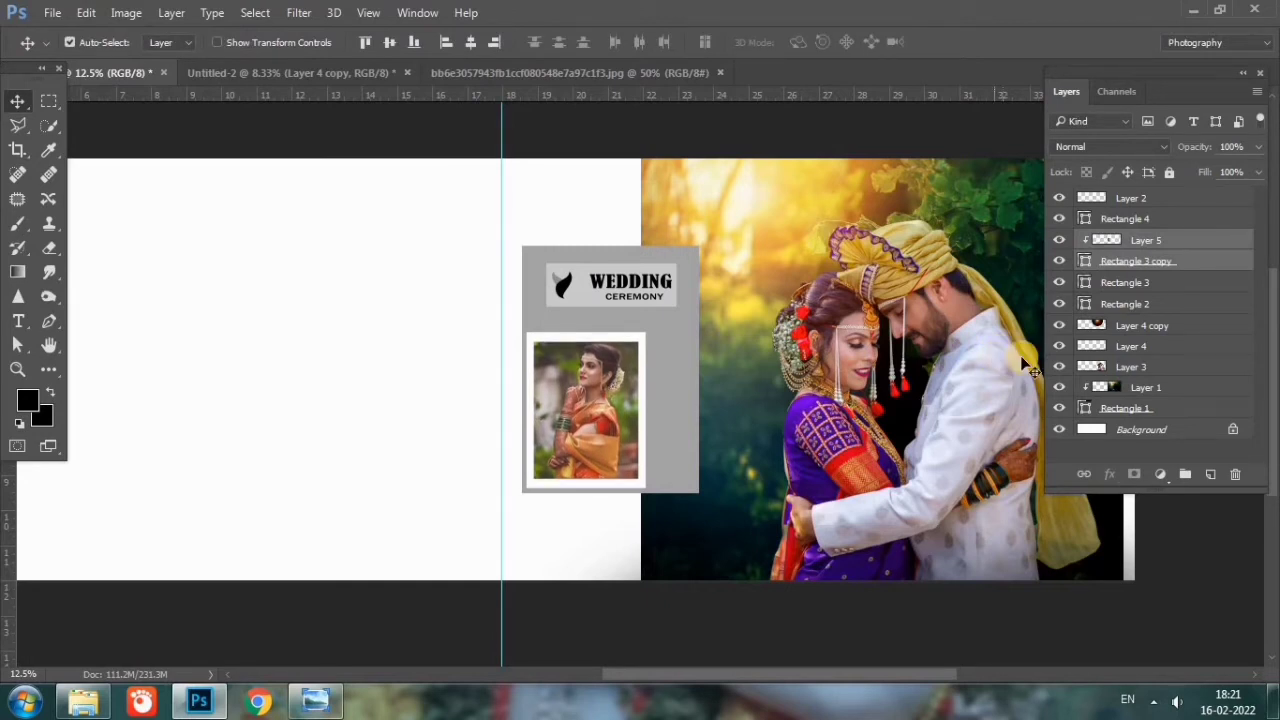
# Step: Scale the framed bride photo to about 94% and nudge it slightly right
pyautogui.click(1133, 288)
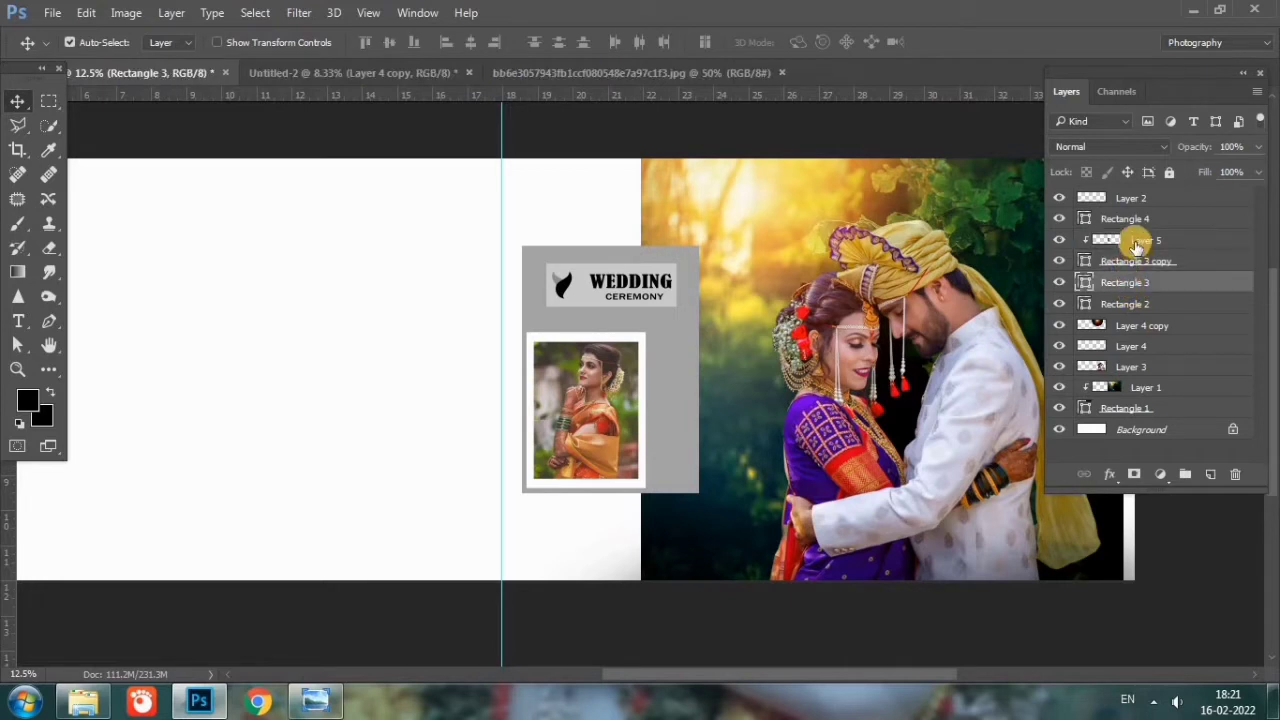
pyautogui.keyDown('shift'); pyautogui.click(1137, 243); pyautogui.keyUp('shift')
pyautogui.hotkey('ctrl', 't')
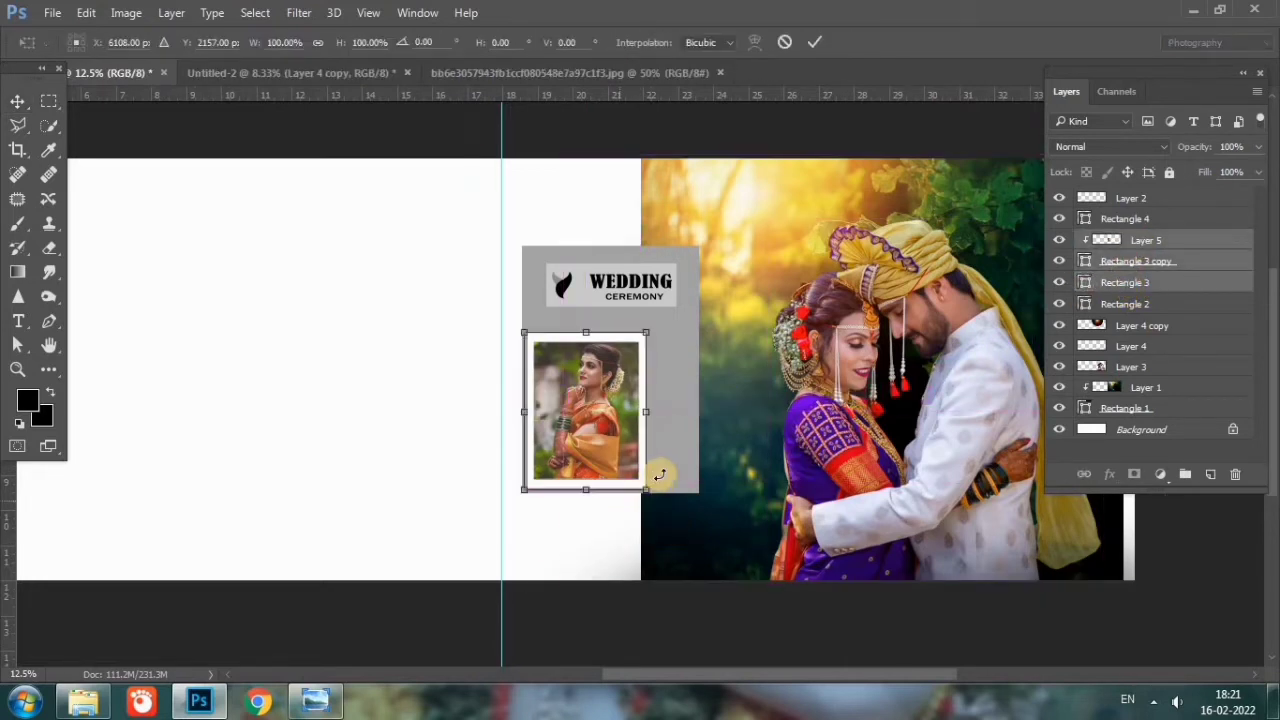
pyautogui.moveTo(644, 489); pyautogui.dragTo(637, 486)
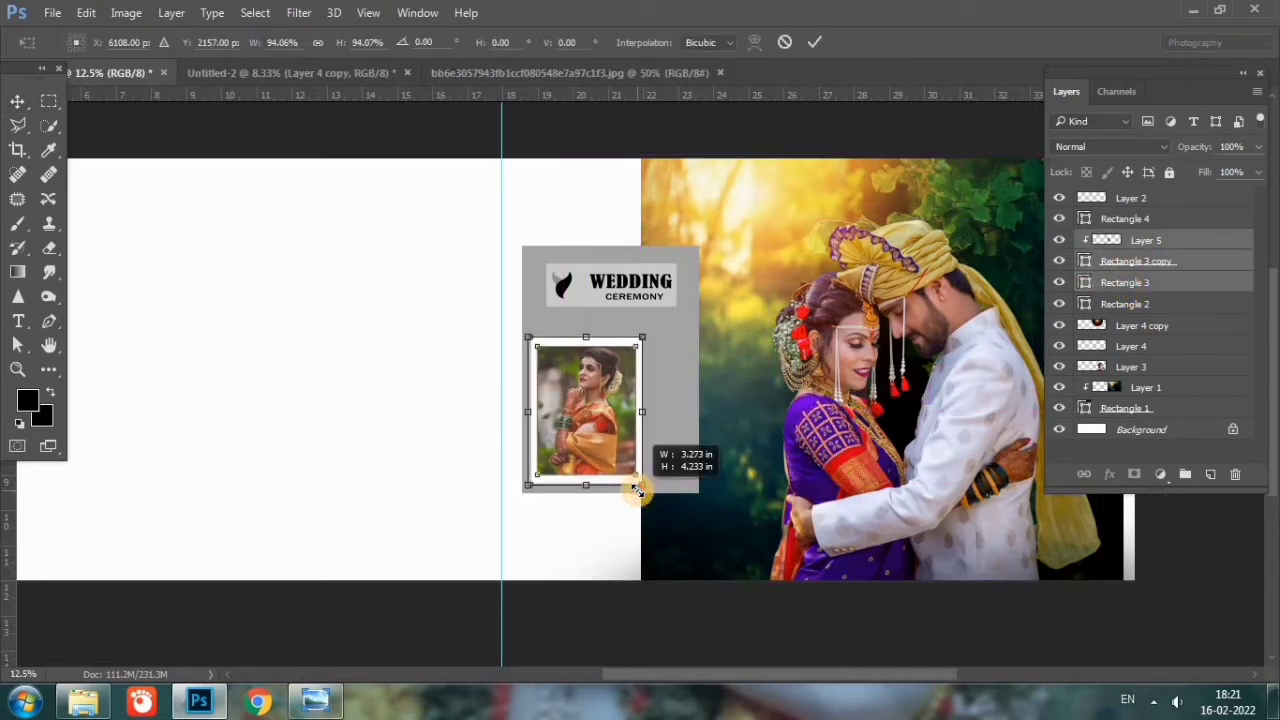
pyautogui.press('Return')
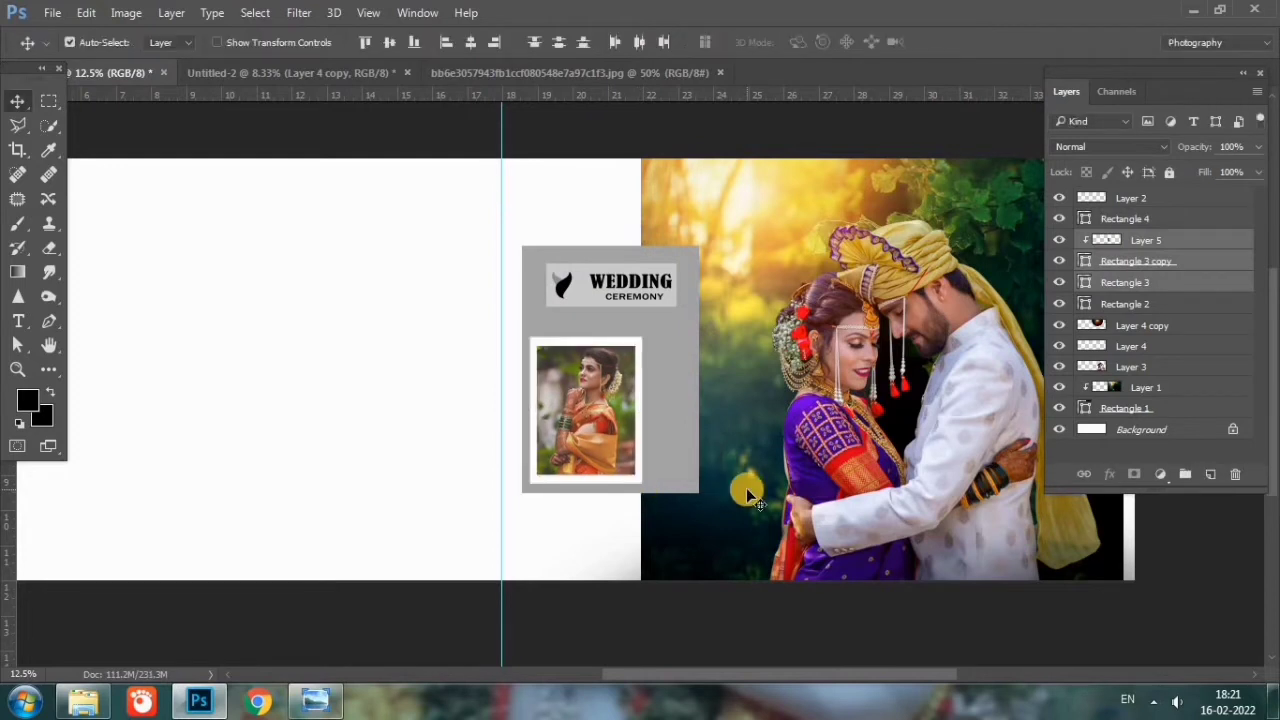
pyautogui.hotkey('shift', 'Right')
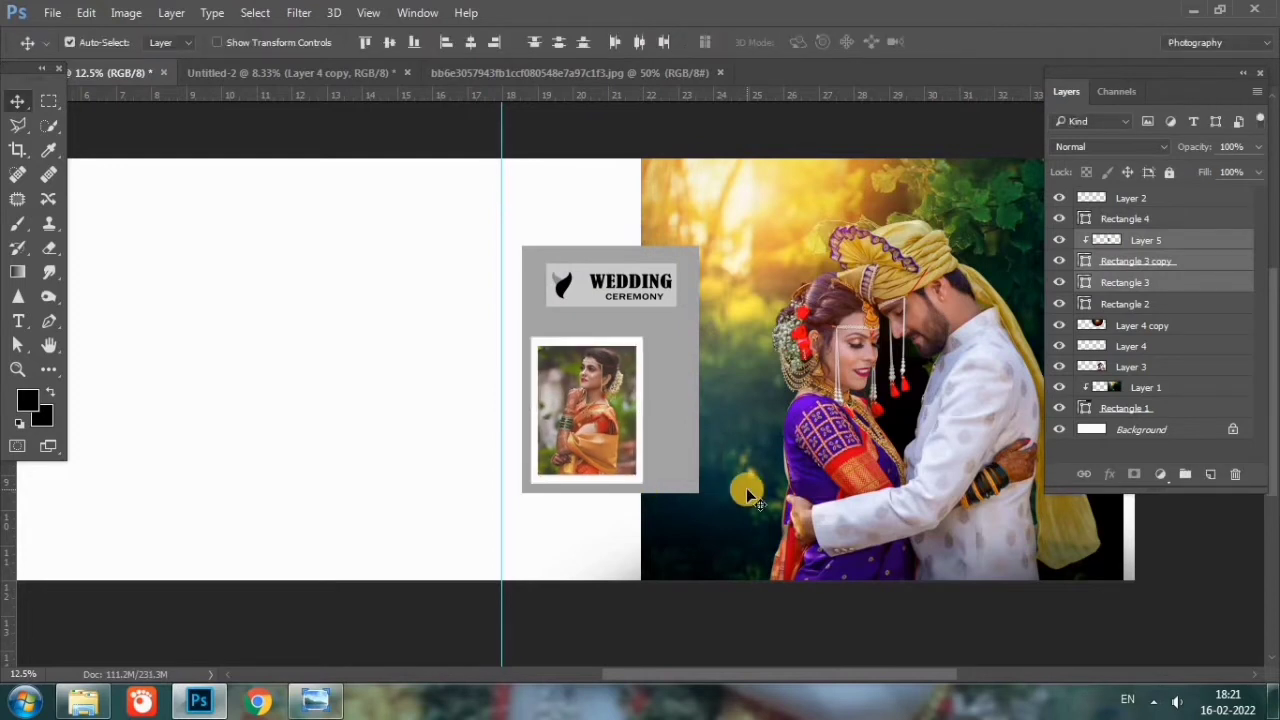
# Step: Scroll to the left page and draw Rectangle 5 at its top-left corner
pyautogui.click(1230, 199)
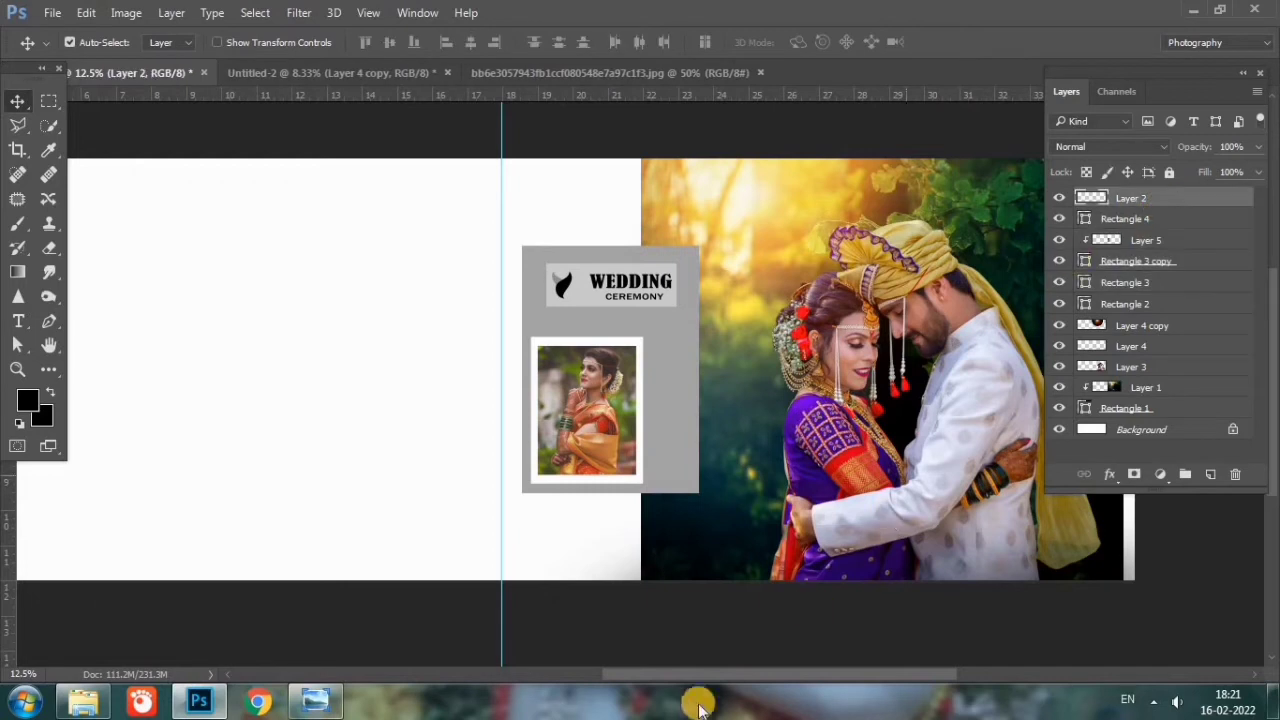
pyautogui.hscroll(-3, 740, 675)
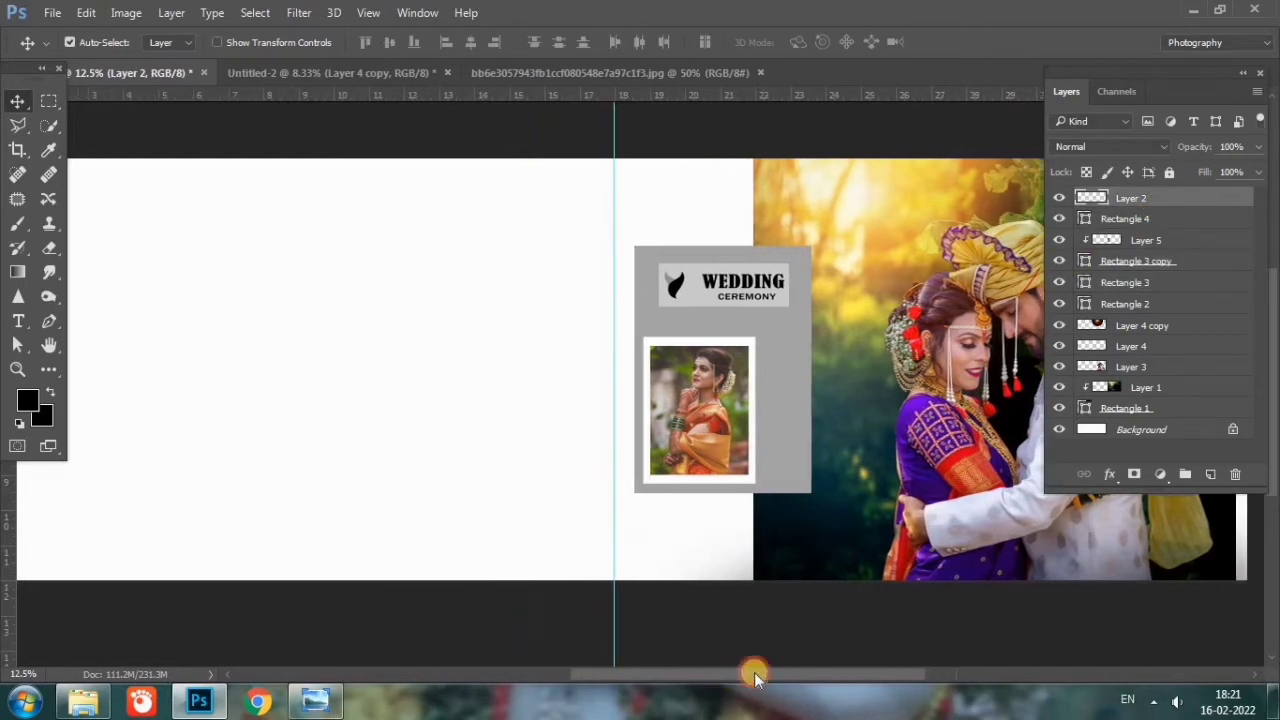
pyautogui.hscroll(8, 765, 677)
pyautogui.hscroll(-4, 740, 678)
pyautogui.hscroll(-4, 700, 684)
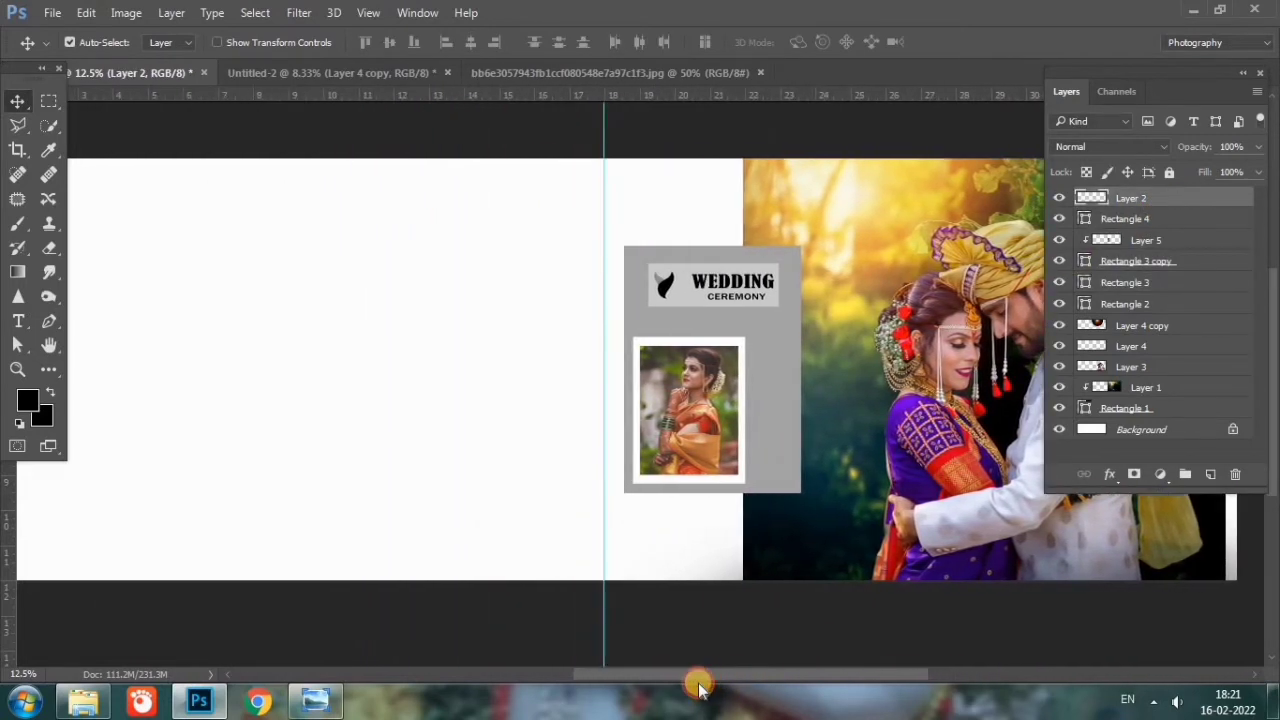
pyautogui.moveTo(698, 677); pyautogui.dragTo(606, 680)
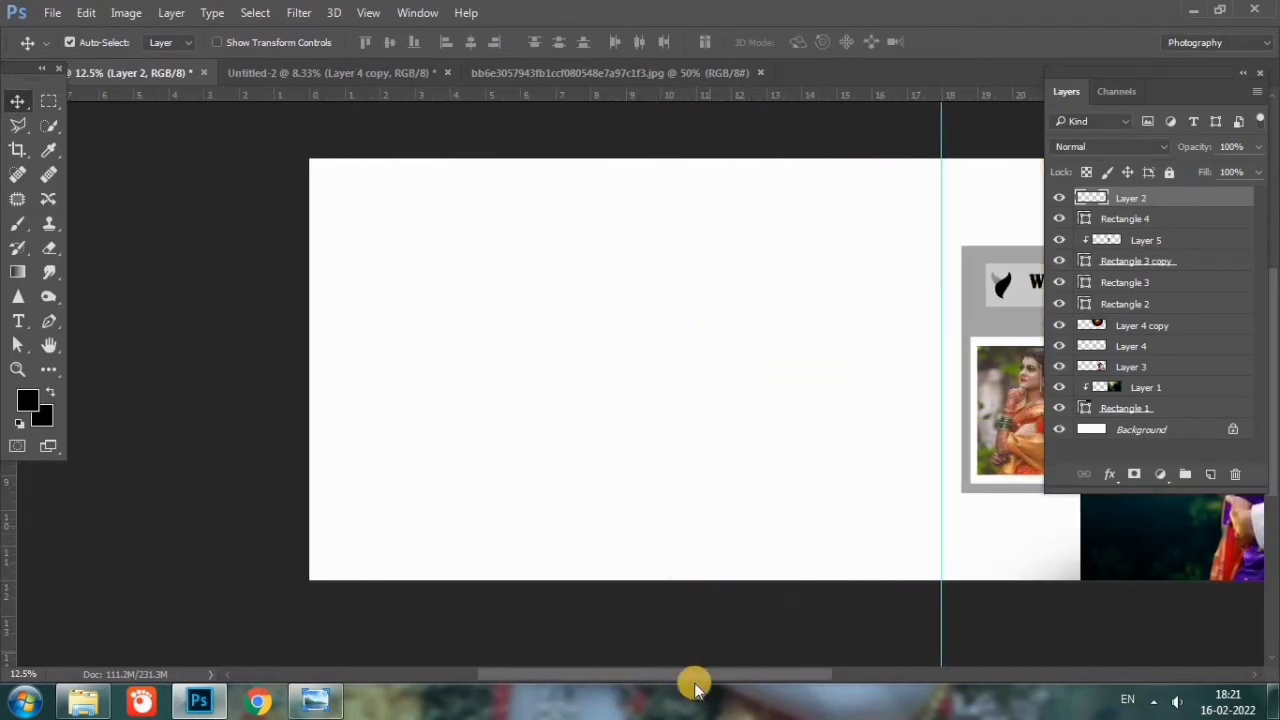
pyautogui.moveTo(708, 677); pyautogui.dragTo(620, 672)
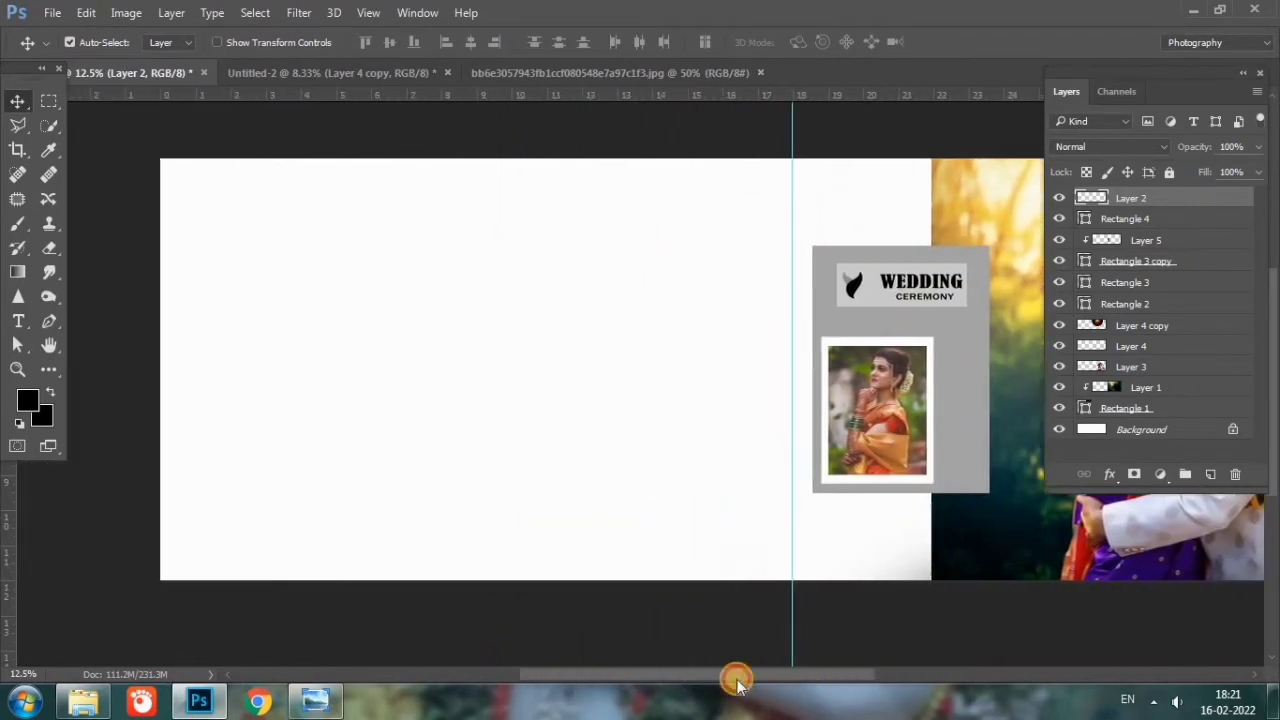
pyautogui.press('u')
pyautogui.moveTo(197, 137); pyautogui.dragTo(411, 288)
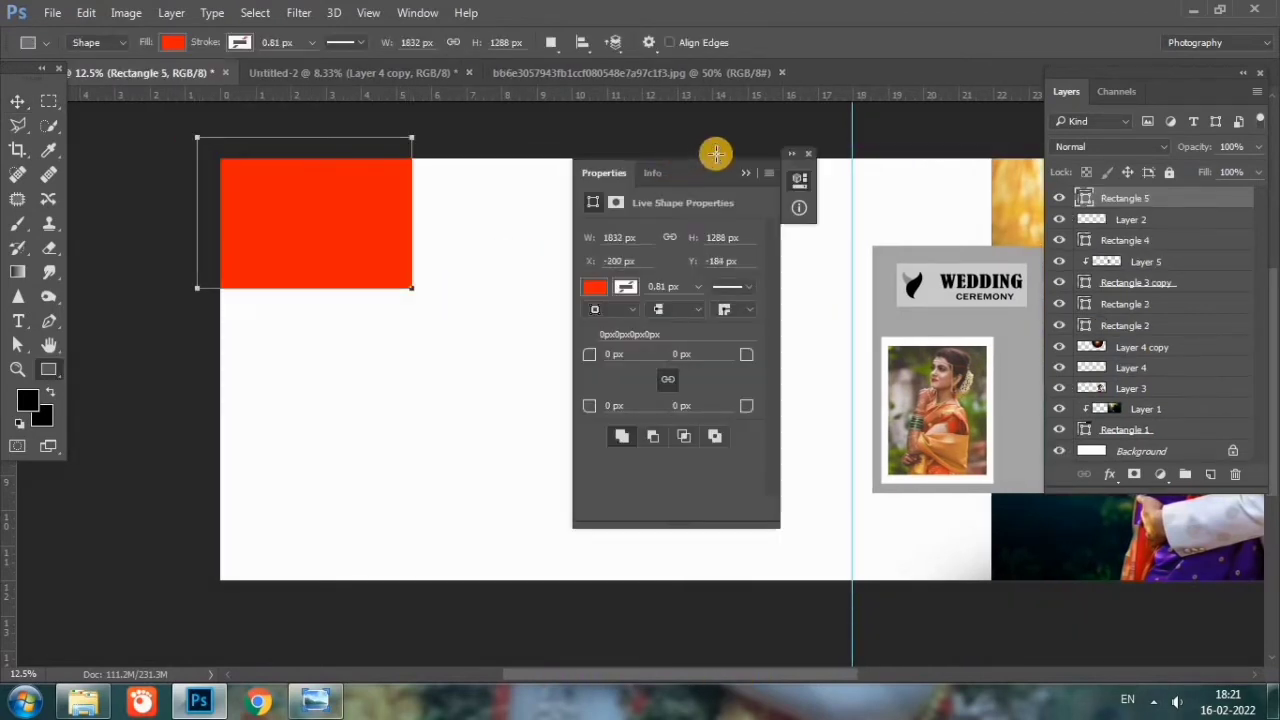
pyautogui.click(806, 157)
# Step: Fill Rectangle 5 light grey and draw a larger 4304 × 2464 px Rectangle 6 across the page
pyautogui.click(22, 106)
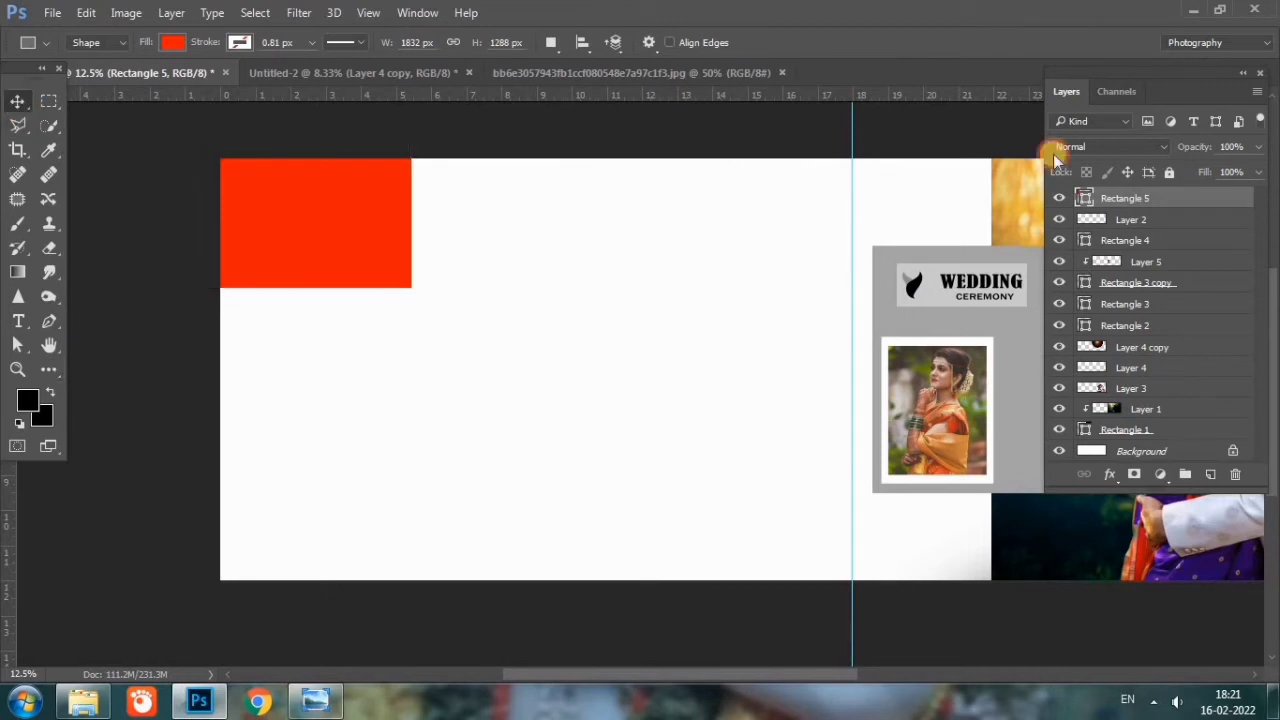
pyautogui.doubleClick(1085, 200)
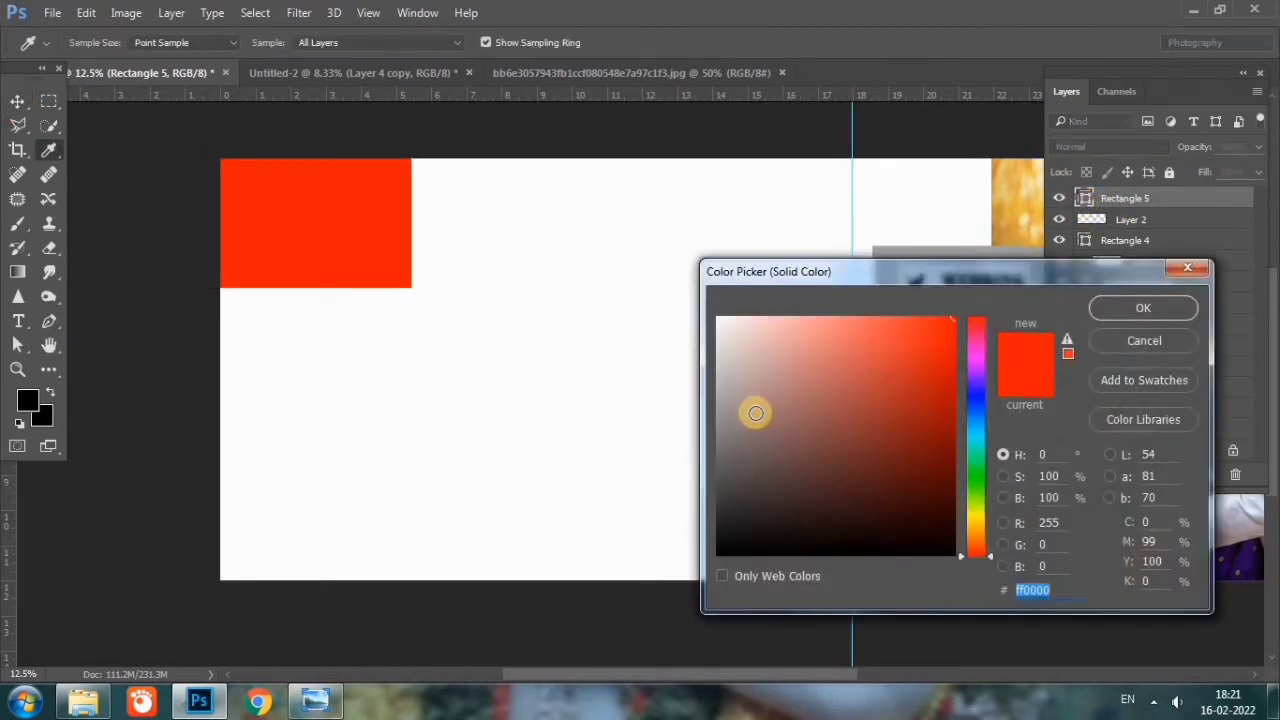
pyautogui.click(724, 393)
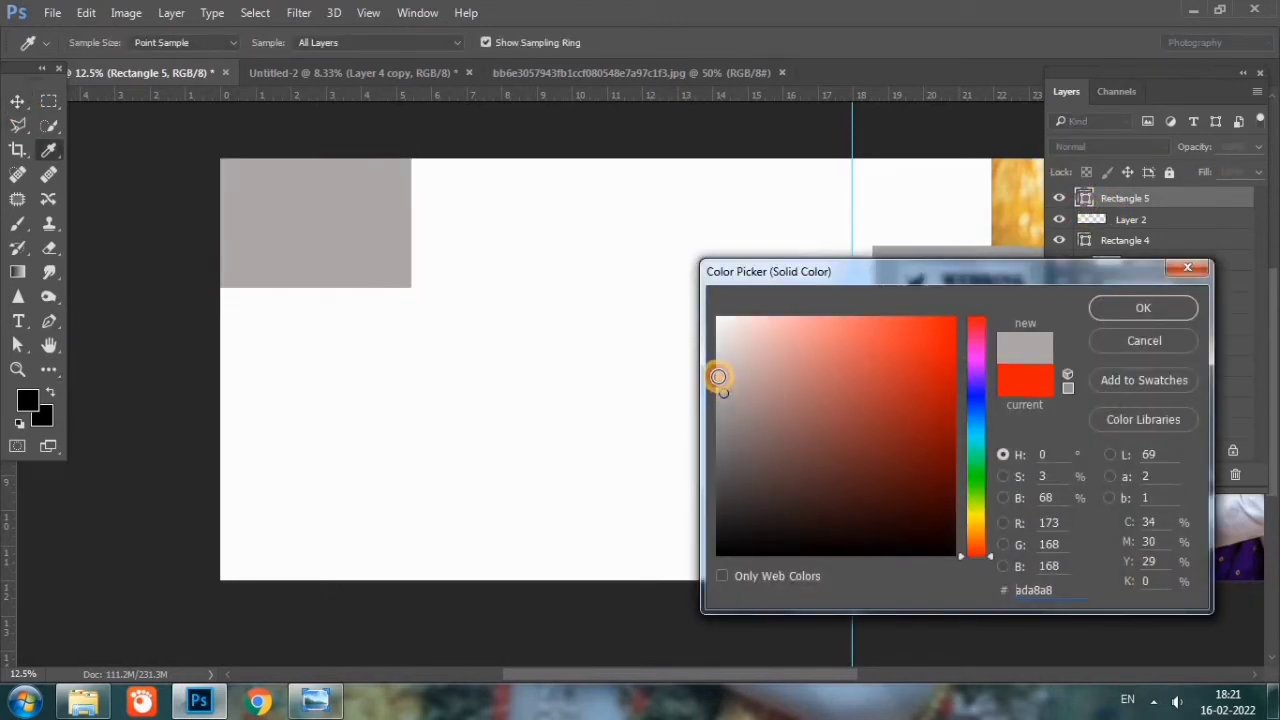
pyautogui.click(718, 372)
pyautogui.click(1143, 307)
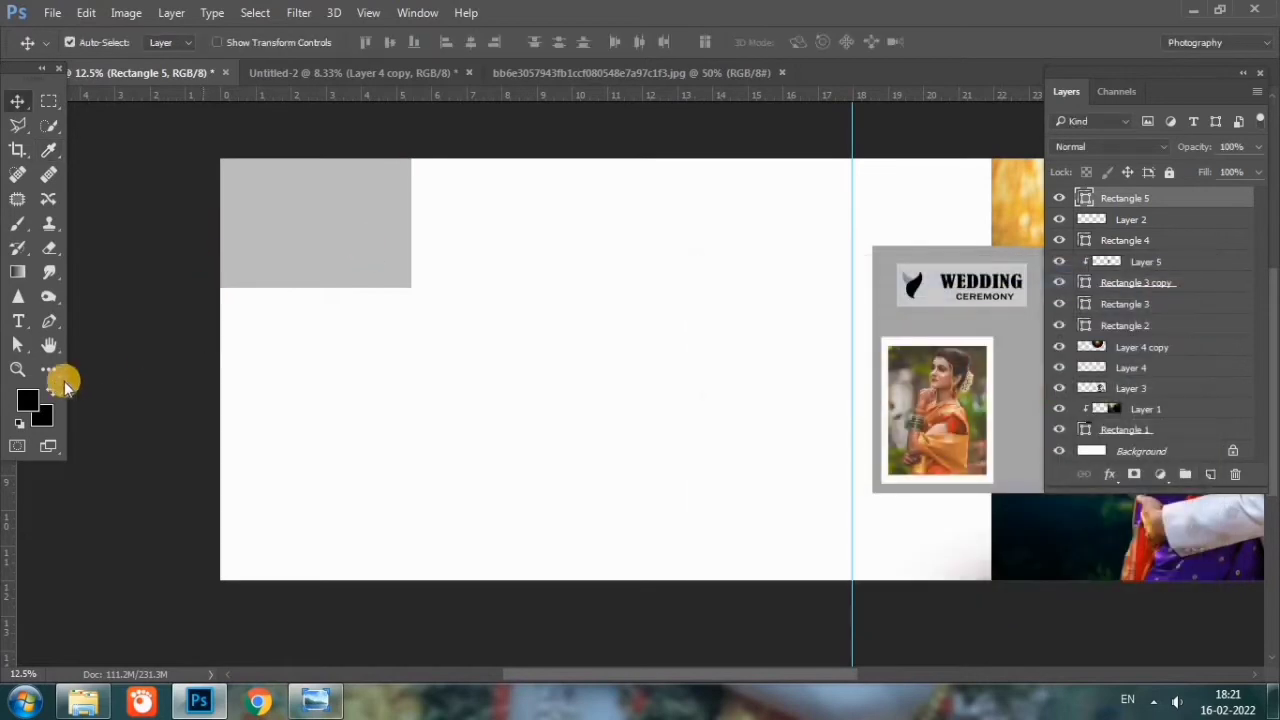
pyautogui.click(49, 370)
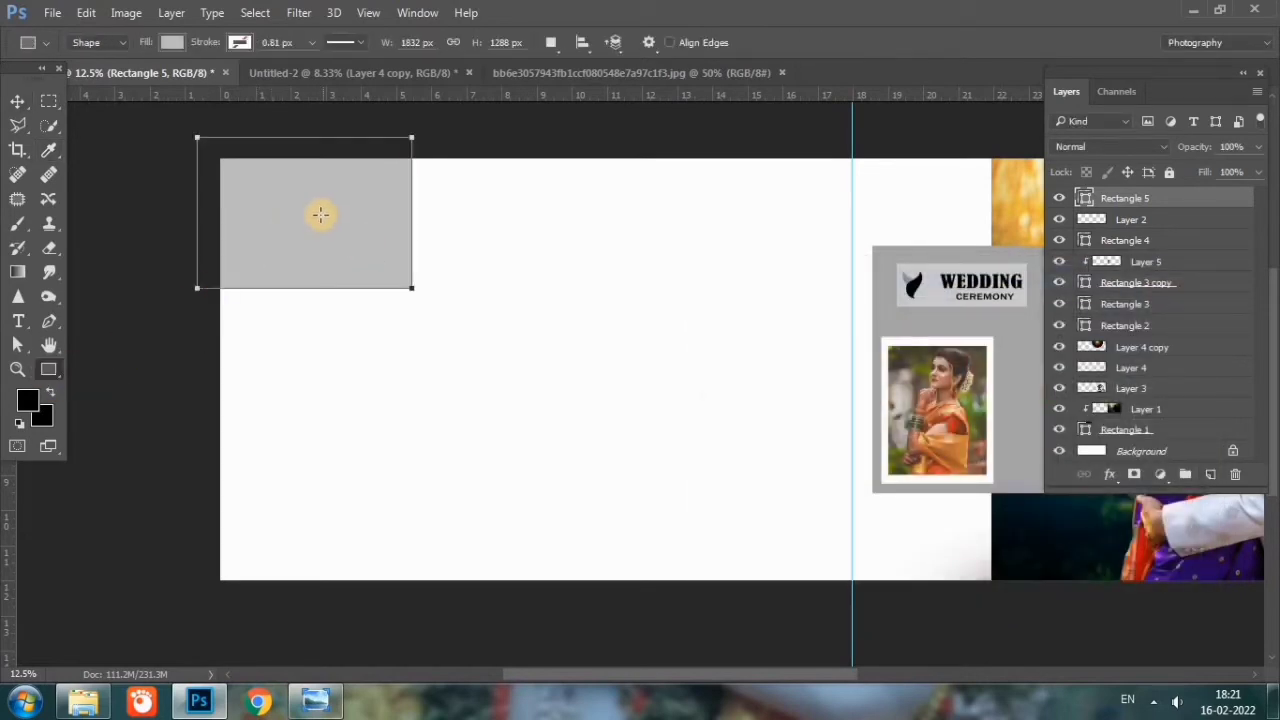
pyautogui.moveTo(309, 219); pyautogui.dragTo(813, 507)
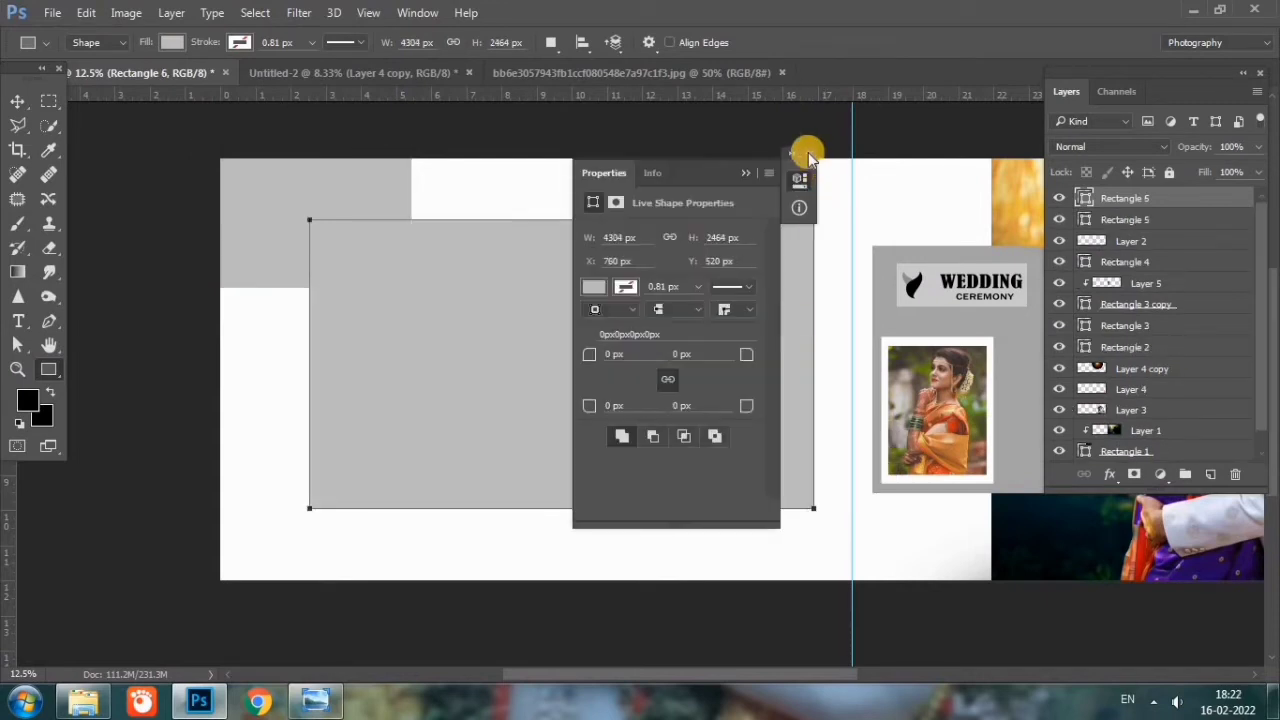
# Step: Fill Rectangle 6 black and shift it up and right to overlap the grey corner block
pyautogui.click(119, 118)
pyautogui.press('v')
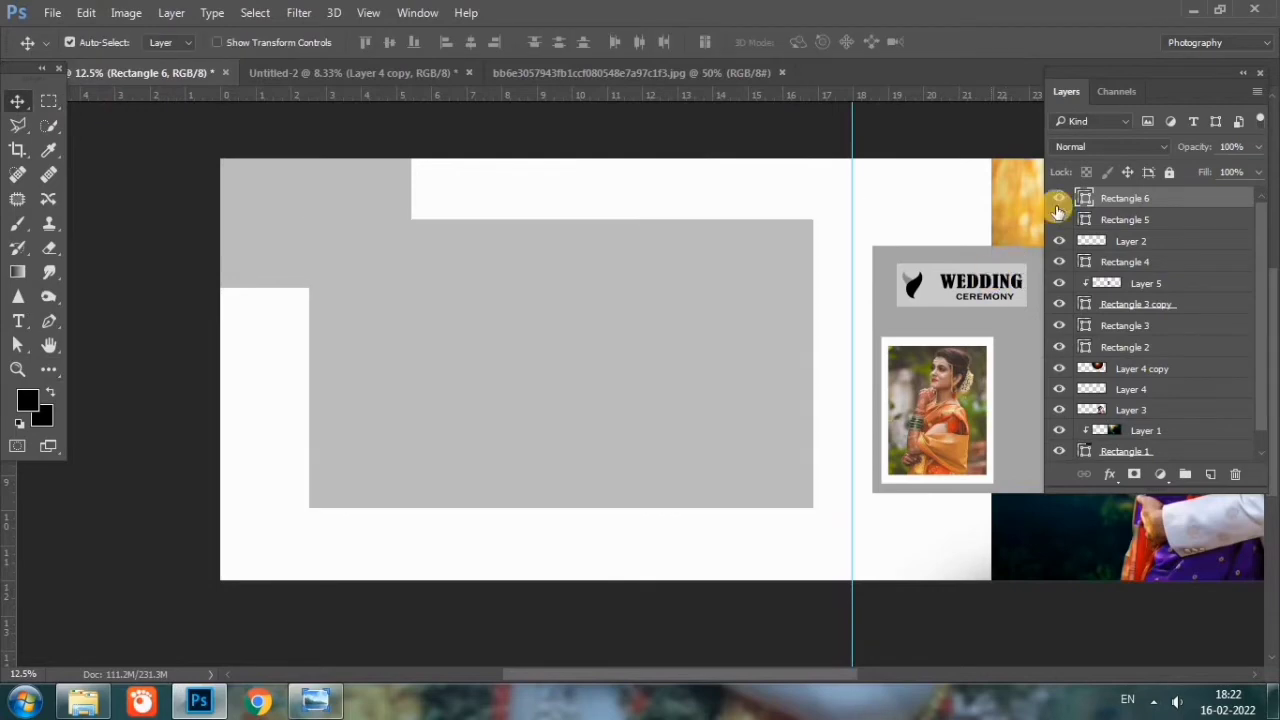
pyautogui.doubleClick(1090, 198)
pyautogui.moveTo(863, 454); pyautogui.dragTo(694, 606)
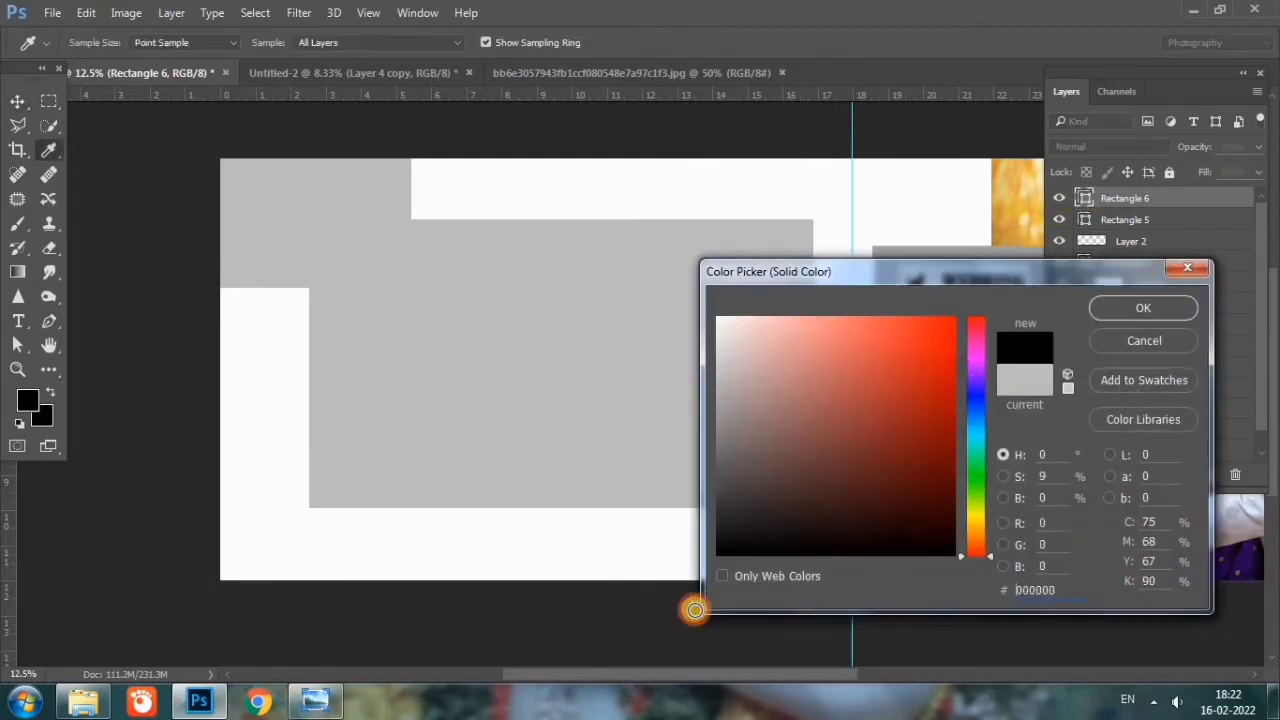
pyautogui.click(1102, 304)
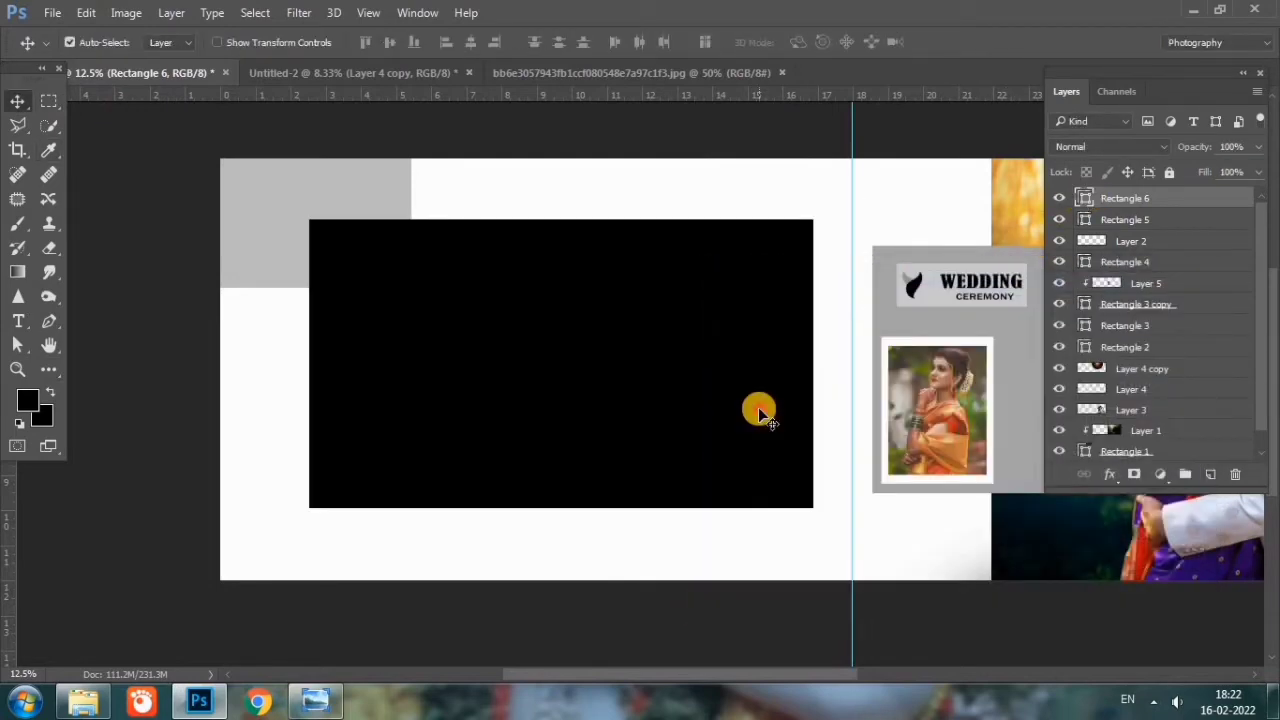
pyautogui.moveTo(760, 412); pyautogui.dragTo(767, 412)
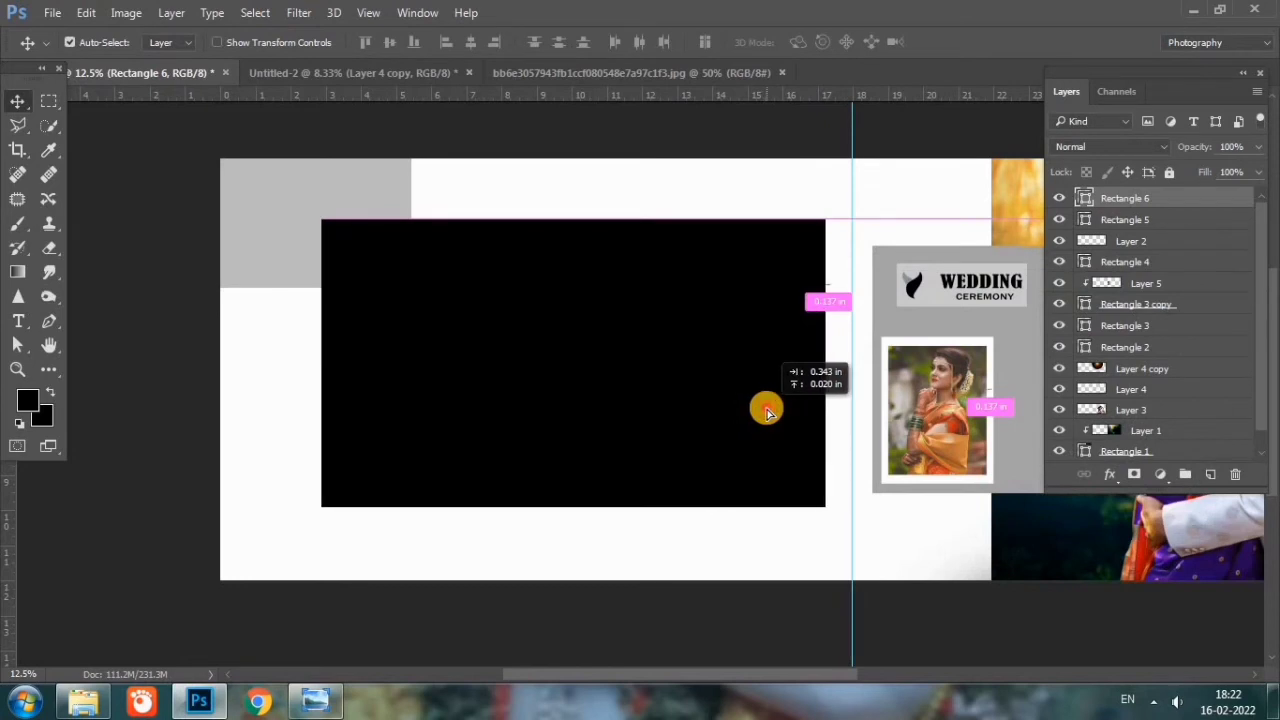
pyautogui.moveTo(767, 411); pyautogui.dragTo(774, 403)
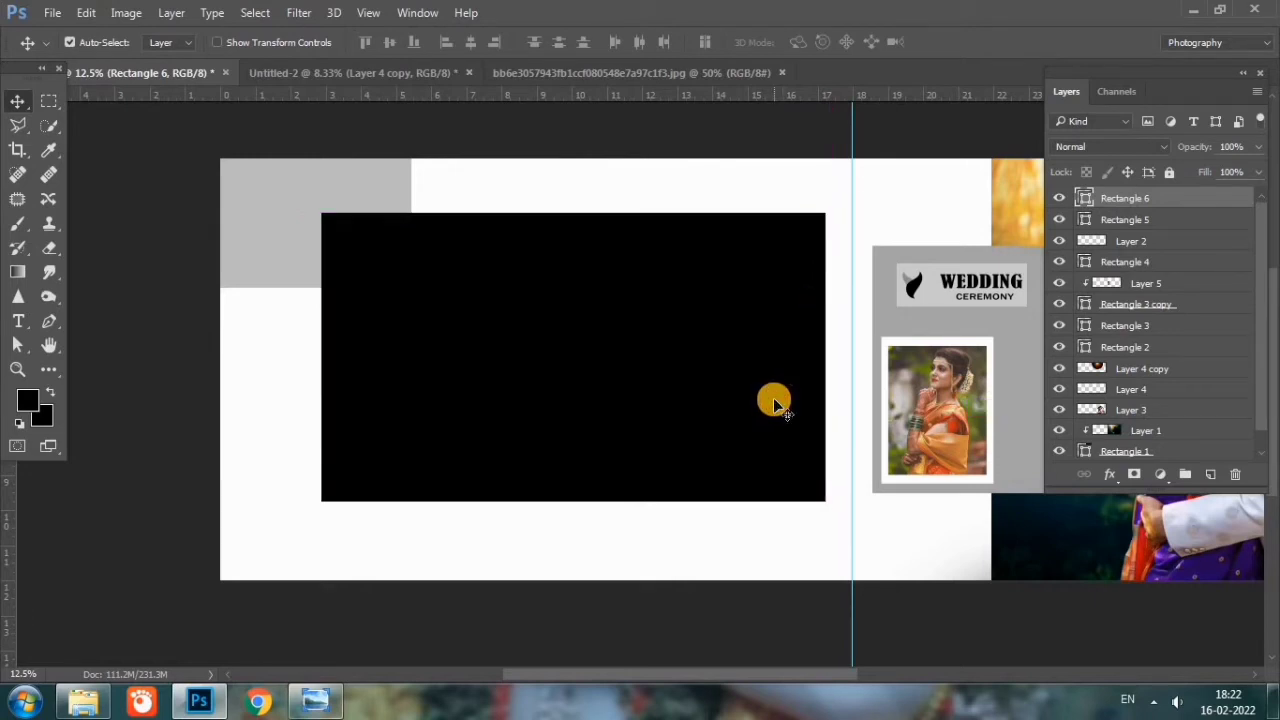
pyautogui.hotkey('shift', 'Right')
pyautogui.hotkey('shift', 'Right')
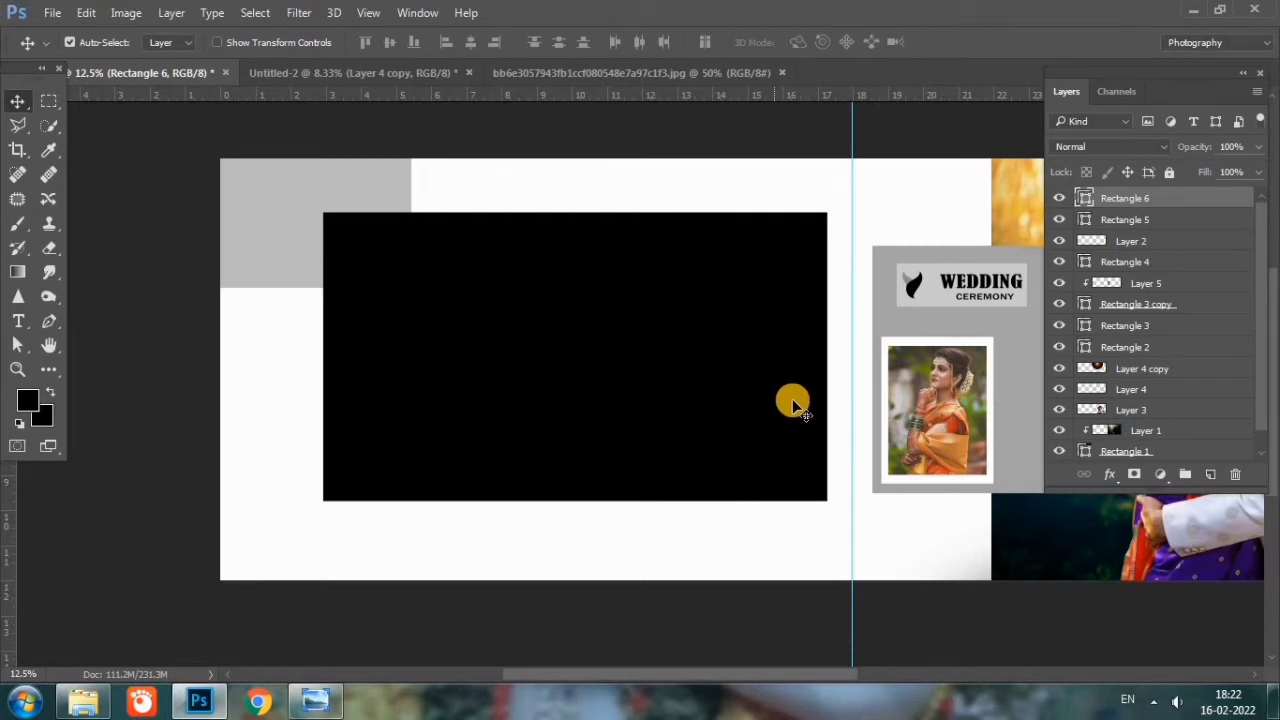
# Step: Close the bb6e bride photo and drag Untitled-2's forest layer onto the spread as Layer 6
pyautogui.click(666, 73)
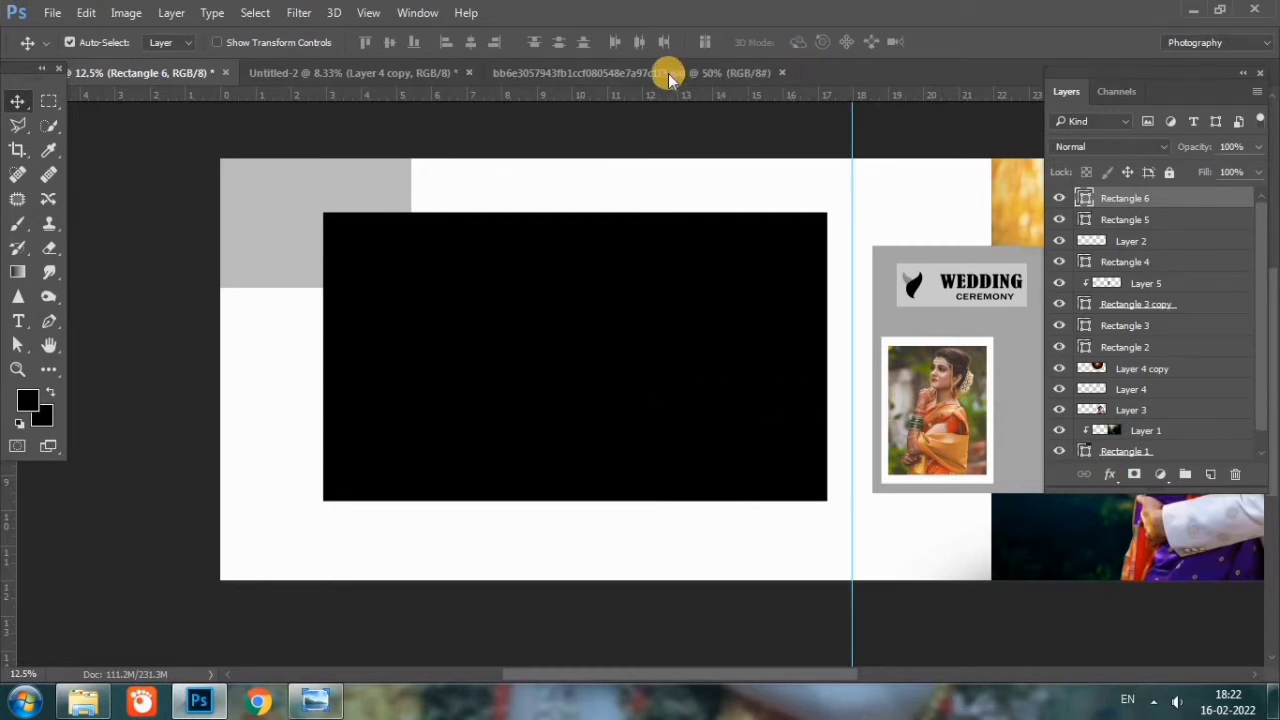
pyautogui.click(776, 74)
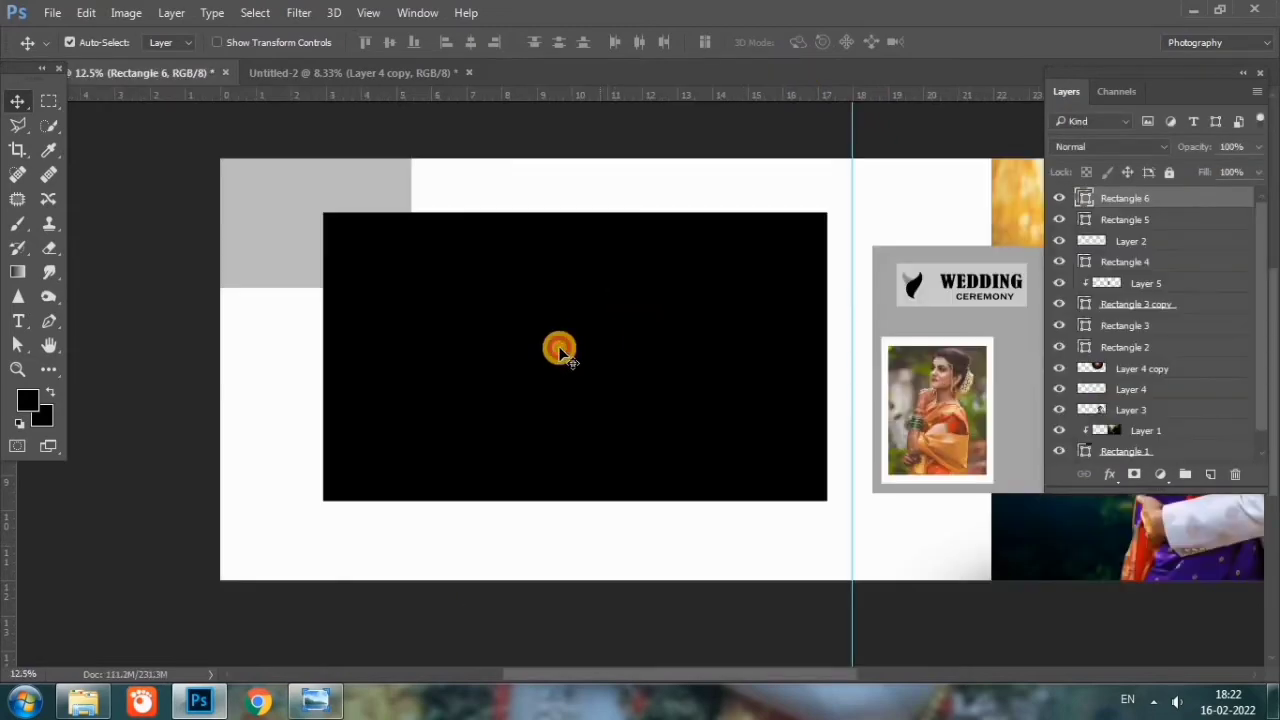
pyautogui.click(86, 704)
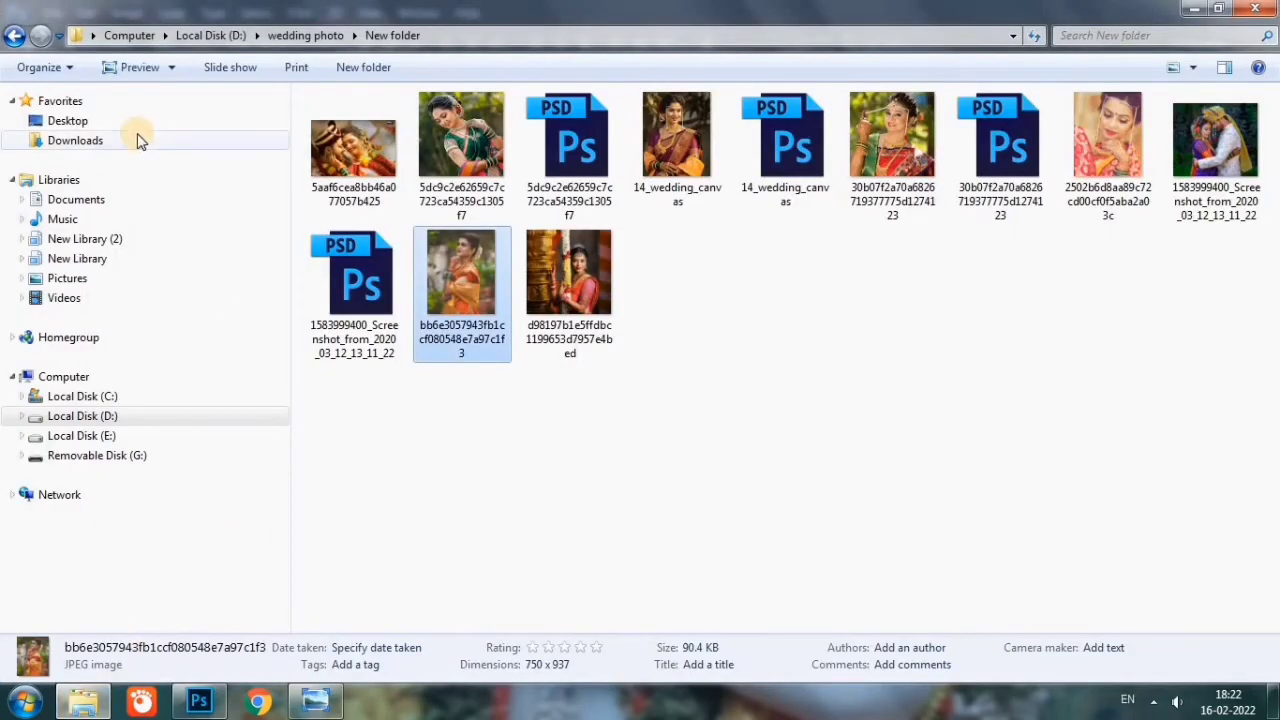
pyautogui.click(1196, 10)
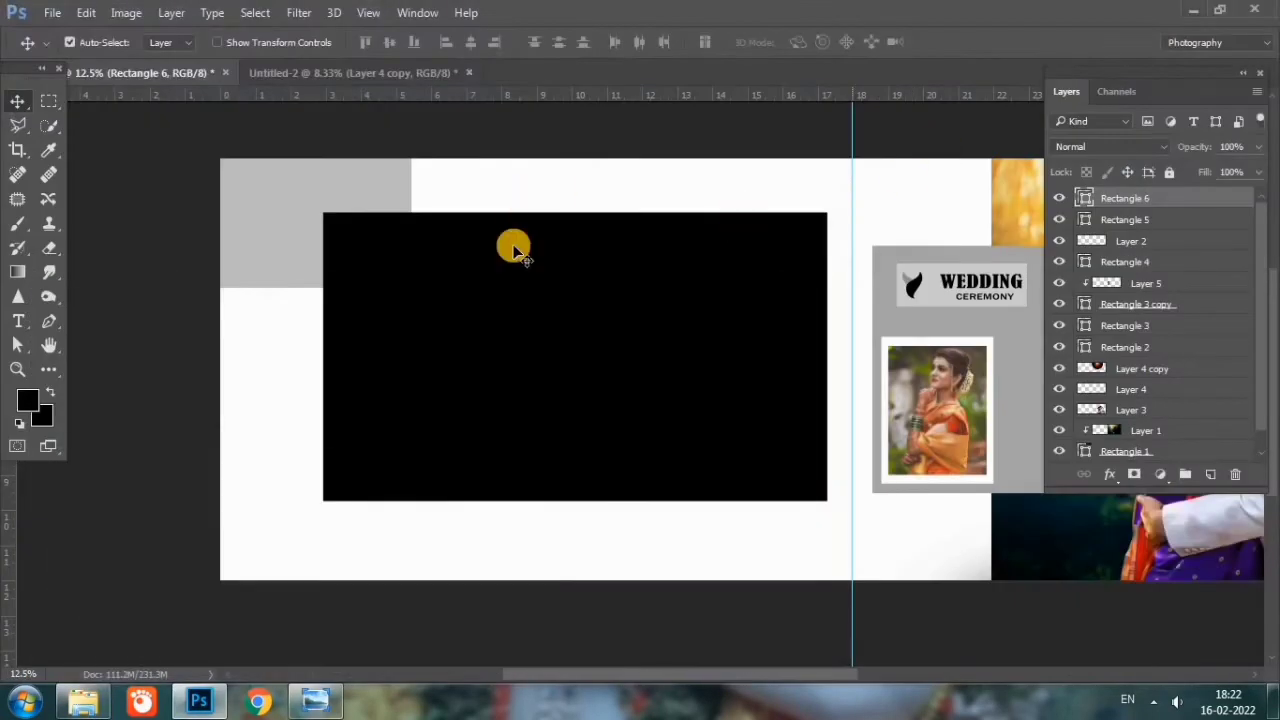
pyautogui.click(370, 78)
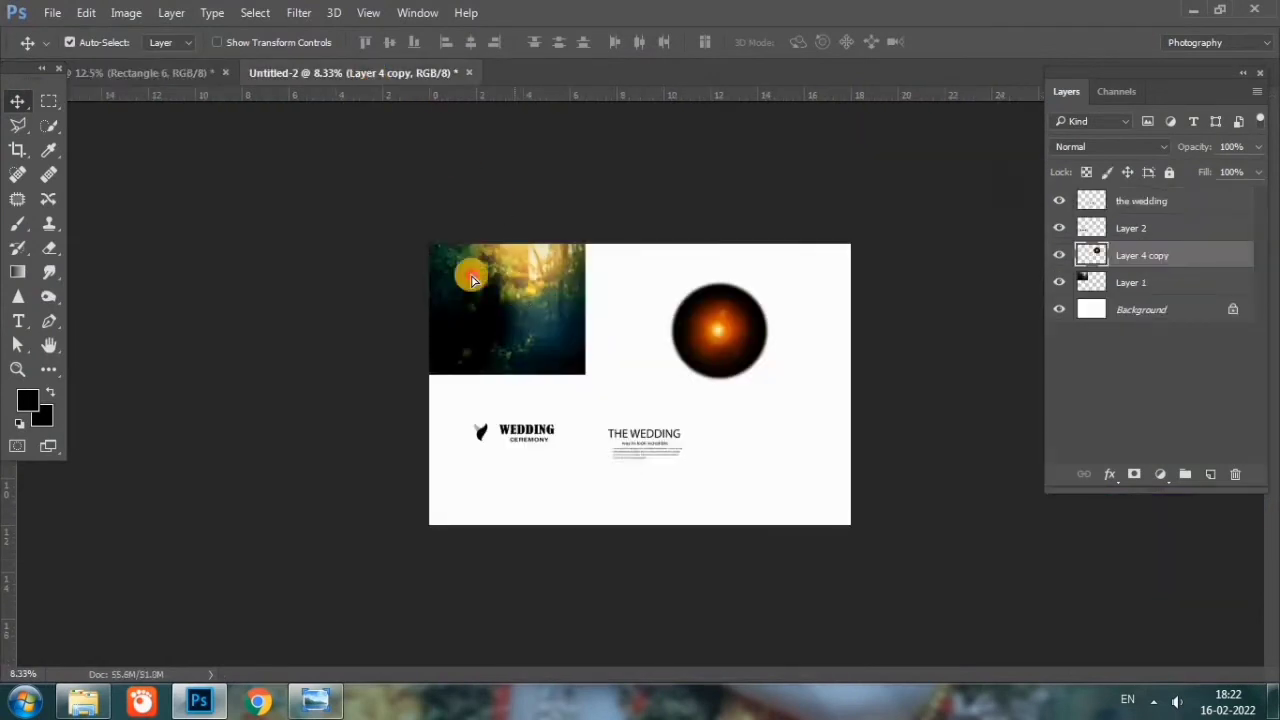
pyautogui.moveTo(465, 271)
pyautogui.mouseDown()
pyautogui.moveTo(222, 77)
pyautogui.moveTo(600, 366)
pyautogui.mouseUp()
# Step: Clip the forest photo to the black Rectangle 6 and resize it to fill the panel
pyautogui.rightClick(1179, 197)
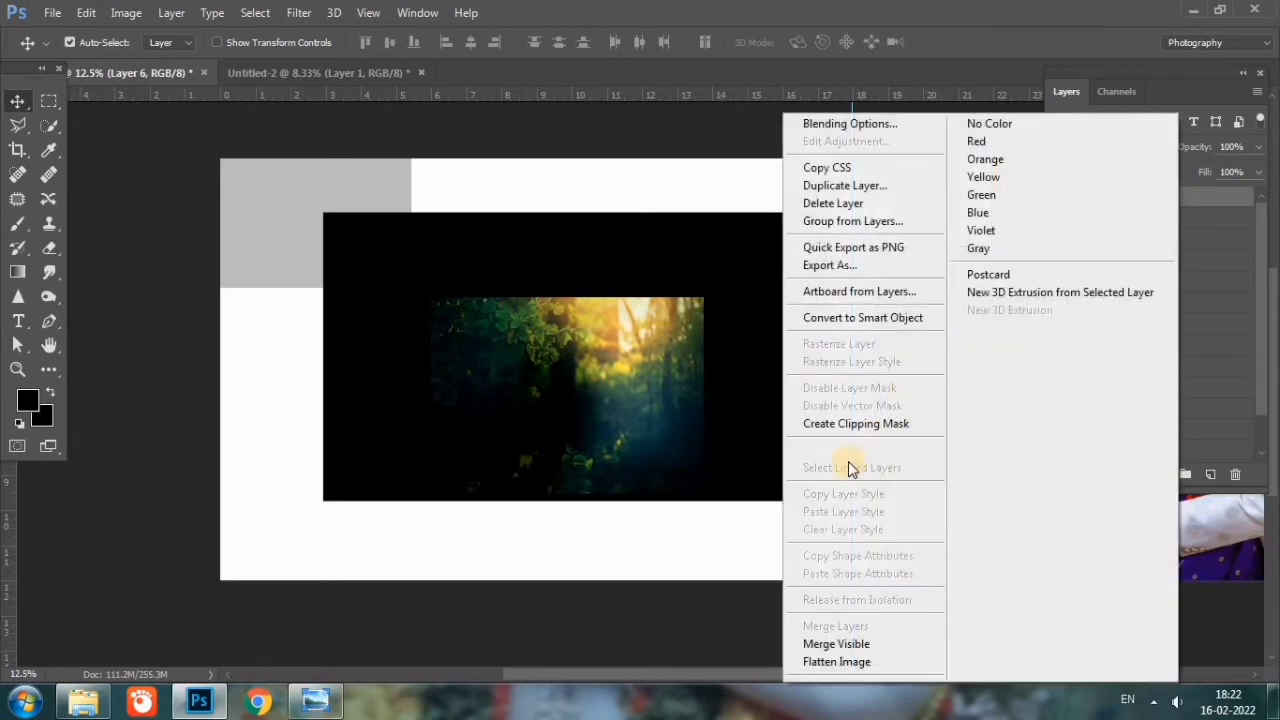
pyautogui.click(849, 420)
pyautogui.hotkey('ctrl', 't')
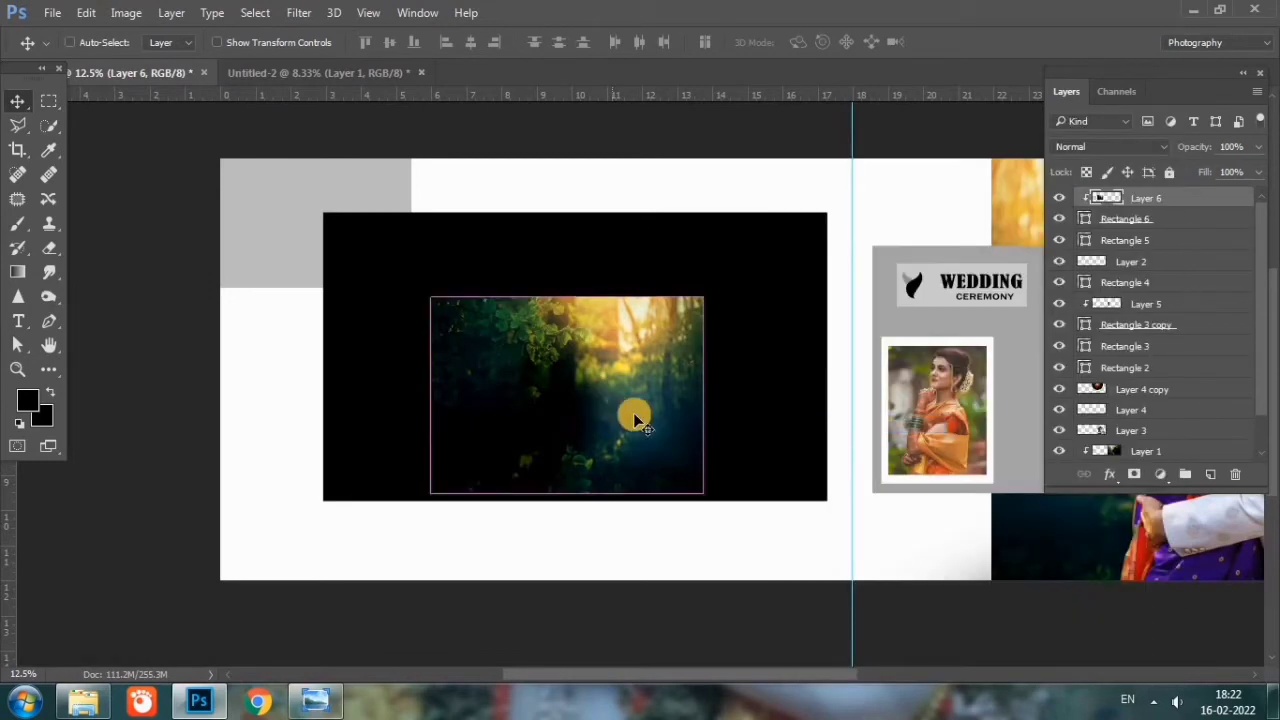
pyautogui.moveTo(703, 497); pyautogui.dragTo(847, 571)
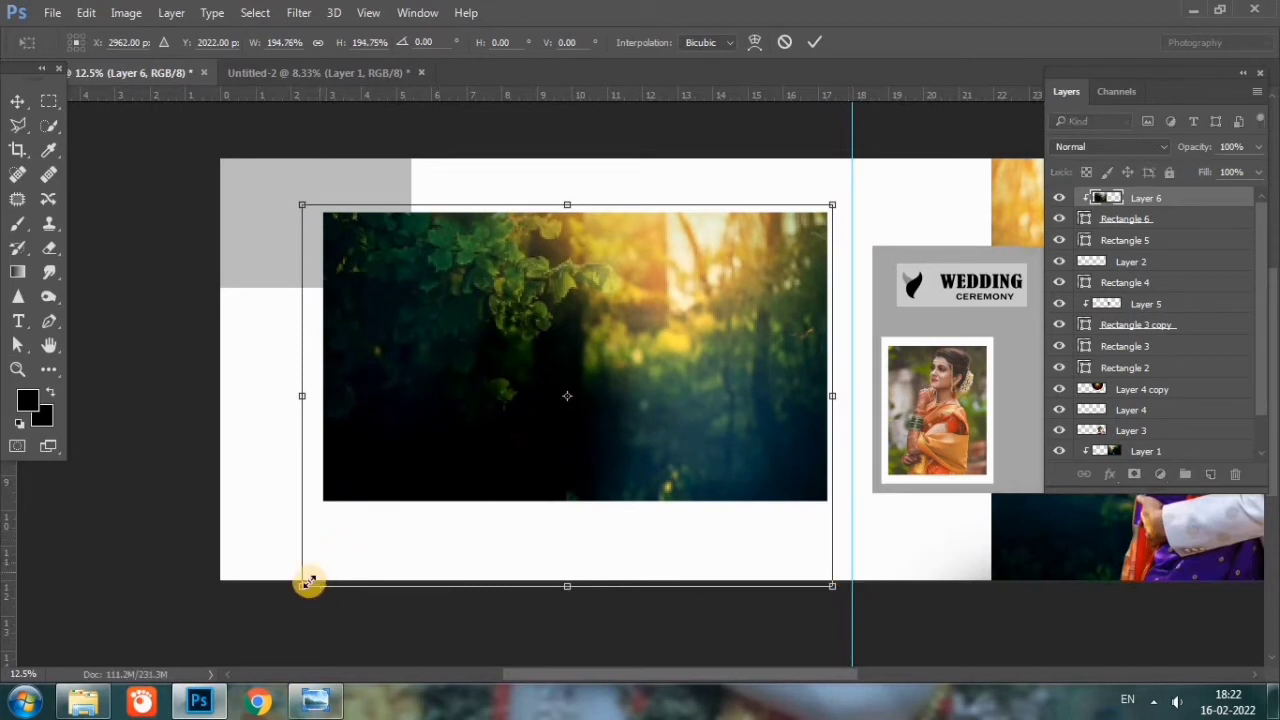
pyautogui.moveTo(314, 578); pyautogui.dragTo(329, 566)
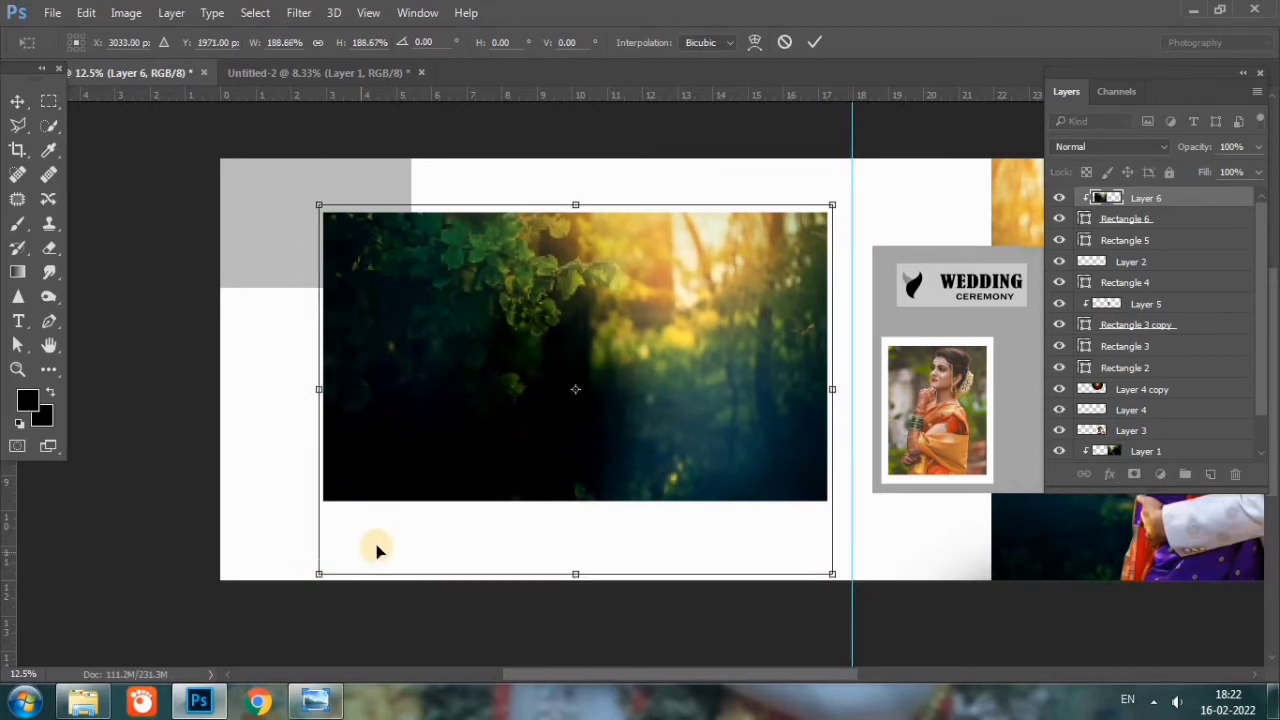
pyautogui.press('Return')
# Step: Stretch Rectangle 6 taller downward and nudge the forest panel up and right
pyautogui.click(1150, 218)
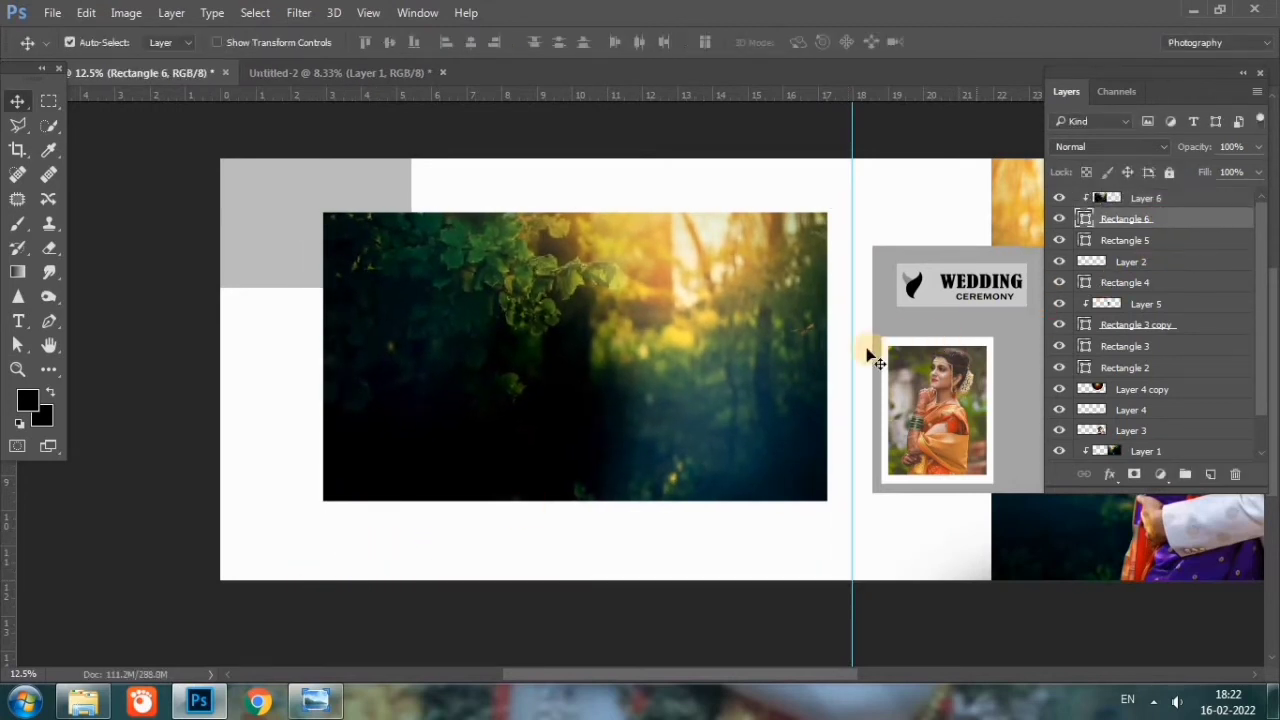
pyautogui.hotkey('ctrl', 't')
pyautogui.moveTo(575, 501); pyautogui.dragTo(574, 521)
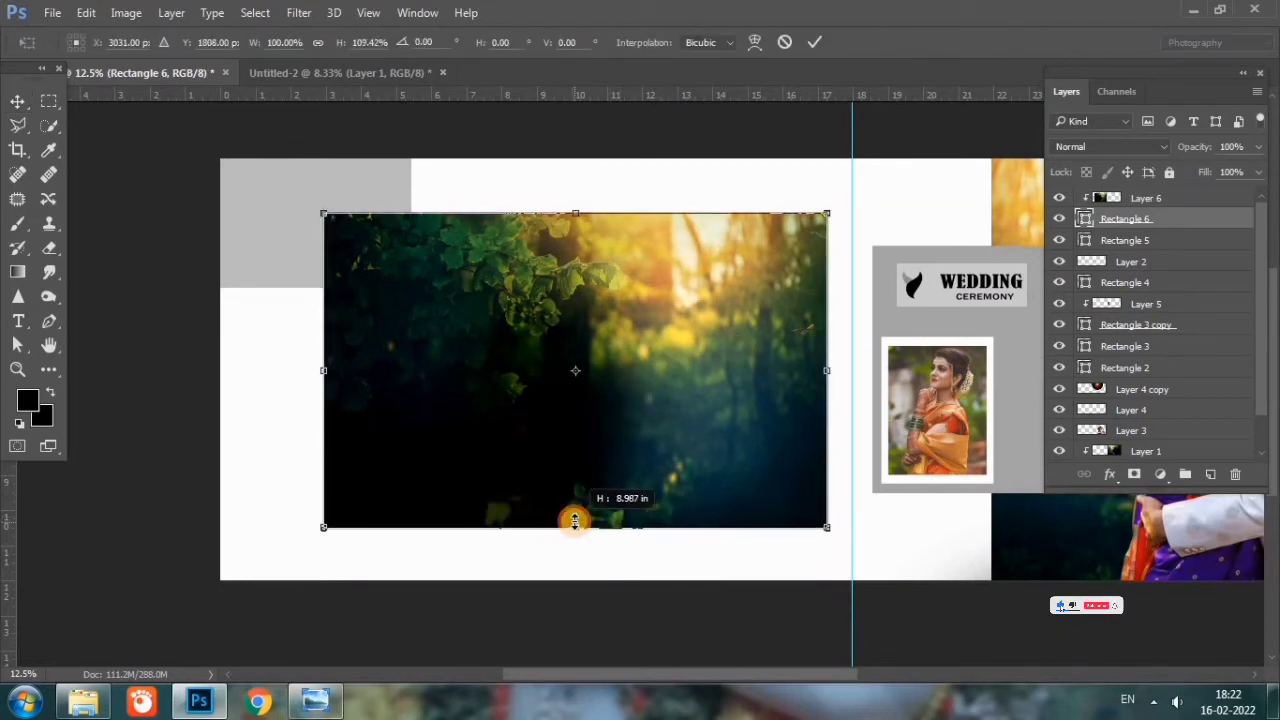
pyautogui.press('Return')
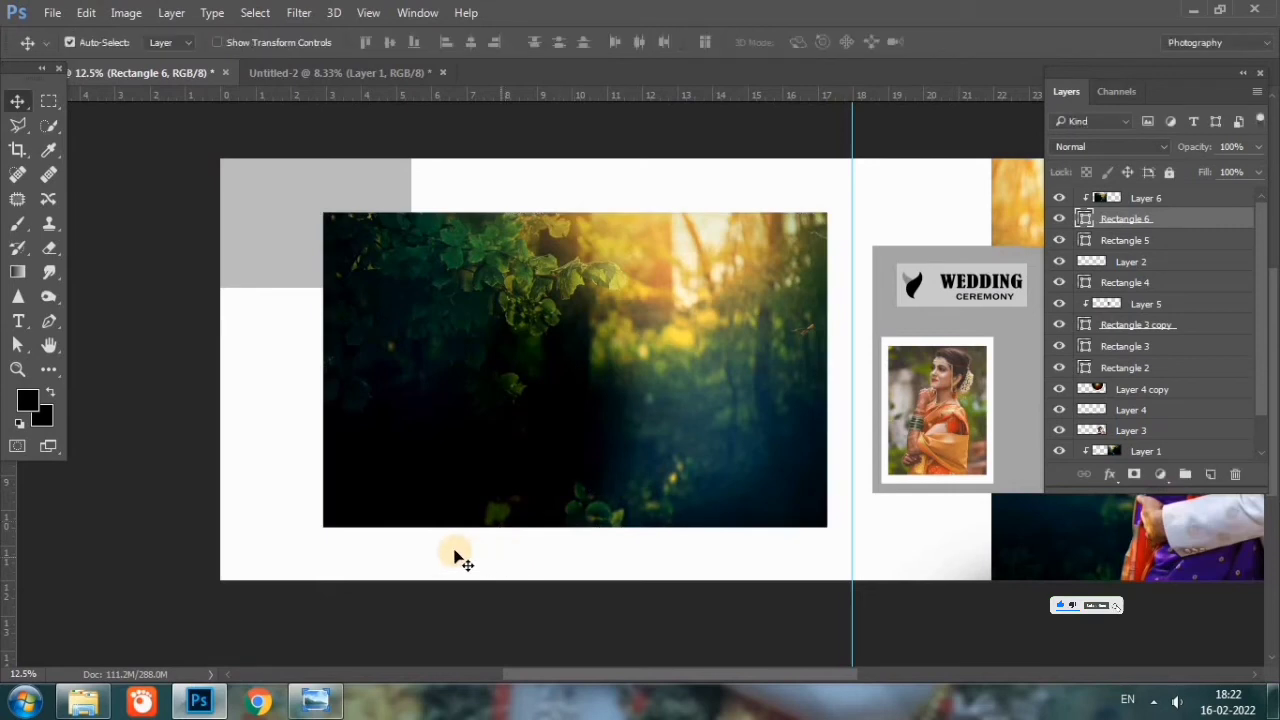
pyautogui.moveTo(455, 548); pyautogui.dragTo(480, 490)
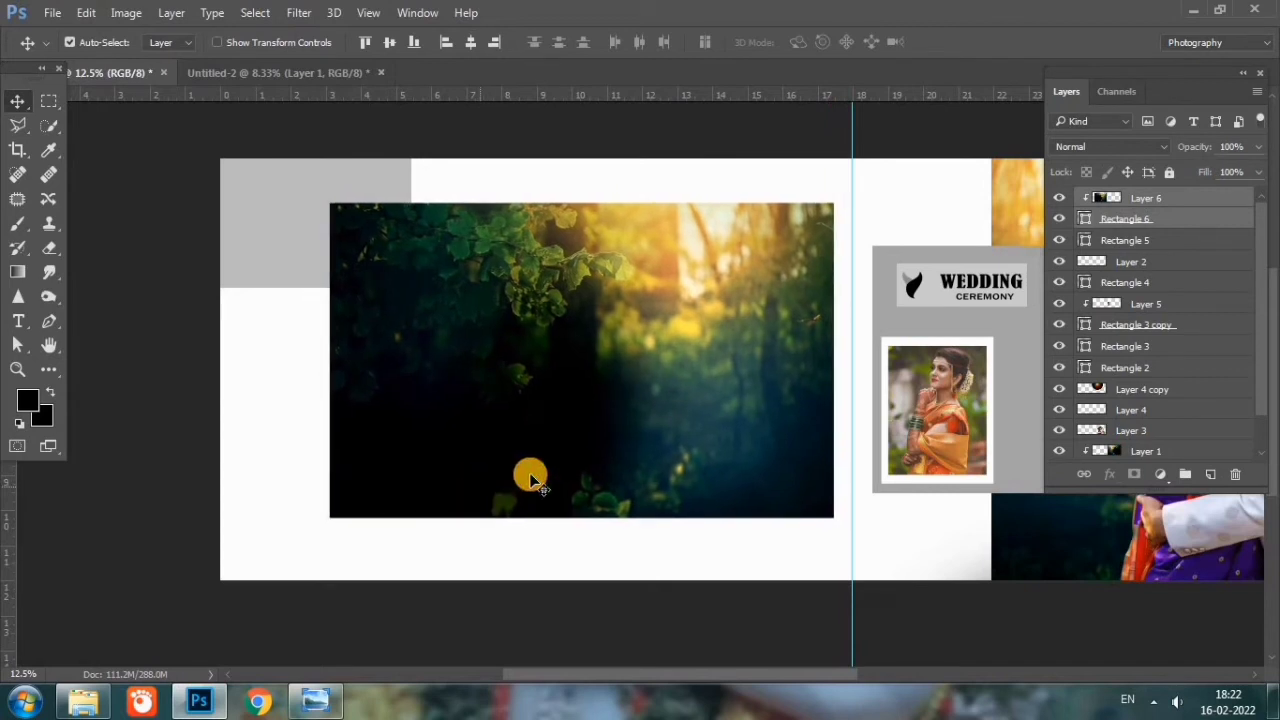
pyautogui.click(1152, 198)
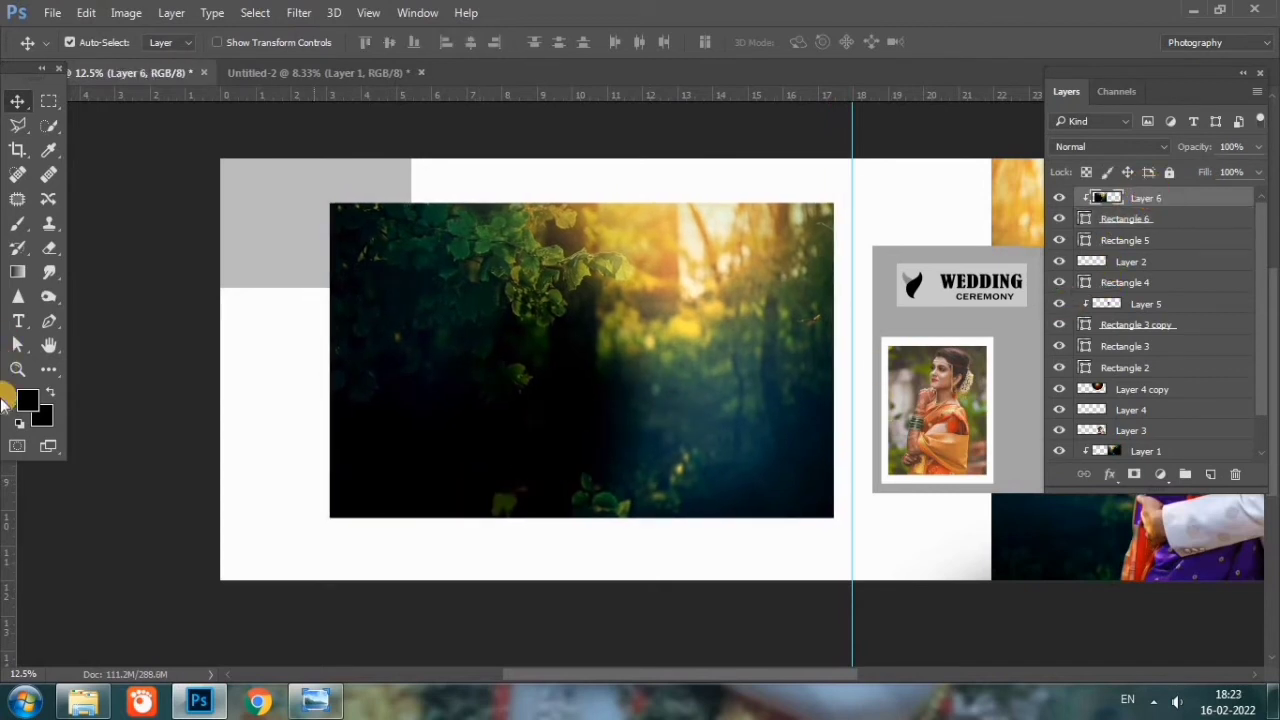
# Step: Draw a white-filled rectangle over the forest panel's lower-left corner
pyautogui.click(46, 370)
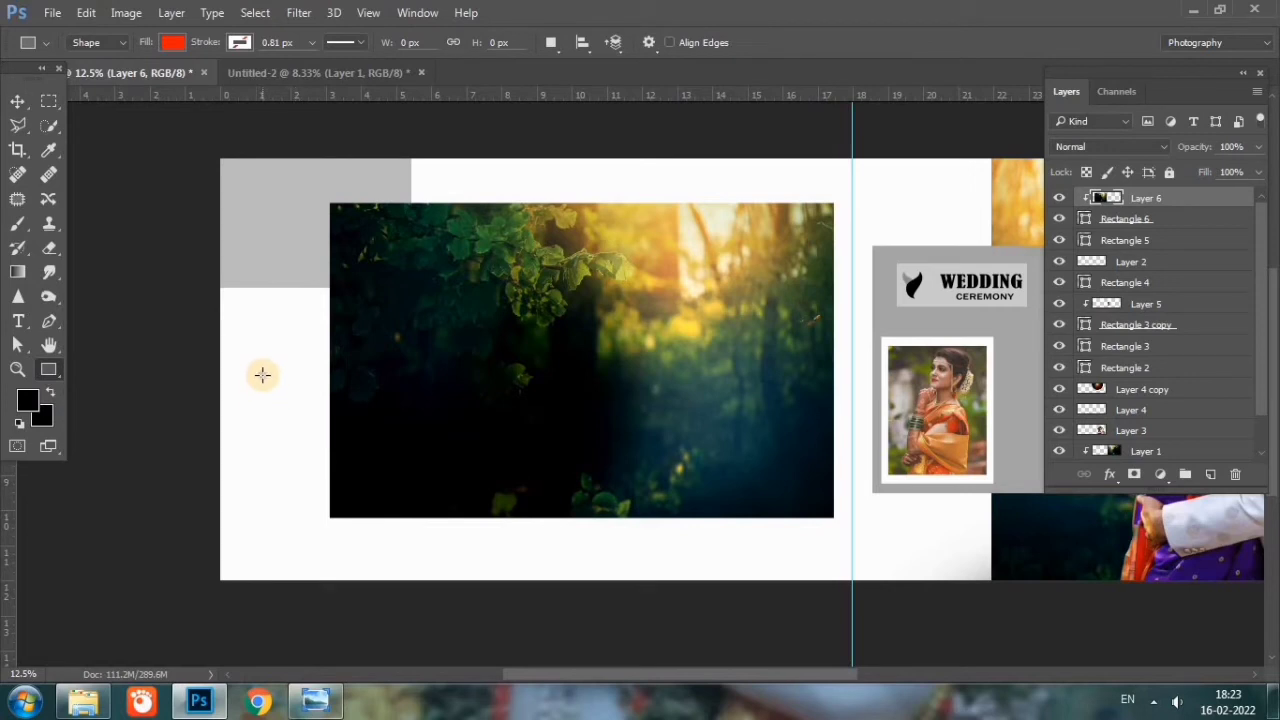
pyautogui.moveTo(263, 376); pyautogui.dragTo(453, 494)
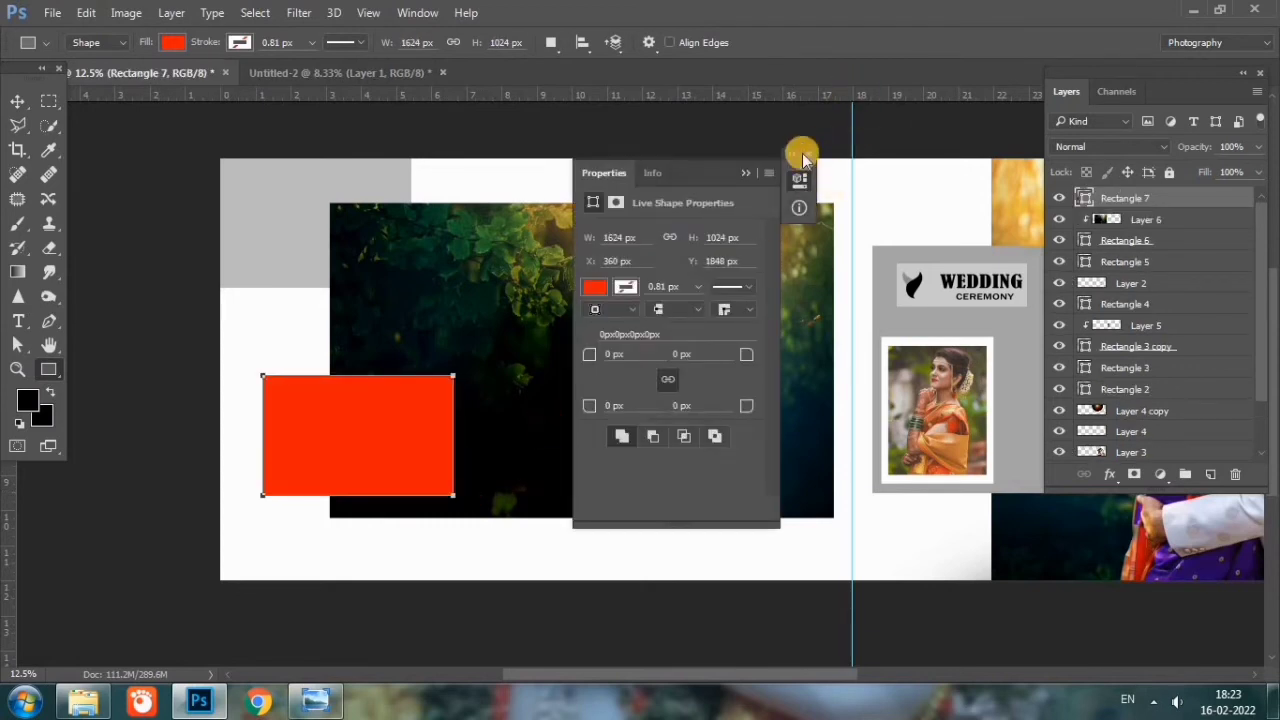
pyautogui.click(801, 151)
pyautogui.click(17, 101)
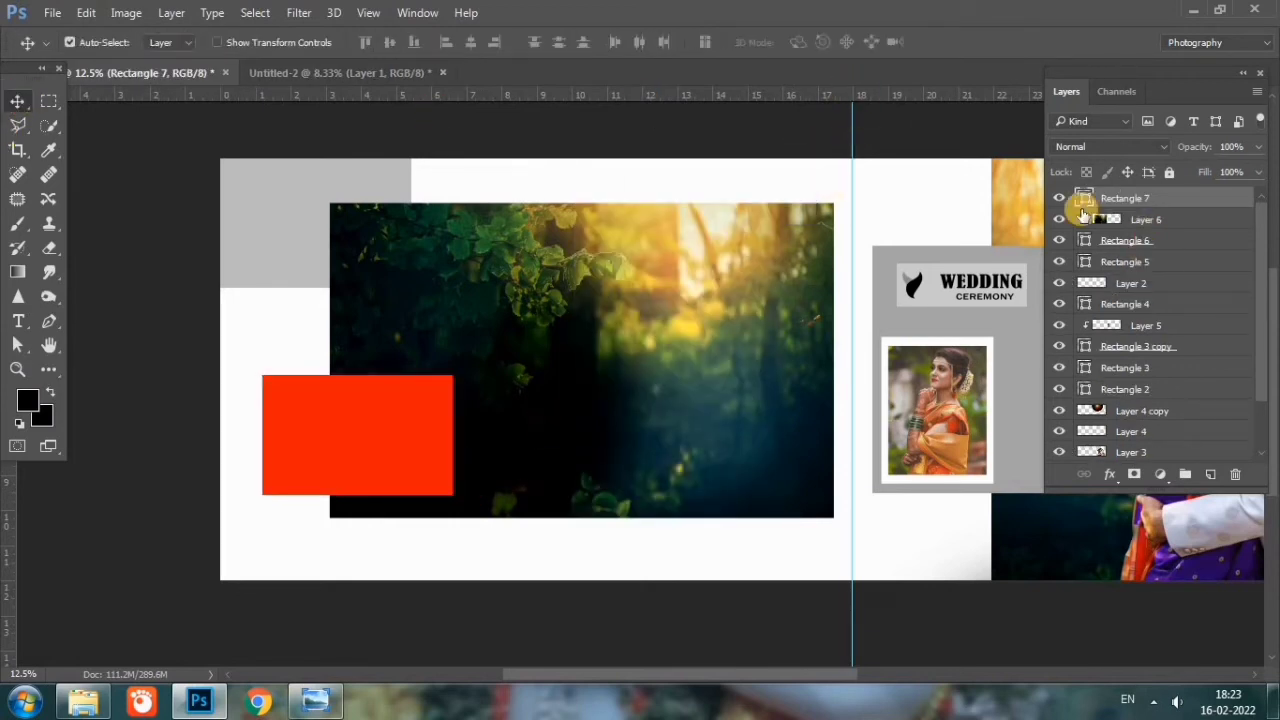
pyautogui.doubleClick(1080, 203)
pyautogui.click(677, 181)
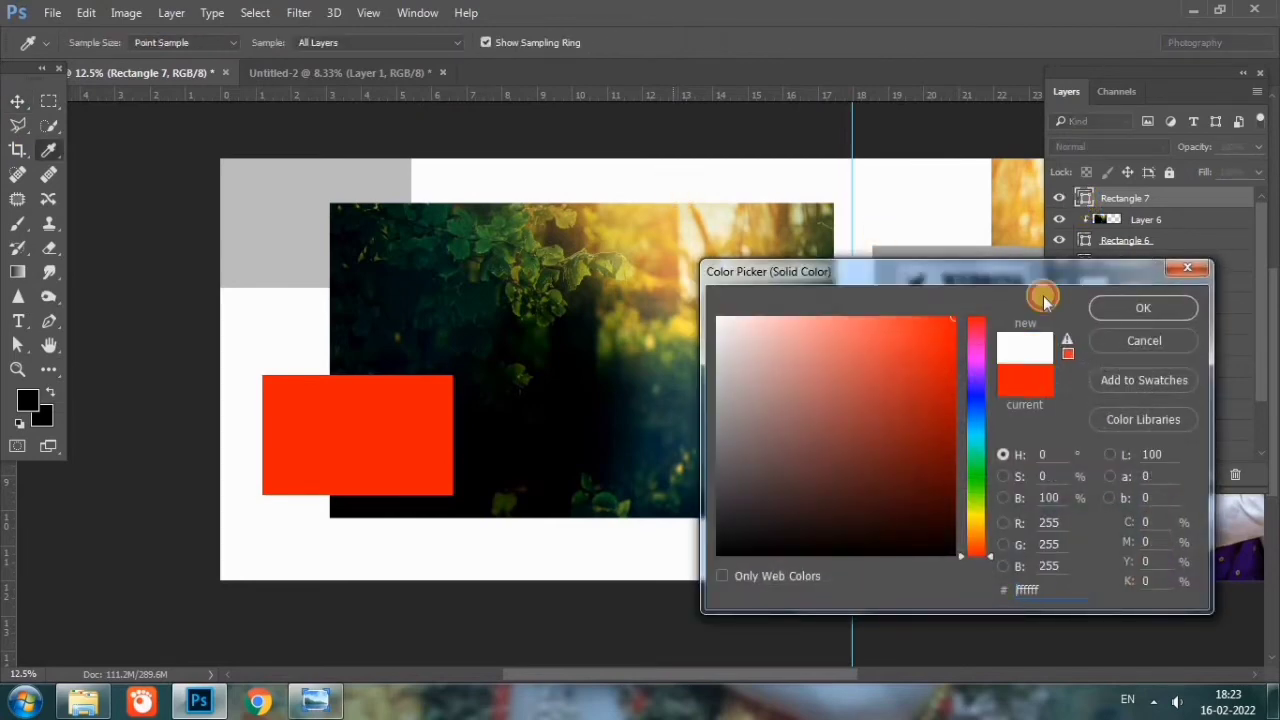
pyautogui.press('Return')
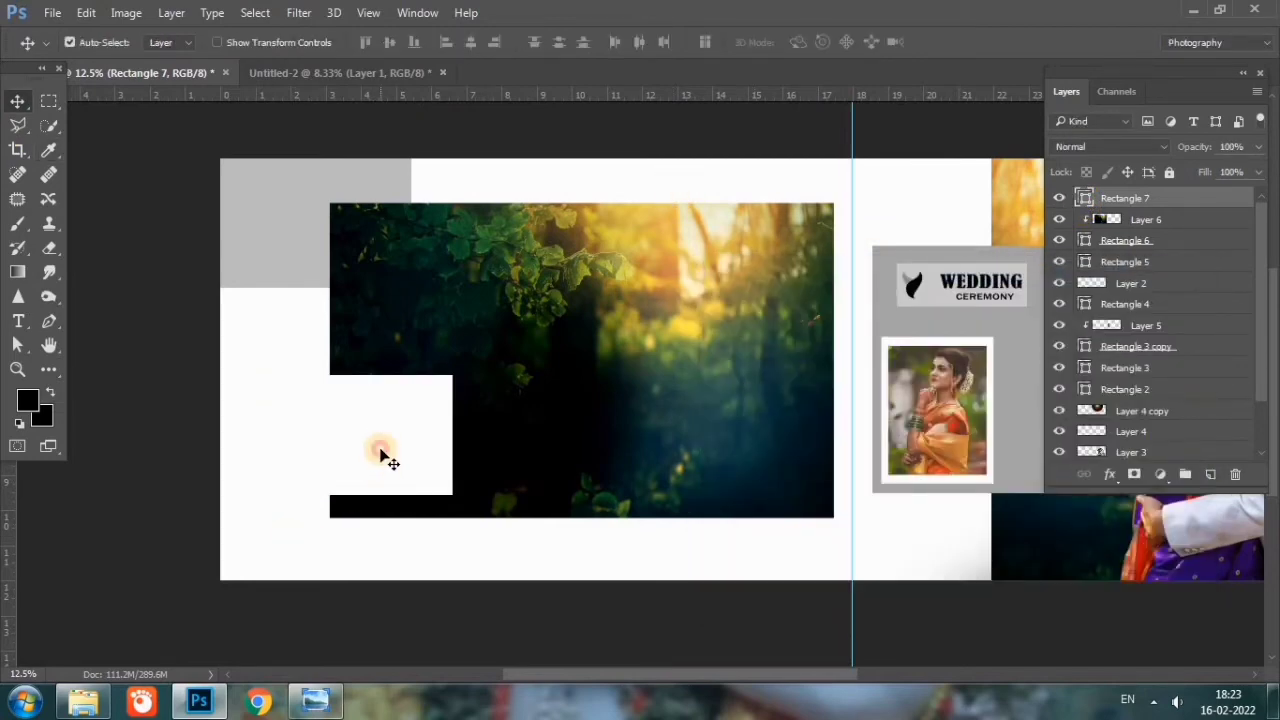
# Step: Stretch the white rectangle taller downward and duplicate it as Rectangle 7 copy
pyautogui.moveTo(381, 453); pyautogui.dragTo(384, 453)
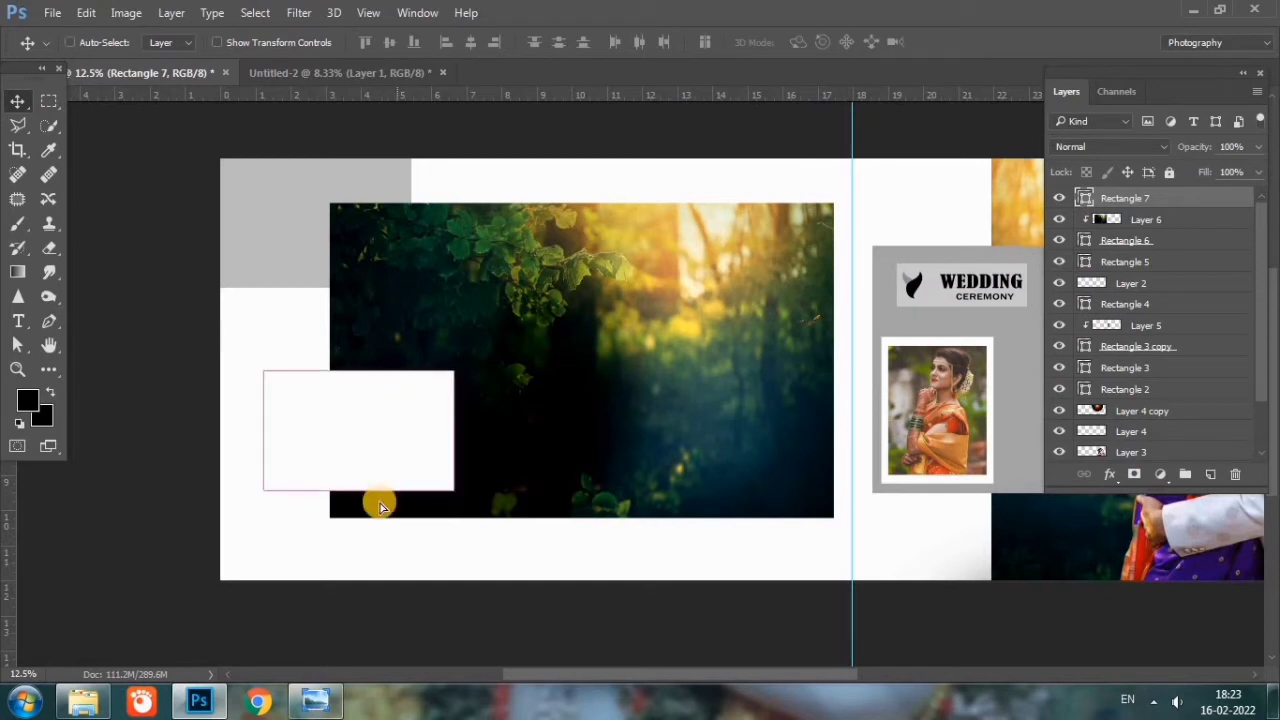
pyautogui.hotkey('ctrl', 't')
pyautogui.moveTo(364, 489); pyautogui.dragTo(364, 504)
pyautogui.doubleClick(385, 478)
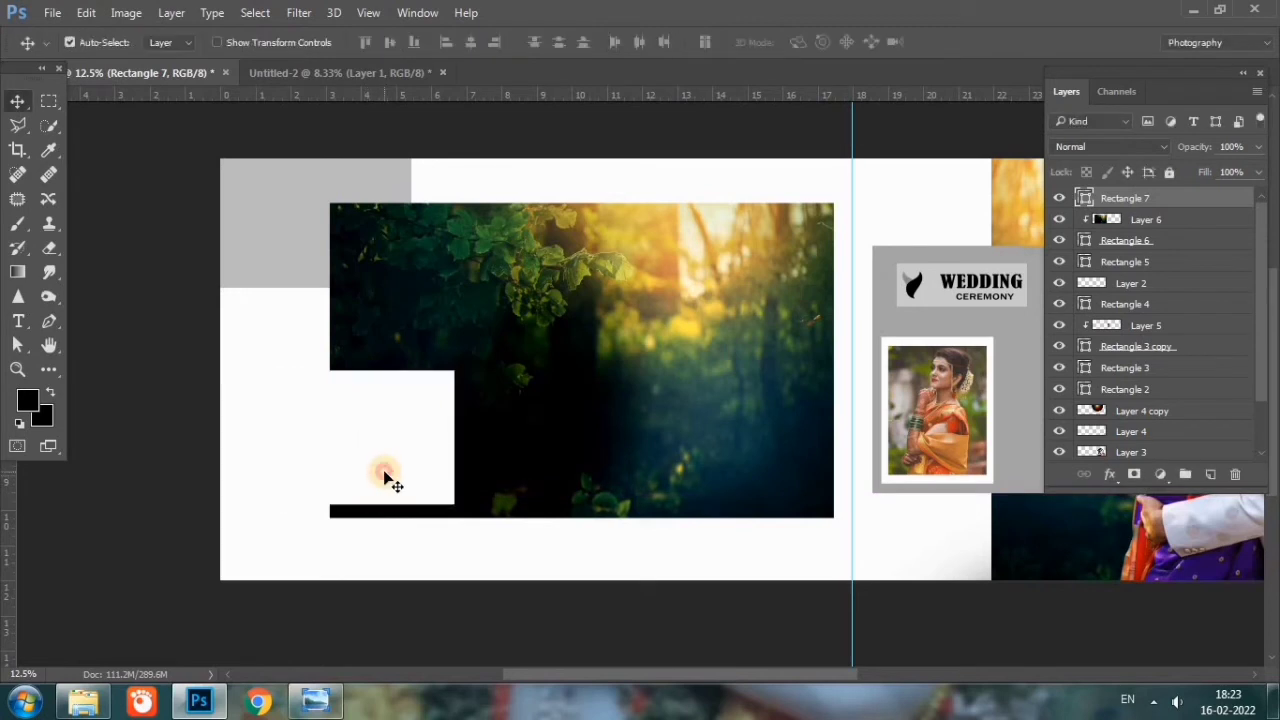
pyautogui.hotkey('ctrl', ';')
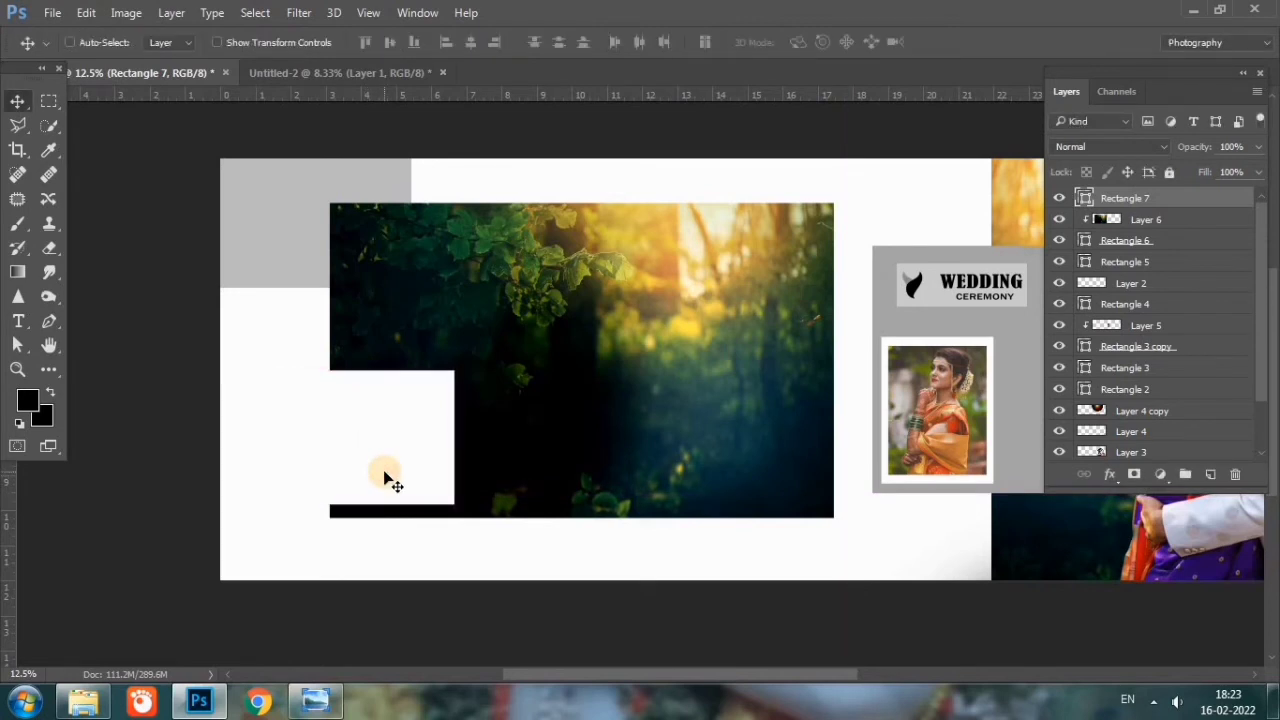
pyautogui.hotkey('ctrl', 'j')
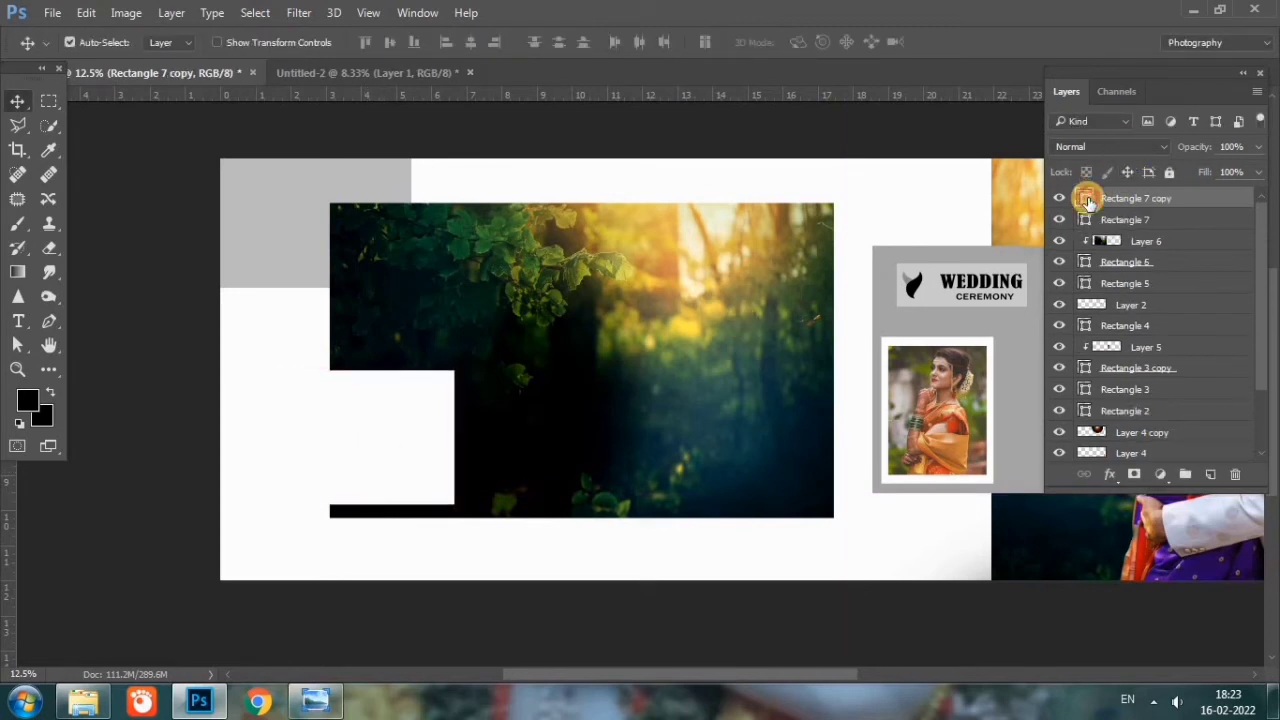
# Step: Fill Rectangle 7 copy black and shrink it inside the white frame as a placeholder
pyautogui.doubleClick(1088, 198)
pyautogui.moveTo(791, 451); pyautogui.dragTo(666, 608)
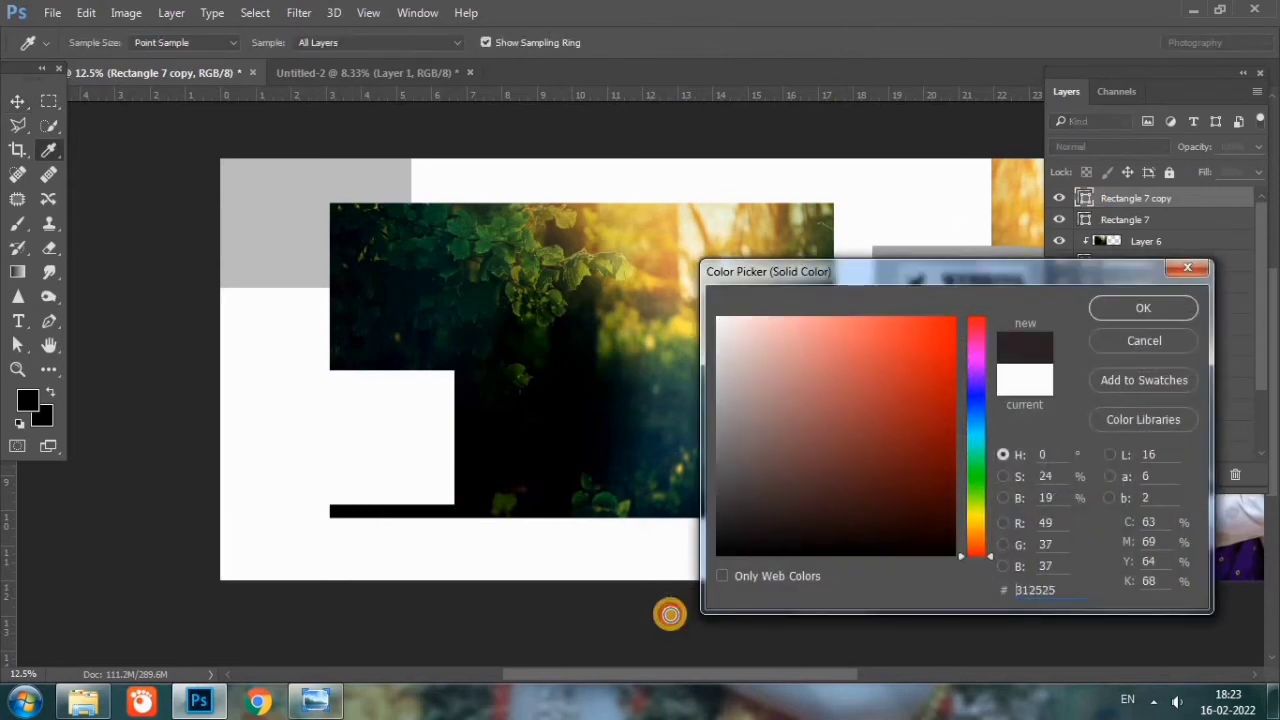
pyautogui.click(1105, 310)
pyautogui.hotkey('ctrl', 't')
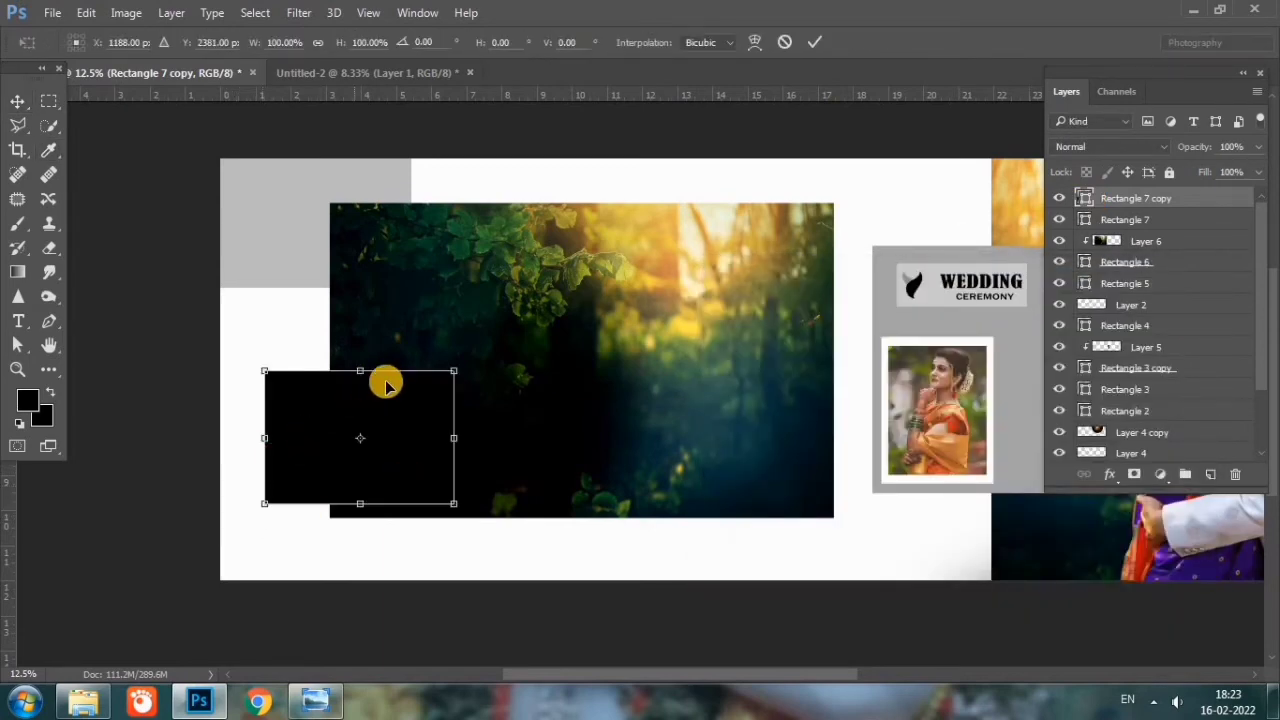
pyautogui.moveTo(361, 371); pyautogui.dragTo(361, 380)
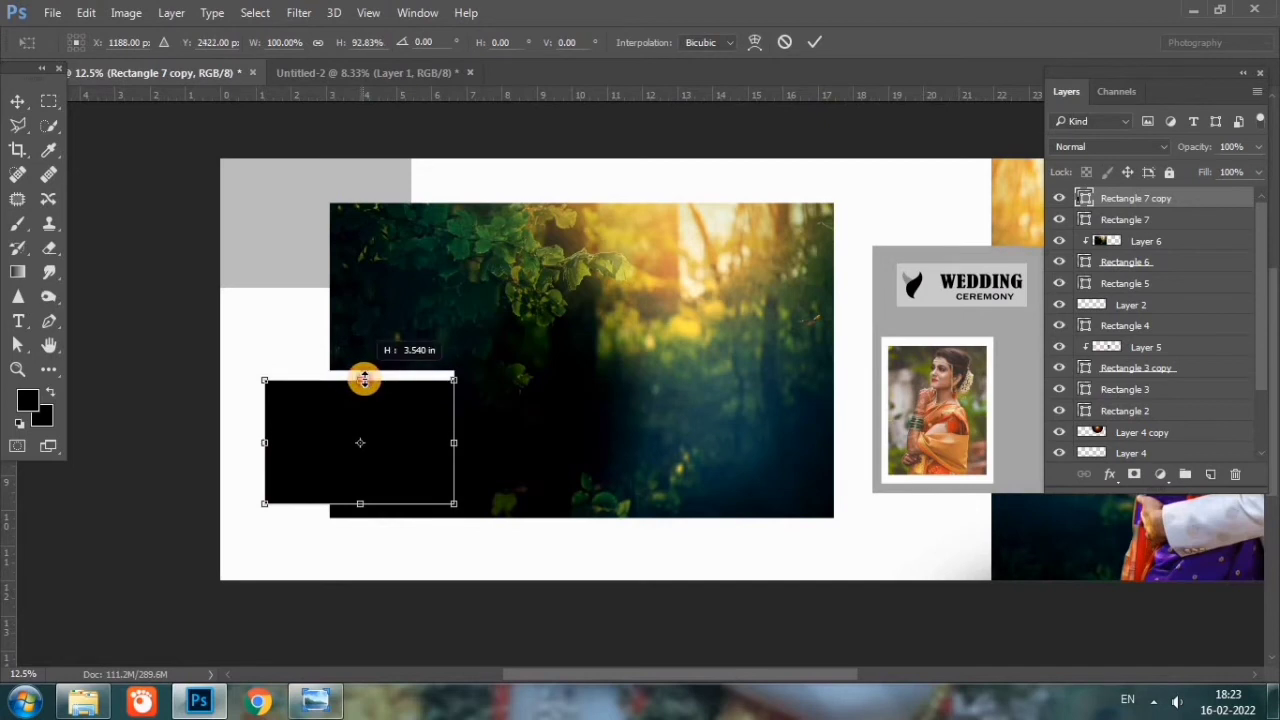
pyautogui.moveTo(367, 497); pyautogui.dragTo(366, 491)
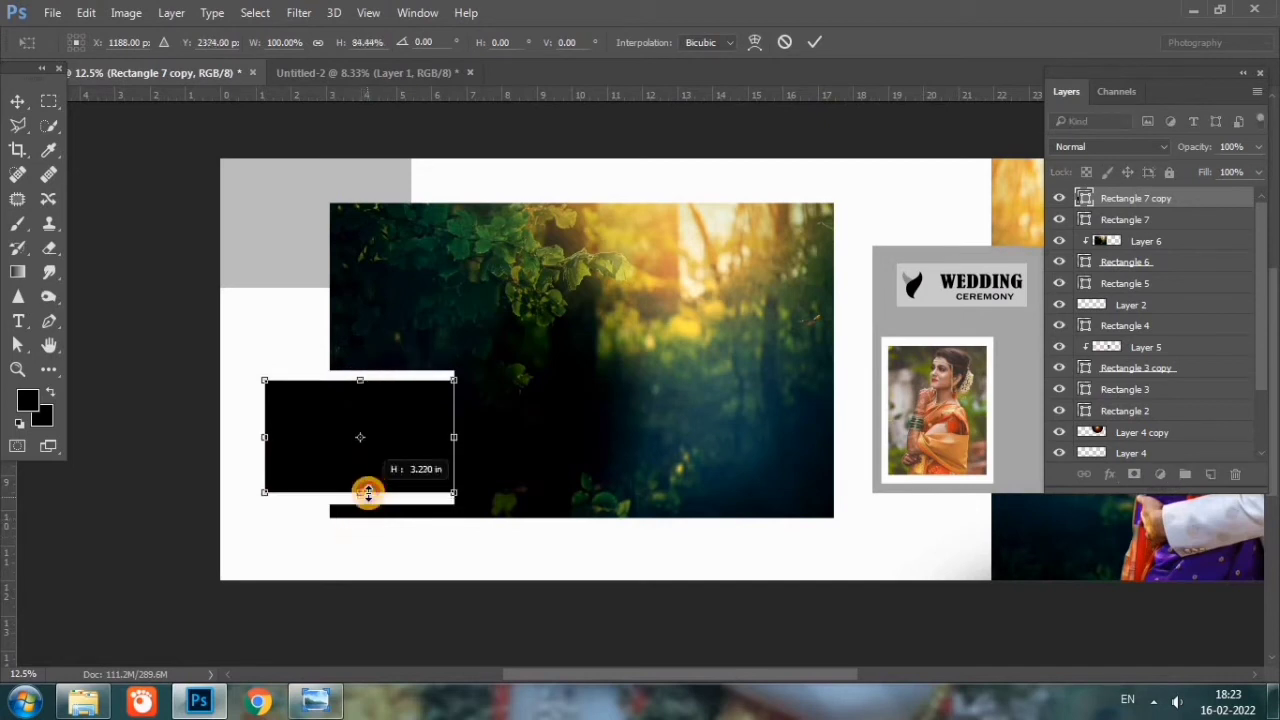
pyautogui.moveTo(449, 441); pyautogui.dragTo(445, 441)
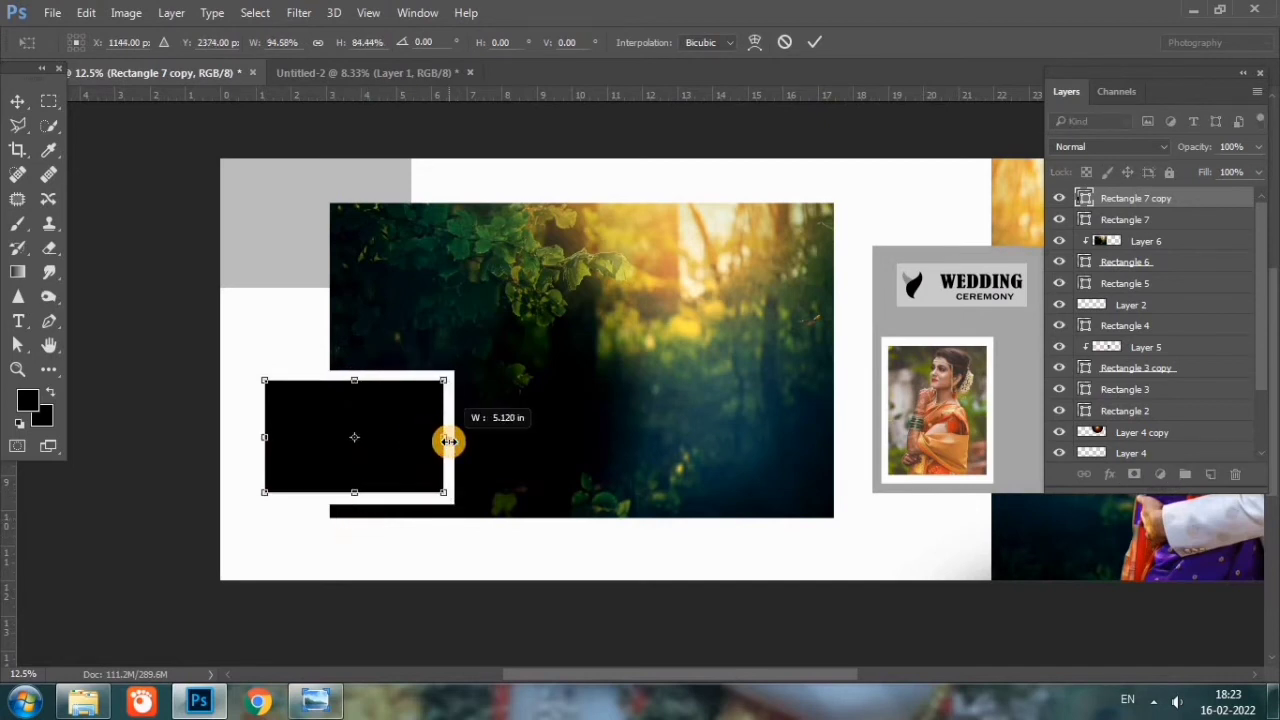
pyautogui.press('Return')
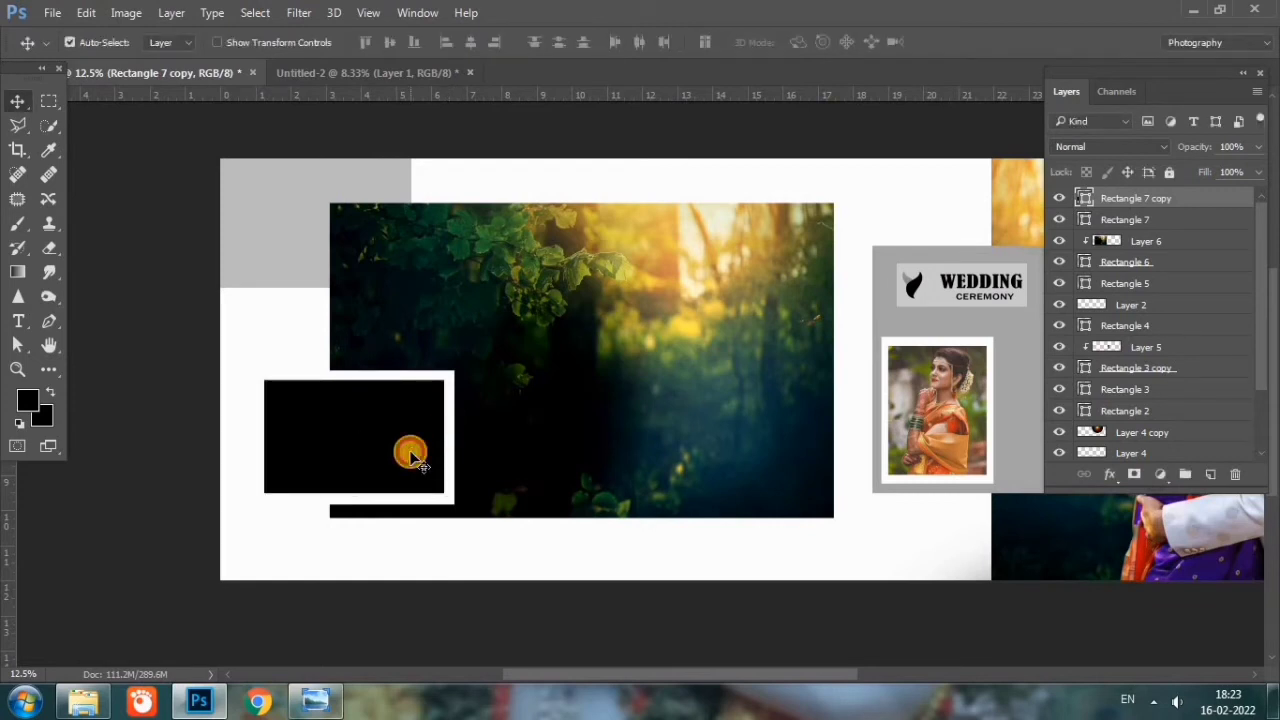
# Step: Scale the white frame and black placeholder together to about 85.84%
pyautogui.keyDown('ctrl'); pyautogui.click(1103, 222); pyautogui.keyUp('ctrl')
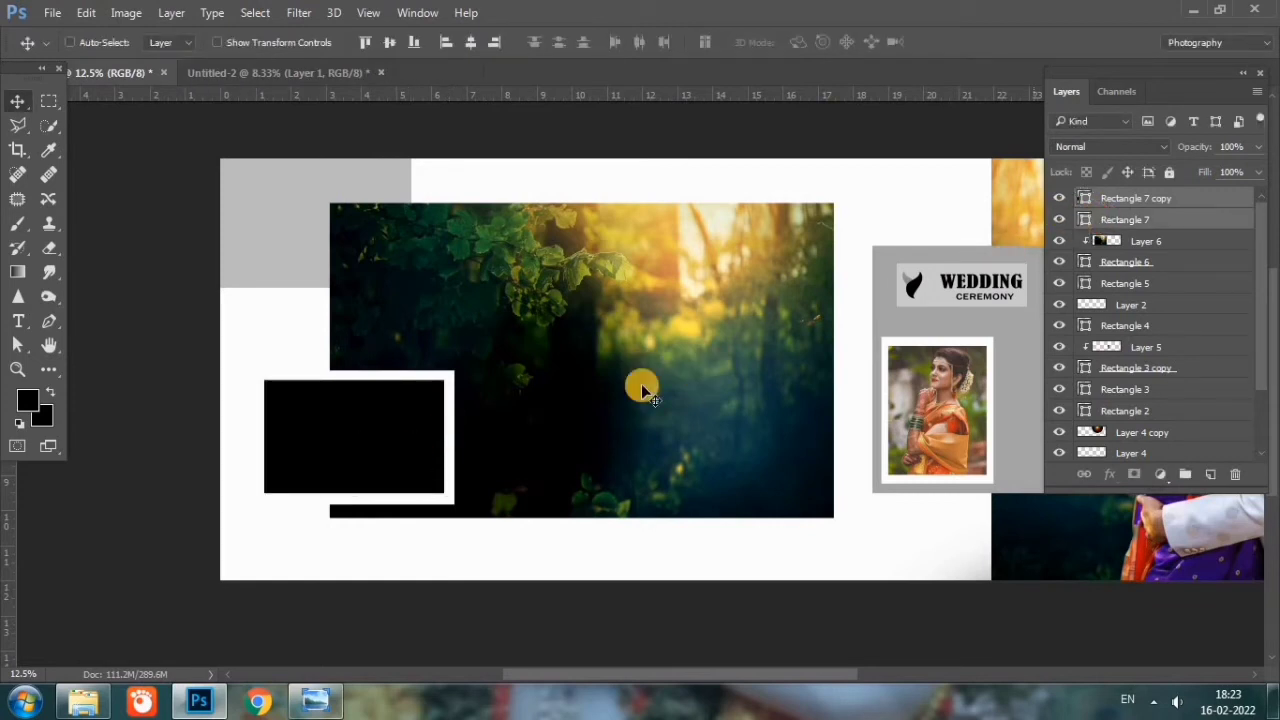
pyautogui.hotkey('ctrl', 't')
pyautogui.moveTo(456, 371); pyautogui.dragTo(447, 380)
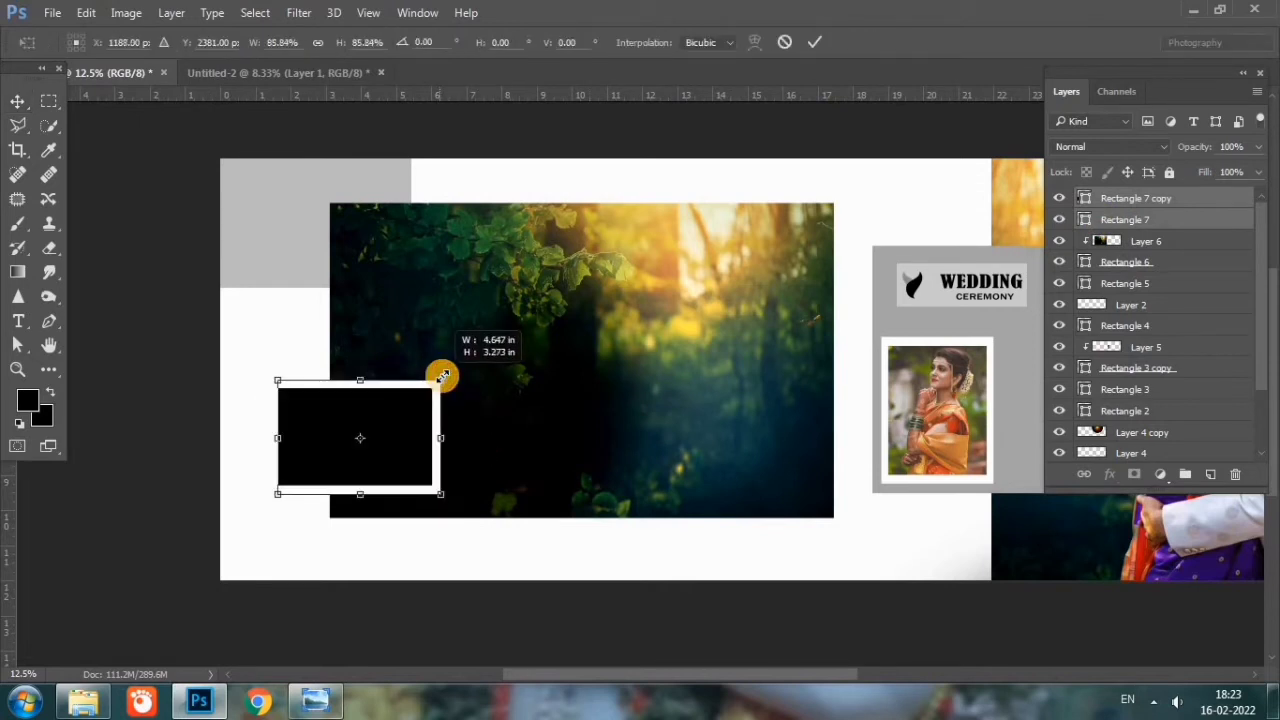
pyautogui.press('Return')
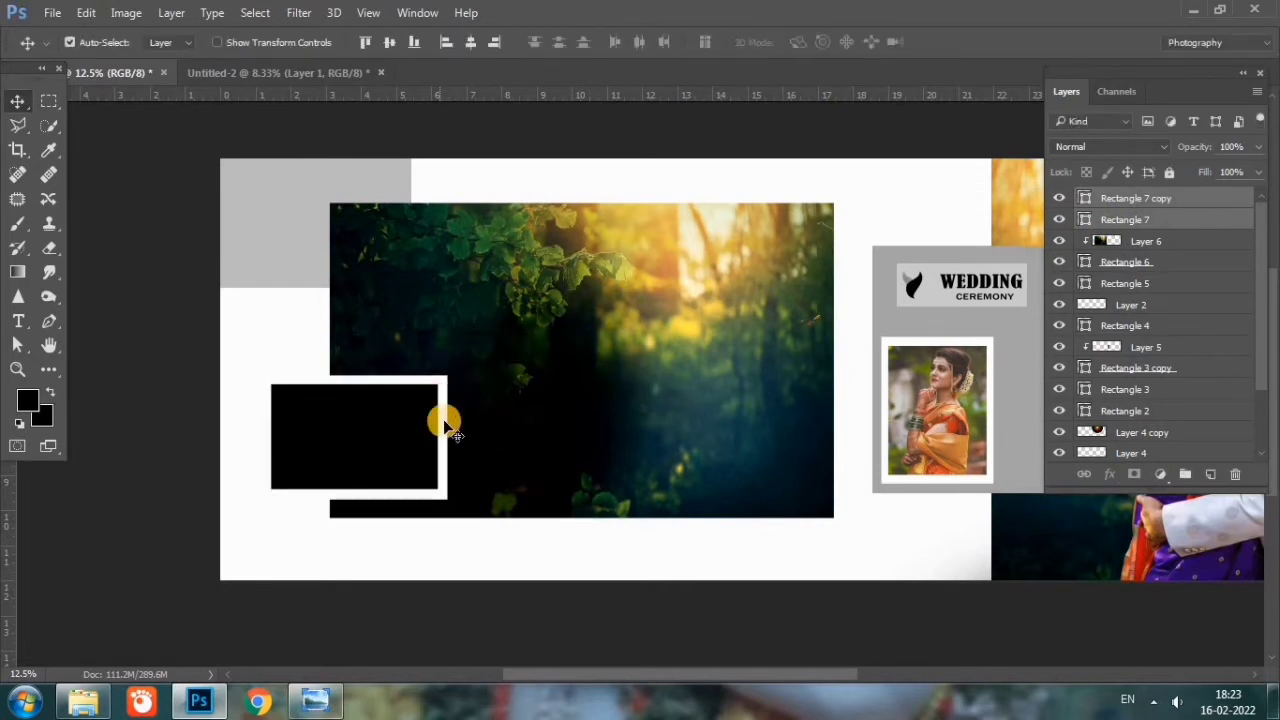
pyautogui.click(549, 563)
pyautogui.click(330, 430)
pyautogui.click(733, 390)
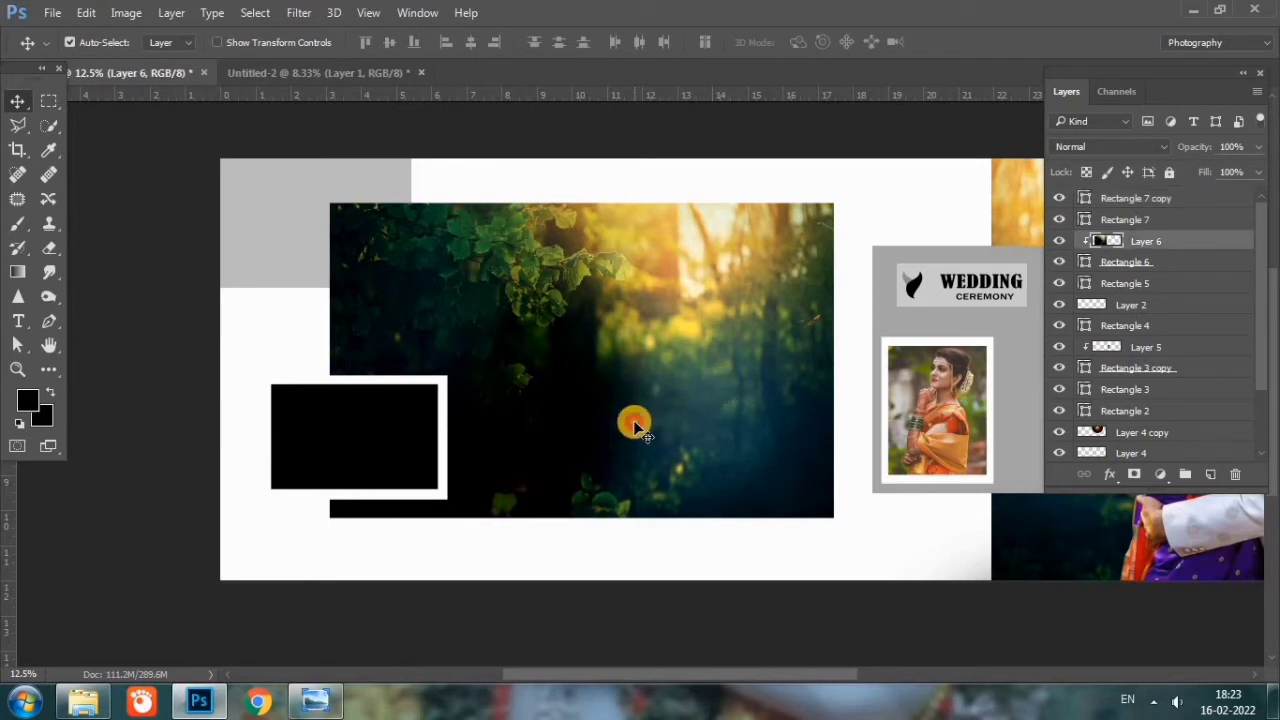
# Step: Open 14_wedding_canvas.psd from the wedding photo\New folder in Photoshop
pyautogui.click(88, 703)
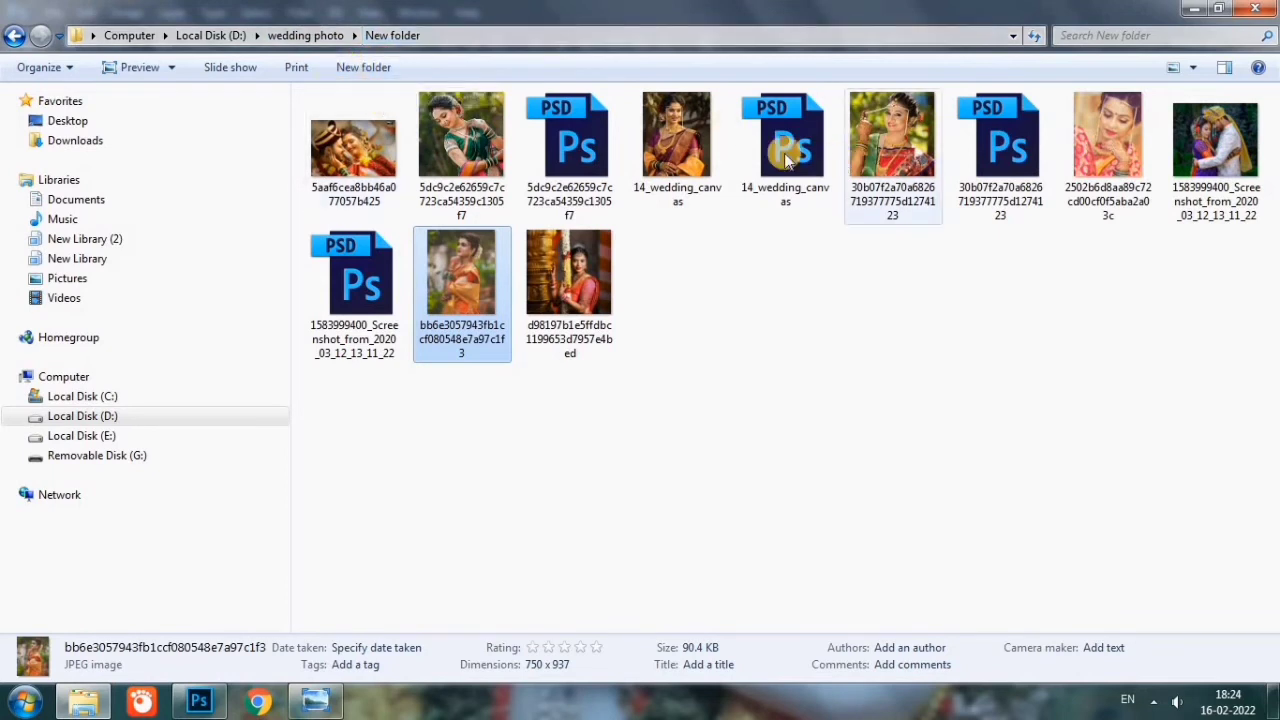
pyautogui.moveTo(785, 140)
pyautogui.mouseDown()
pyautogui.moveTo(517, 430)
pyautogui.moveTo(509, 77)
pyautogui.mouseUp()
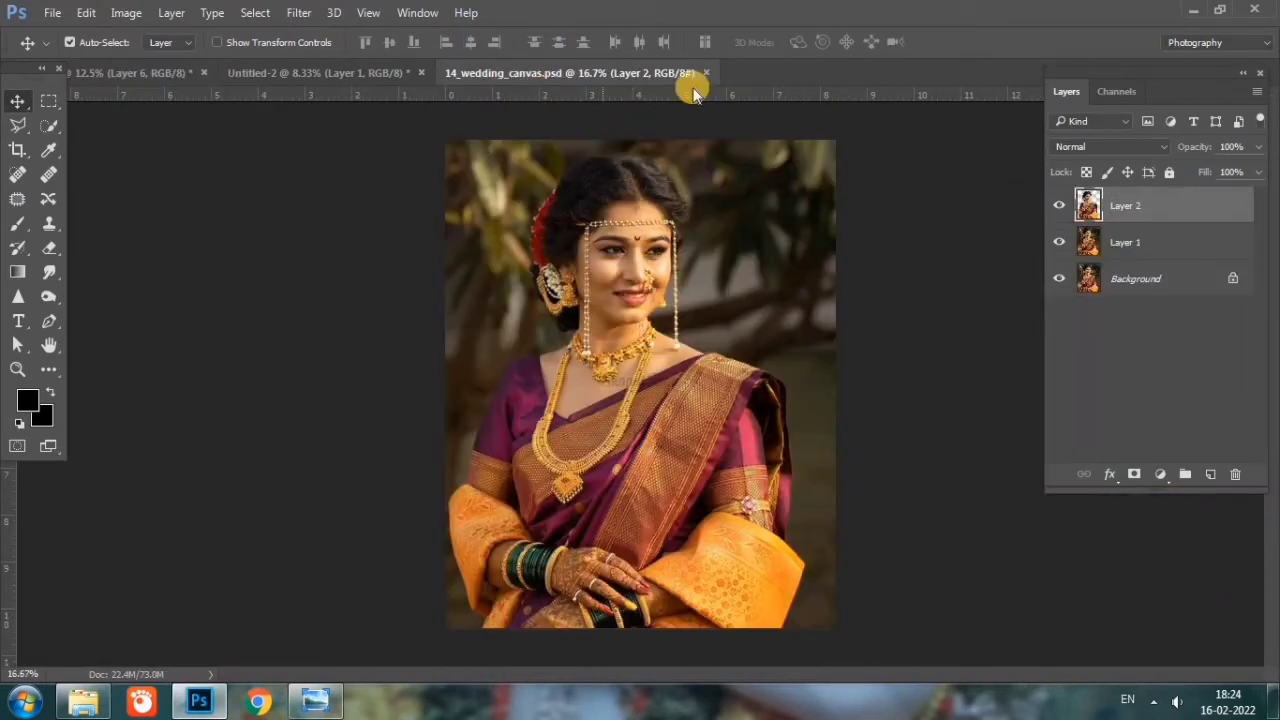
# Step: Bring the purple-saree bride photo into the spread, clipped to the forest panel
pyautogui.moveTo(527, 222); pyautogui.dragTo(205, 85)
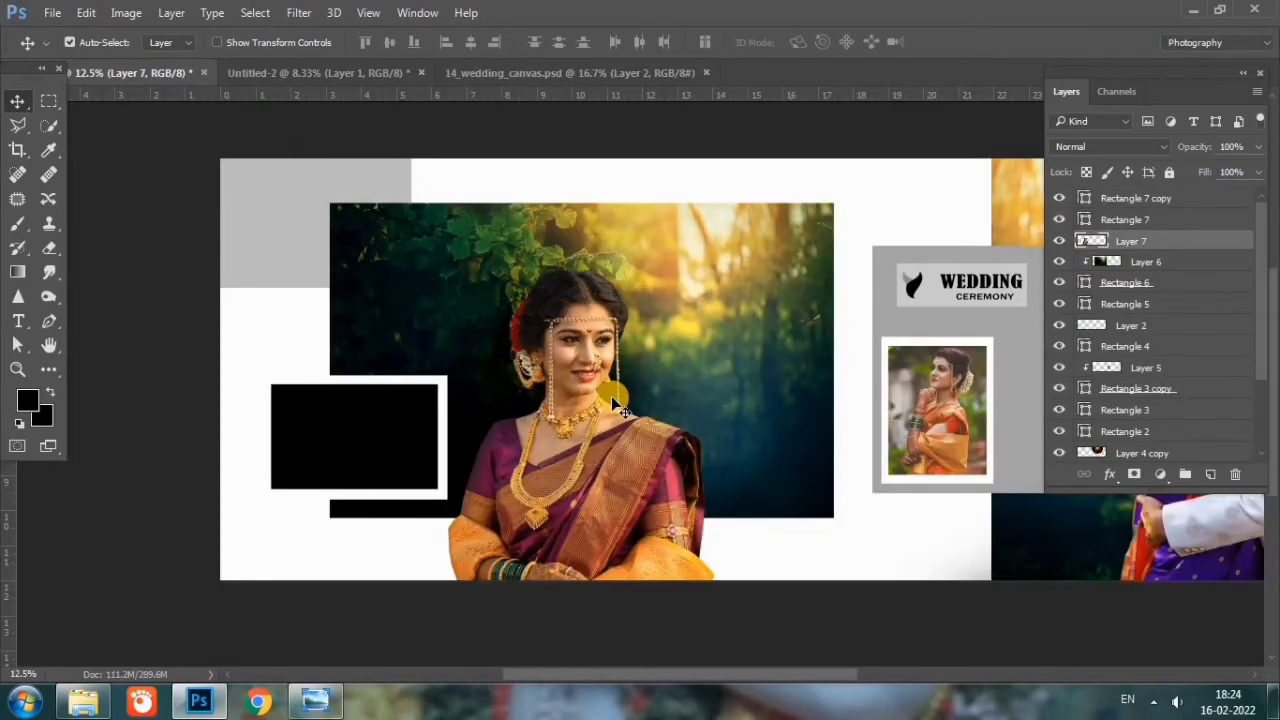
pyautogui.moveTo(205, 85); pyautogui.dragTo(630, 362)
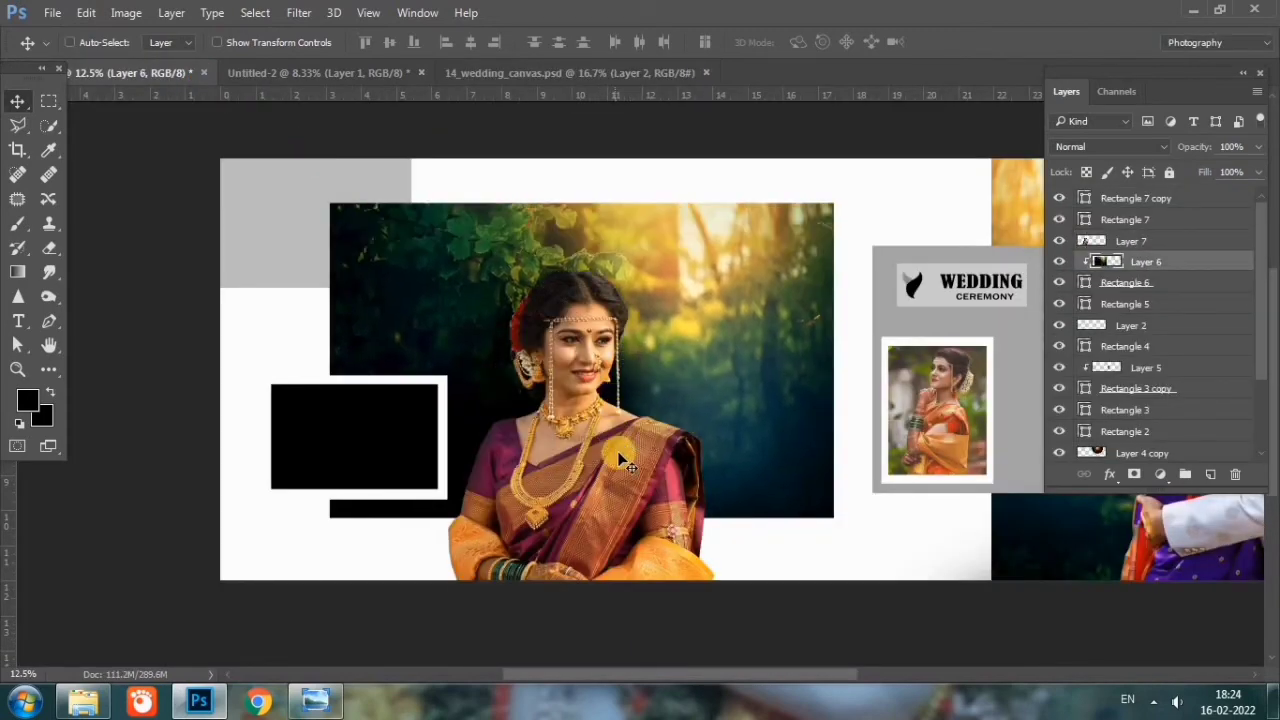
pyautogui.rightClick(1195, 243)
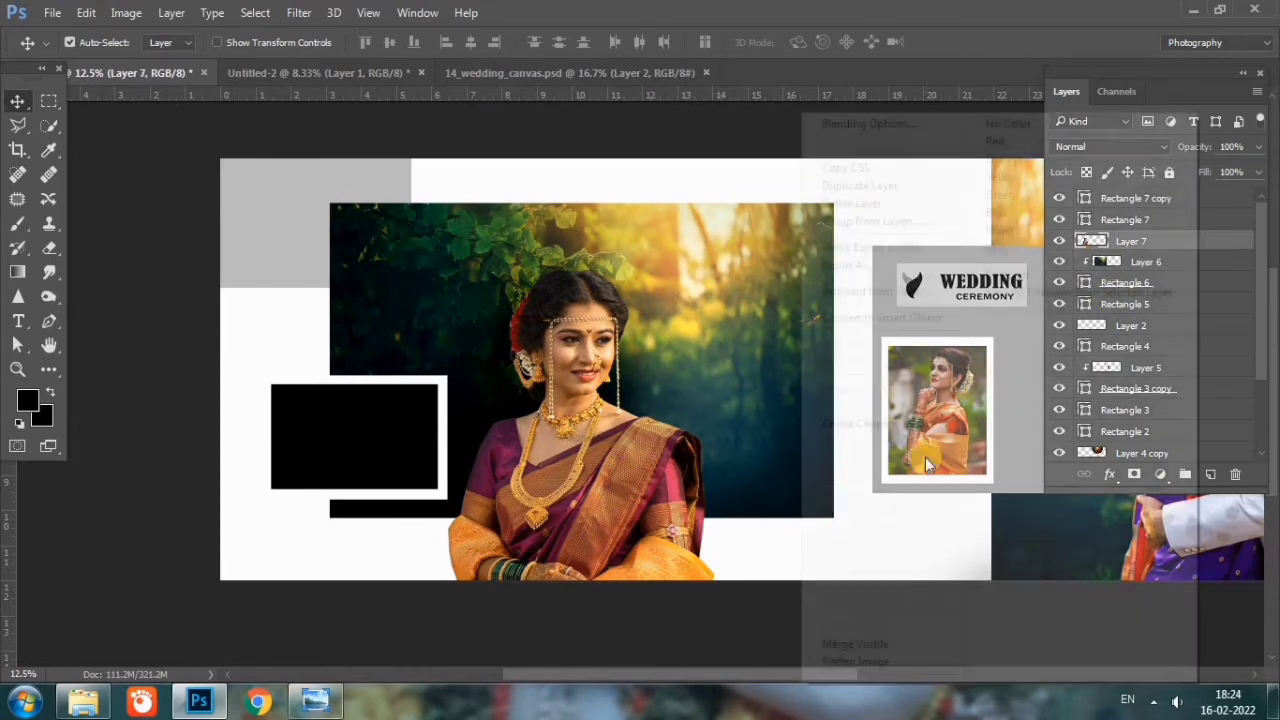
pyautogui.click(886, 433)
pyautogui.moveTo(600, 484); pyautogui.dragTo(619, 446)
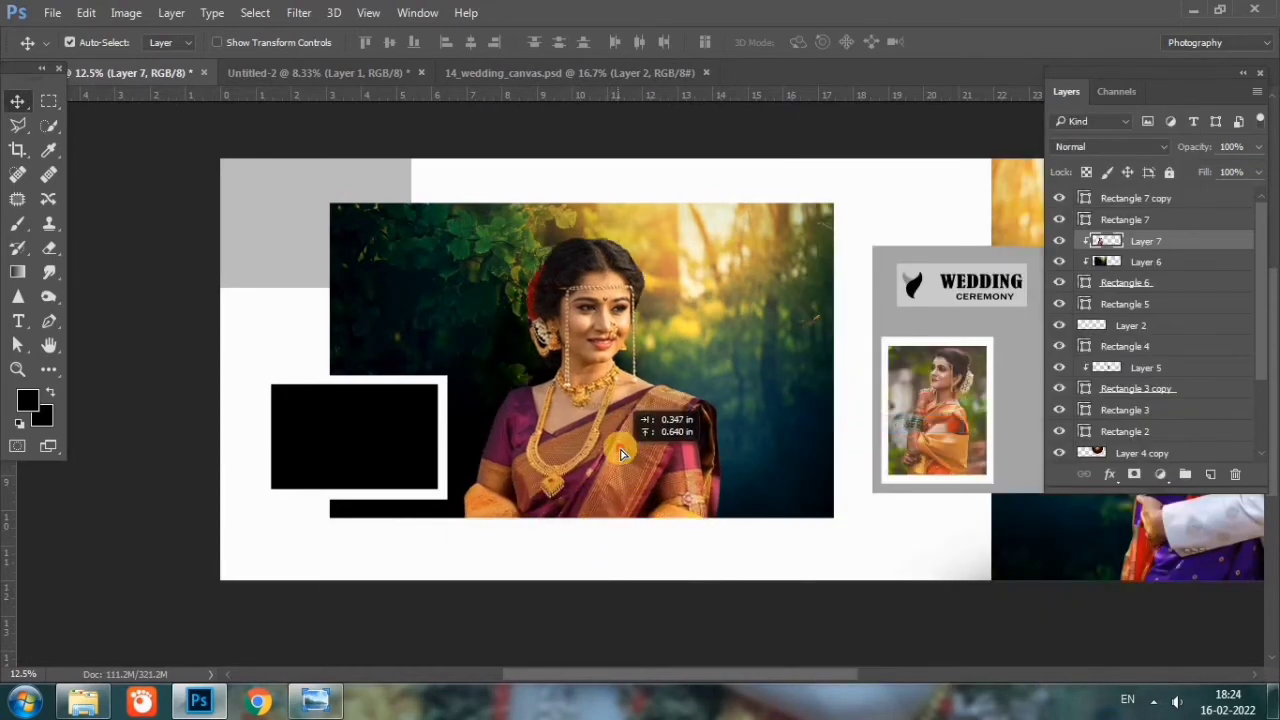
# Step: Scale the bride photo to about 81% and shift it slightly right
pyautogui.hotkey('ctrl', 't')
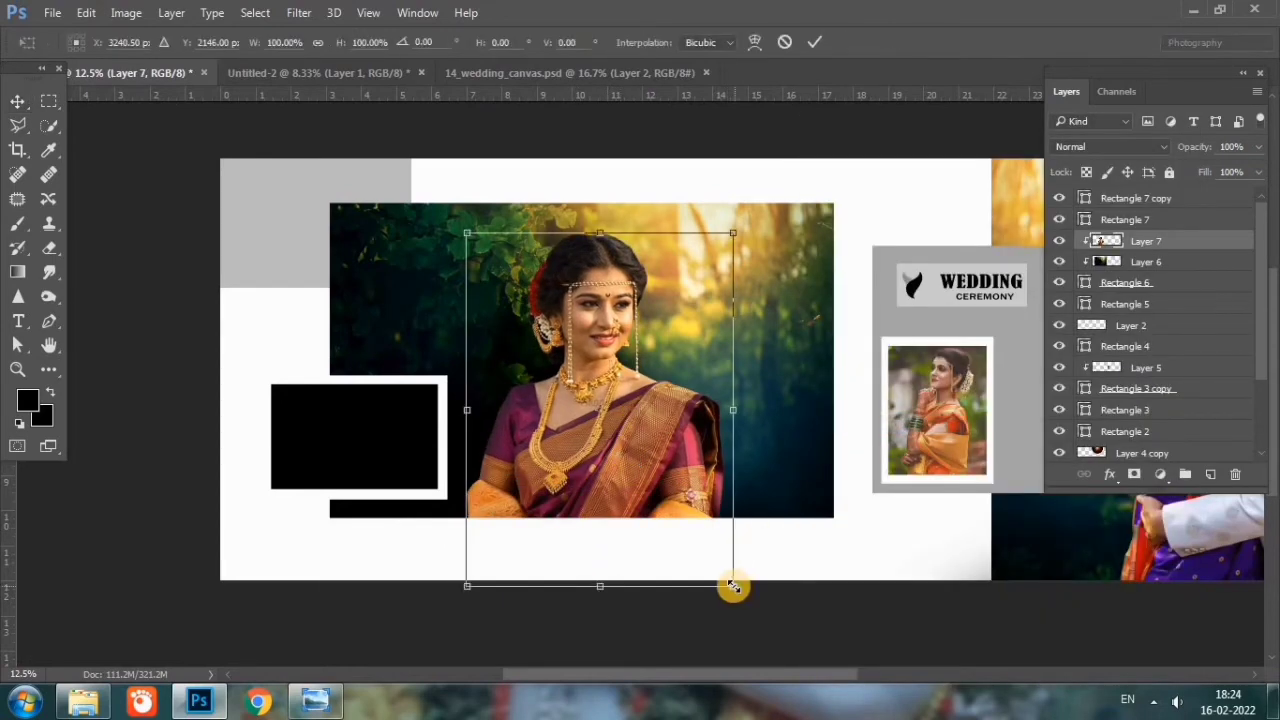
pyautogui.moveTo(734, 586); pyautogui.dragTo(685, 516)
pyautogui.moveTo(626, 476); pyautogui.dragTo(644, 472)
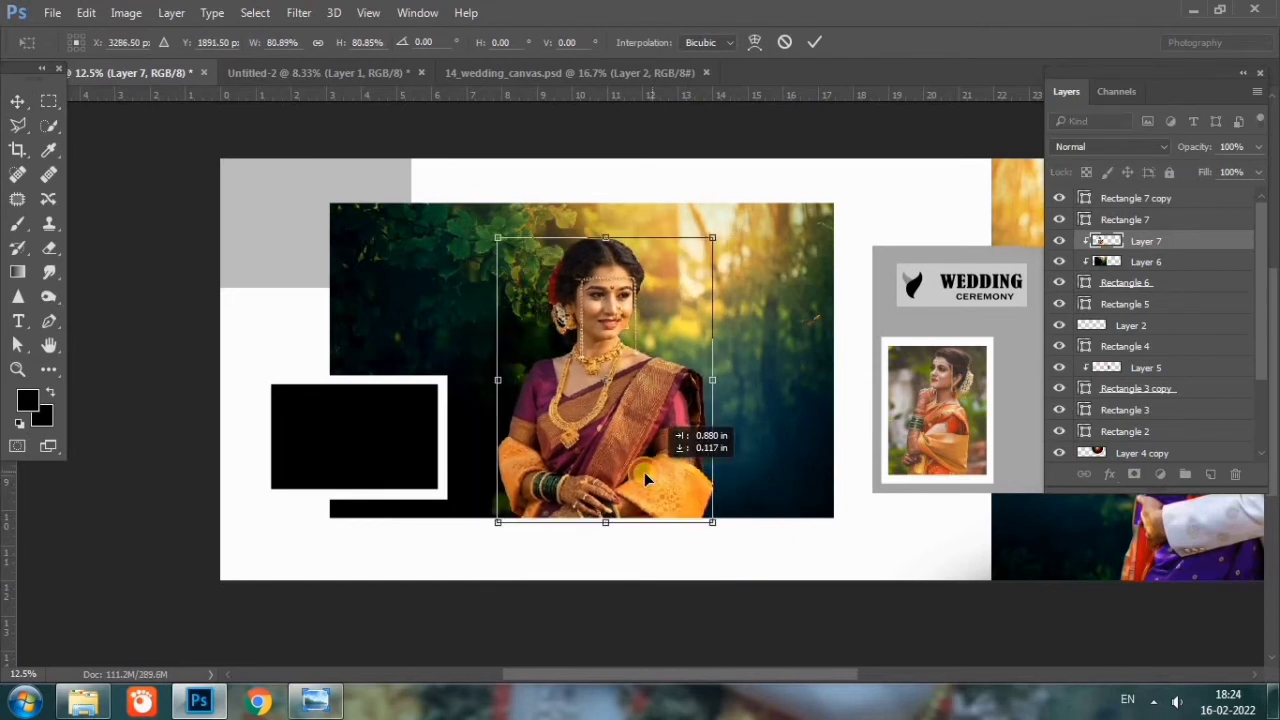
pyautogui.press('Return')
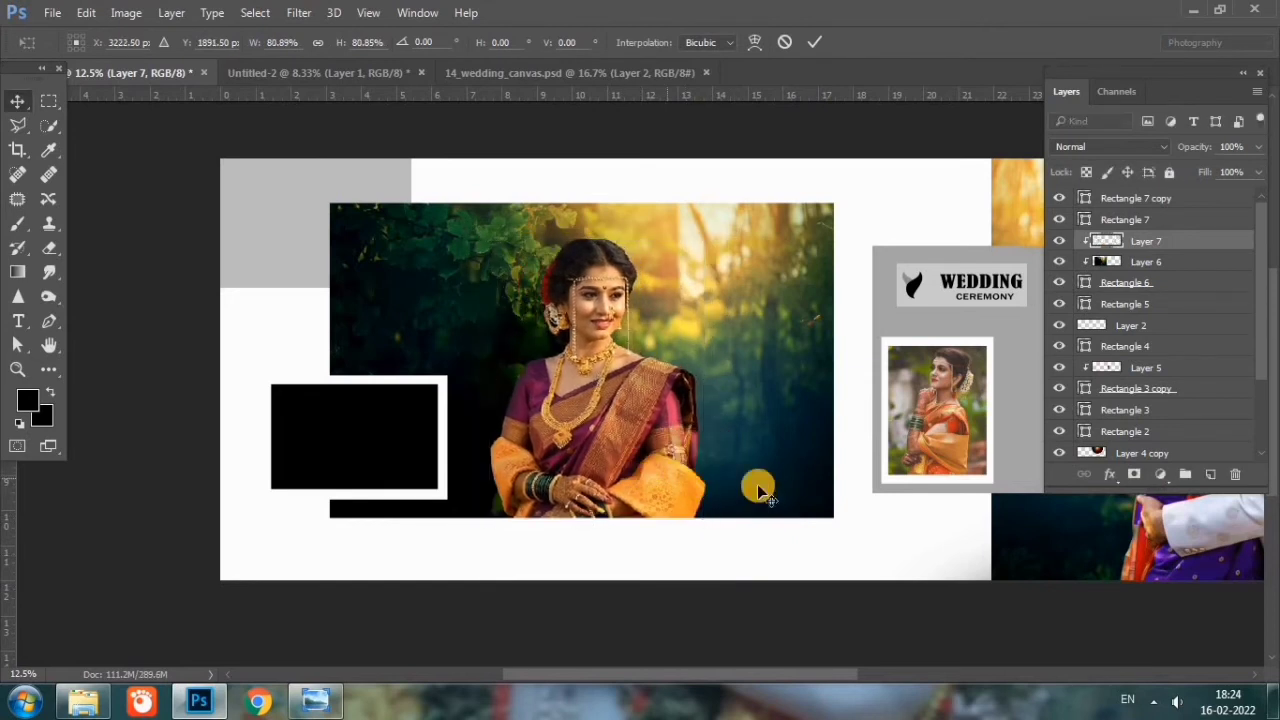
pyautogui.click(1179, 264)
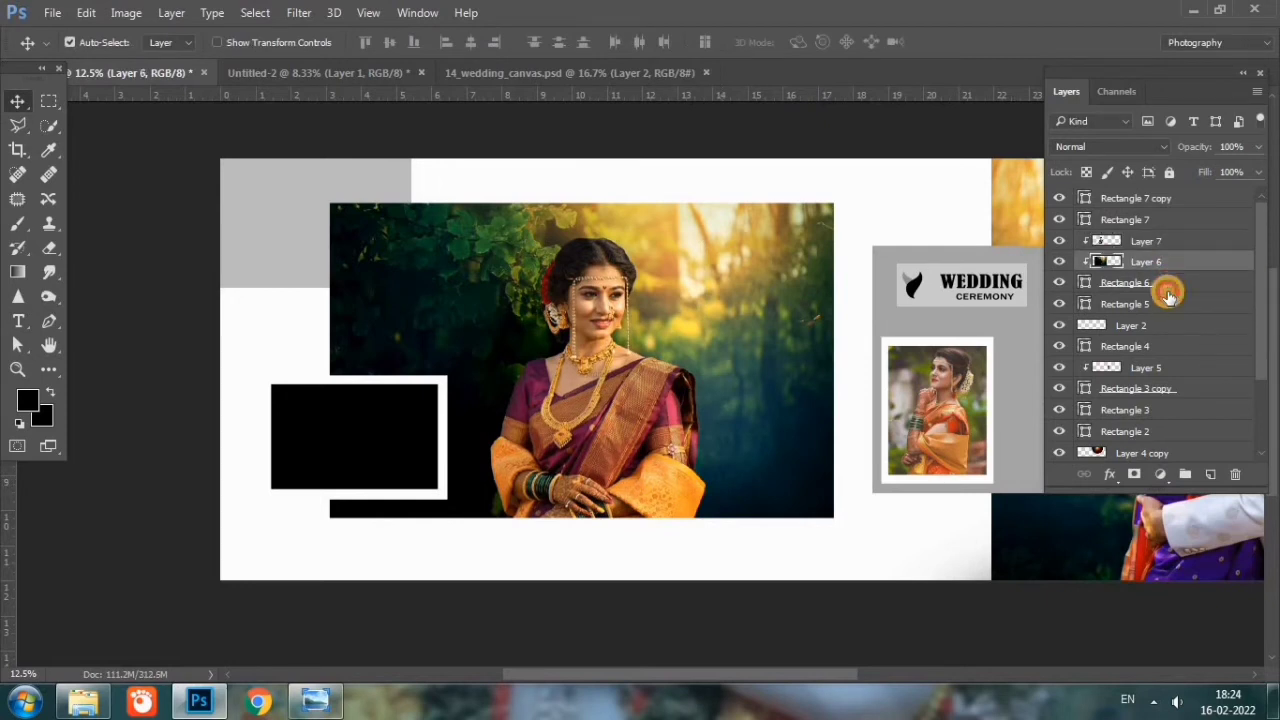
# Step: Stretch the Rectangle 6 forest panel taller at the bottom
pyautogui.click(1168, 289)
pyautogui.hotkey('ctrl', 't')
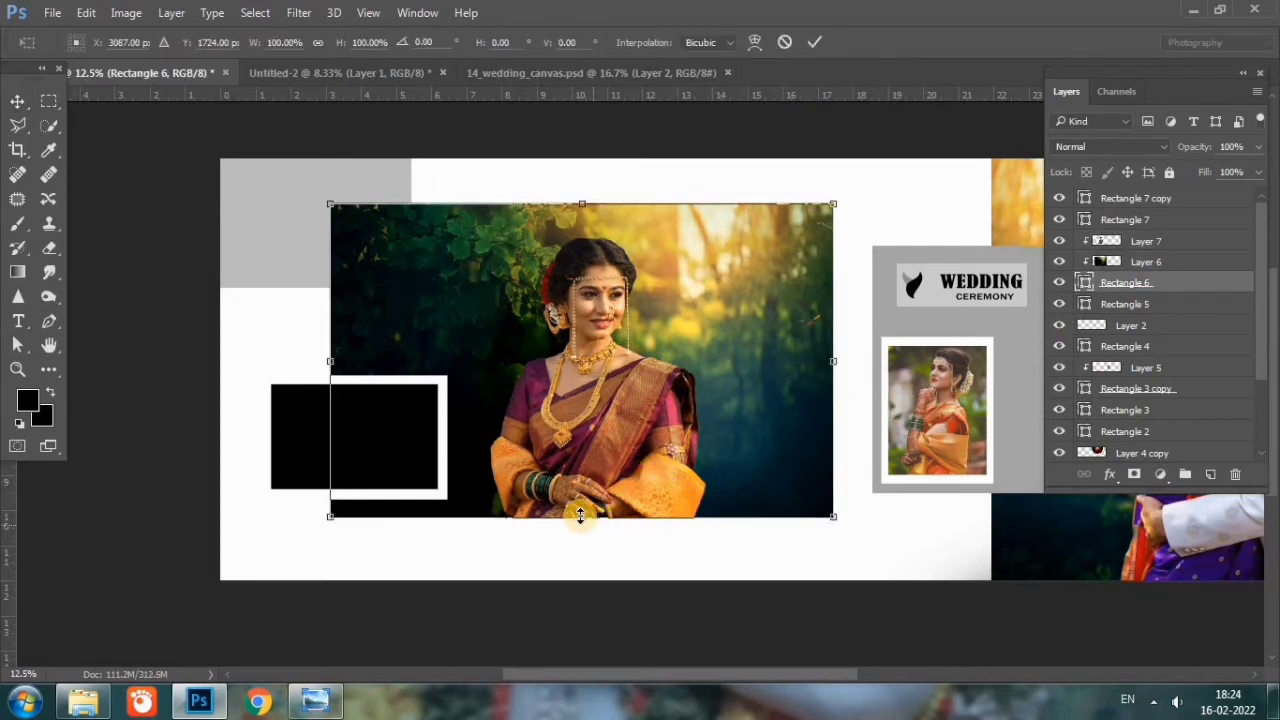
pyautogui.moveTo(580, 515); pyautogui.dragTo(578, 538)
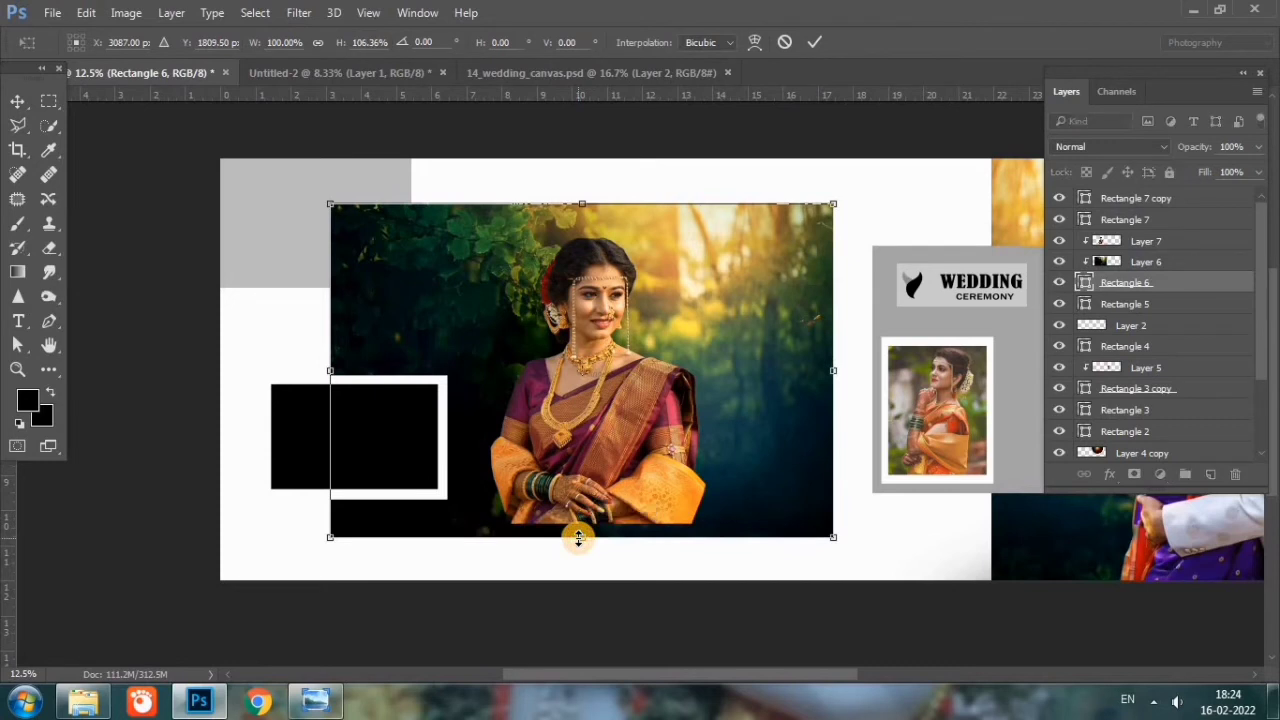
pyautogui.press('Return')
# Step: Enlarge the bride photo (Layer 7) to about 115% and nudge it down
pyautogui.click(592, 505)
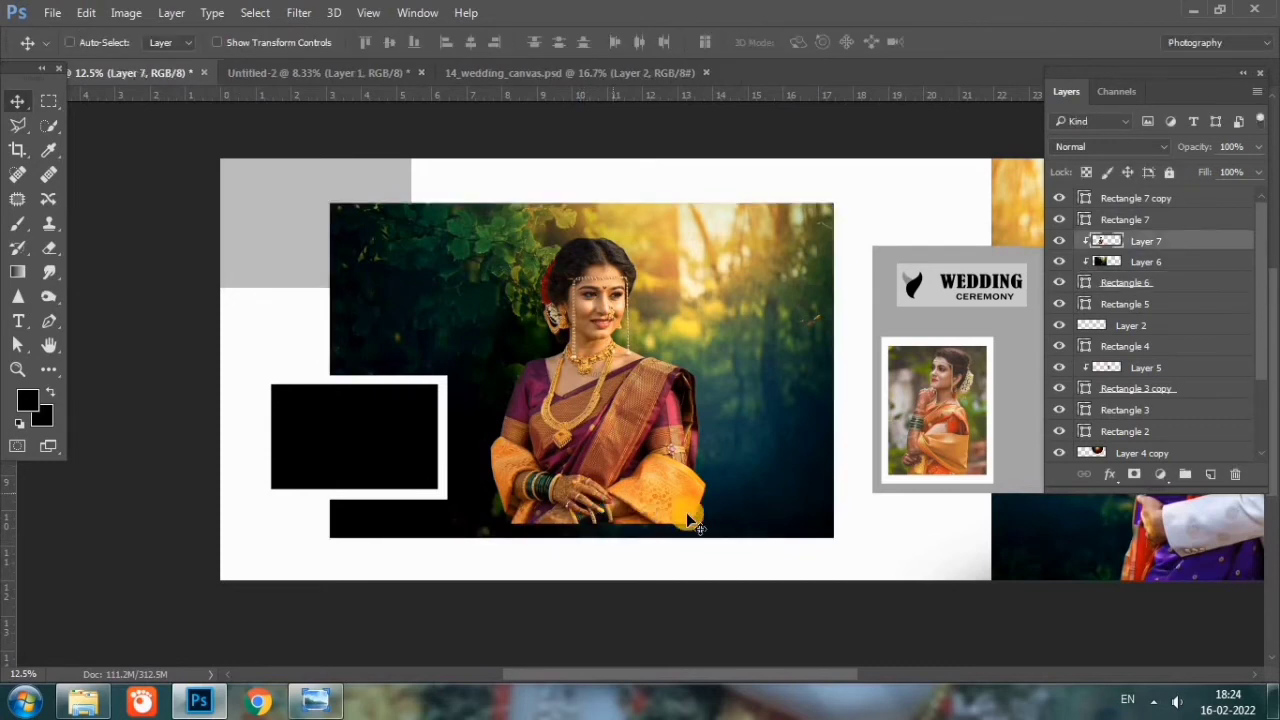
pyautogui.hotkey('ctrl', 't')
pyautogui.moveTo(706, 522); pyautogui.dragTo(721, 543)
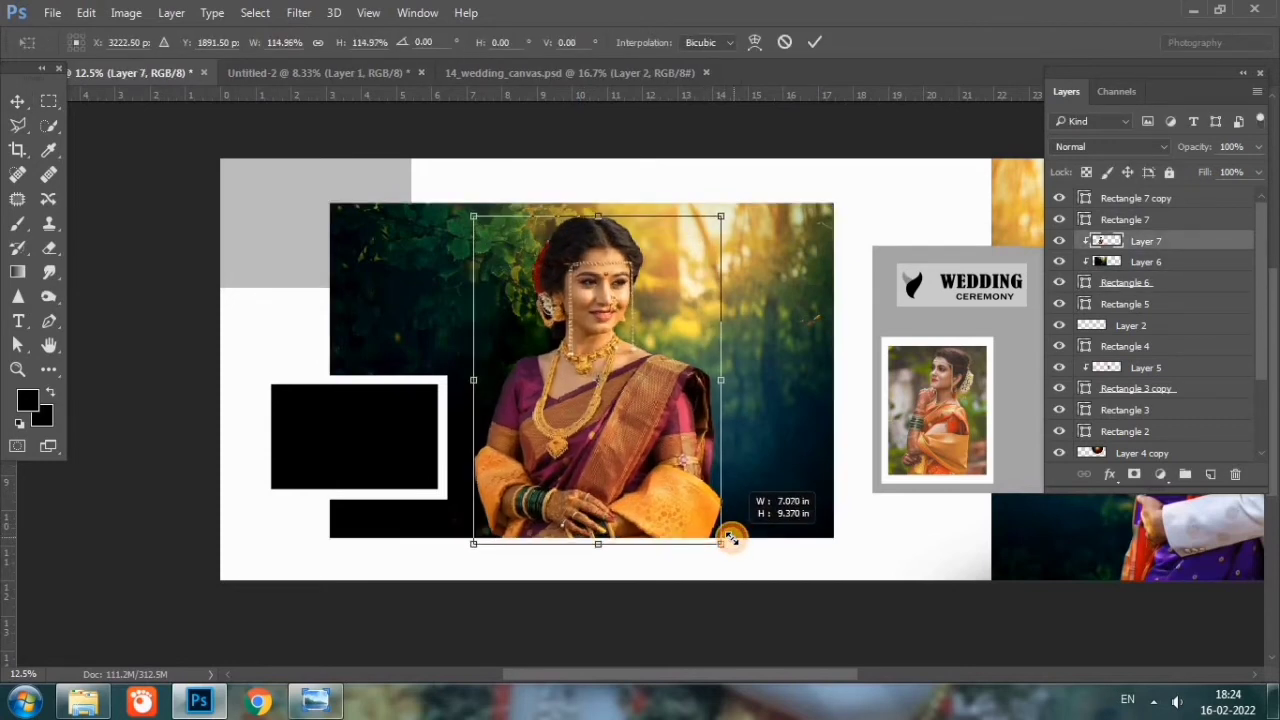
pyautogui.moveTo(662, 497); pyautogui.dragTo(666, 500)
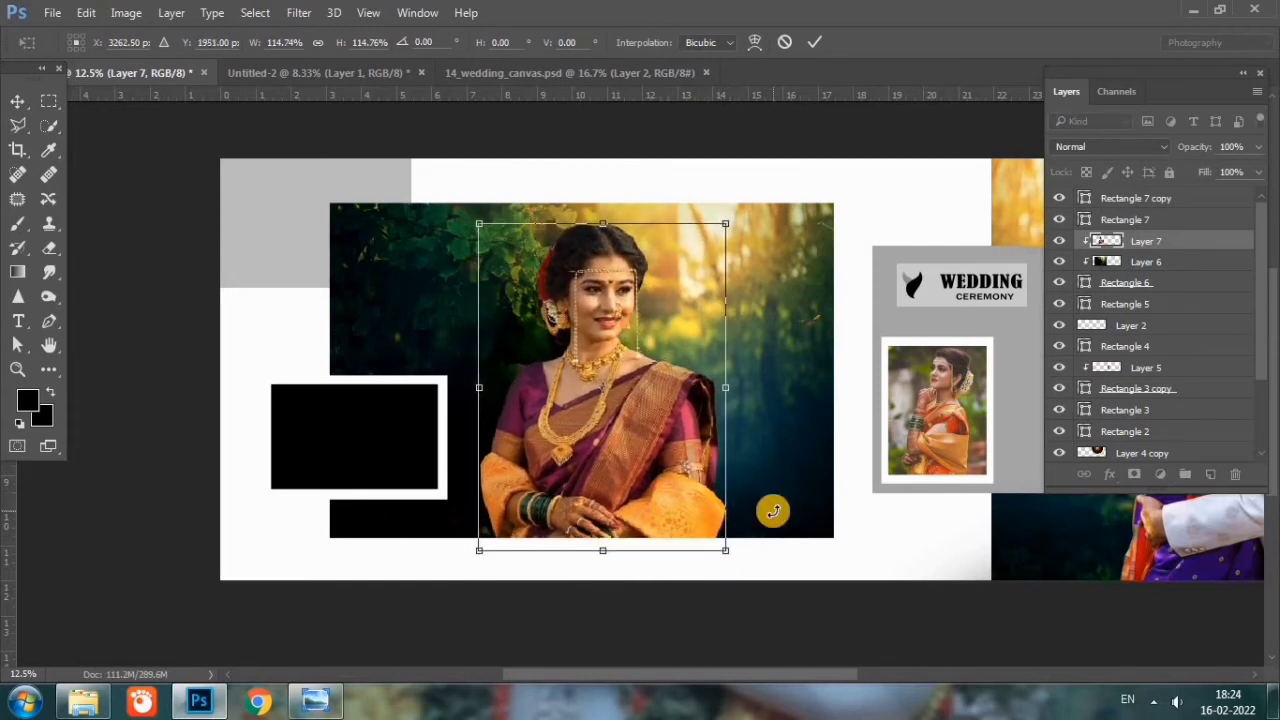
pyautogui.press('Return')
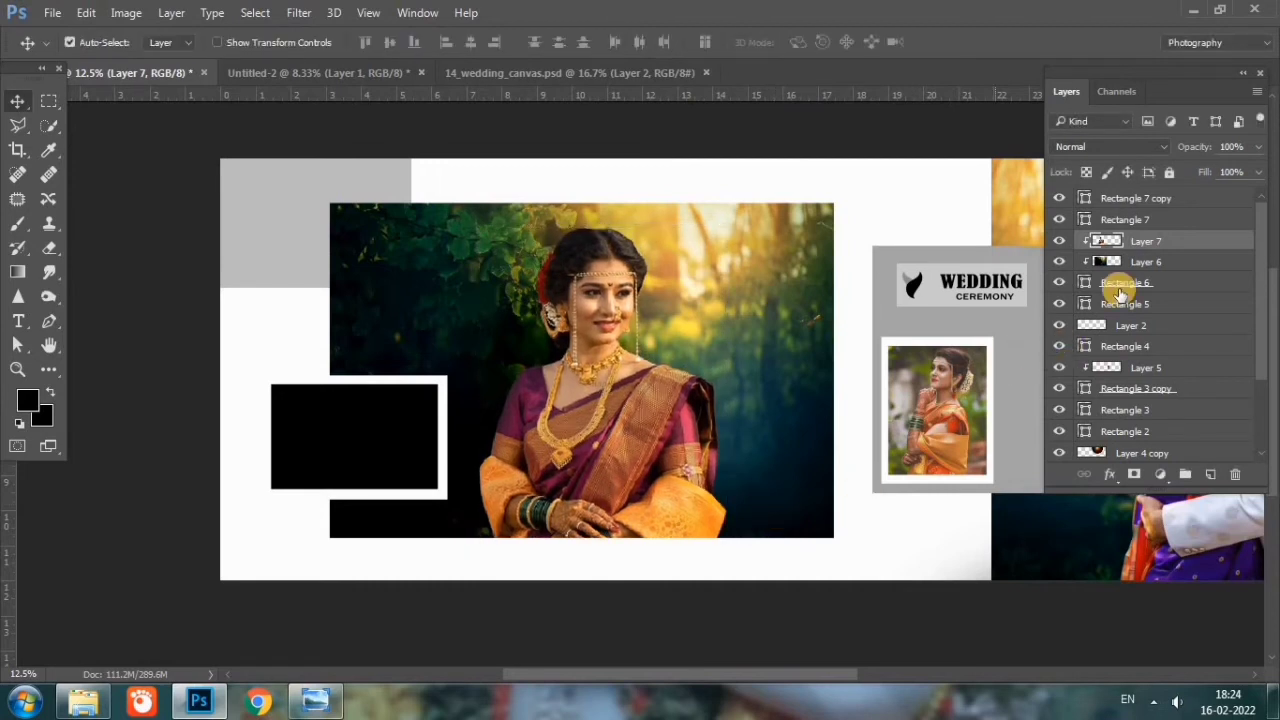
# Step: Extend Rectangle 6's bottom edge further, to about 105% height
pyautogui.click(1158, 283)
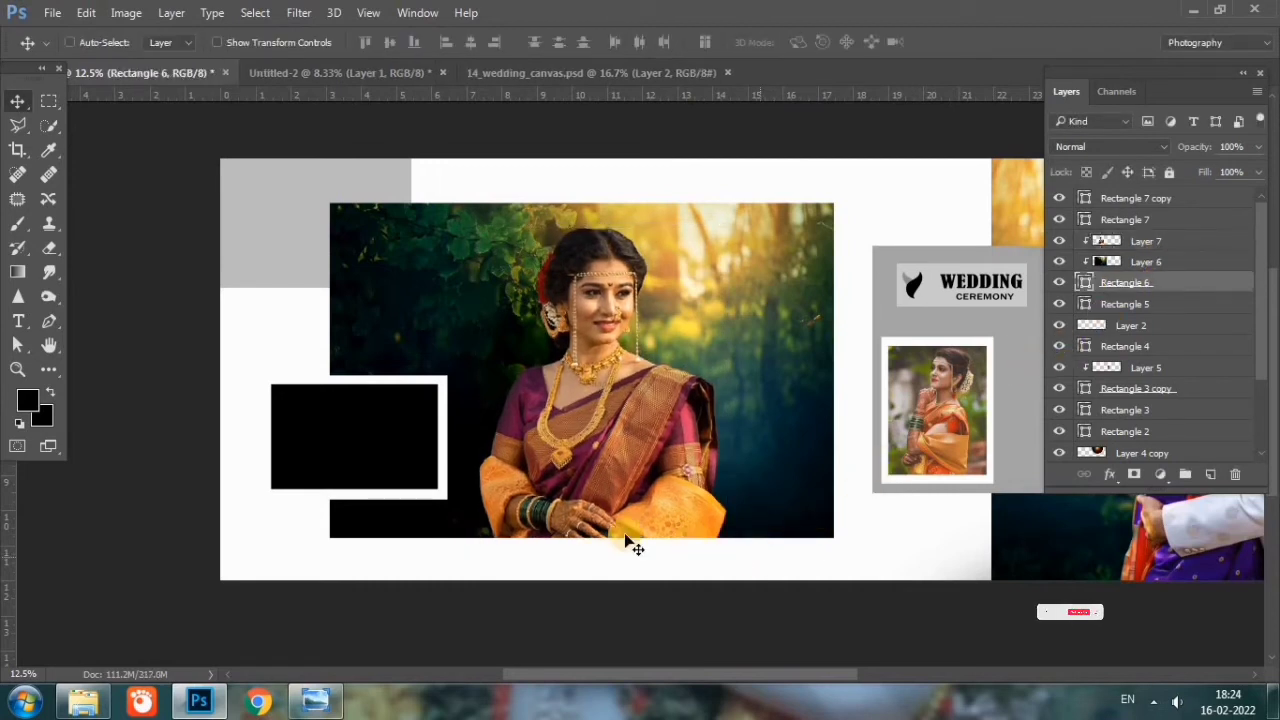
pyautogui.hotkey('ctrl', 't')
pyautogui.moveTo(581, 537)
pyautogui.mouseDown()
pyautogui.moveTo(578, 569)
pyautogui.moveTo(577, 553)
pyautogui.moveTo(614, 523)
pyautogui.mouseUp()
pyautogui.press('Return')
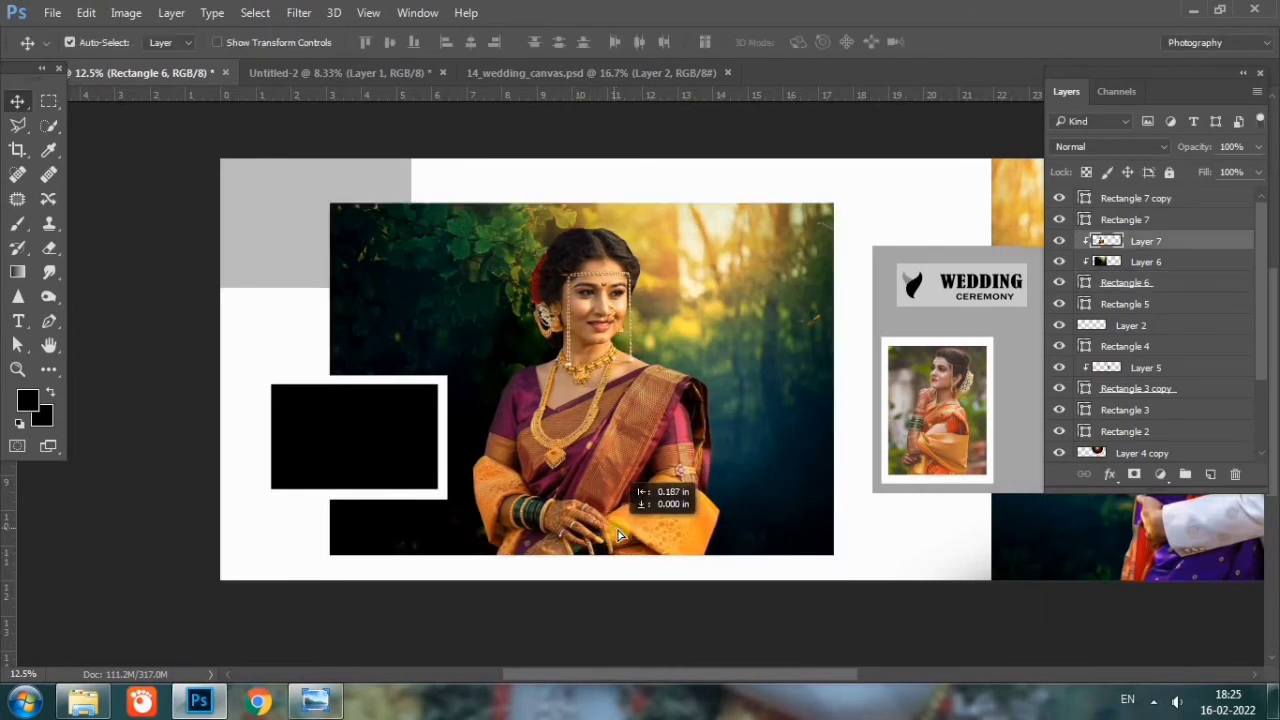
# Step: Bring the glowing orb (Layer 4 copy) from Untitled-2 into the spread with Screen blending
pyautogui.click(380, 74)
pyautogui.moveTo(670, 328); pyautogui.dragTo(642, 290)
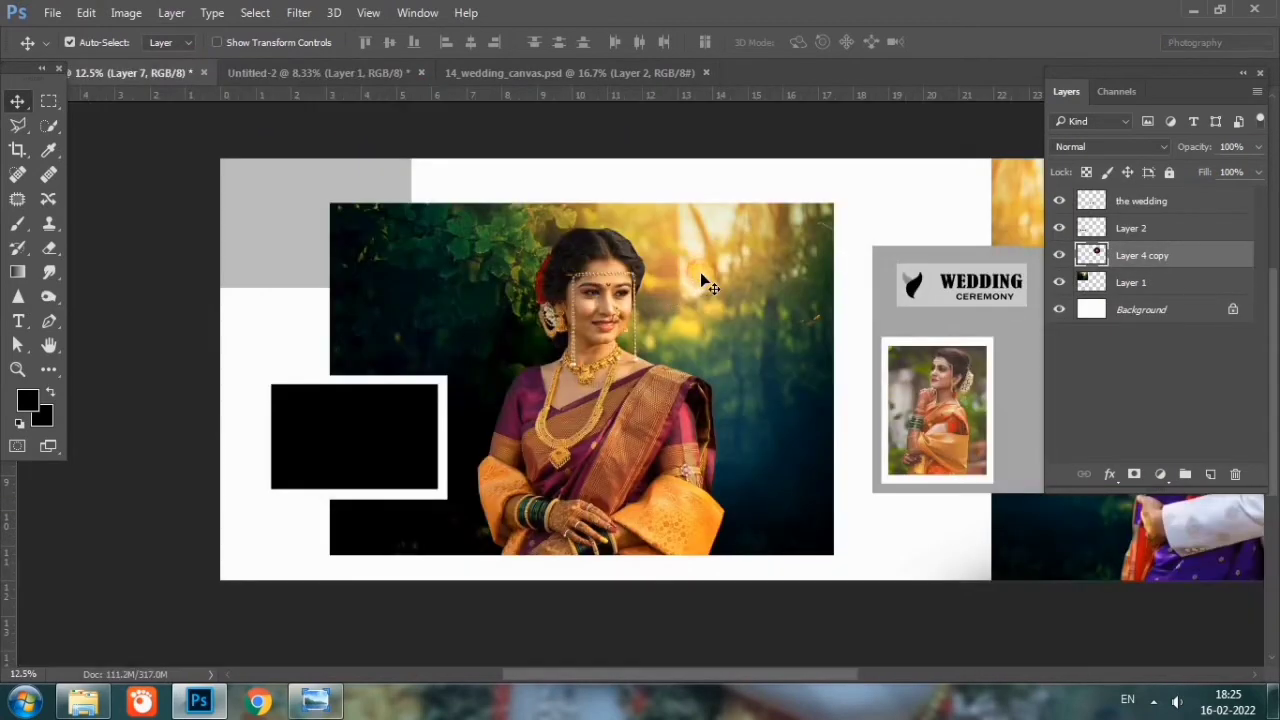
pyautogui.moveTo(697, 280); pyautogui.dragTo(700, 272)
pyautogui.click(1096, 146)
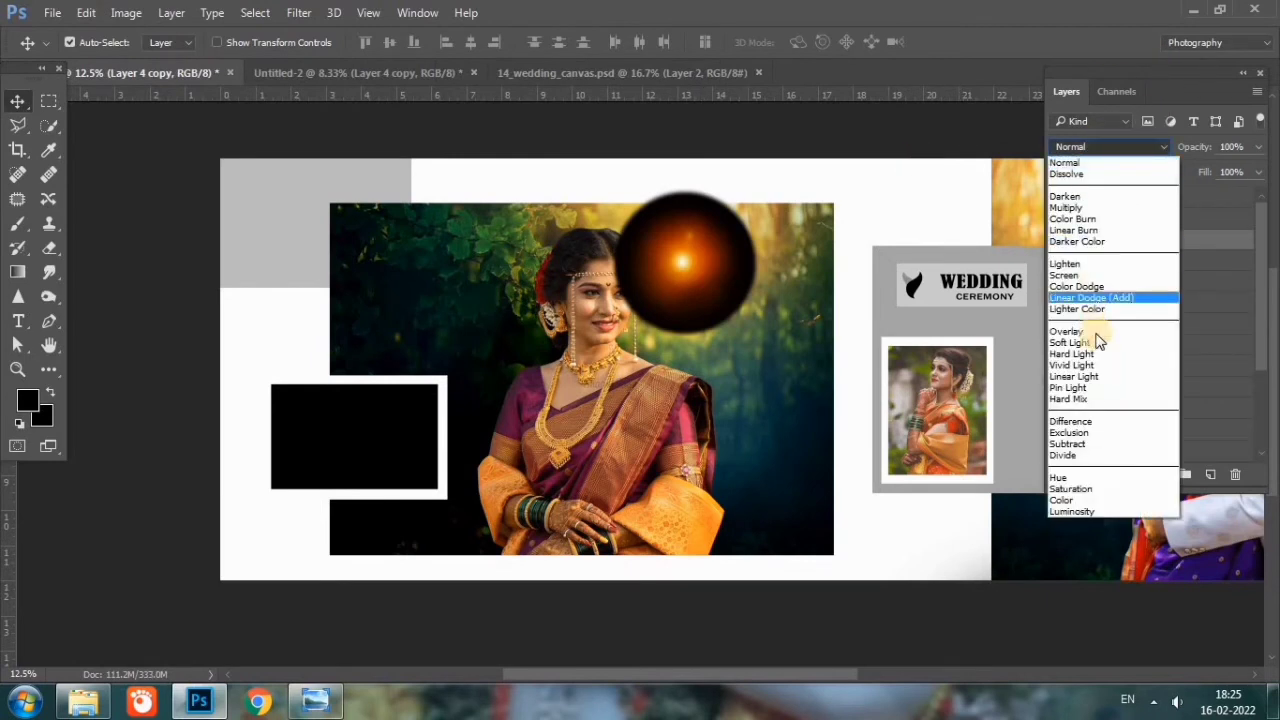
pyautogui.click(1076, 275)
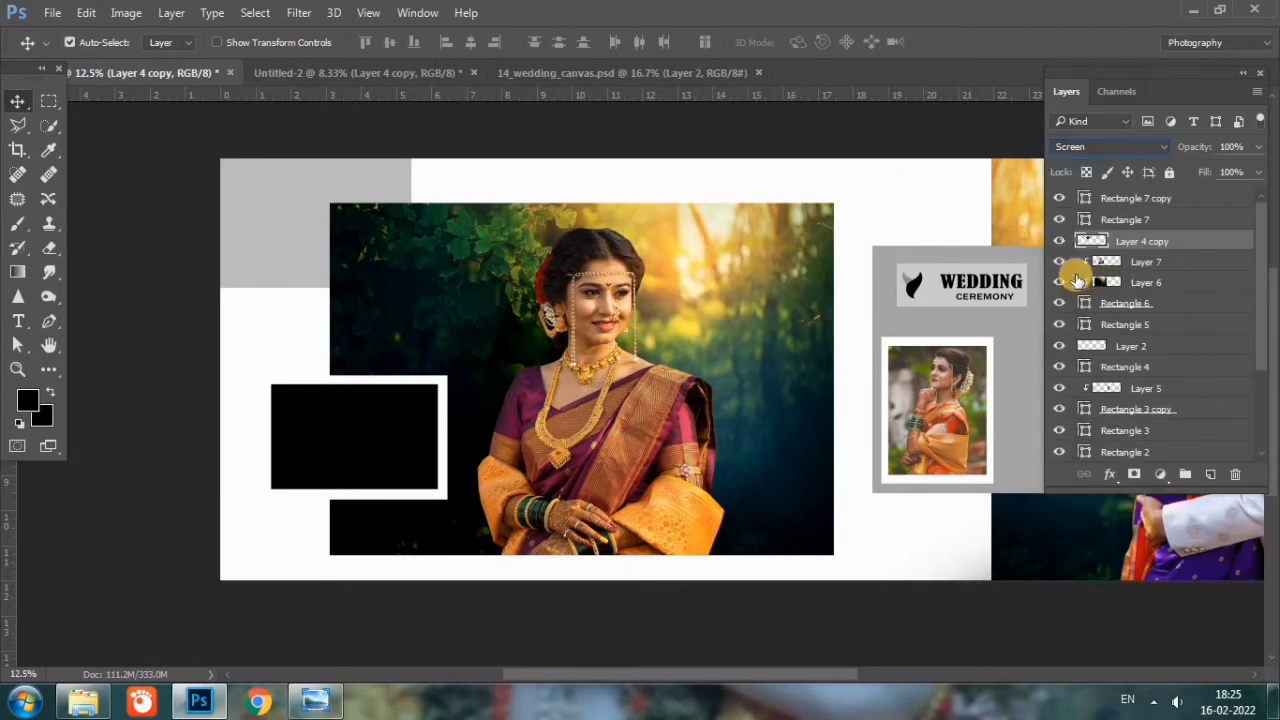
pyautogui.click(1198, 146)
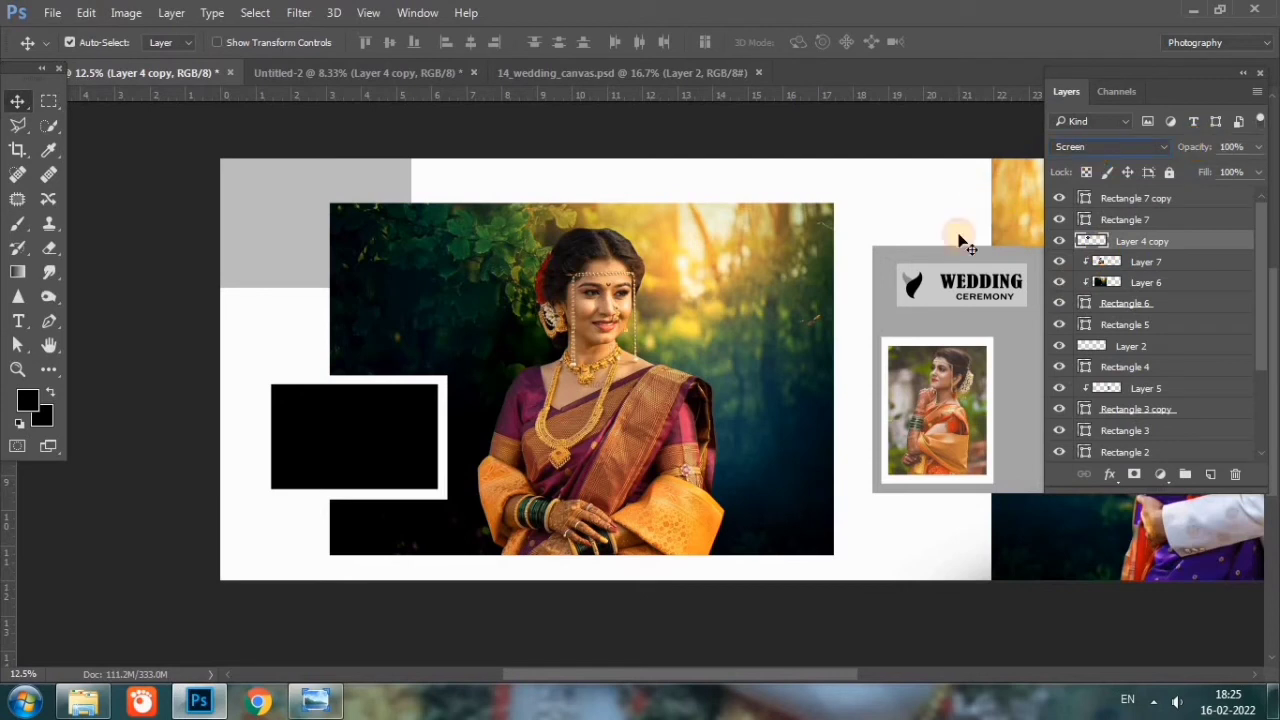
# Step: Scale the glow to about 233% and position it behind the bride's head
pyautogui.hotkey('ctrl', 't')
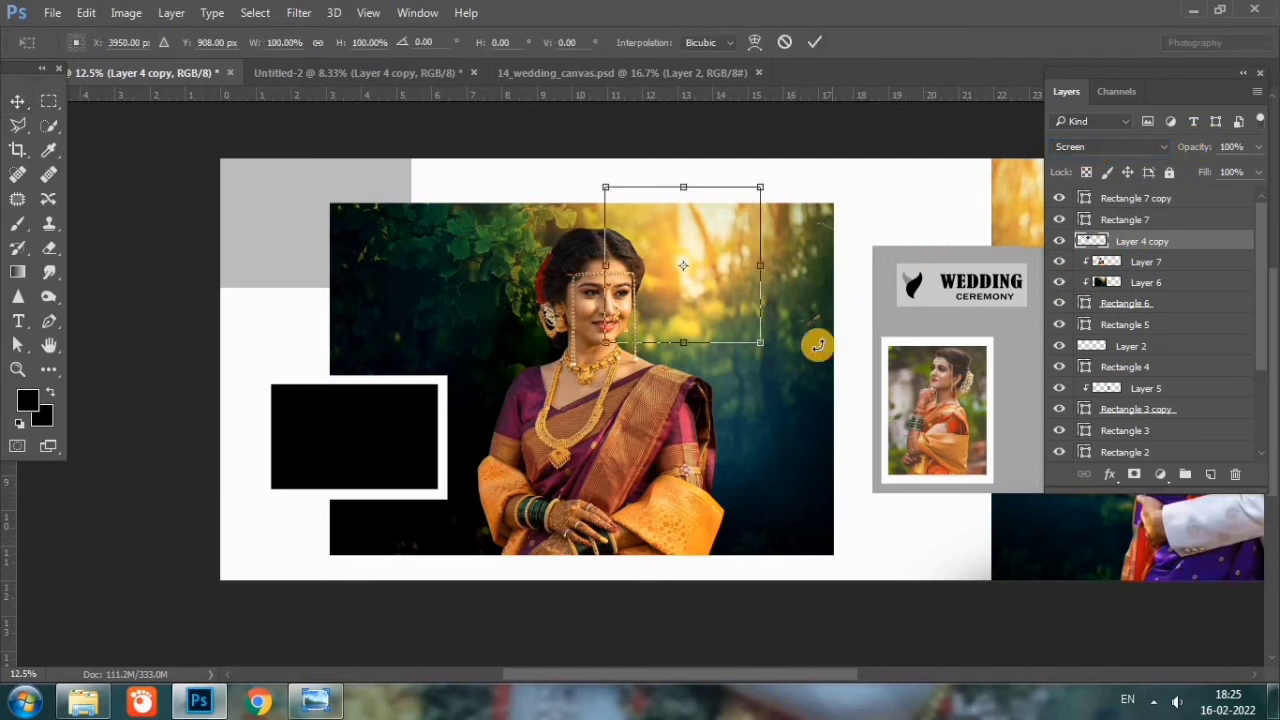
pyautogui.moveTo(766, 345); pyautogui.dragTo(856, 439)
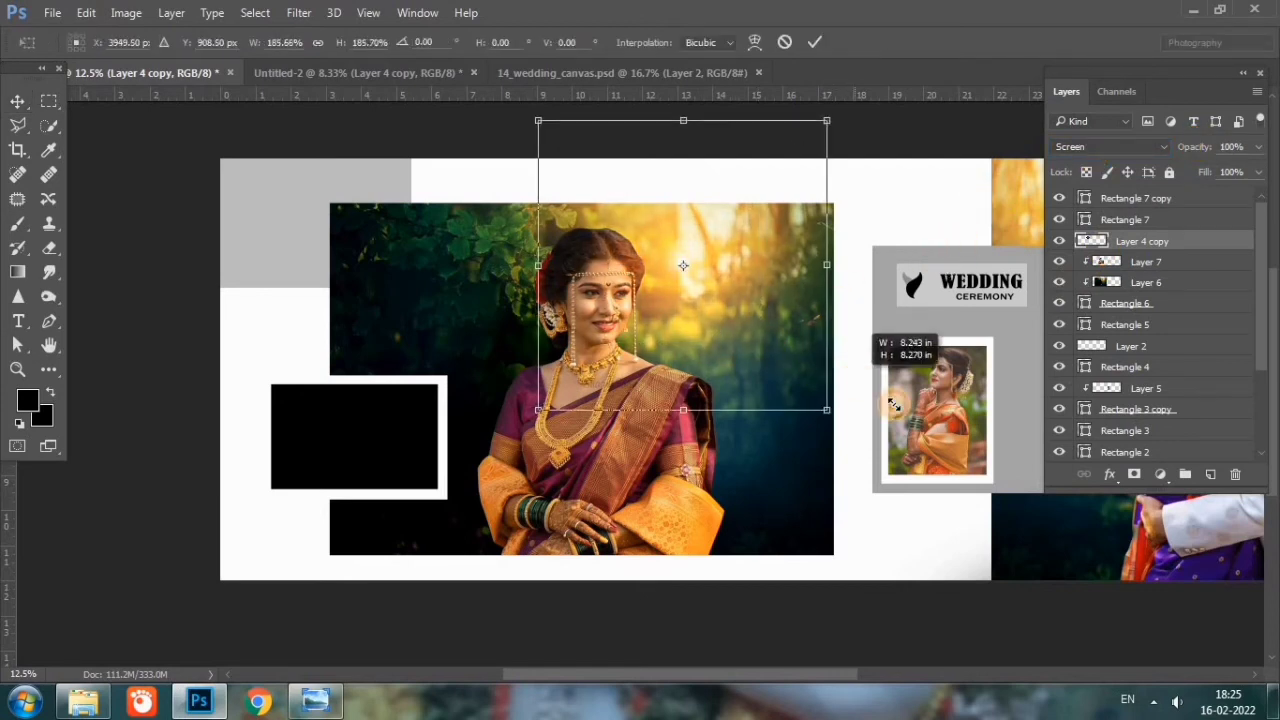
pyautogui.moveTo(770, 298); pyautogui.dragTo(785, 296)
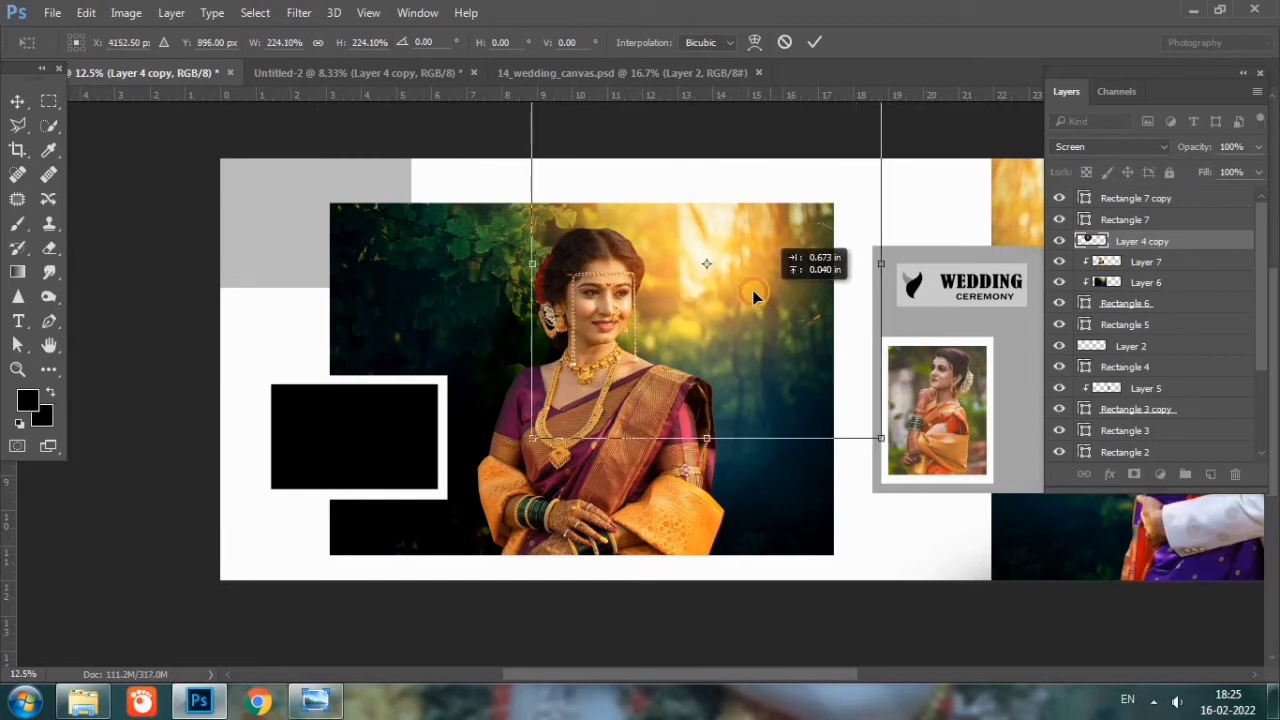
pyautogui.moveTo(872, 440); pyautogui.dragTo(778, 380)
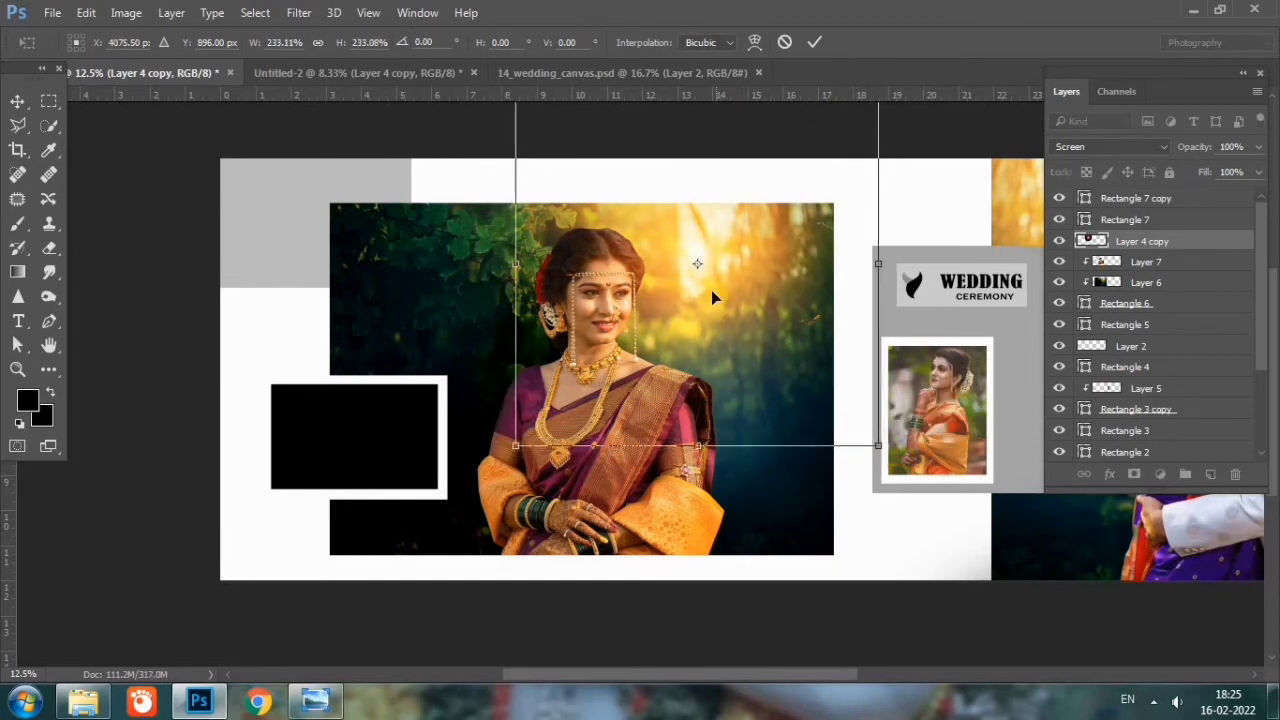
pyautogui.moveTo(711, 290); pyautogui.dragTo(711, 280)
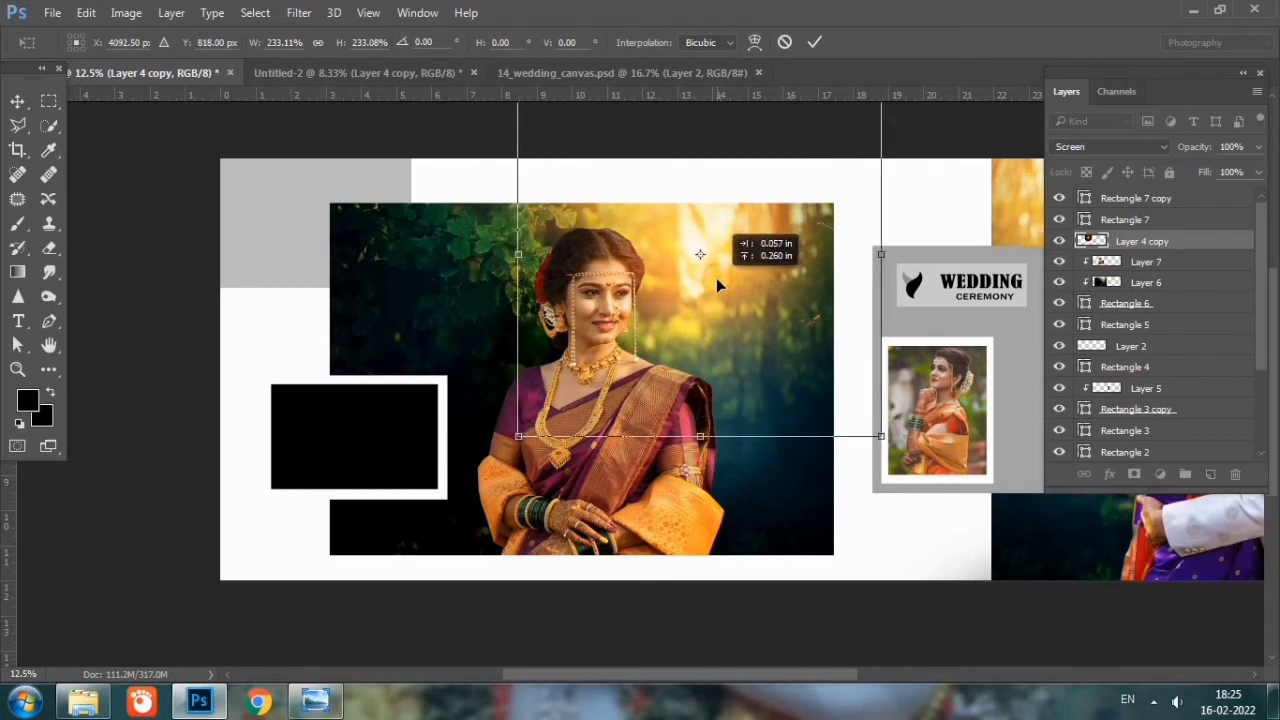
pyautogui.press('Return')
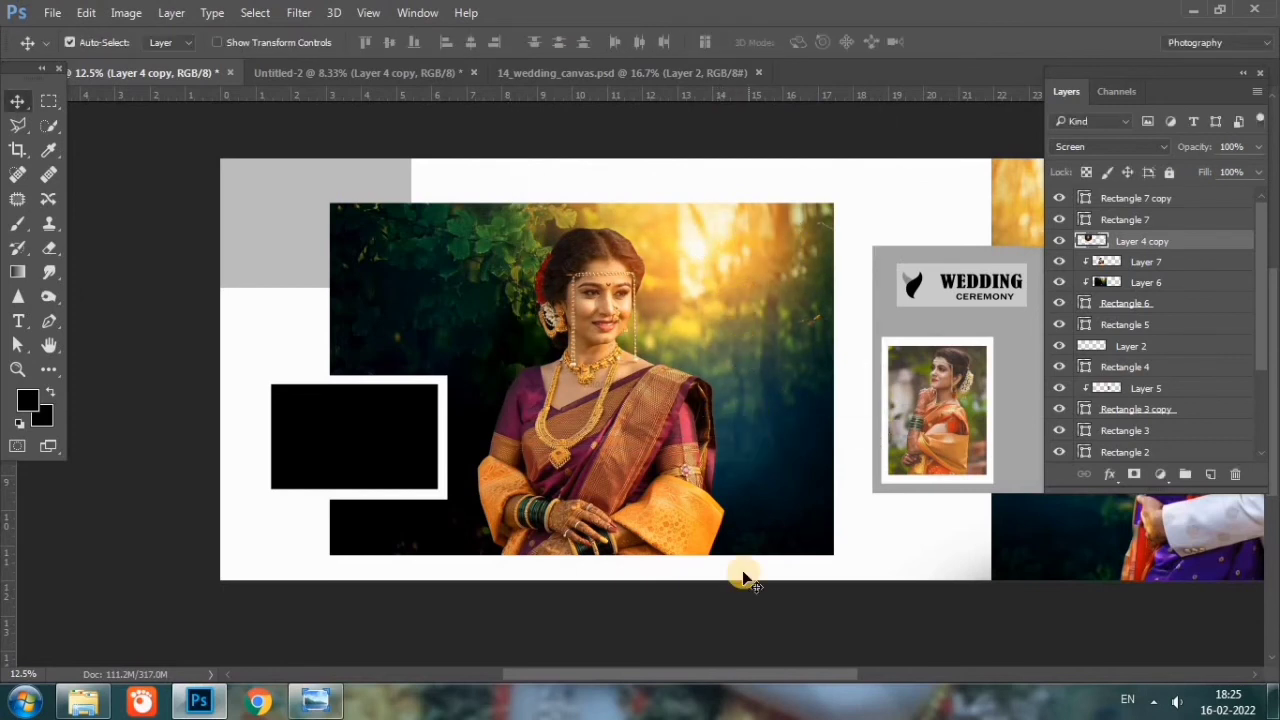
pyautogui.moveTo(745, 673)
pyautogui.mouseDown()
pyautogui.moveTo(867, 675)
pyautogui.moveTo(700, 673)
pyautogui.mouseUp()
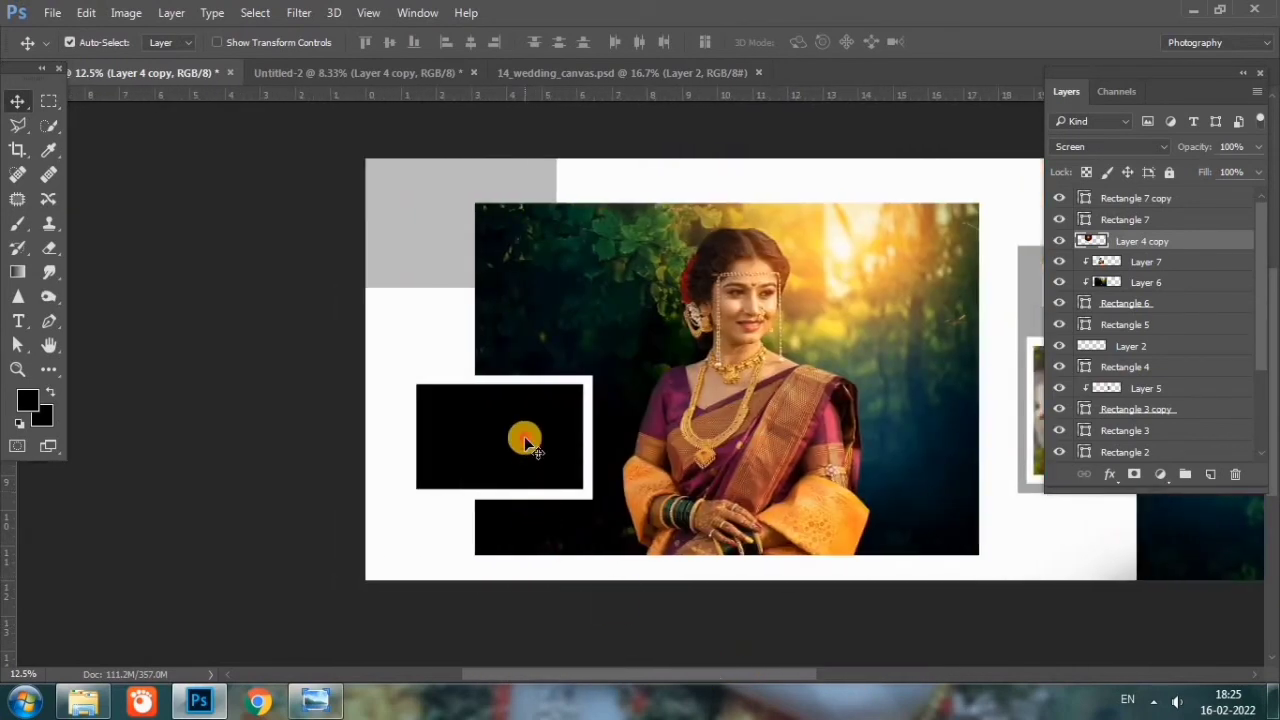
pyautogui.click(527, 445)
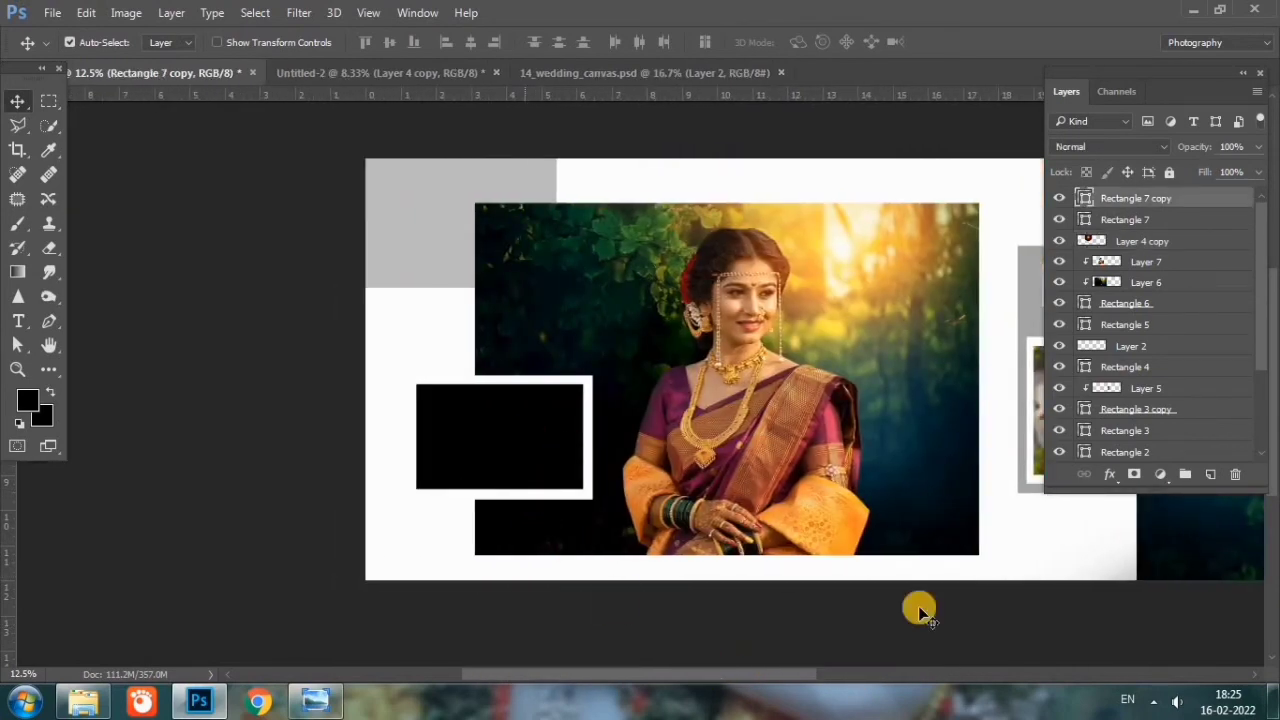
pyautogui.click(765, 70)
# Step: Close 14_wedding_canvas and drag THE WEDDING title layer from Untitled-2 into the spread
pyautogui.click(781, 73)
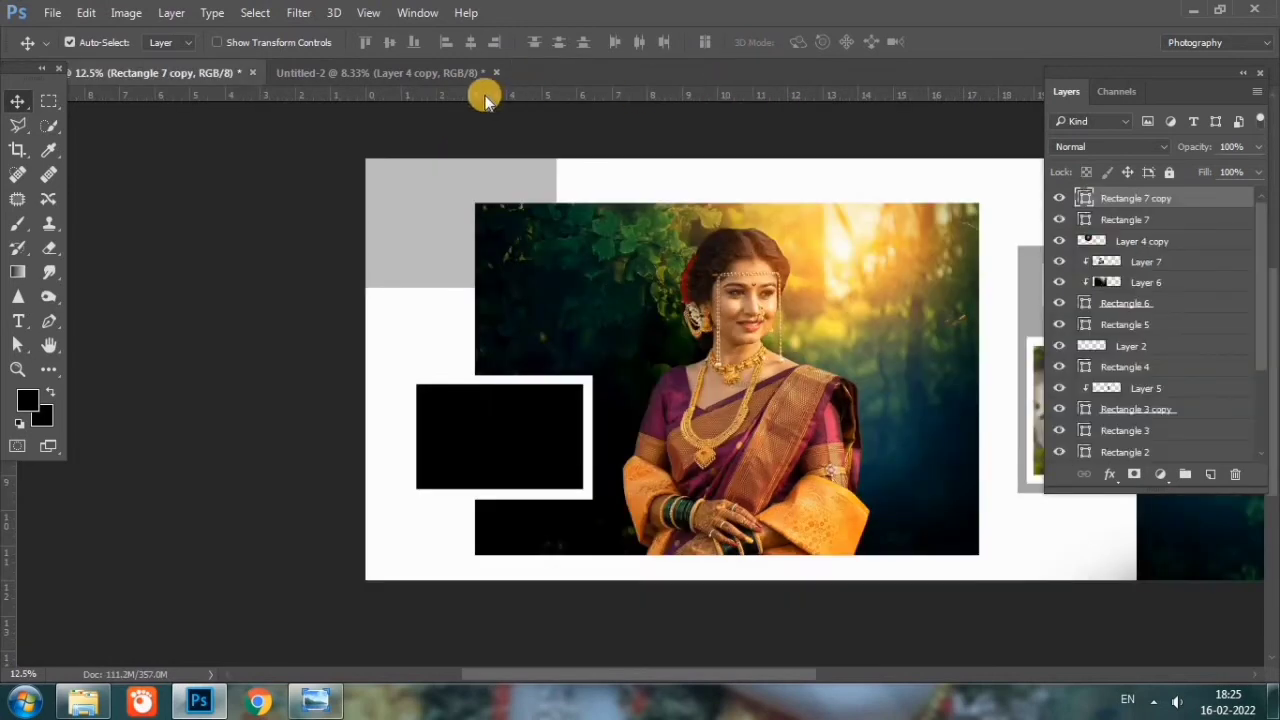
pyautogui.click(395, 78)
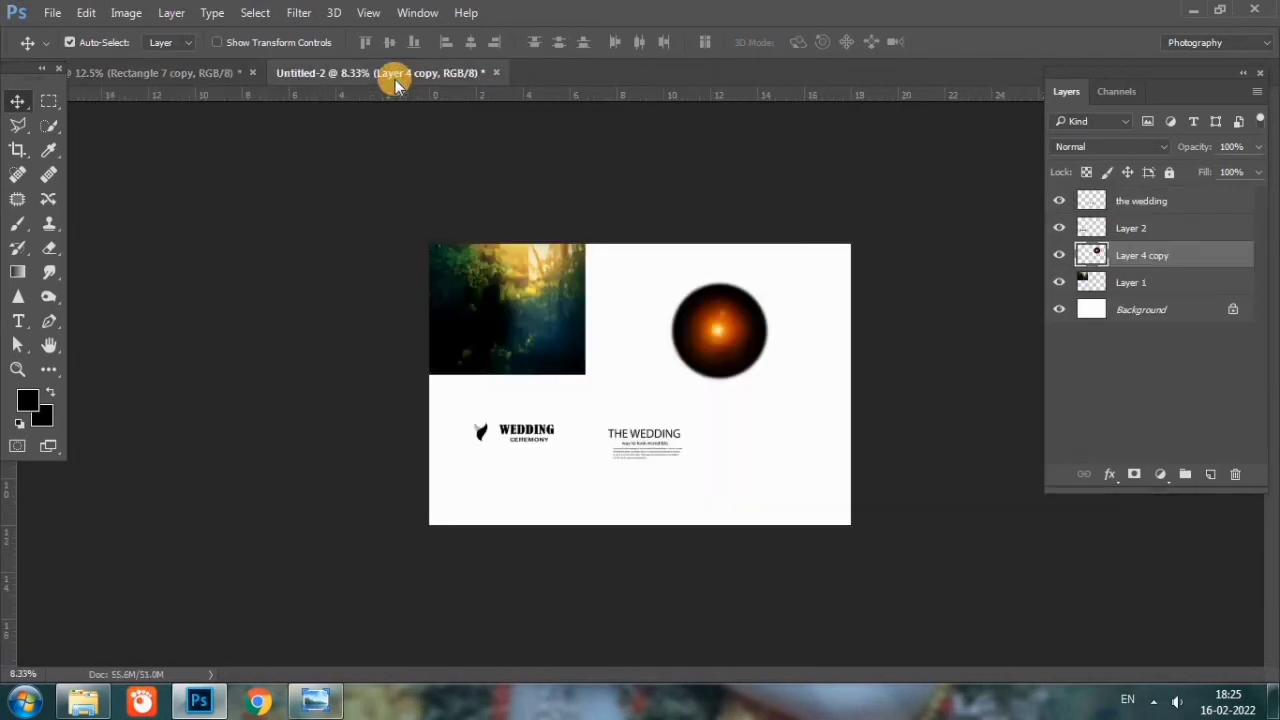
pyautogui.click(645, 440)
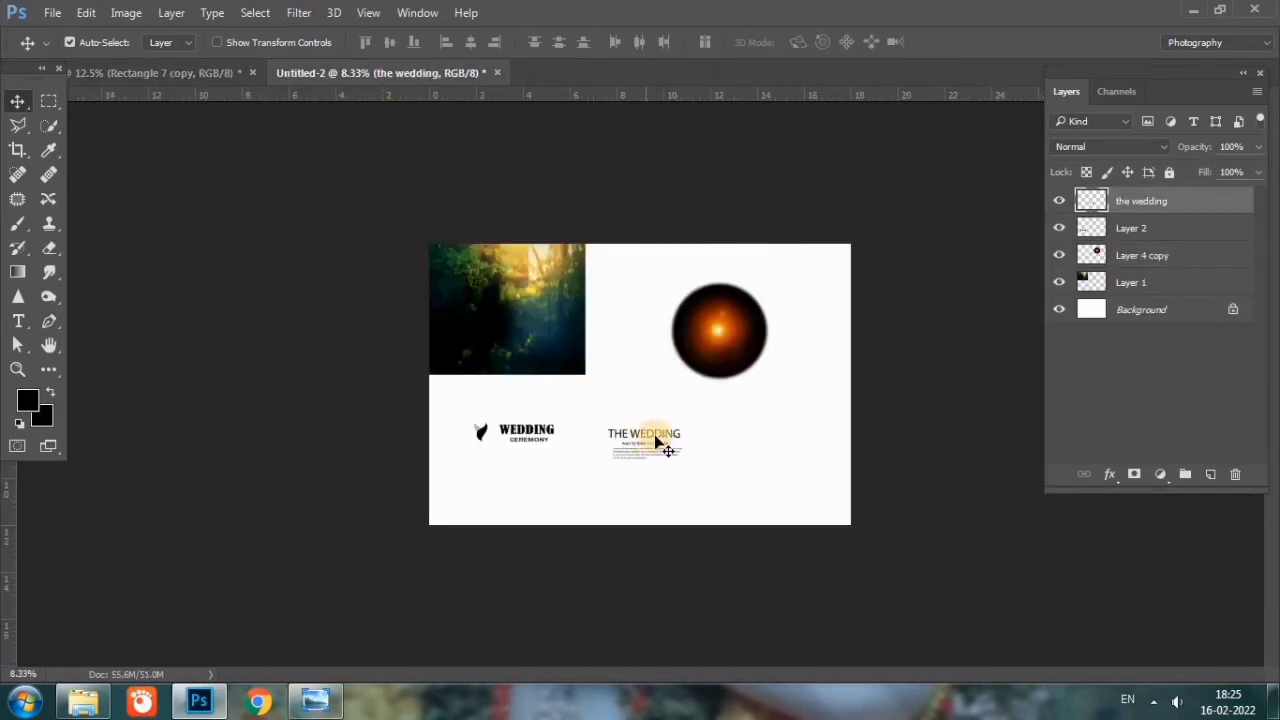
pyautogui.moveTo(683, 437); pyautogui.dragTo(172, 83)
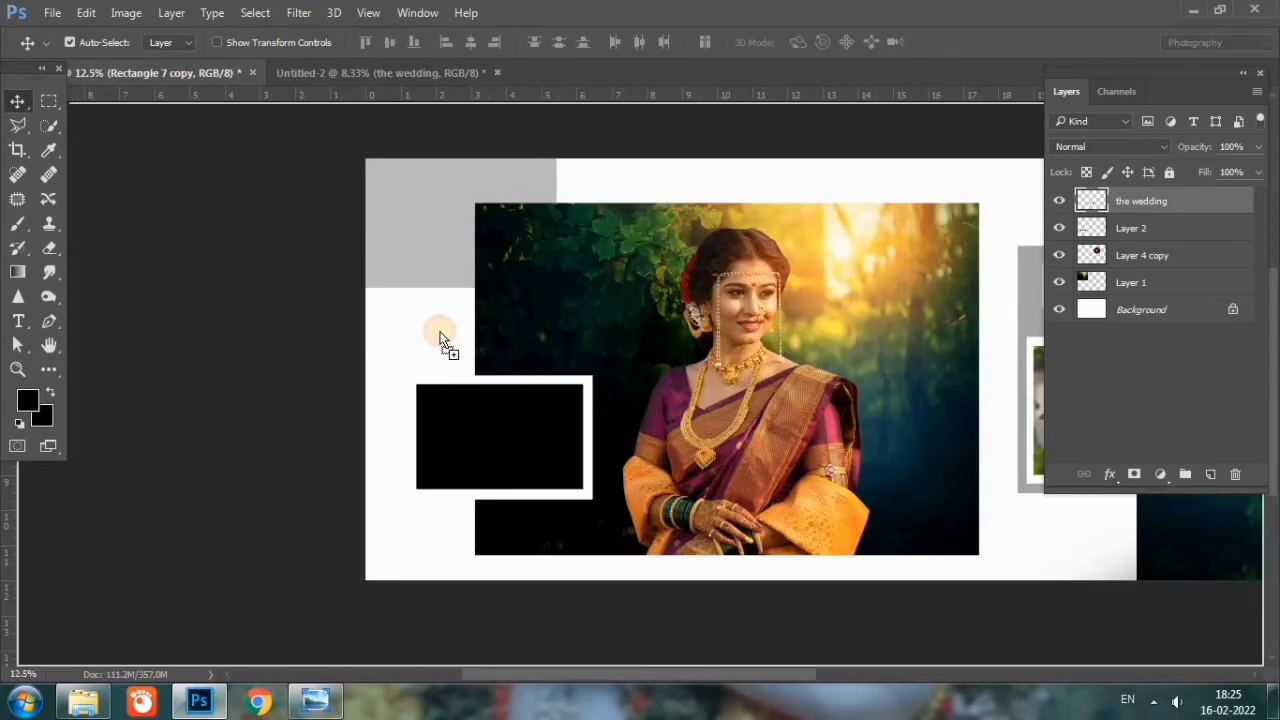
pyautogui.moveTo(172, 83)
pyautogui.mouseDown()
pyautogui.moveTo(447, 270)
pyautogui.moveTo(443, 303)
pyautogui.mouseUp()
pyautogui.moveTo(445, 262); pyautogui.dragTo(445, 265)
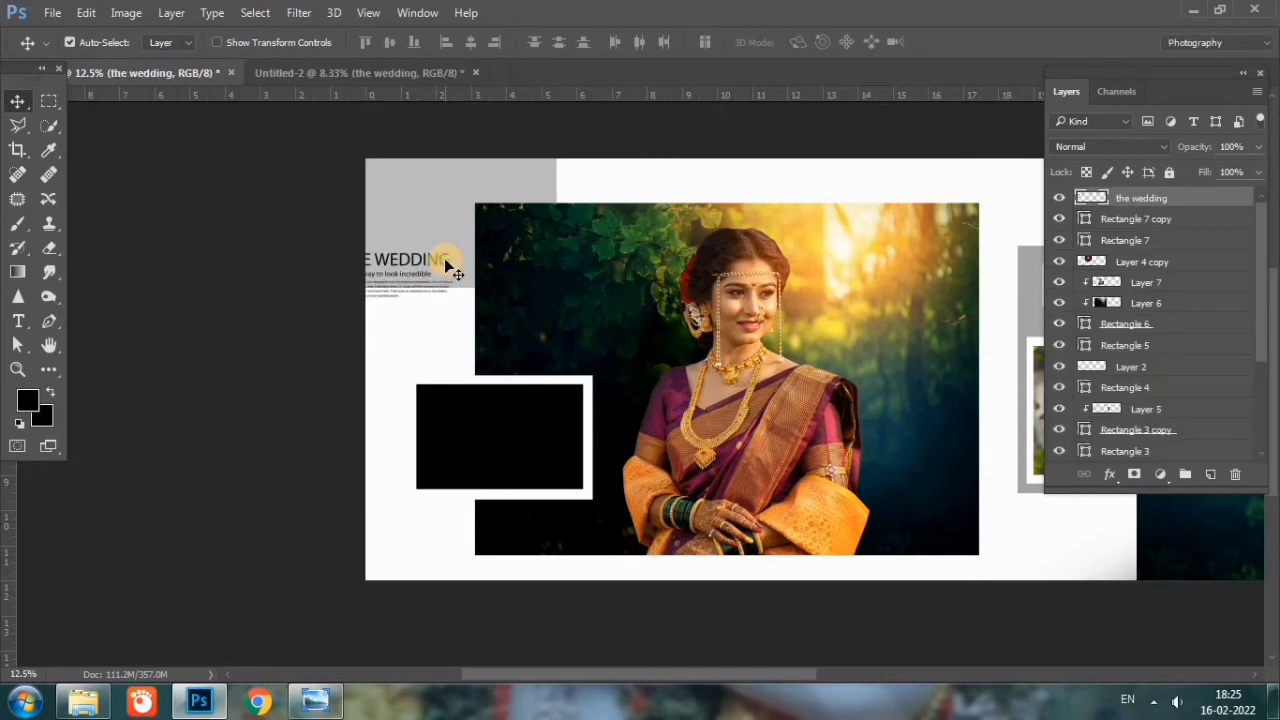
# Step: Move THE WEDDING title onto the forest panel's upper-left area
pyautogui.hotkey('ctrl', 't')
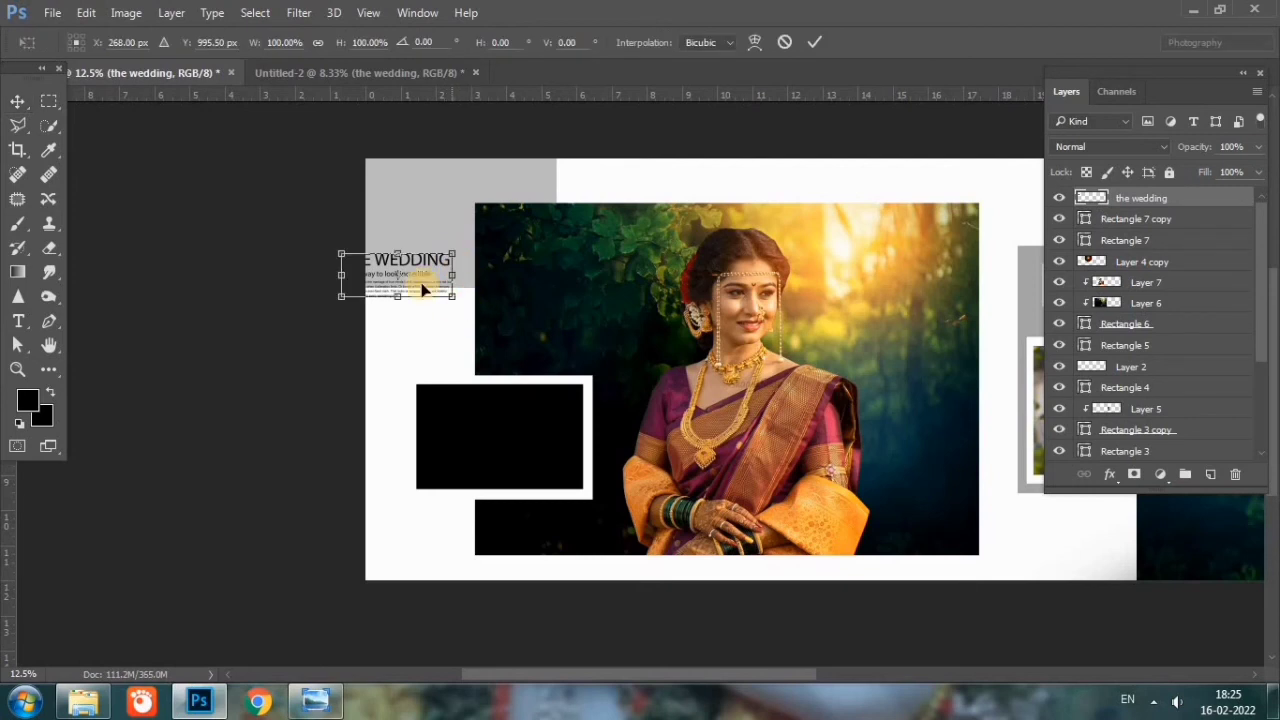
pyautogui.moveTo(411, 268); pyautogui.dragTo(574, 245)
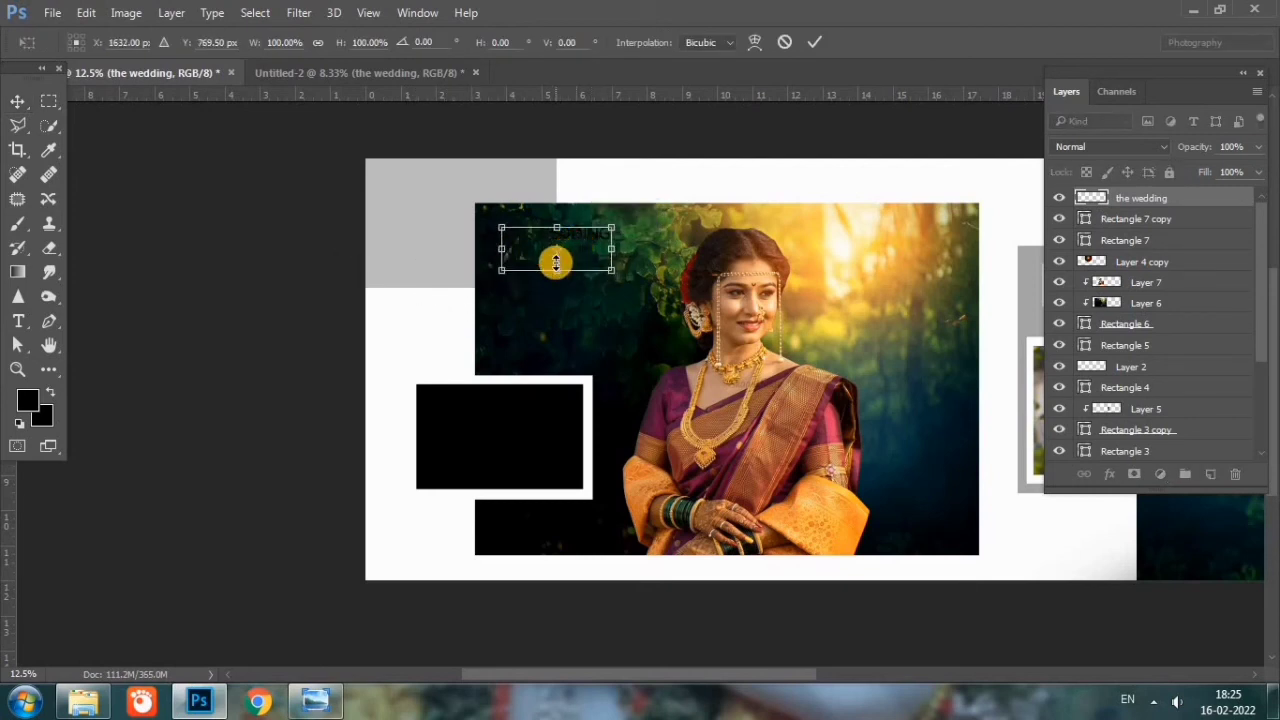
pyautogui.press('Return')
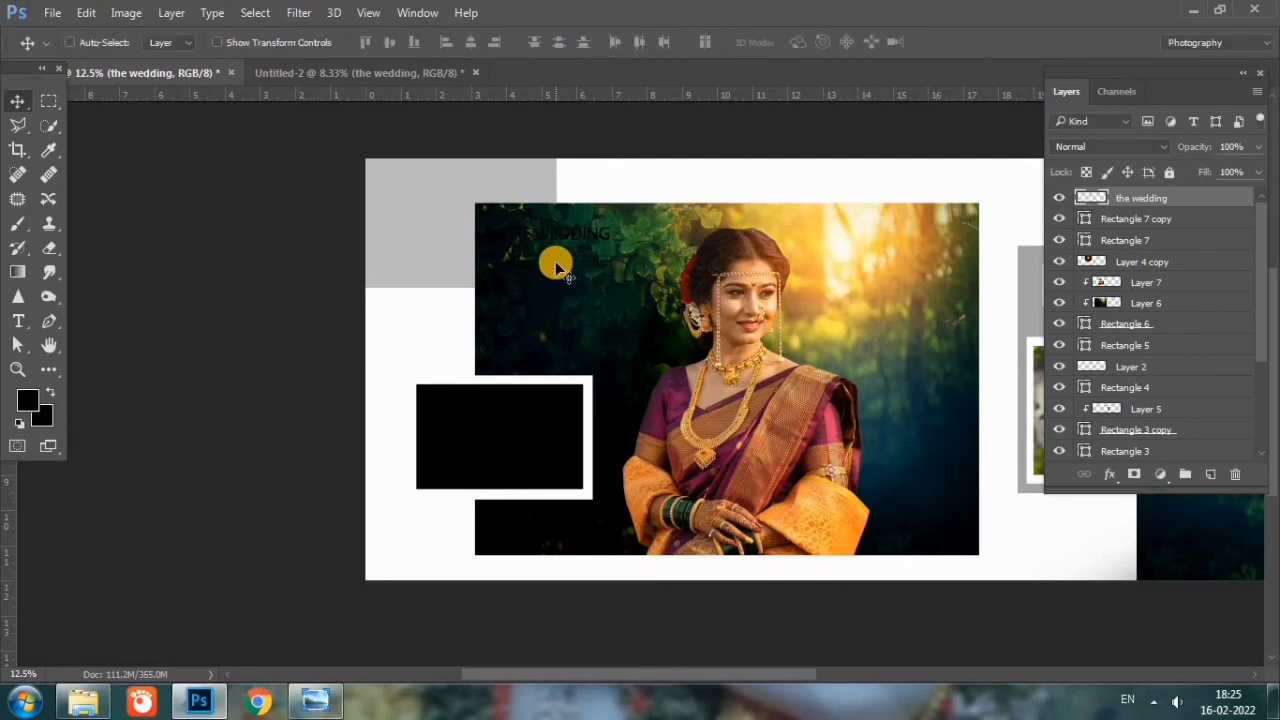
pyautogui.hotkey('ctrl', 'u')
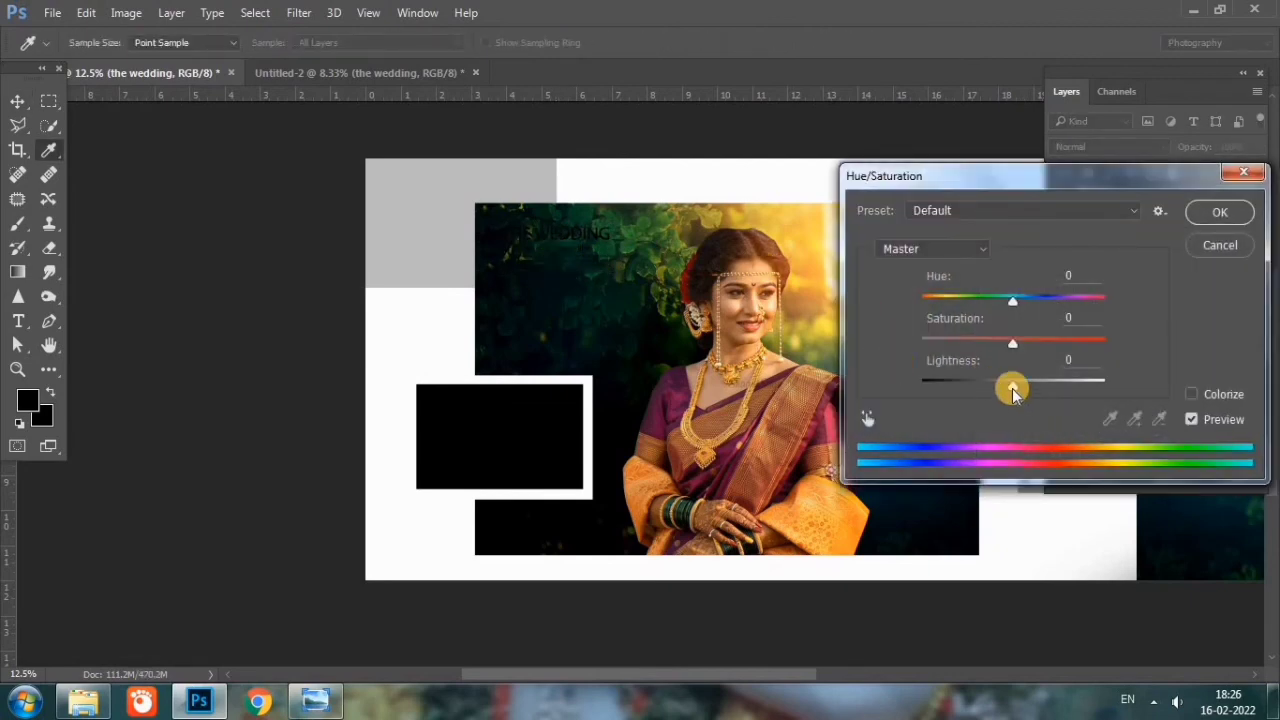
# Step: Turn THE WEDDING title white with Lightness +100, scale it to about 84%, nudge it right and down
pyautogui.moveTo(1012, 389); pyautogui.dragTo(1135, 393)
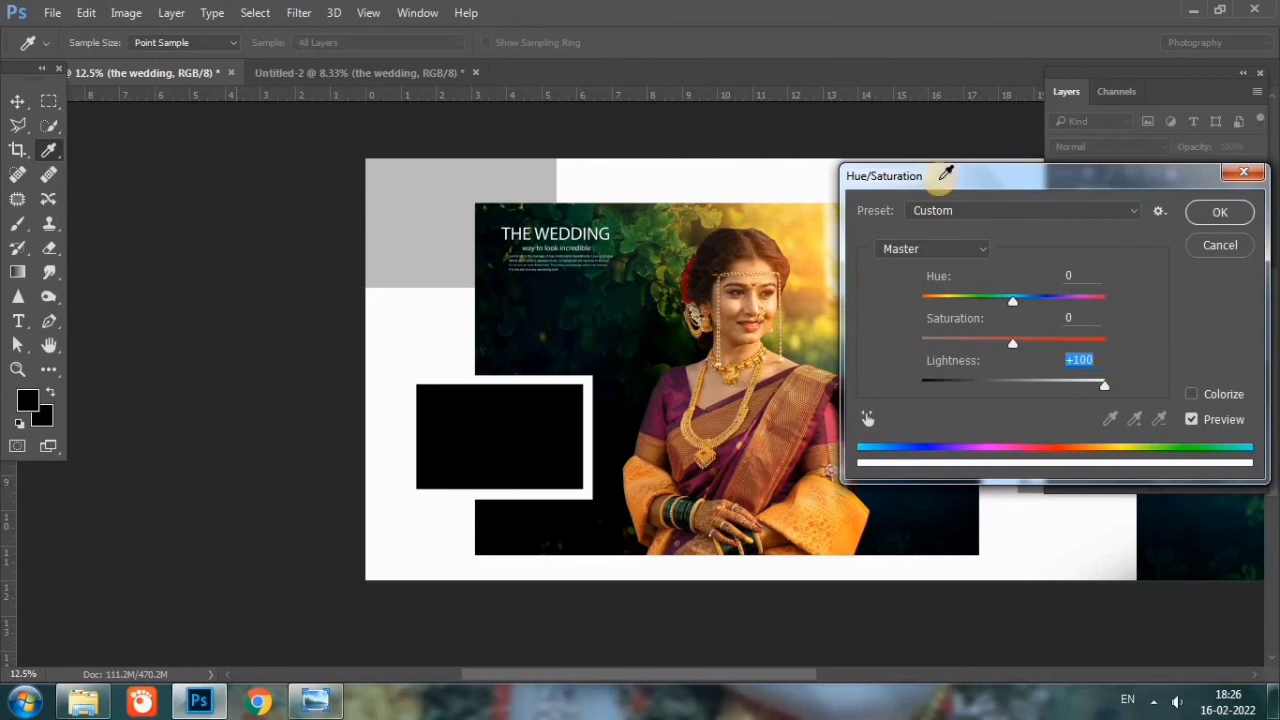
pyautogui.click(1220, 212)
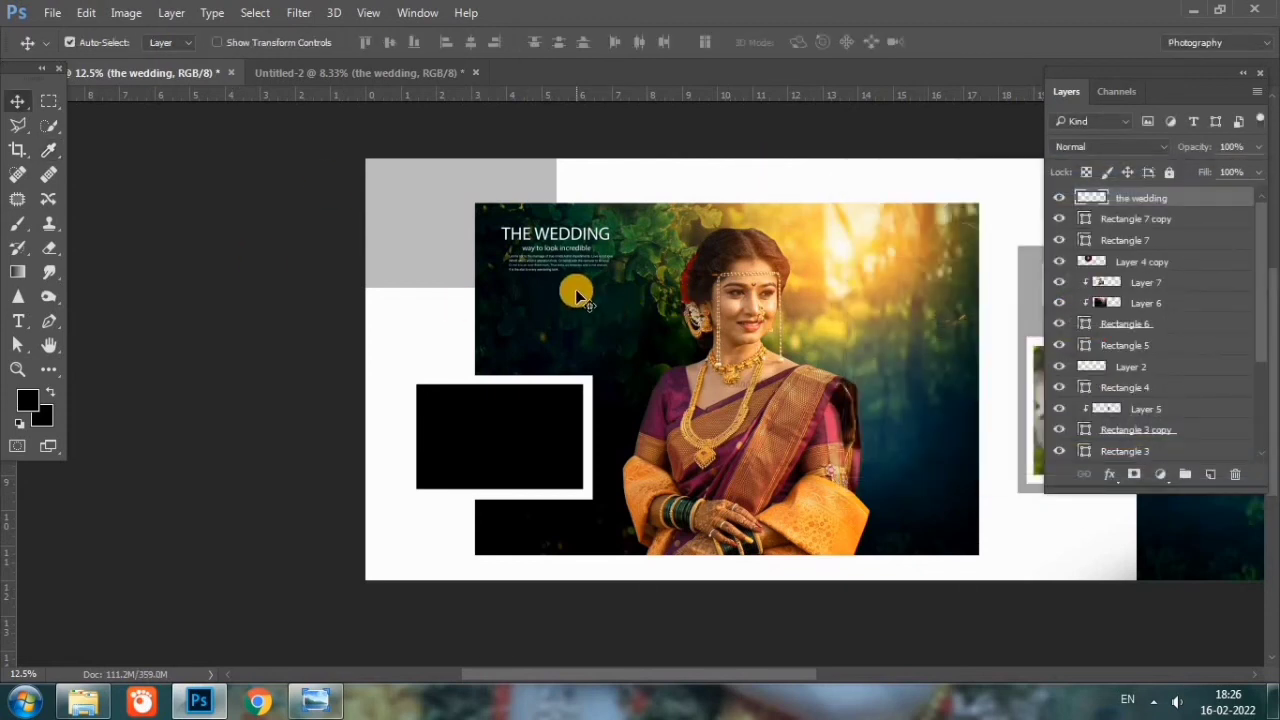
pyautogui.hotkey('ctrl', 't')
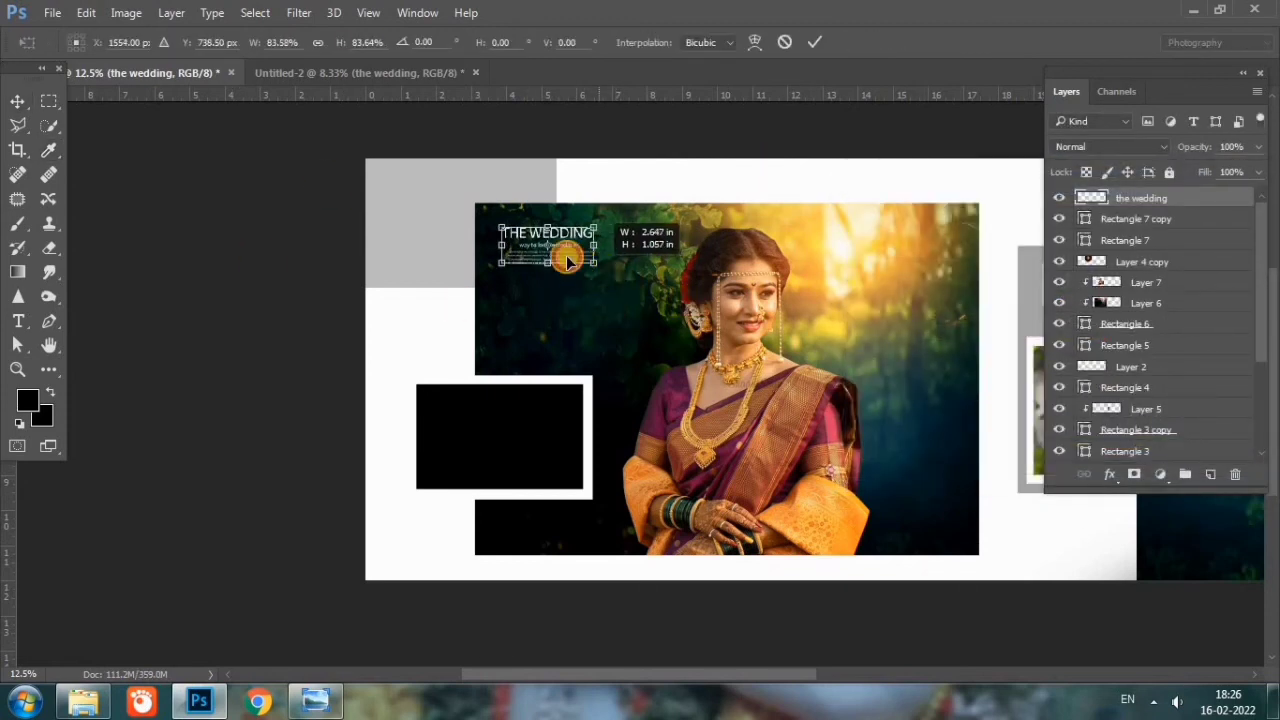
pyautogui.moveTo(600, 268); pyautogui.dragTo(573, 257)
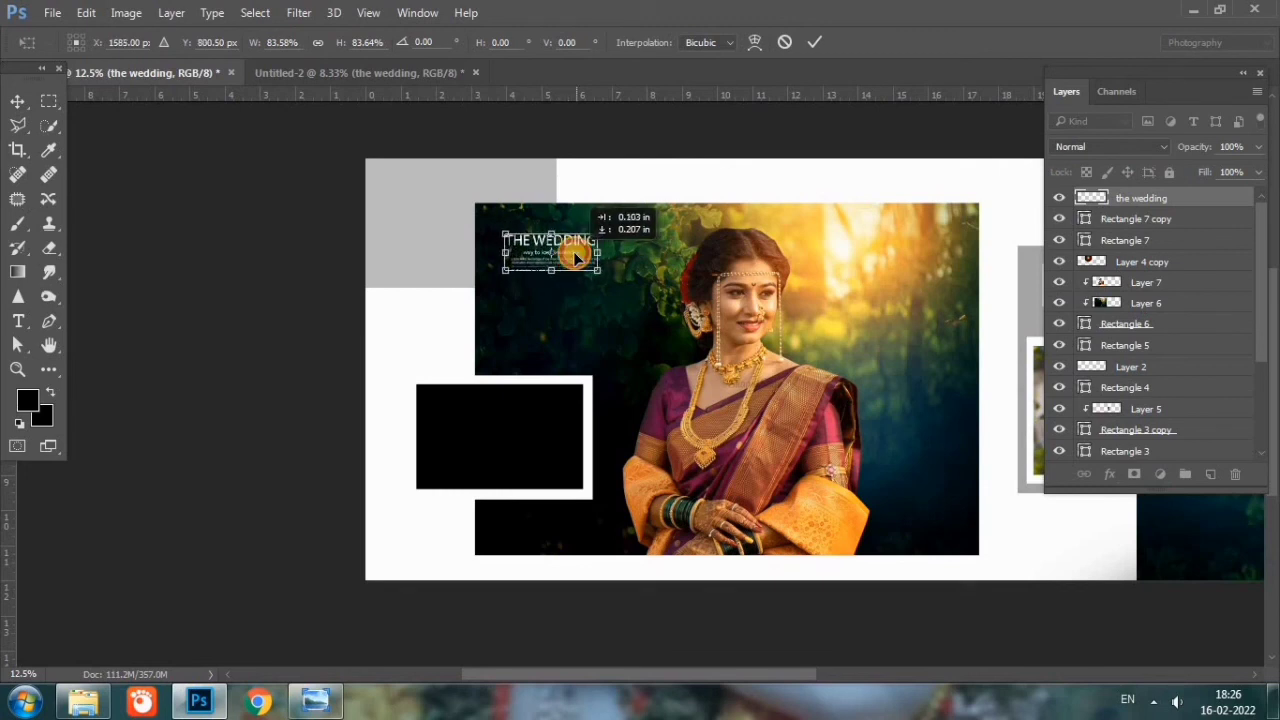
pyautogui.press('Return')
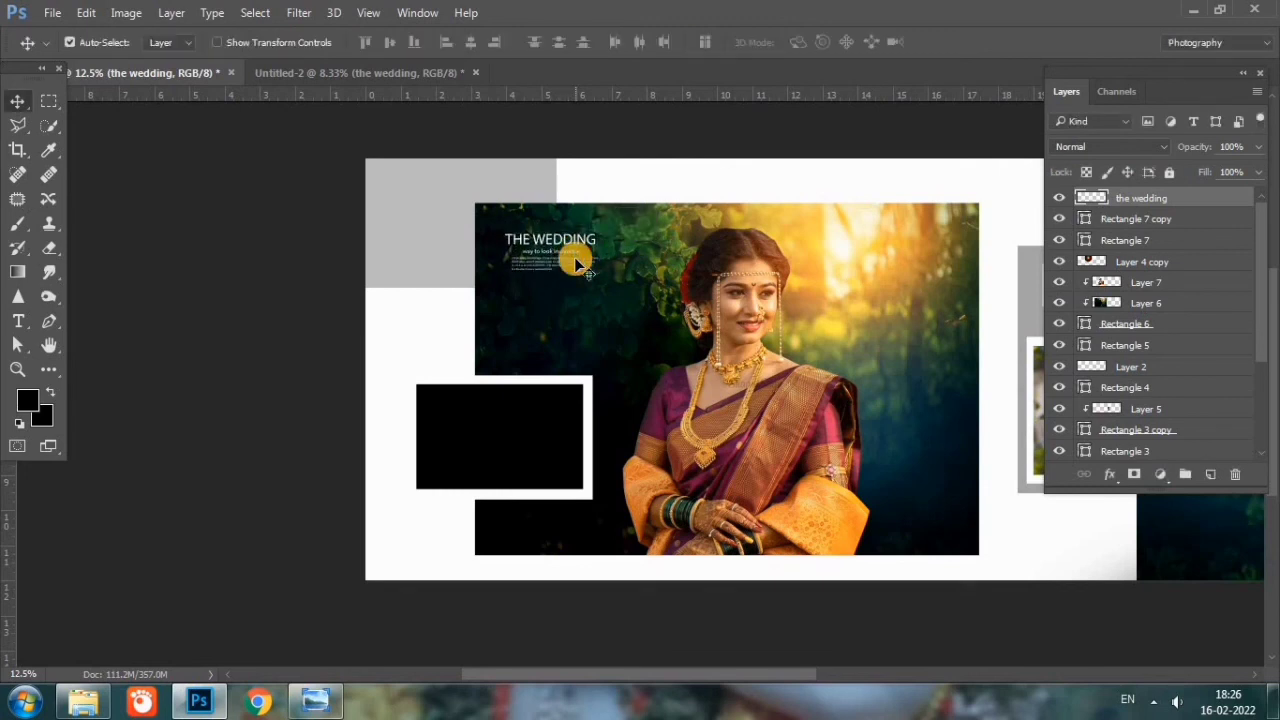
pyautogui.click(497, 407)
pyautogui.moveTo(83, 702)
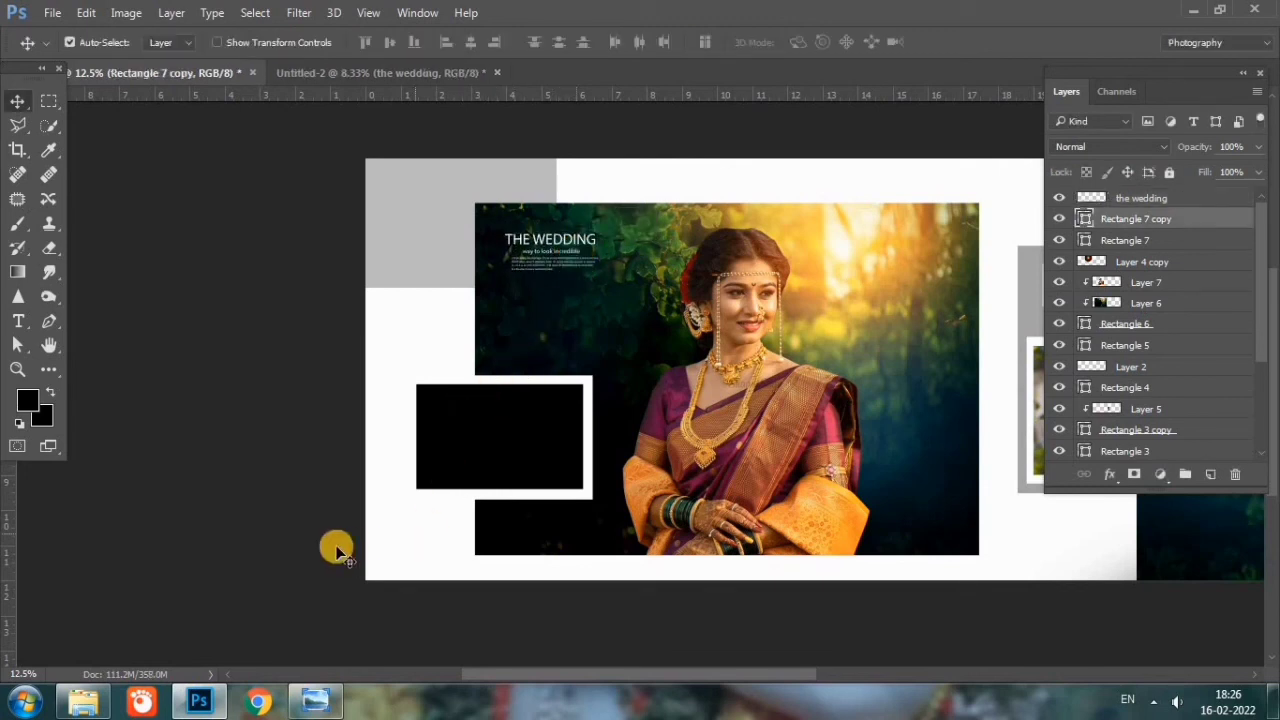
# Step: Open the red-saree bride close-up JPG (30b07…) from the wedding photo folder in Photoshop
pyautogui.click(78, 703)
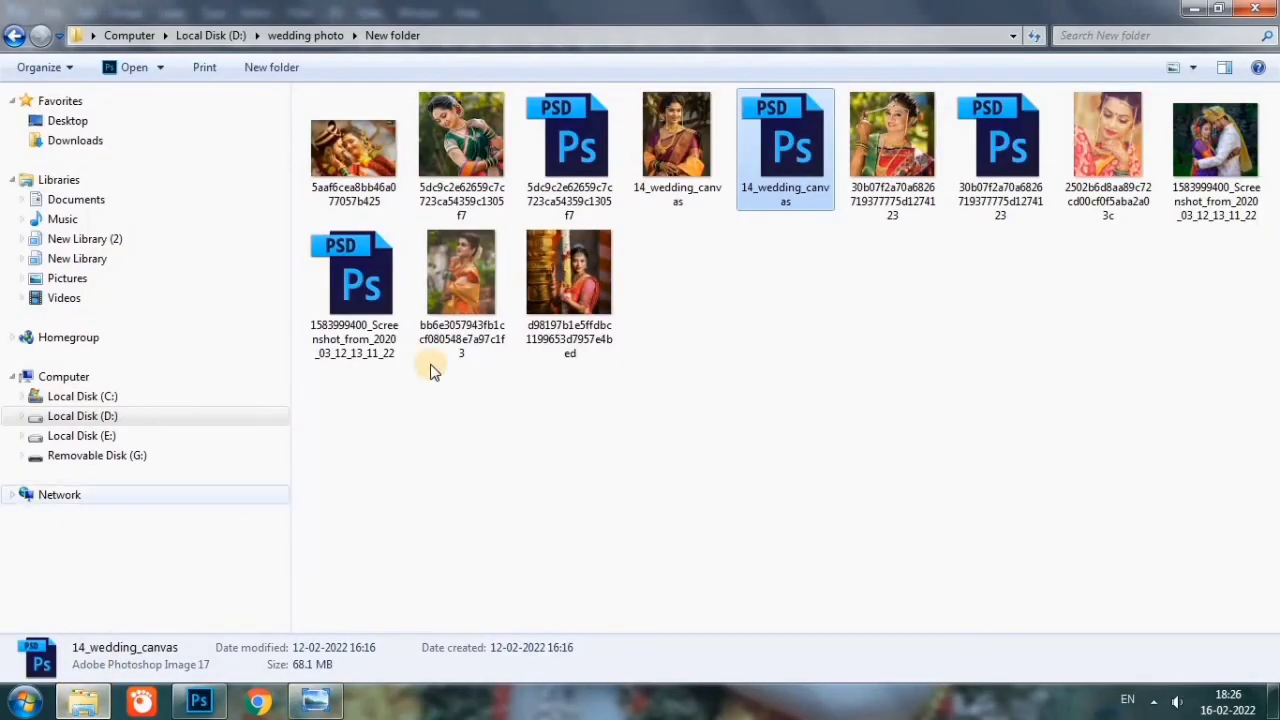
pyautogui.click(993, 172)
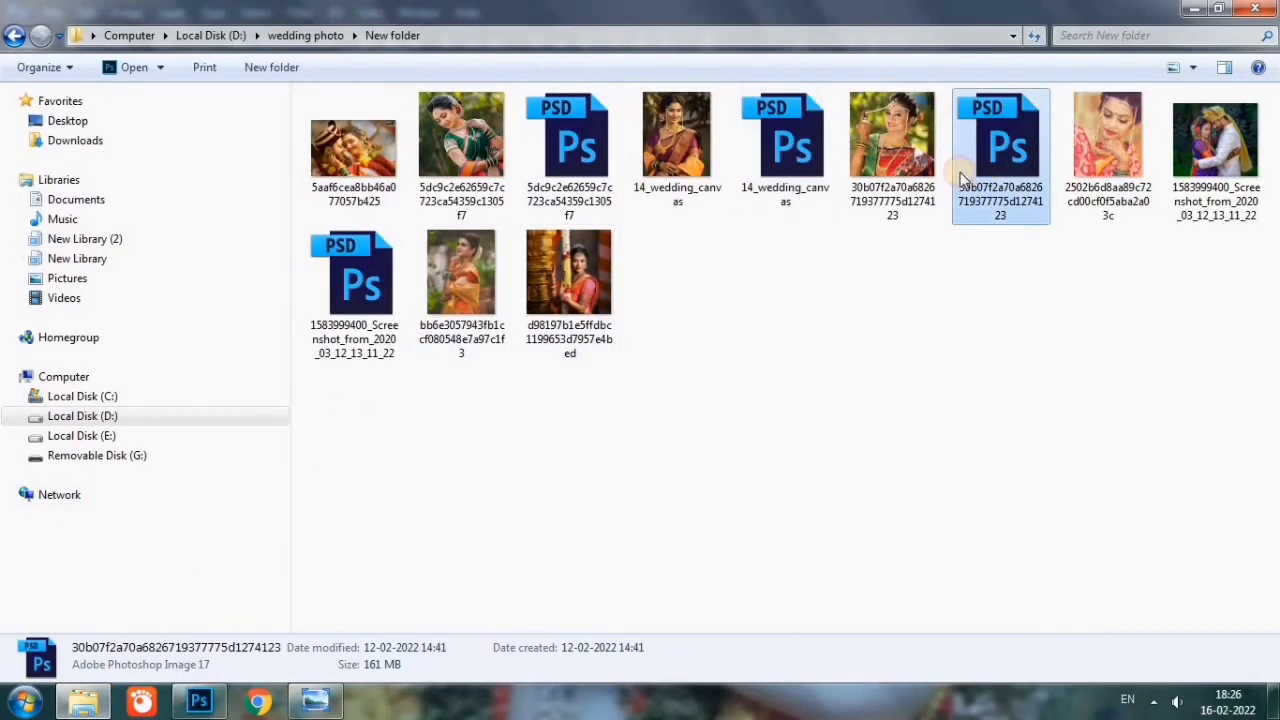
pyautogui.click(875, 145)
pyautogui.moveTo(432, 463); pyautogui.dragTo(655, 68)
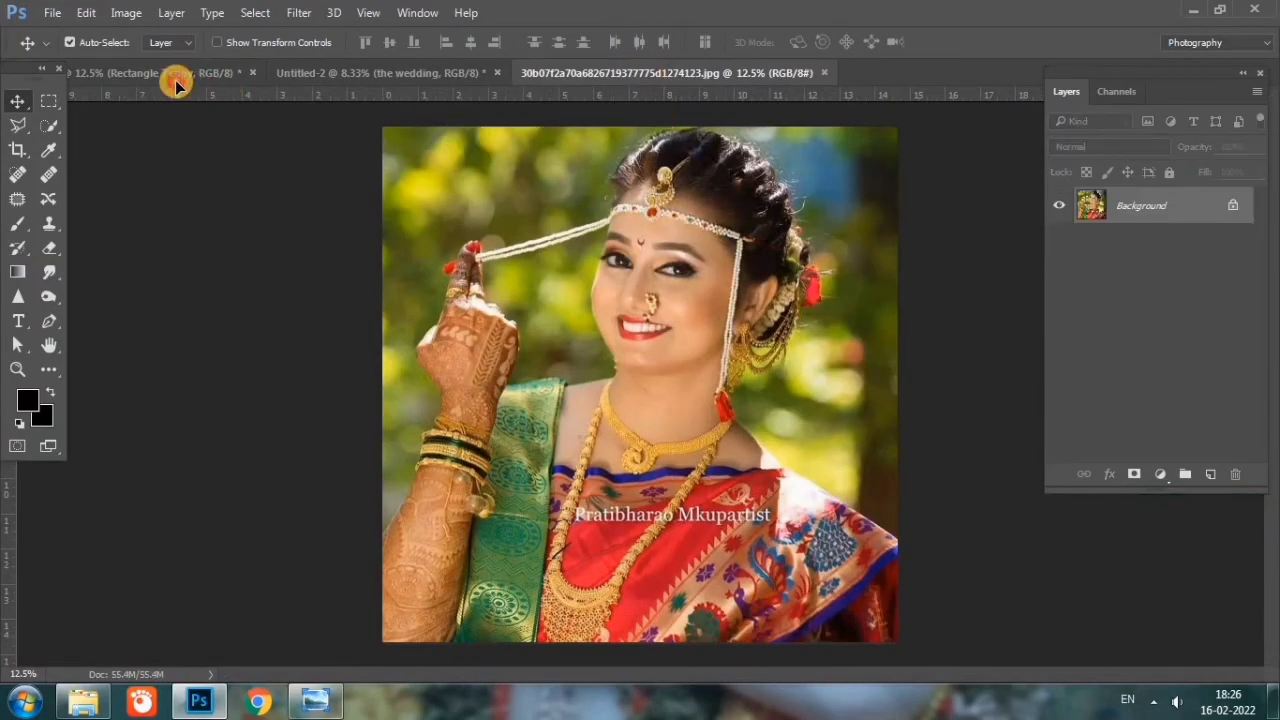
# Step: Bring the bridal photo into the spread as Layer 8 and clip it to the black frame
pyautogui.click(176, 75)
pyautogui.moveTo(326, 249); pyautogui.dragTo(522, 448)
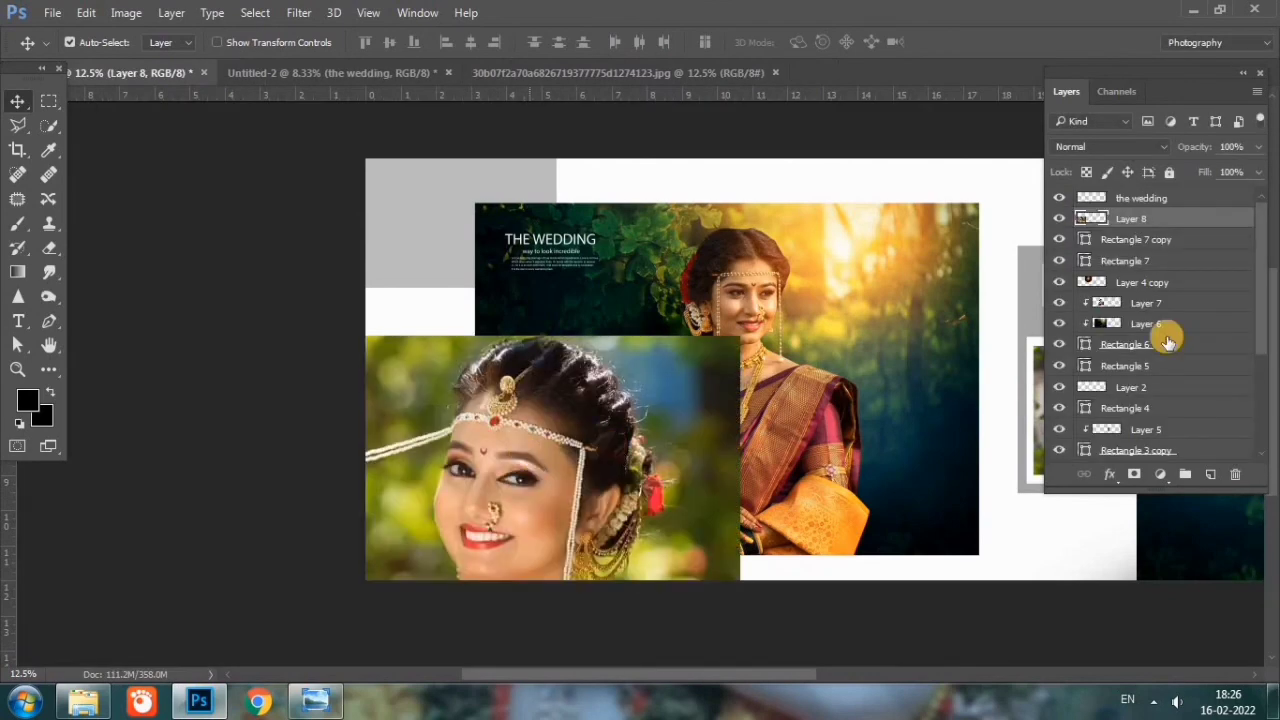
pyautogui.rightClick(1165, 218)
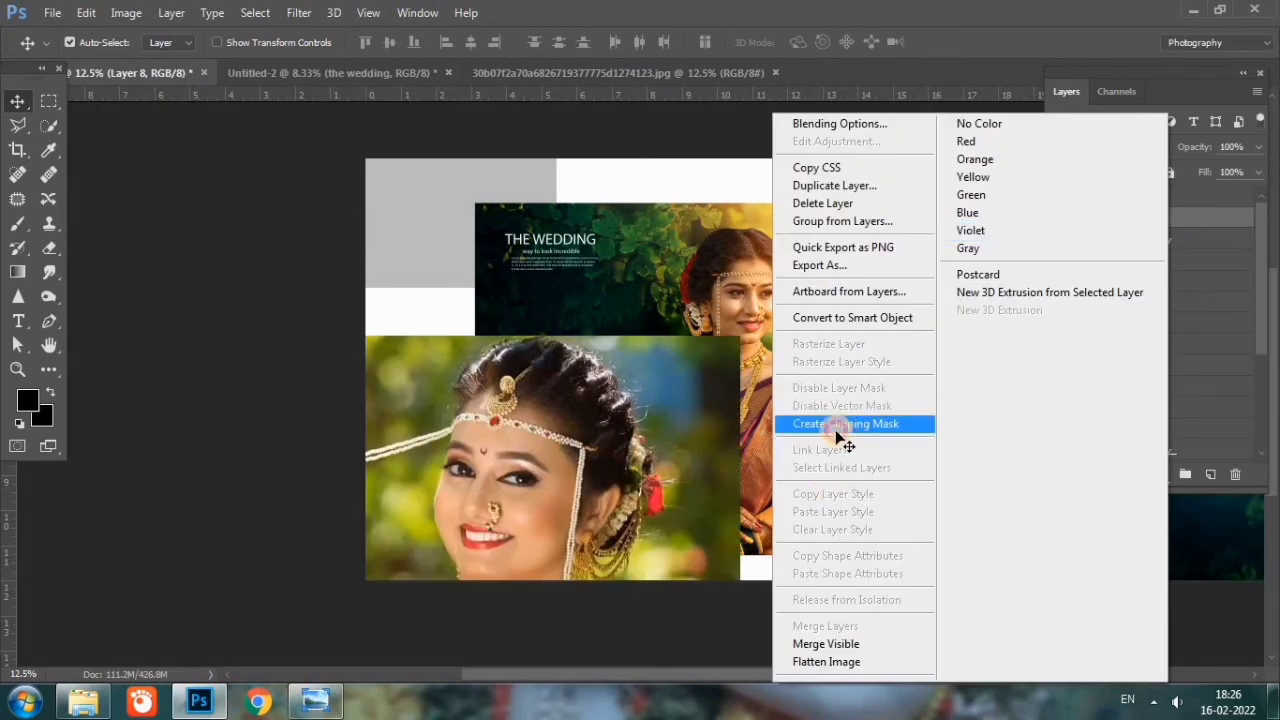
pyautogui.click(840, 424)
# Step: Scale the bridal photo to about 33% and position it inside the lower-left frame
pyautogui.hotkey('ctrl', 't')
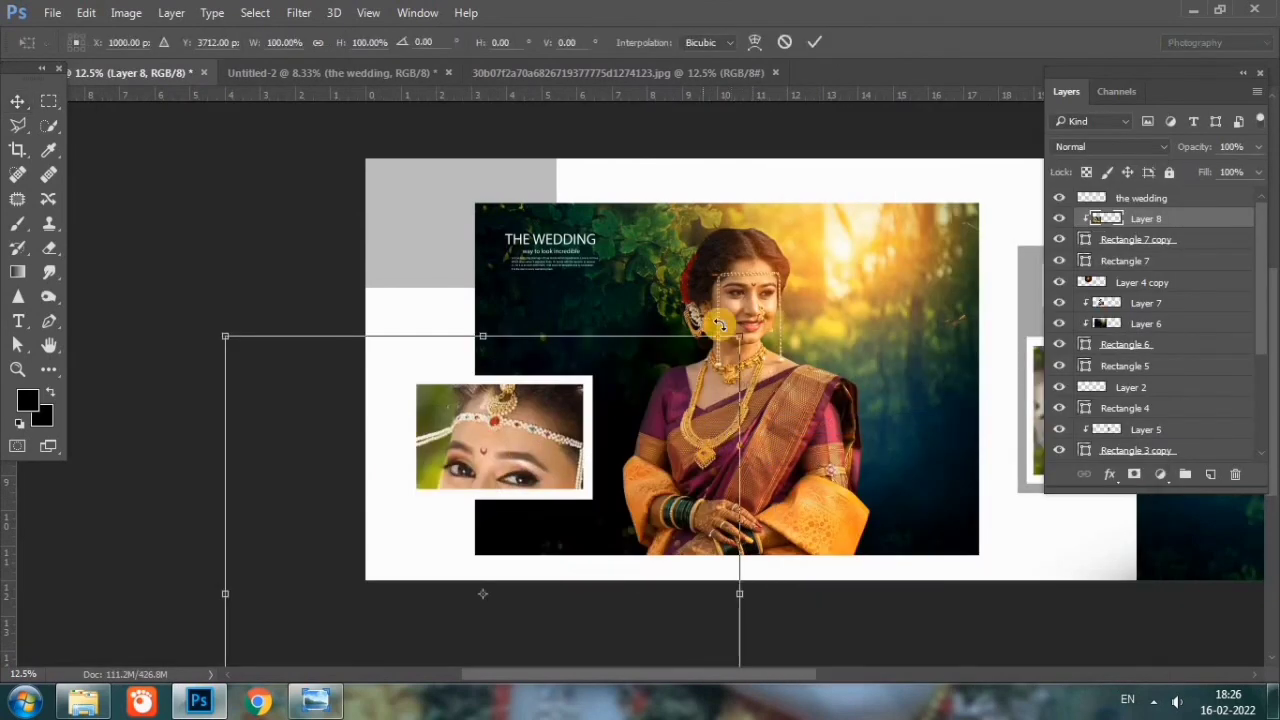
pyautogui.moveTo(743, 334); pyautogui.dragTo(565, 508)
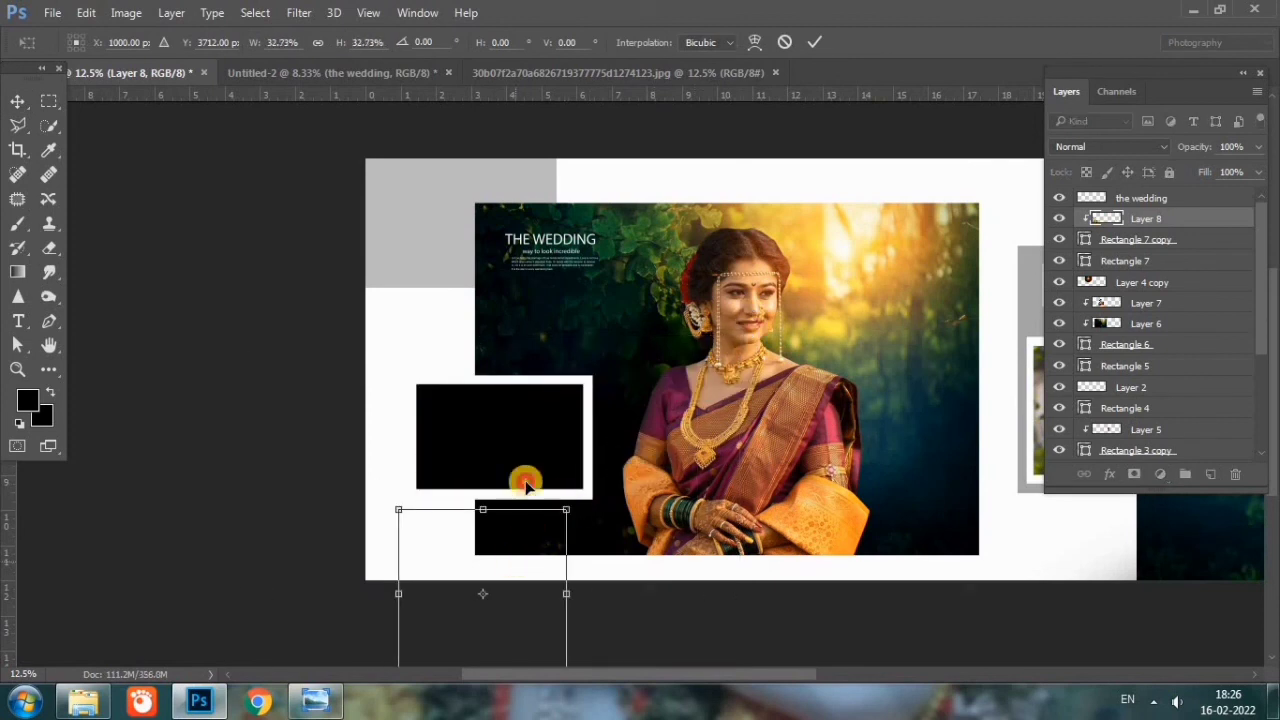
pyautogui.moveTo(510, 565); pyautogui.dragTo(527, 428)
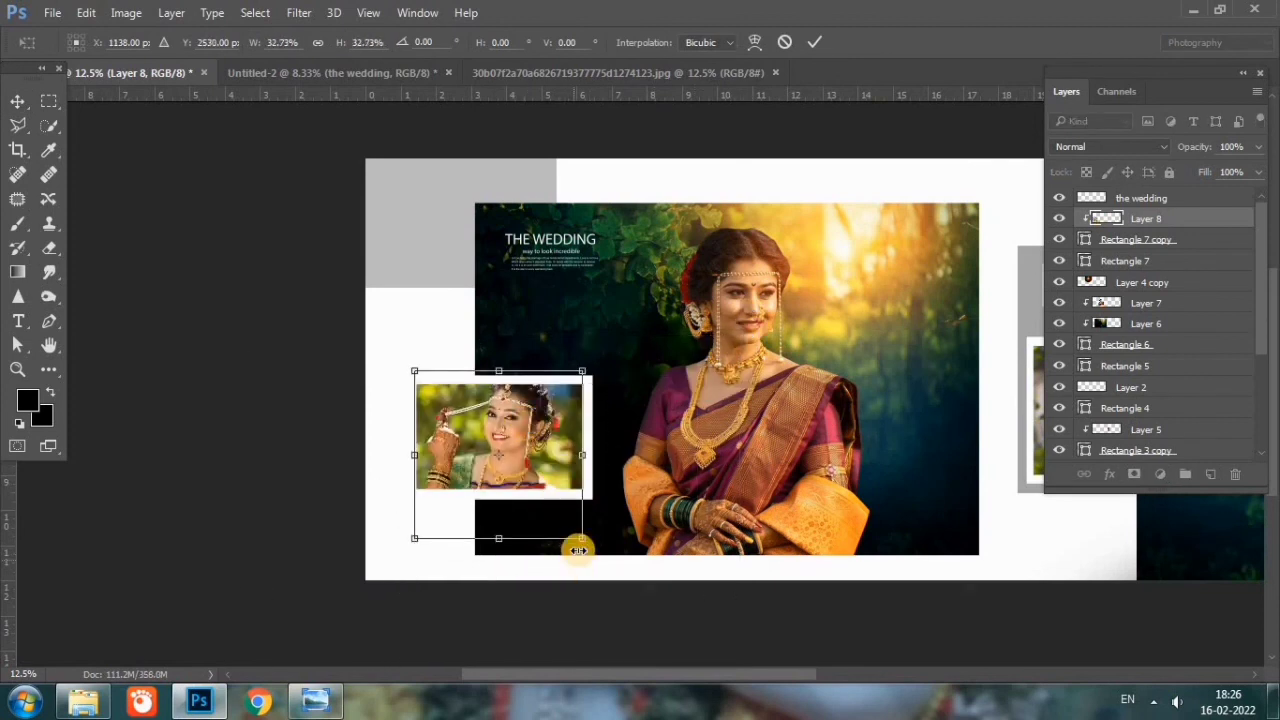
pyautogui.moveTo(592, 545); pyautogui.dragTo(596, 548)
pyautogui.moveTo(561, 433); pyautogui.dragTo(560, 450)
pyautogui.press('Return')
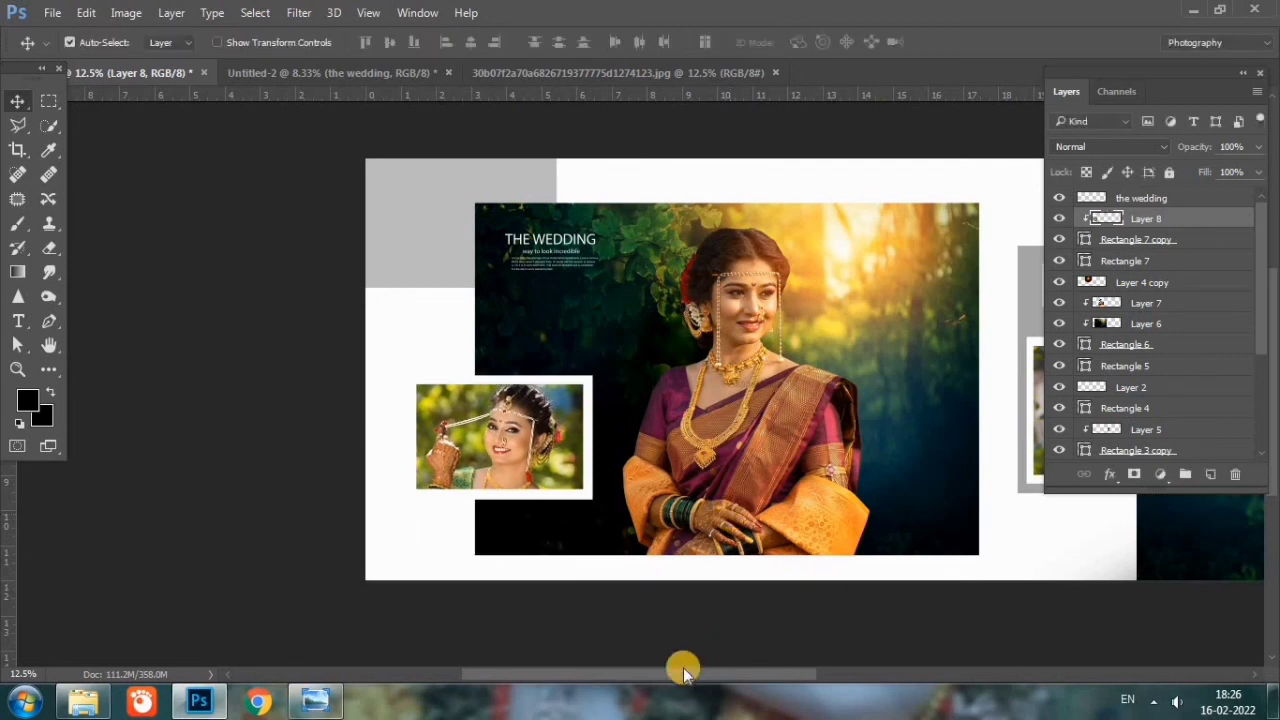
pyautogui.moveTo(685, 676)
pyautogui.mouseDown()
pyautogui.moveTo(889, 676)
pyautogui.moveTo(848, 688)
pyautogui.moveTo(752, 668)
pyautogui.mouseUp()
# Step: Stretch the Rectangle 6 forest panel to about 101% width, then zoom out to the full spread
pyautogui.click(664, 488)
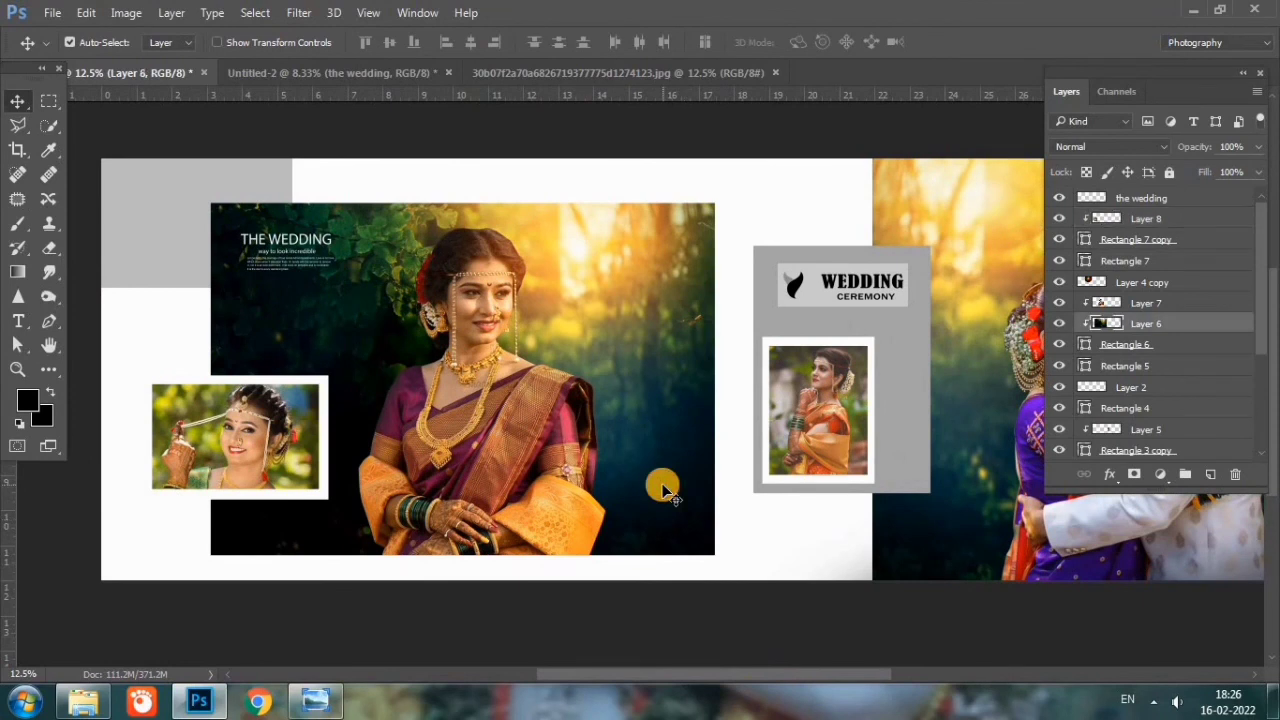
pyautogui.click(1176, 365)
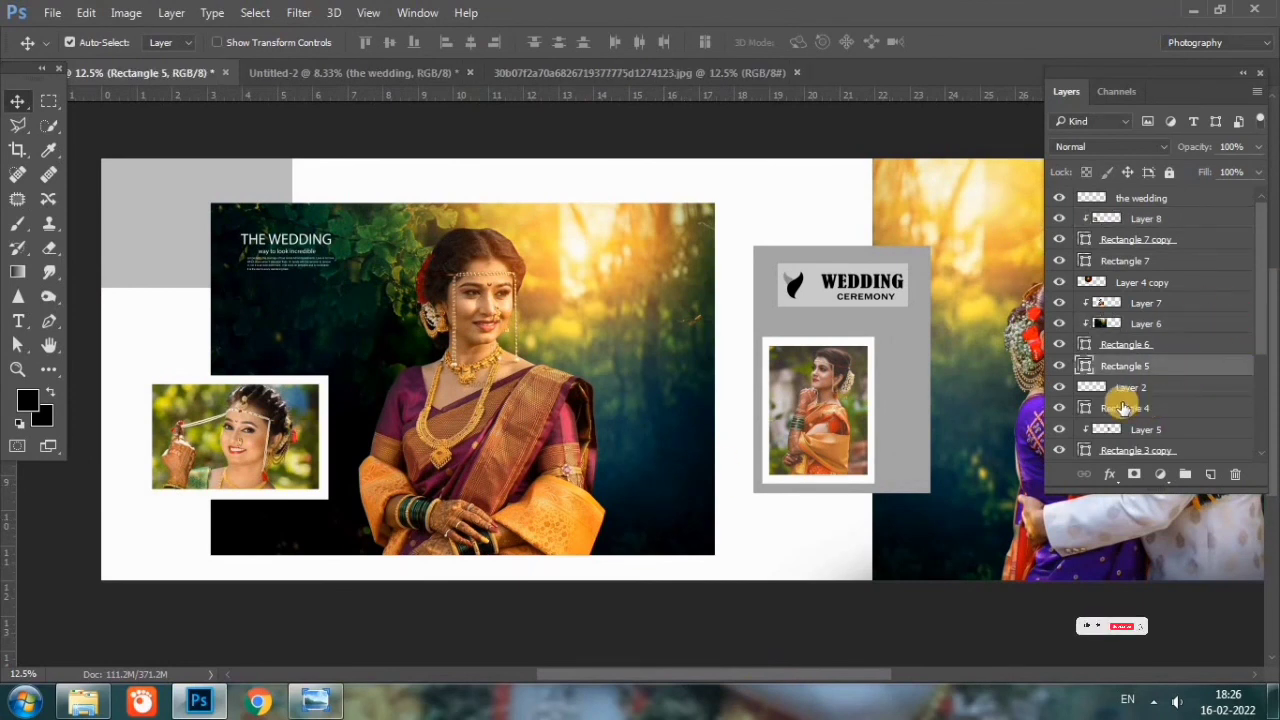
pyautogui.hotkey('ctrl', 't')
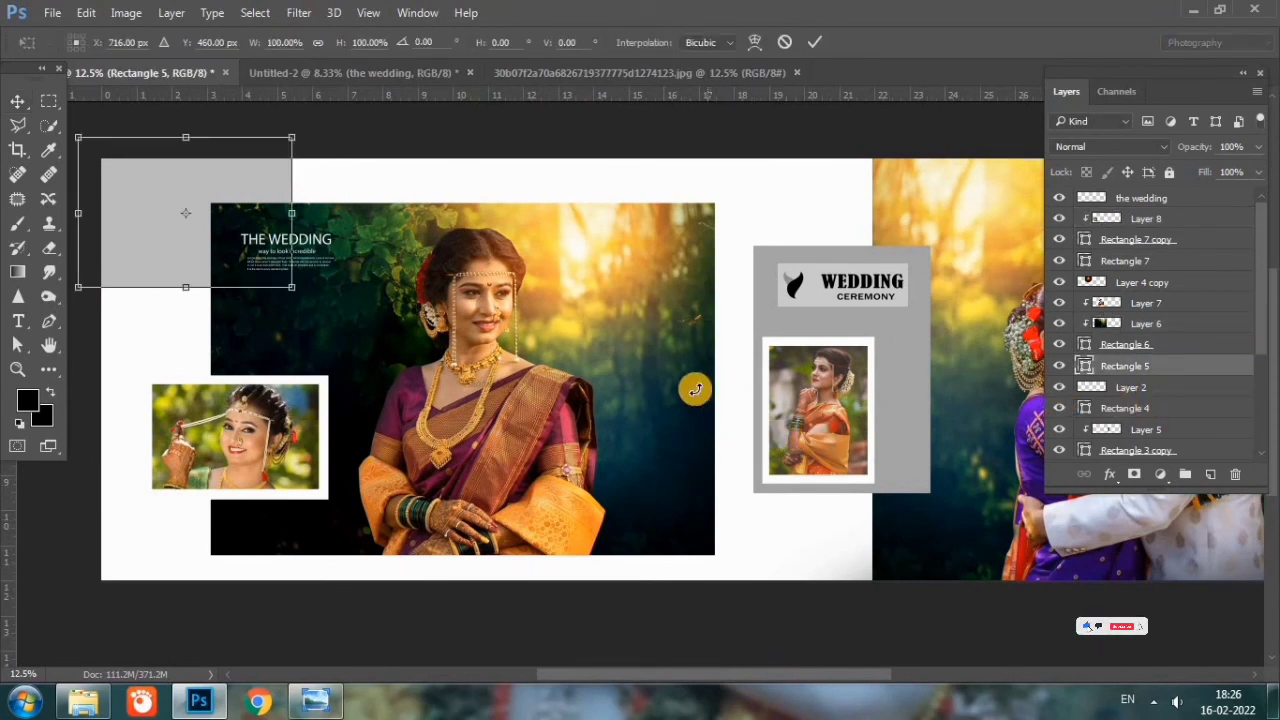
pyautogui.press('Return')
pyautogui.click(1122, 344)
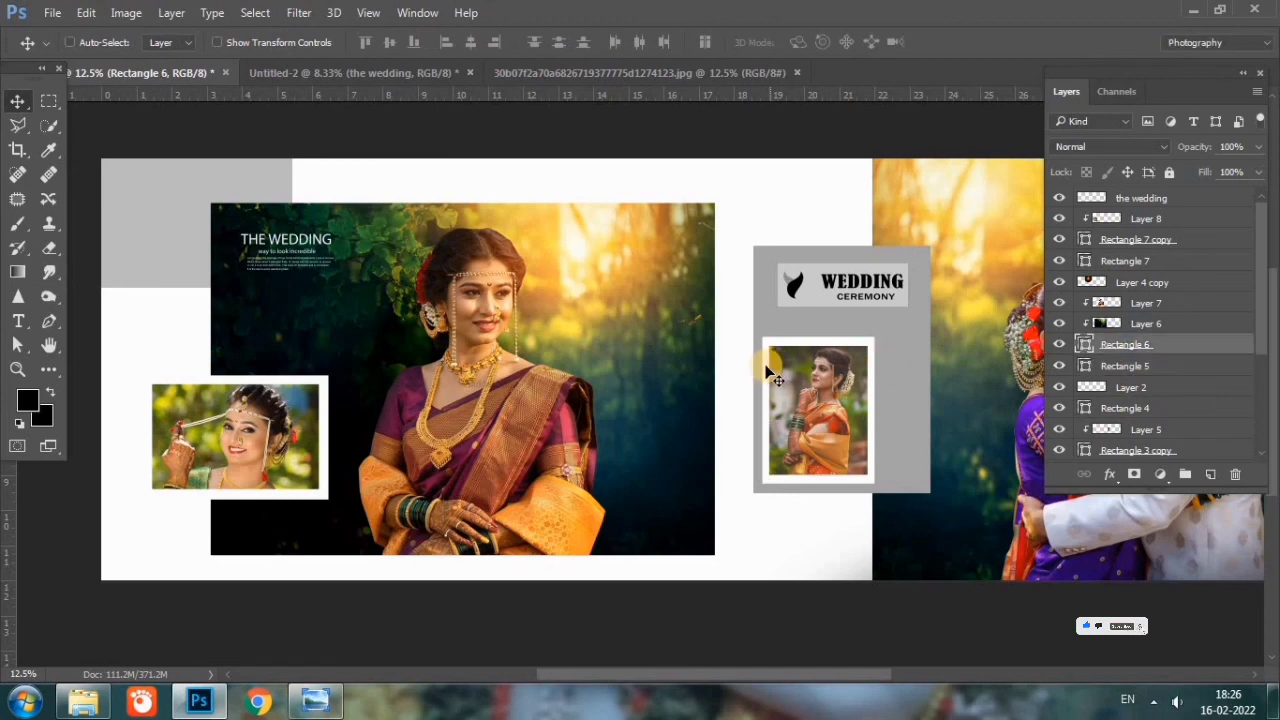
pyautogui.hotkey('ctrl', 't')
pyautogui.moveTo(723, 374)
pyautogui.mouseDown()
pyautogui.moveTo(736, 372)
pyautogui.moveTo(721, 374)
pyautogui.mouseUp()
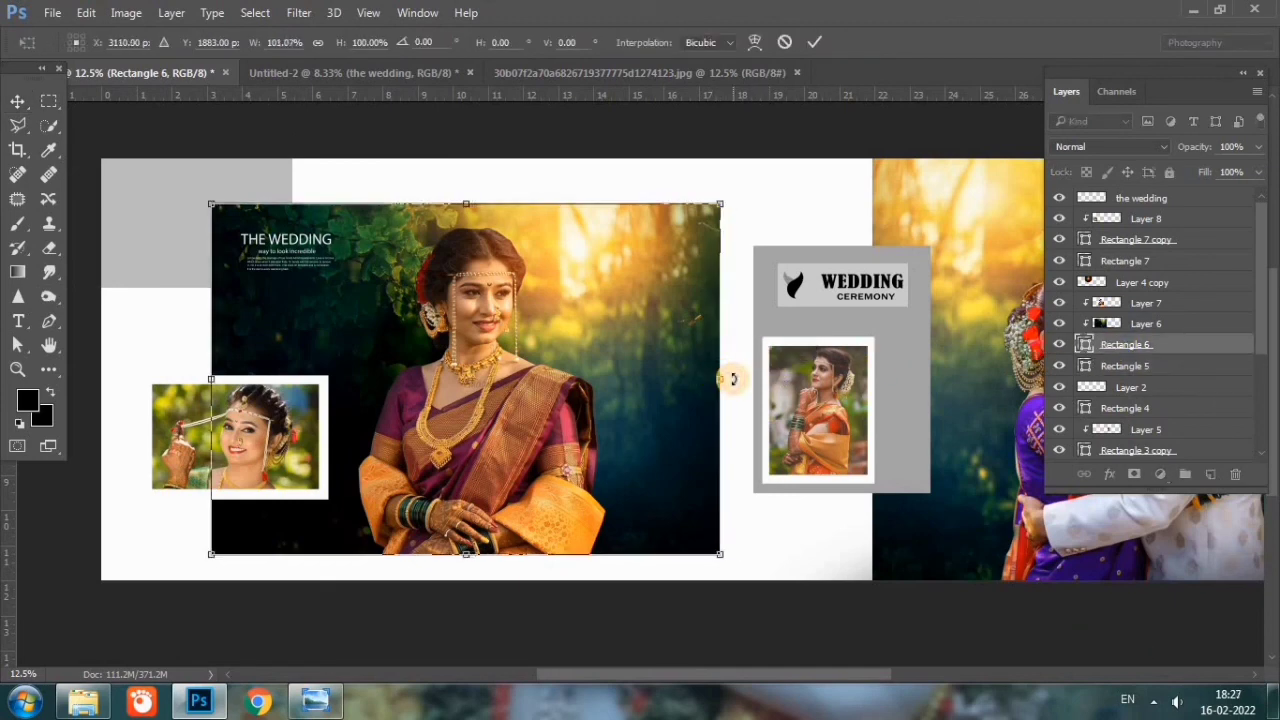
pyautogui.press('Return')
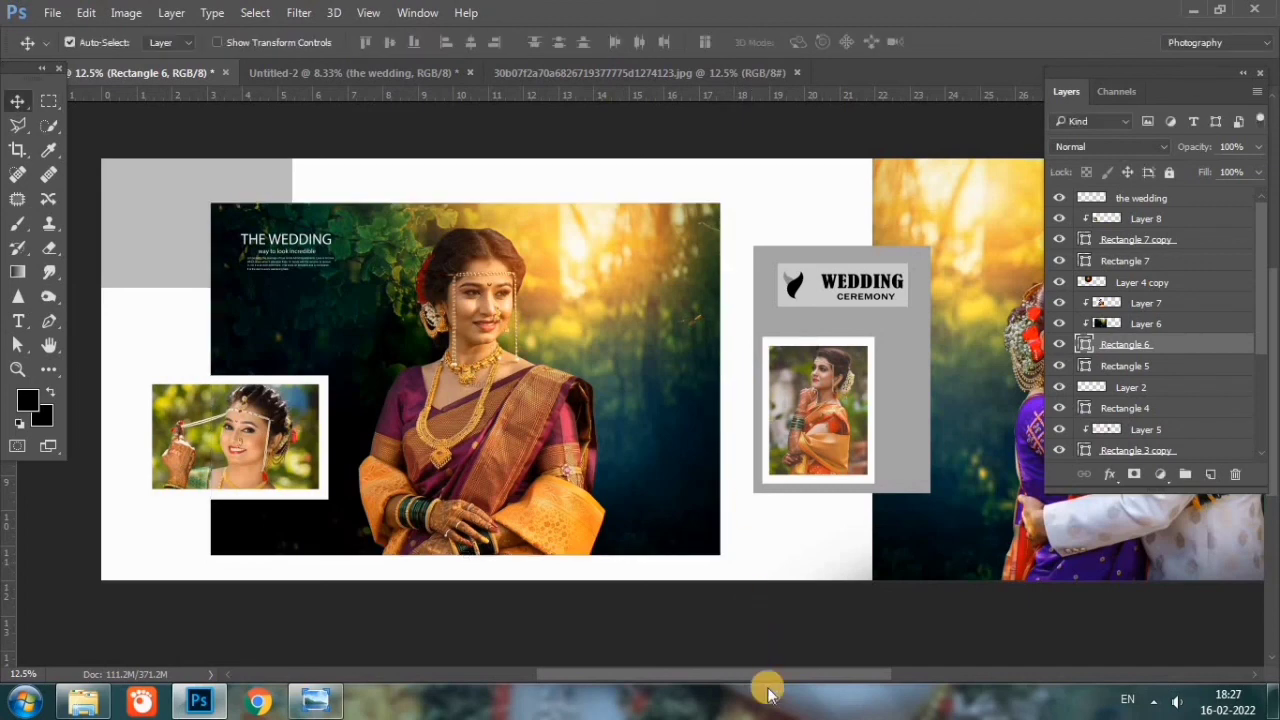
pyautogui.moveTo(767, 678)
pyautogui.mouseDown()
pyautogui.moveTo(874, 678)
pyautogui.moveTo(710, 683)
pyautogui.moveTo(875, 683)
pyautogui.moveTo(748, 692)
pyautogui.mouseUp()
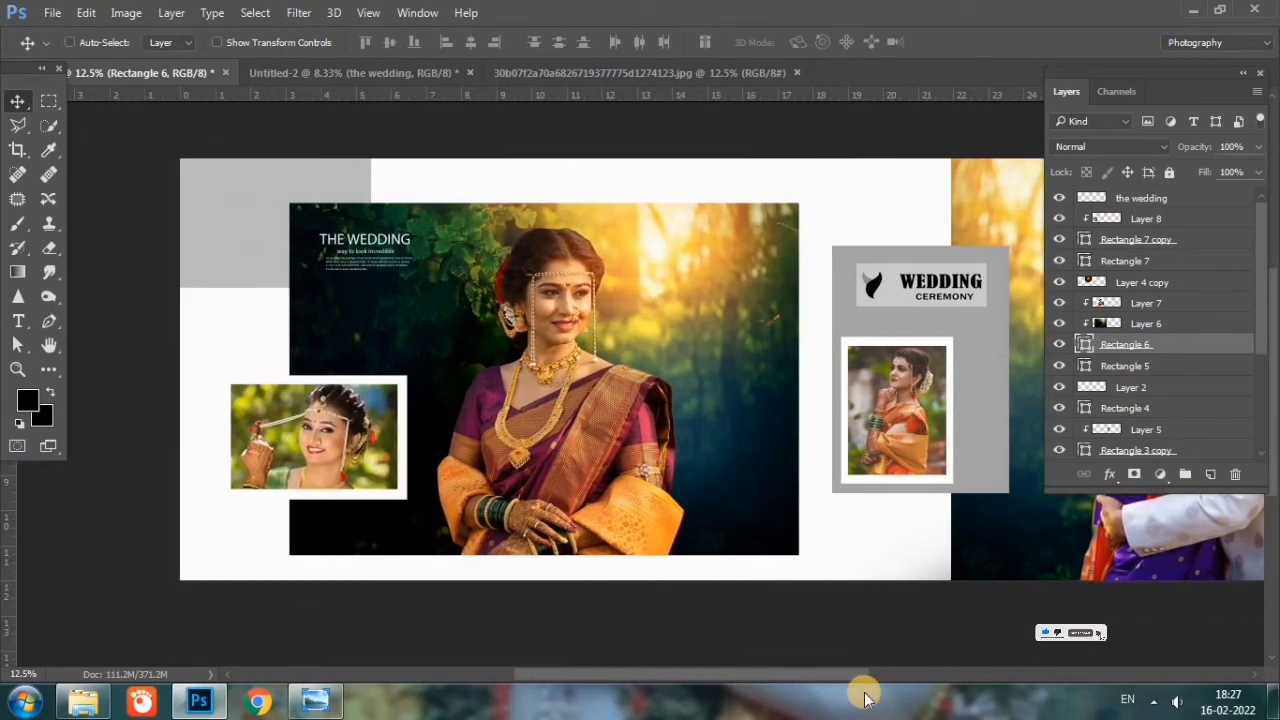
pyautogui.hotkey('ctrl', '-')
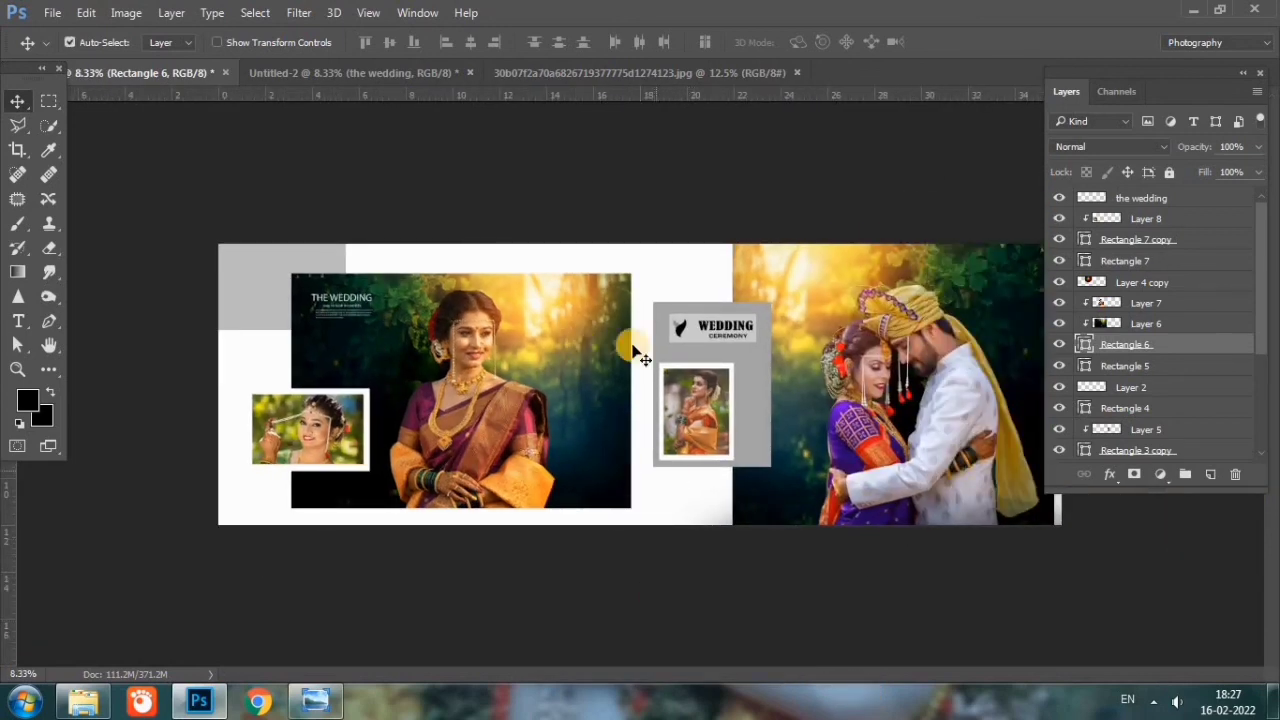